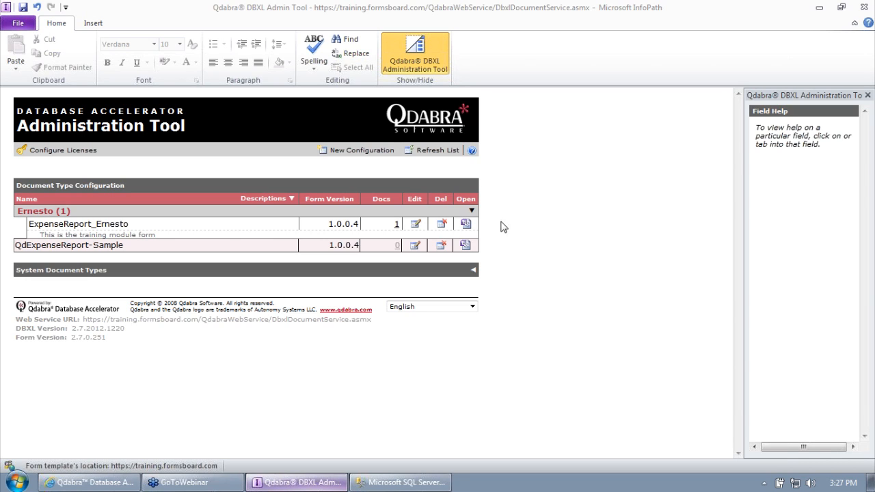
Step: Open ExpenseReport_Ernesto's Database settings, which have no connection string yet, then switch to SSMS
click(398, 225)
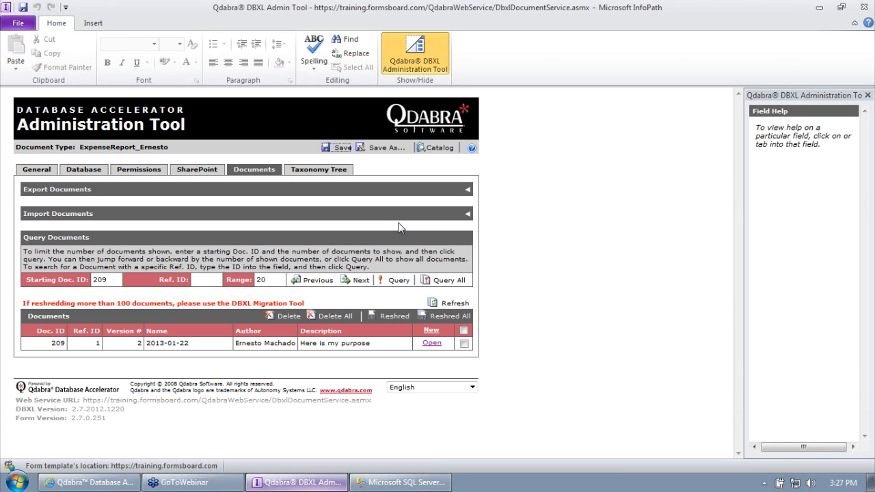
click(84, 169)
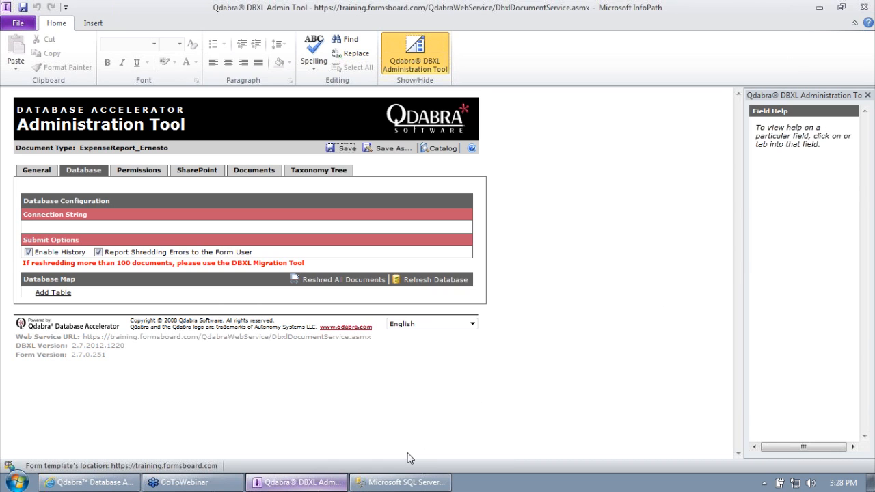
click(404, 485)
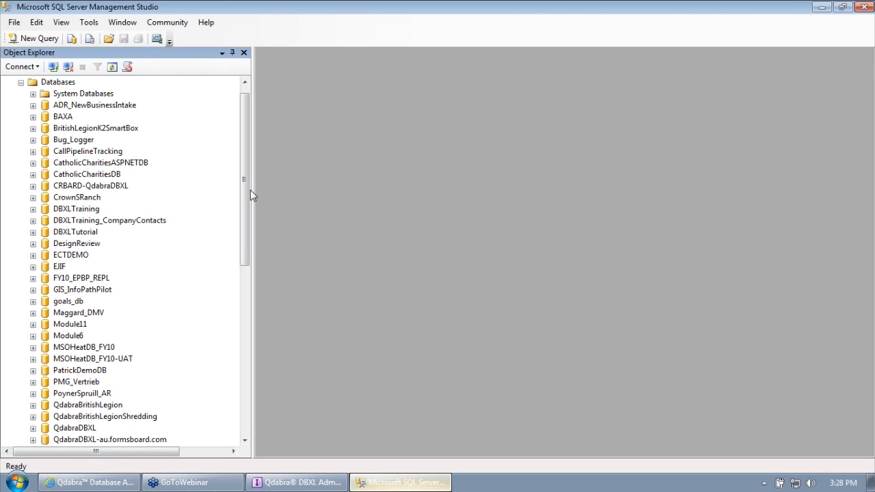
Step: Expand DBXLTraining > Tables in Object Explorer and create a new blank table there
click(33, 231)
drag(244, 198, 265, 239)
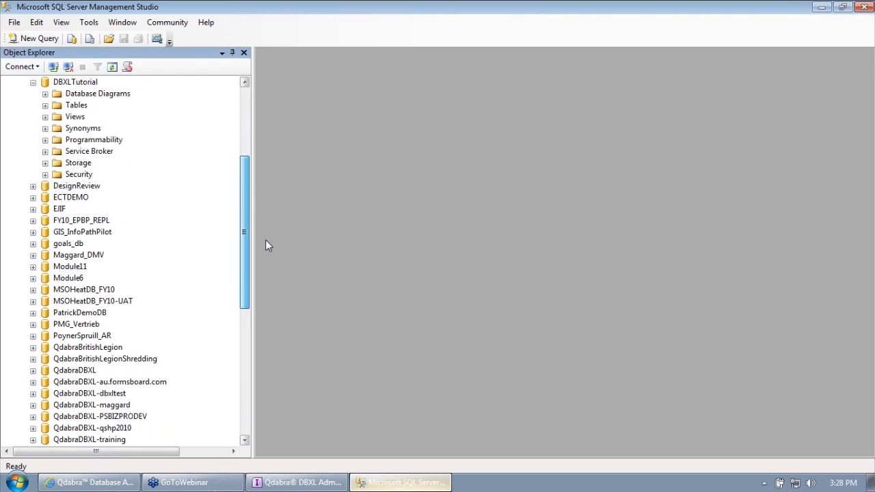
click(45, 105)
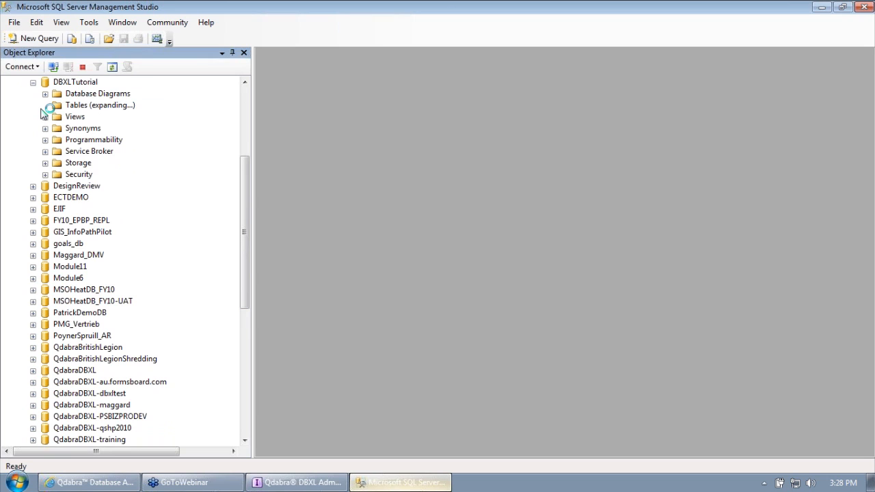
click(79, 82)
click(33, 83)
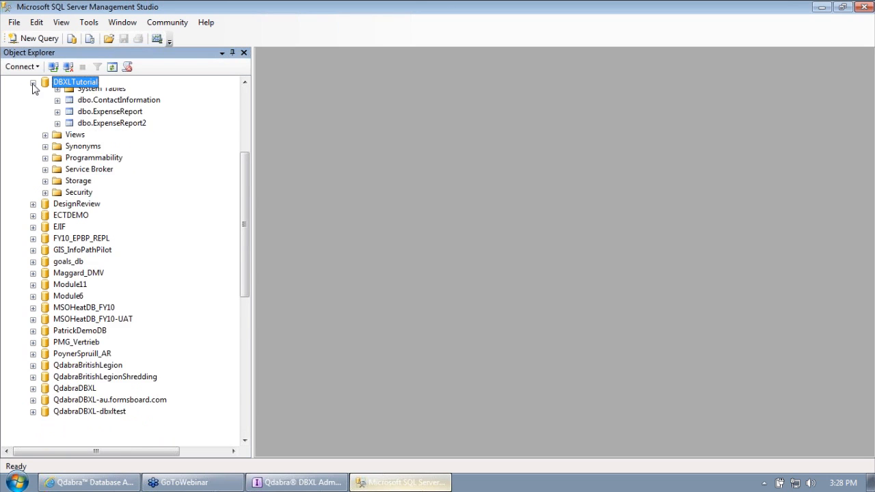
double_click(245, 83)
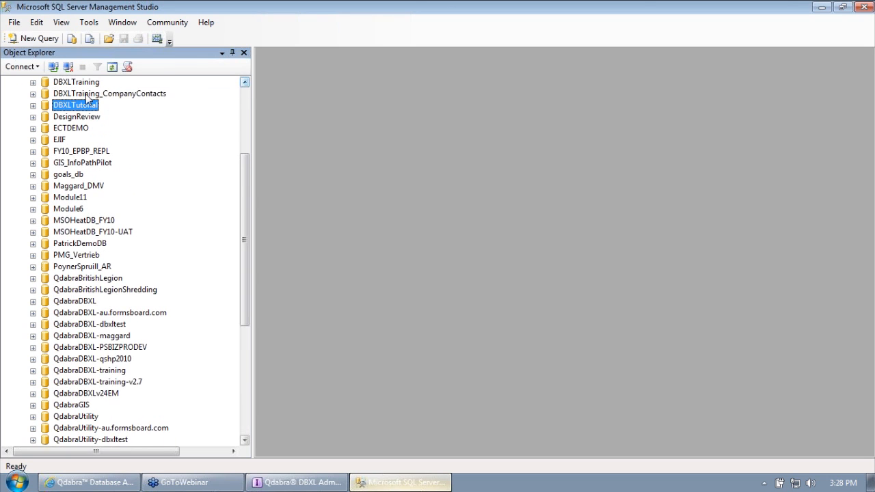
click(33, 82)
click(45, 105)
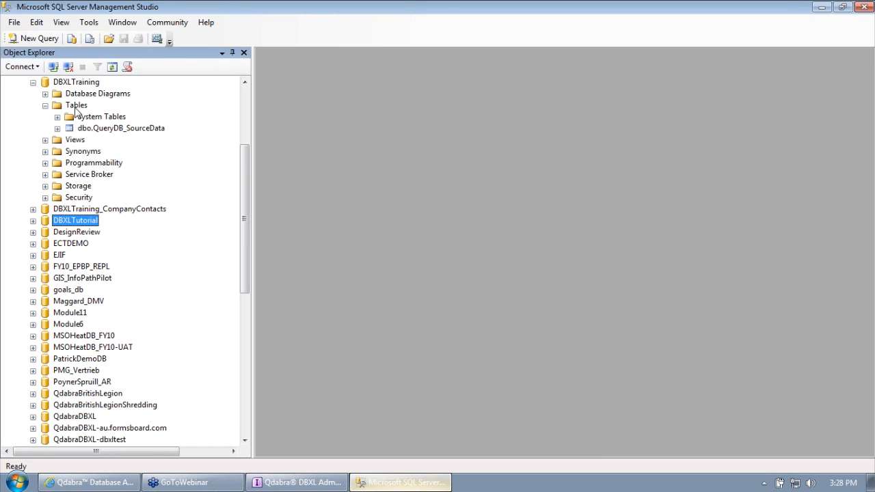
right_click(75, 108)
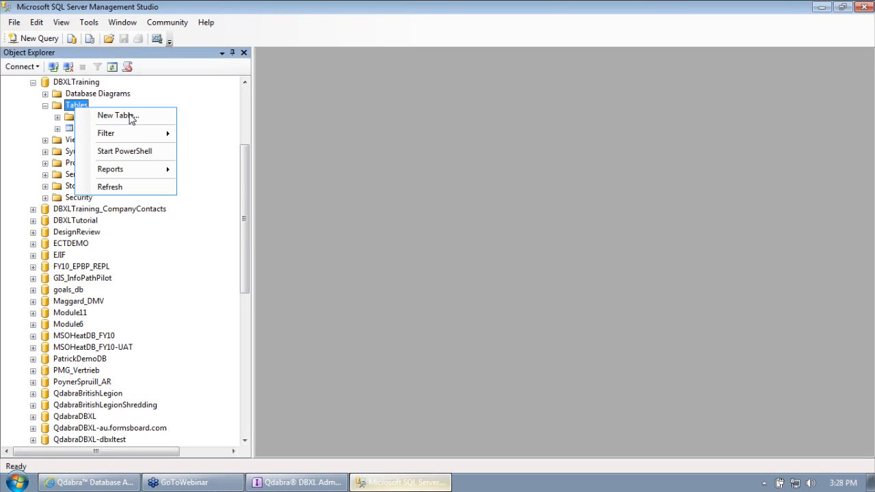
click(130, 116)
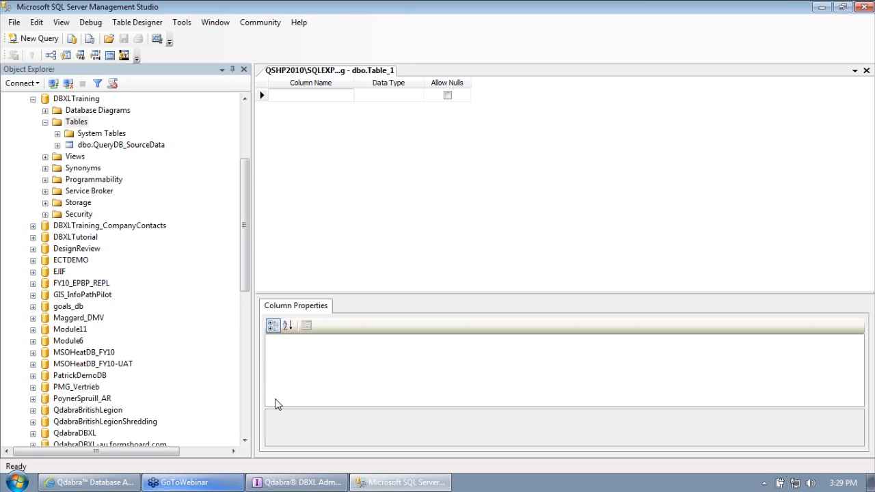
Step: Open the Lab 1 Start form from the desktop in InfoPath Designer
click(22, 480)
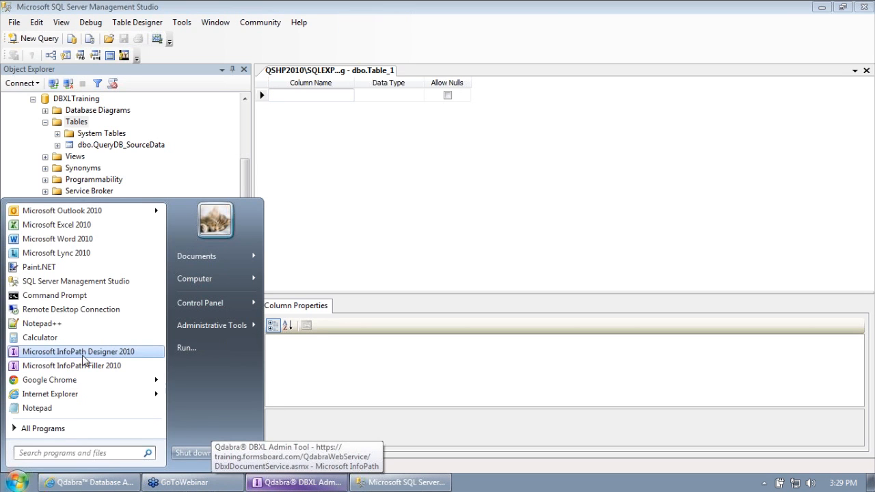
click(871, 485)
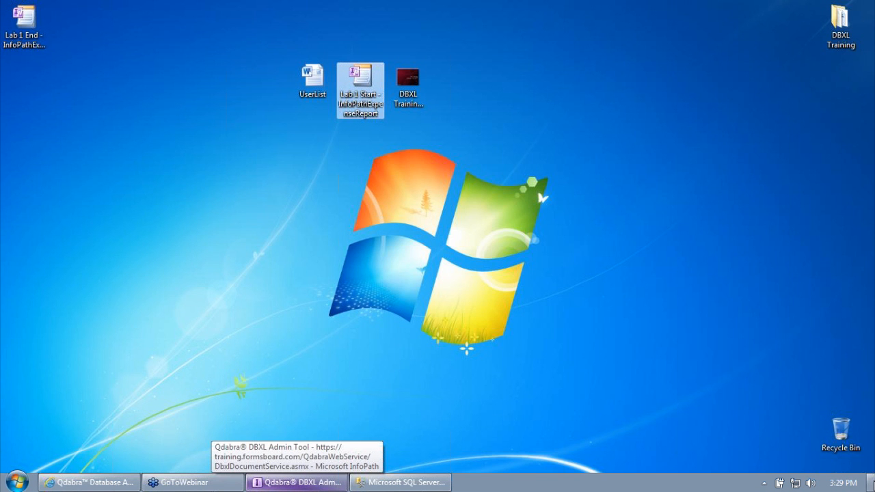
right_click(365, 86)
click(374, 108)
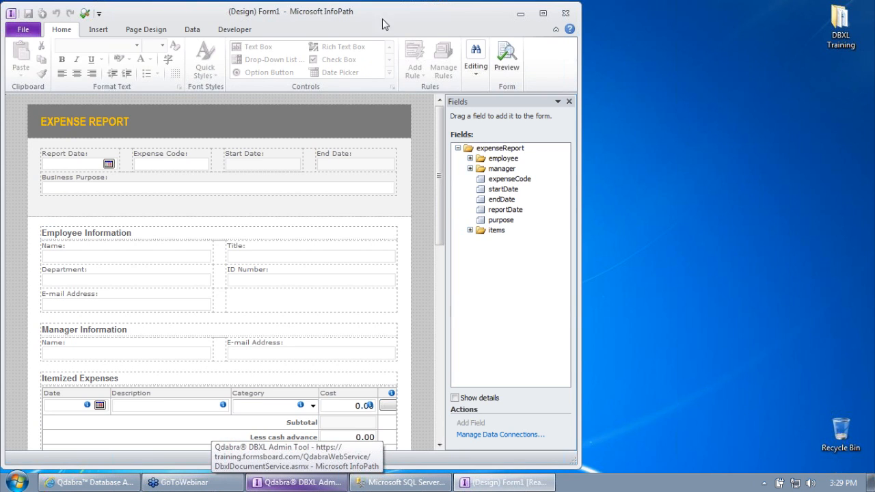
Step: Expand the employee, manager and items groups in the Fields pane, then return to SSMS
click(469, 168)
click(470, 158)
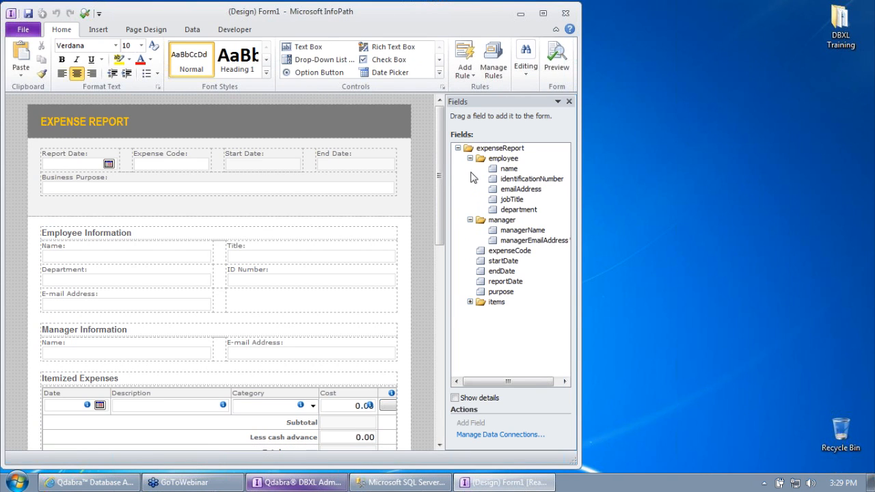
click(470, 302)
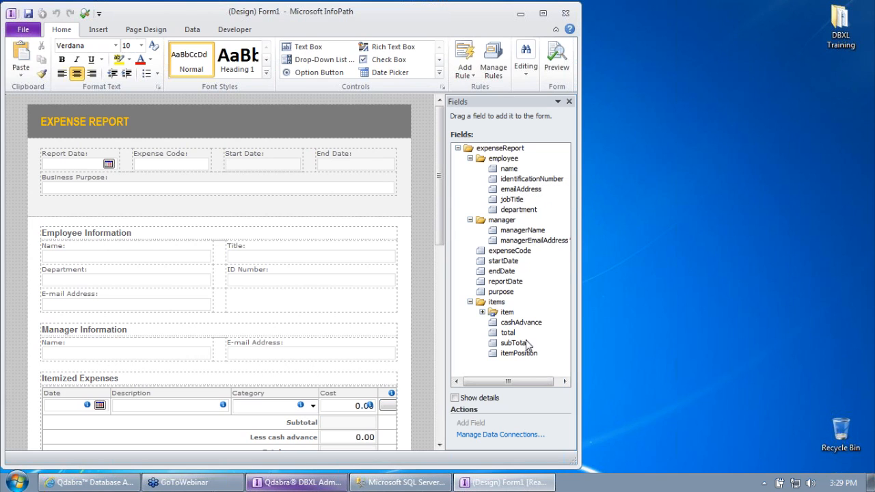
mouse_move(525, 358)
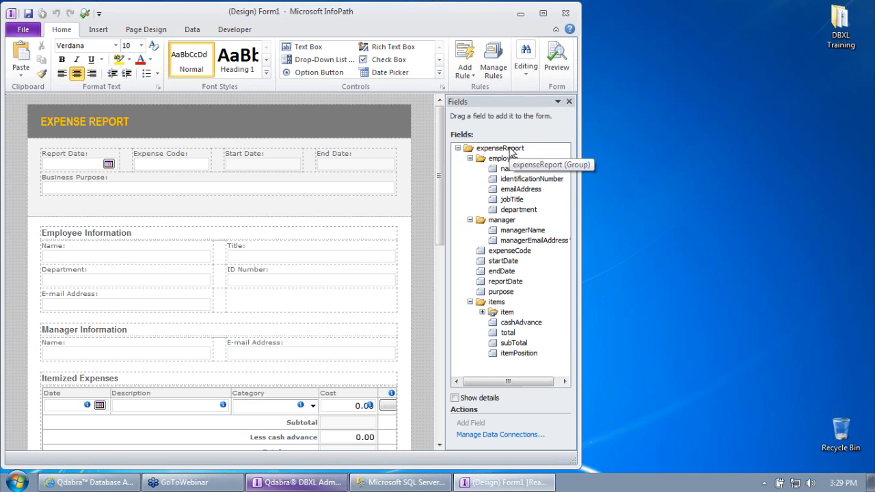
mouse_move(499, 203)
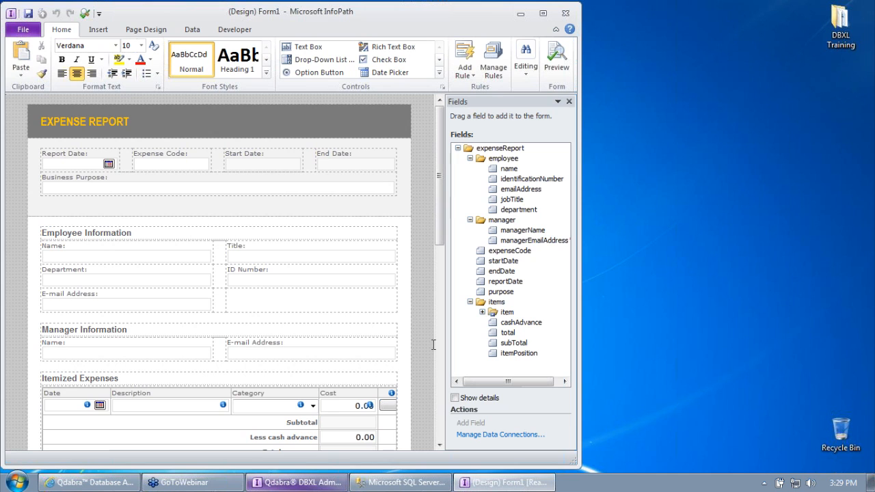
click(404, 482)
Step: Arrange the SSMS and InfoPath windows side by side, with SSMS in front
double_click(572, 6)
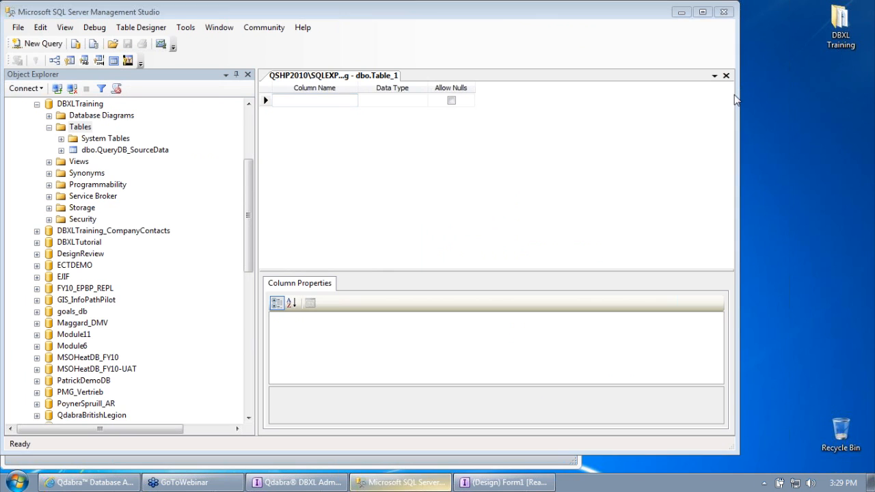
drag(738, 93, 593, 94)
click(506, 483)
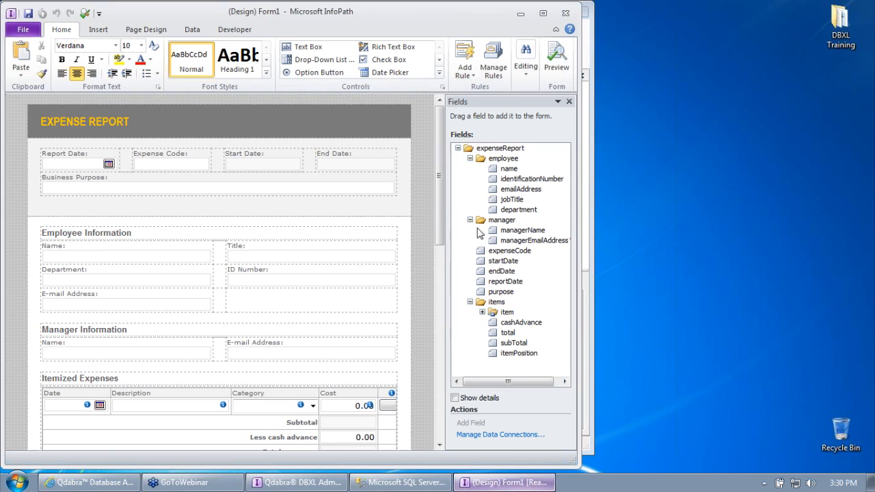
drag(403, 21, 655, 26)
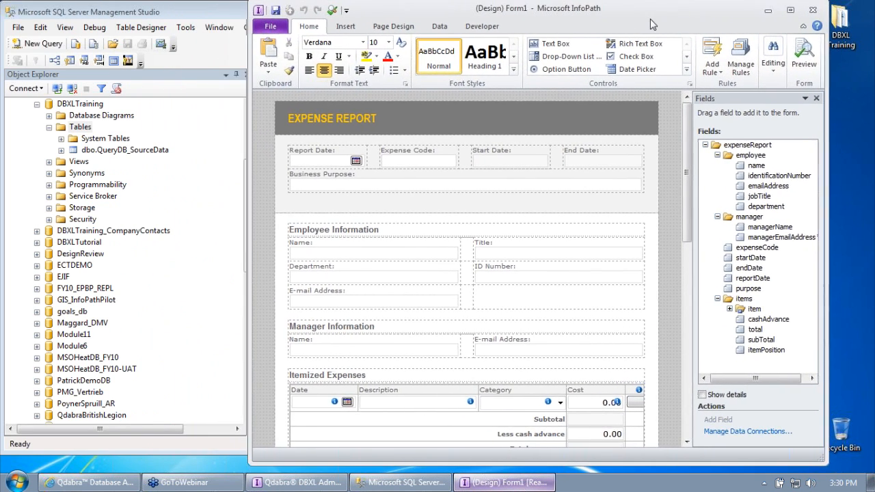
click(234, 16)
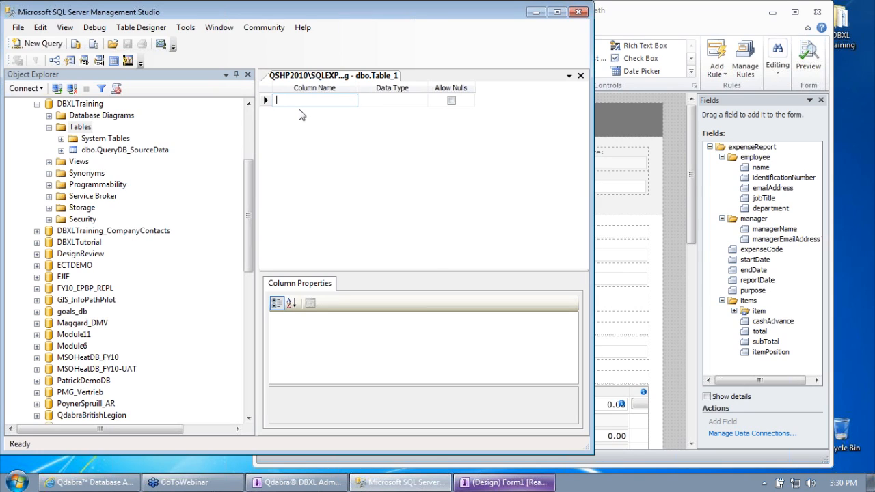
Step: Add EmployeeName and EmployeeEmail columns, both nvarchar(50)
text(Empl)
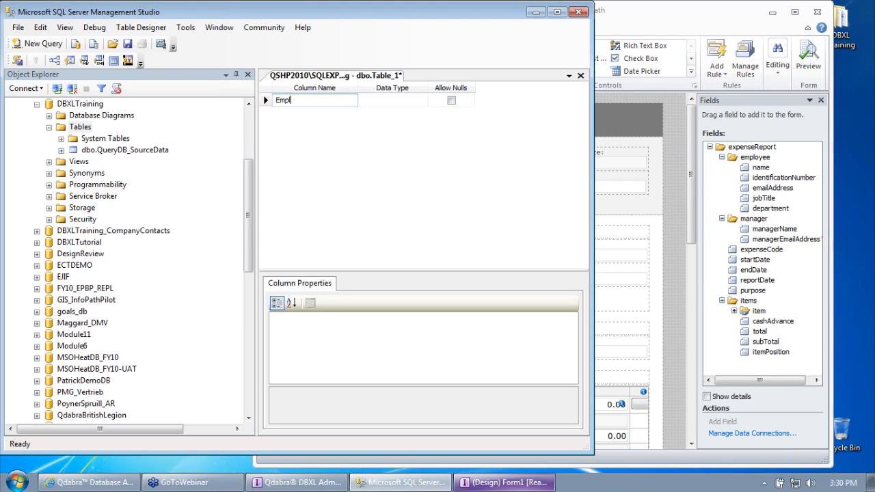
text(oyeeName)
key(Tab)
text(nvar)
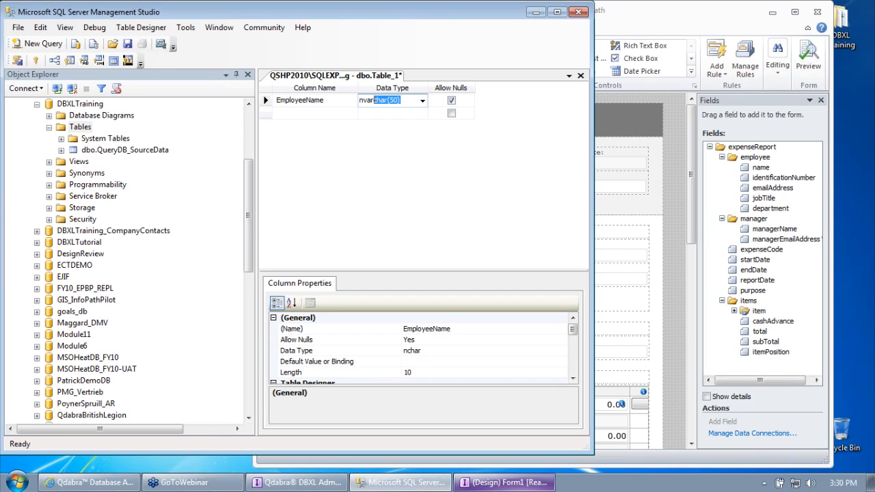
click(286, 110)
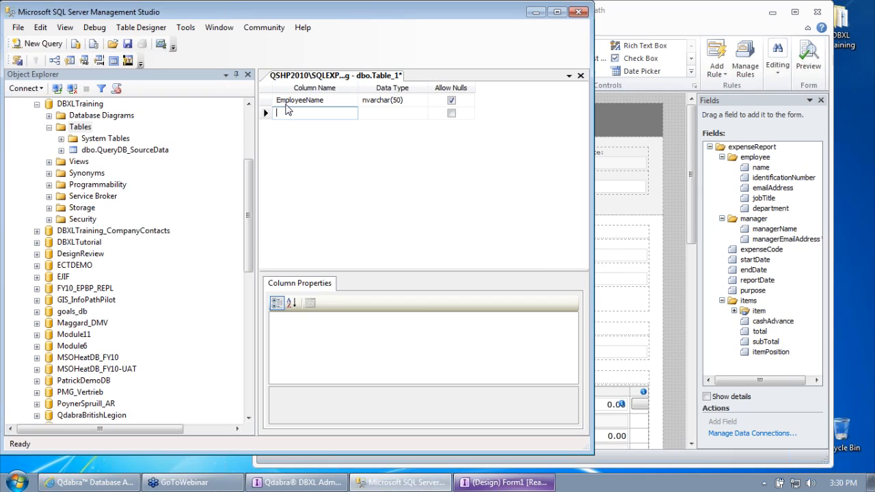
text(Ema)
key(BackSpace)
text(ployeeMe)
key(BackSpace)
key(BackSpace)
text(Email)
key(Tab)
text(nvar)
key(Tab)
key(Tab)
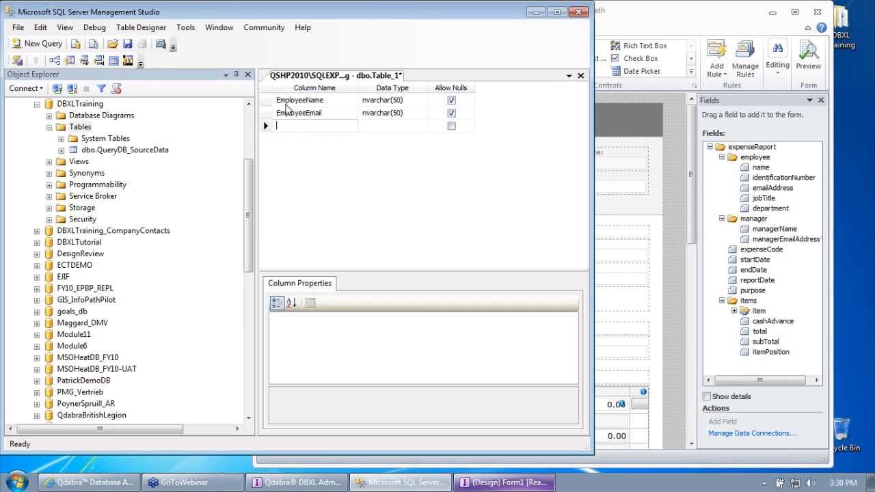
Step: Add an EmailIdentificationNumber nvarchar(50) column and widen the column-name column
text(EmailIde)
text(ntificationNumber)
key(Tab)
text(nvarchar(50))
key(Tab)
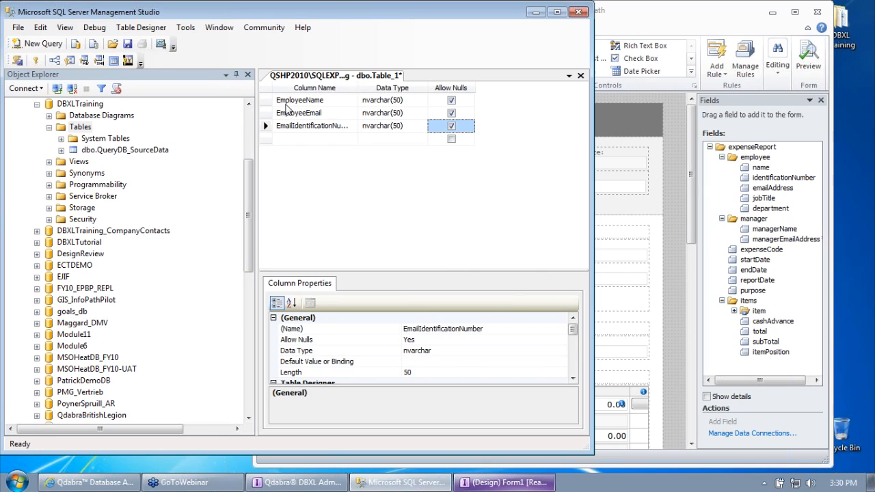
drag(358, 88, 399, 88)
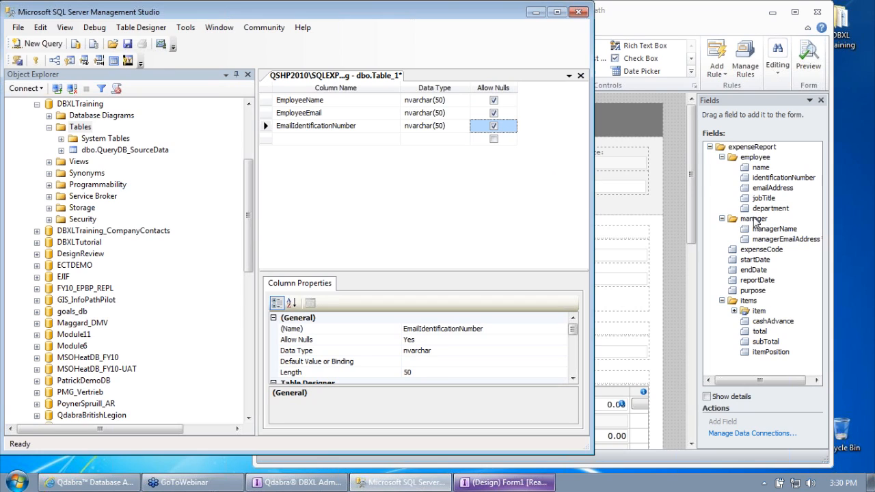
Step: Add ManagerName and ExpenseCode columns, both nvarchar(50)
click(304, 139)
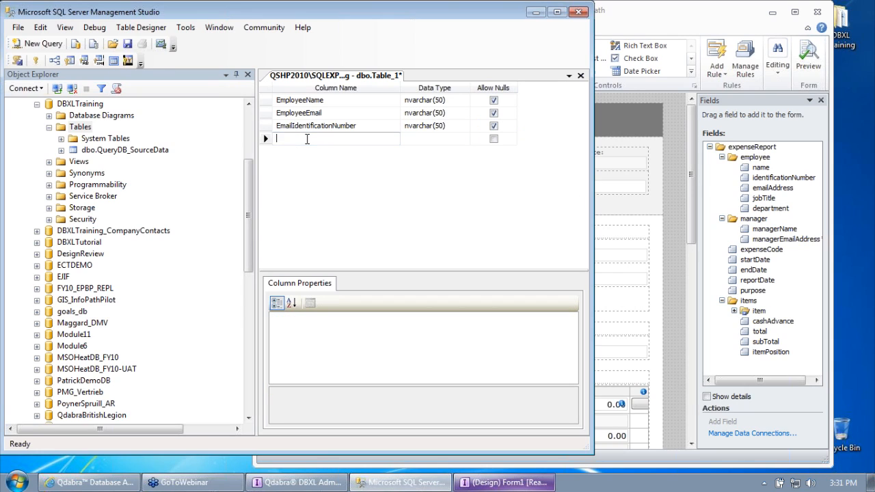
text(ManagerName)
key(Tab)
text(mn)
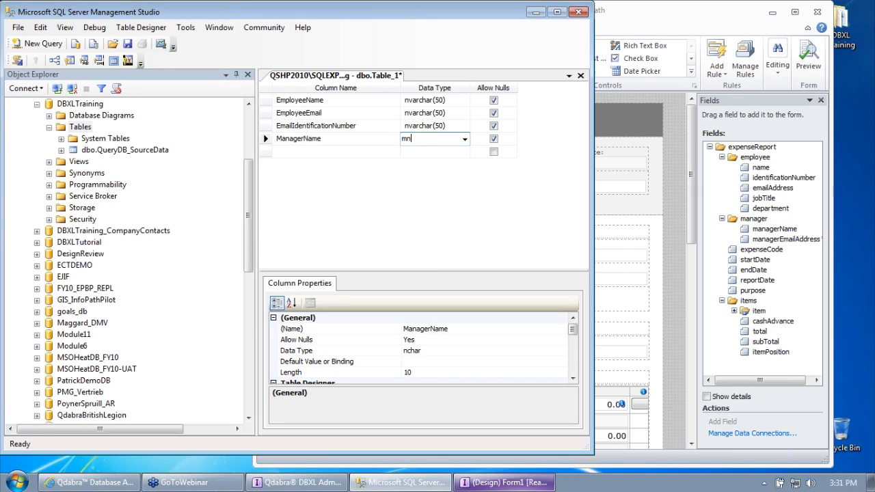
text(nvarchar)
key(Tab)
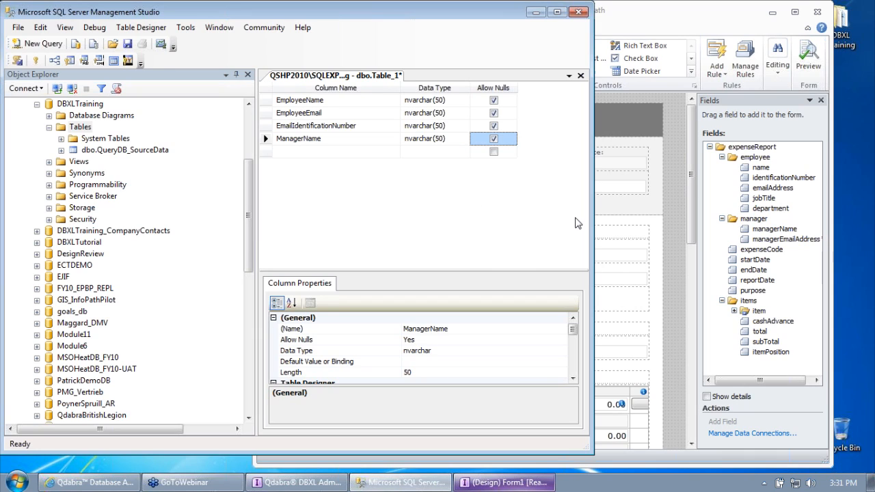
key(Tab)
text(ExpenseCode)
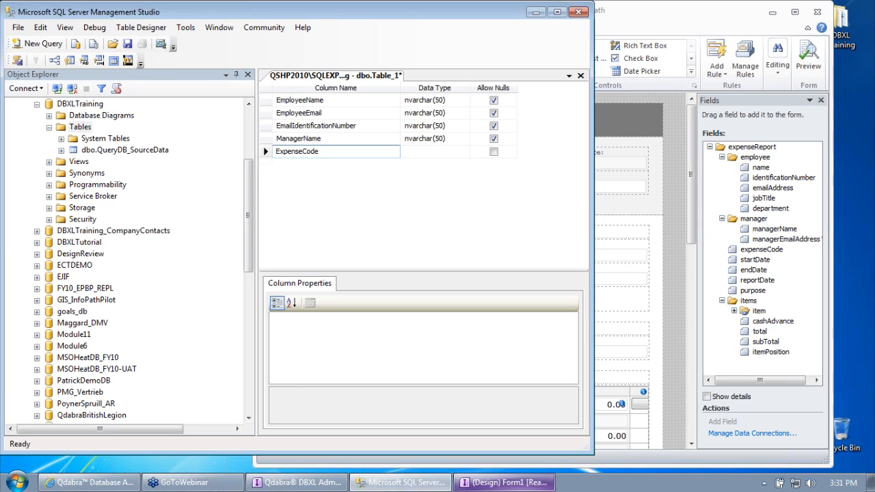
key(Tab)
text(Start)
key(BackSpace)
key(BackSpace)
text(nvarchar(50))
key(Tab)
Step: Add StartDate and EndDate columns typed as date
key(Tab)
text(StartDate)
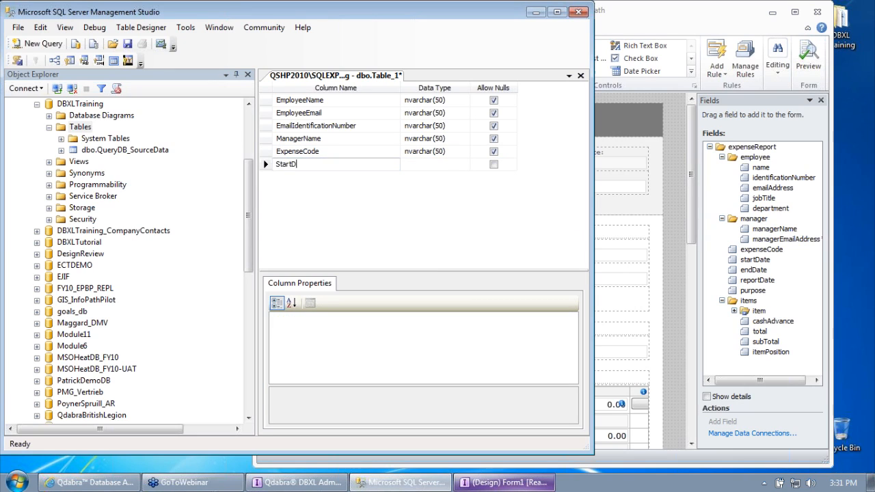
key(Tab)
text(date)
key(Tab)
key(Tab)
text(EndDat)
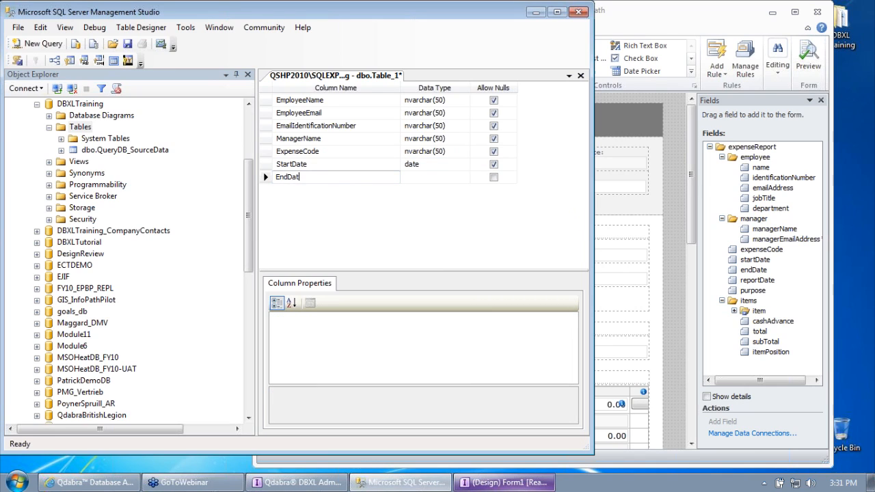
key(Tab)
text(dat)
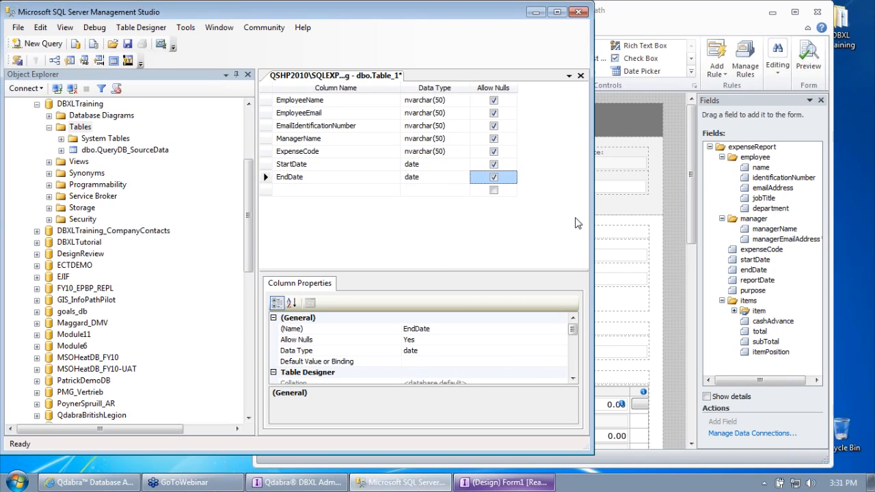
key(Tab)
key(Tab)
Step: Add a ReportDate date column and a Purpose nvarchar(50) column
text(Repot)
key(BackSpace)
text(rtDate)
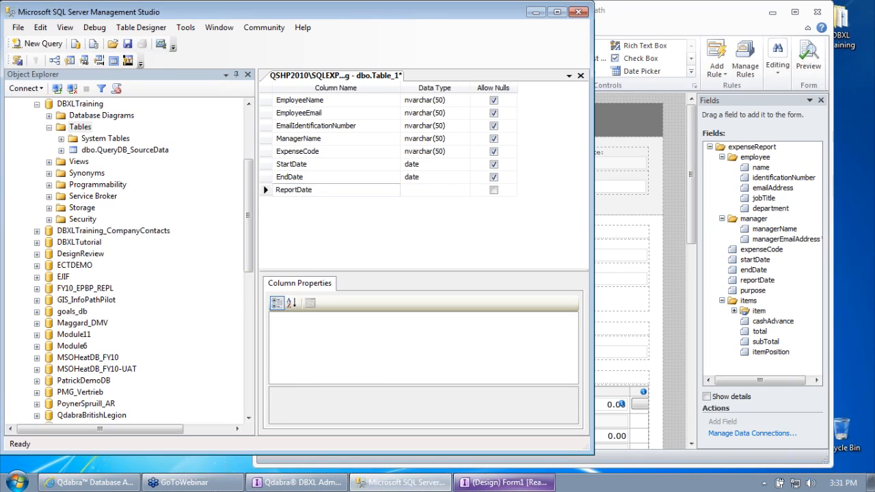
key(Tab)
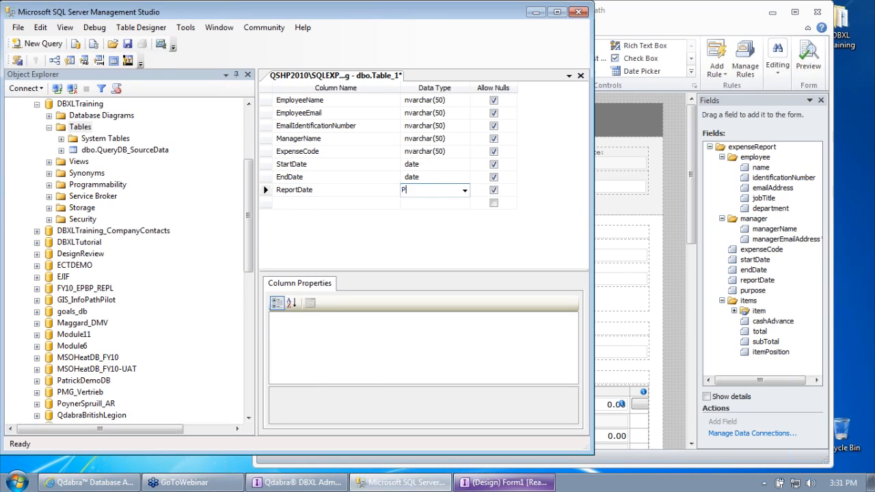
text(n)
key(BackSpace)
key(BackSpace)
text(d)
key(Tab)
key(Tab)
text(Purpose)
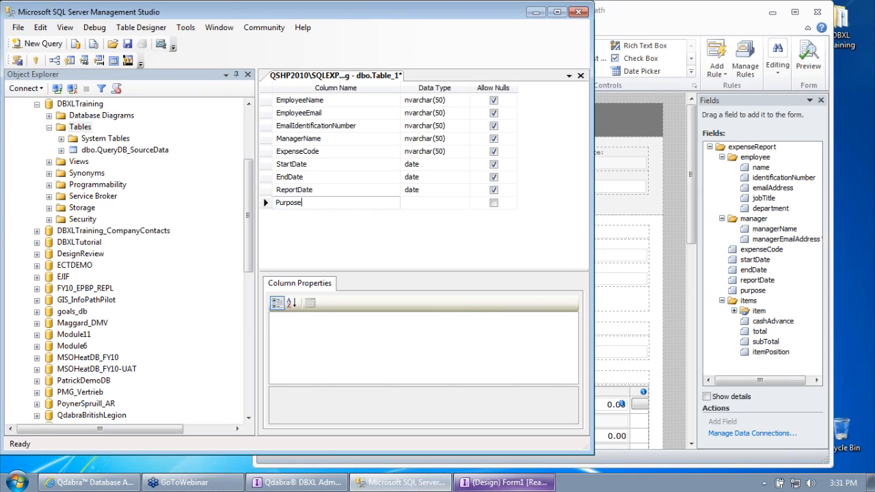
key(Tab)
text(nv)
key(Tab)
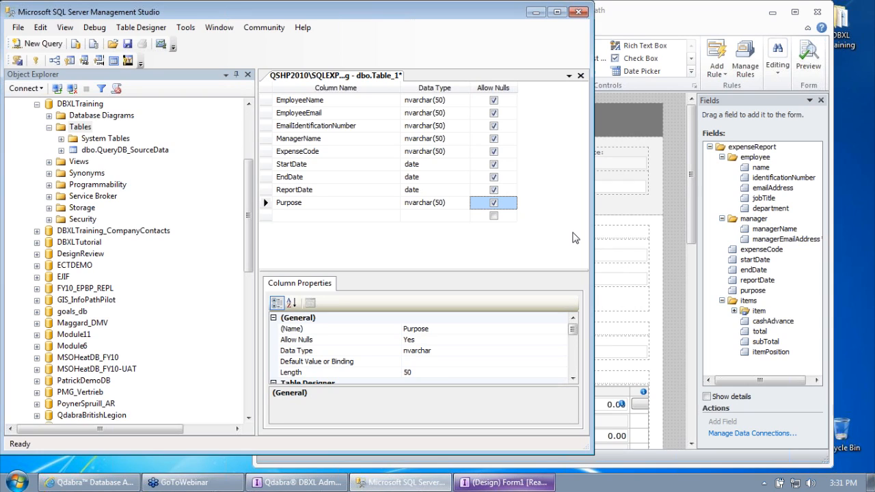
Step: Rename the EmailIdentificationNumber column to EmployeeIdentificationNumber
click(291, 128)
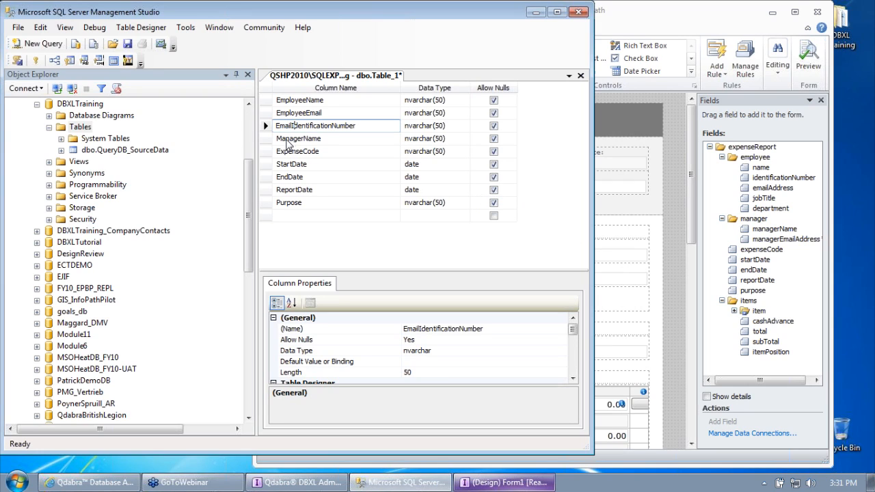
key(BackSpace)
key(BackSpace)
key(BackSpace)
key(BackSpace)
text(mployee)
click(301, 138)
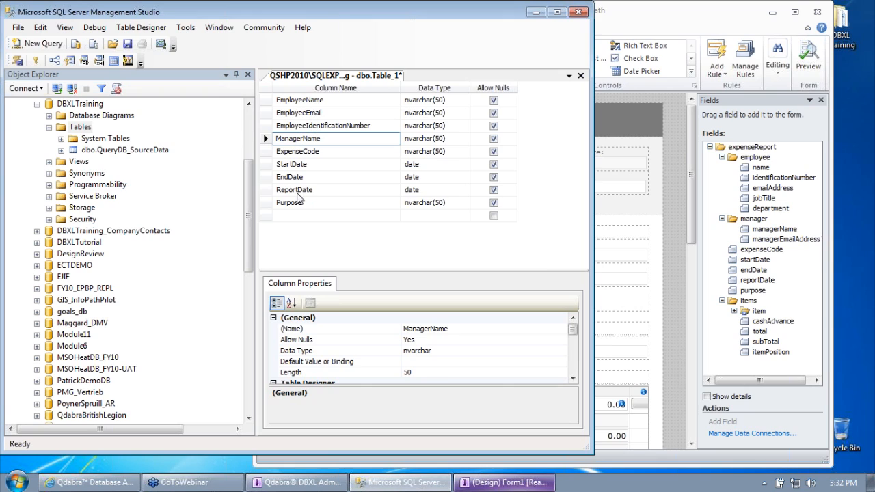
Step: Add a DocId column with data type int
click(320, 215)
text(o)
text(Doc)
text(Id)
key(Tab)
text(int)
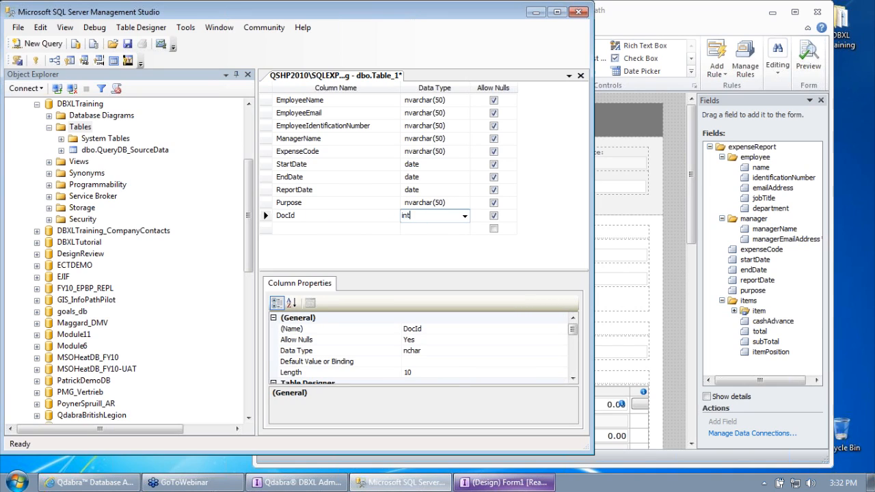
key(Tab)
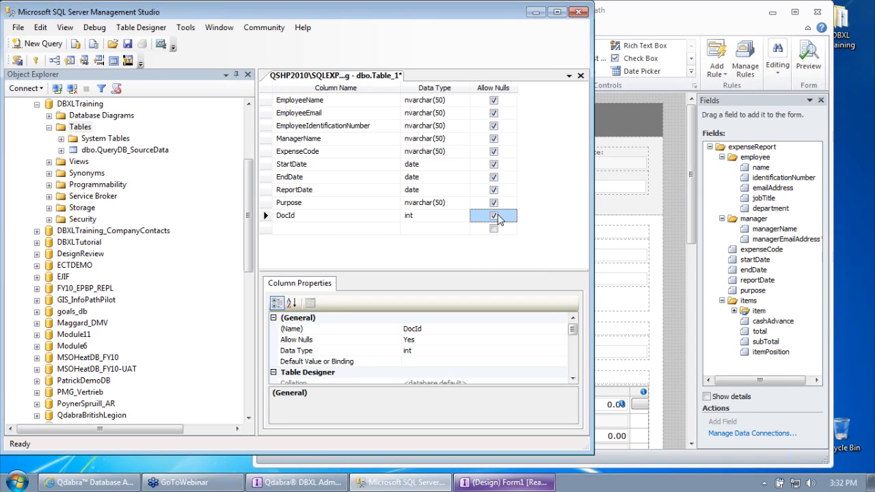
Step: Disallow nulls on DocId and set it as the table's primary key
click(495, 216)
right_click(267, 217)
click(301, 227)
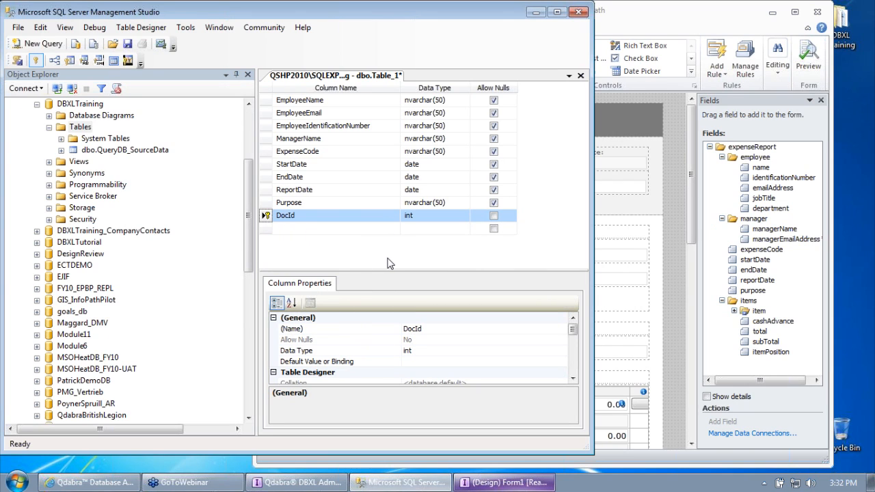
right_click(269, 219)
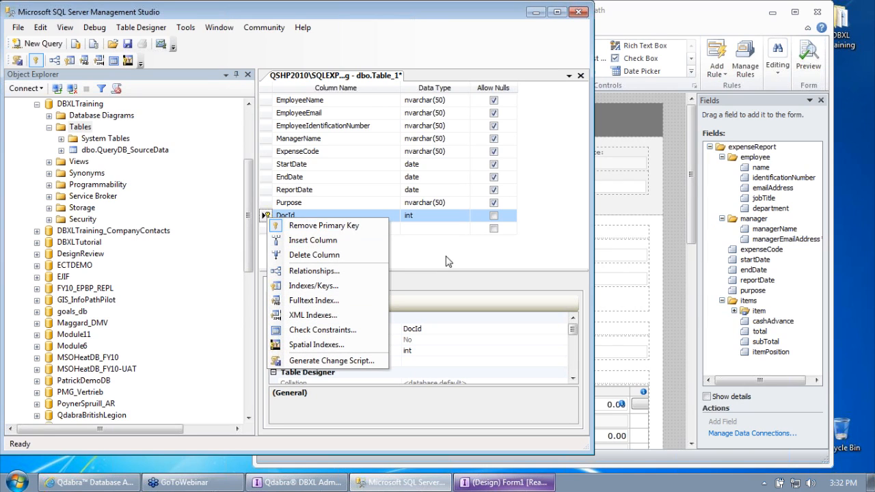
click(327, 225)
right_click(269, 219)
click(313, 225)
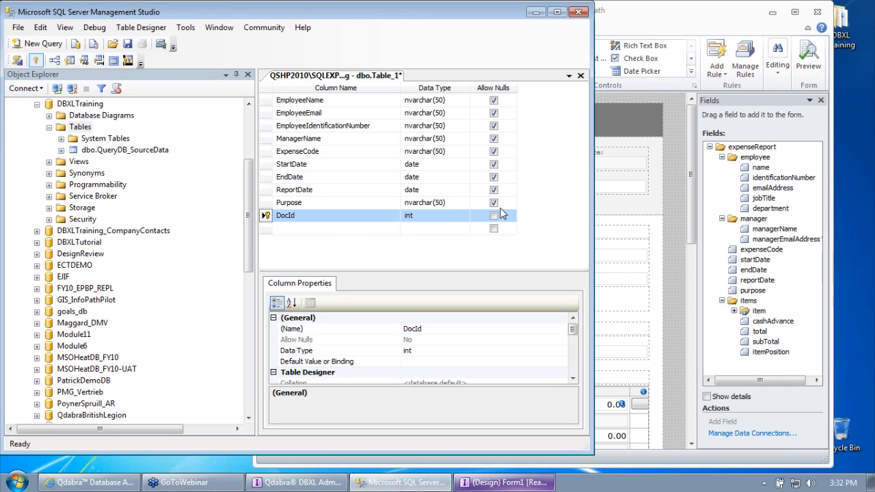
click(442, 102)
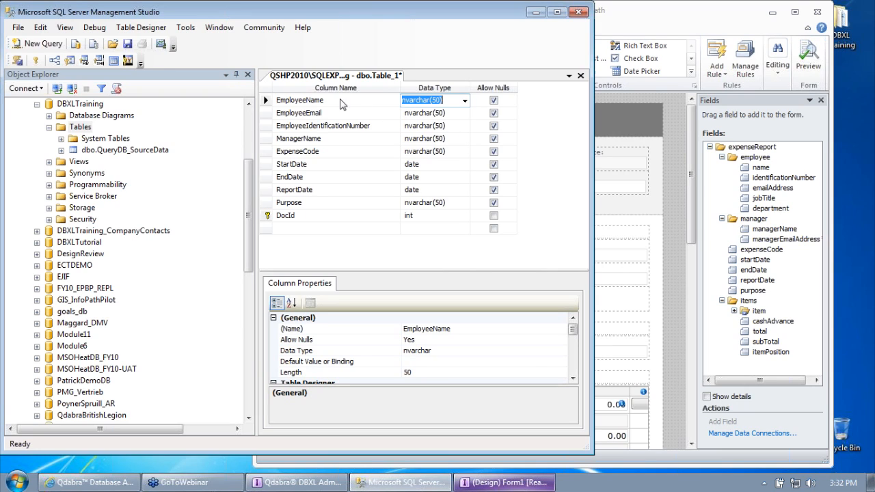
Step: Change the Purpose column's data type from nvarchar(50) to nvarchar(100)
click(320, 203)
click(448, 203)
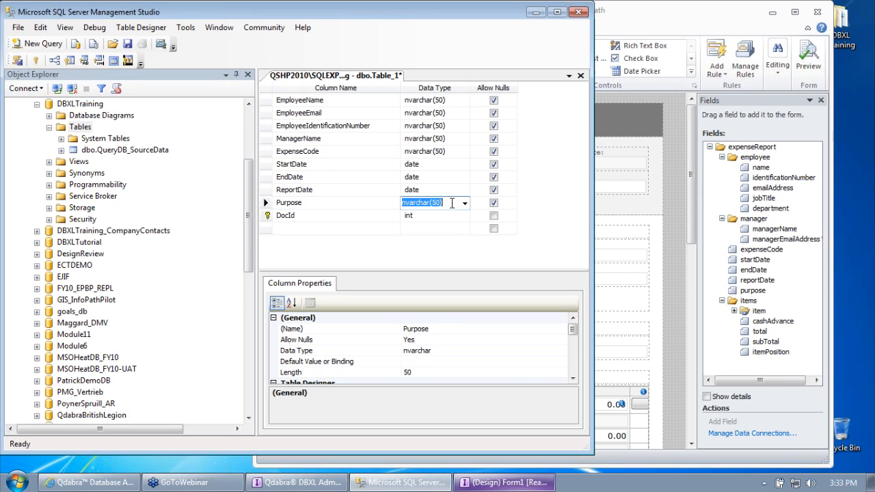
click(436, 202)
text(10)
key(Tab)
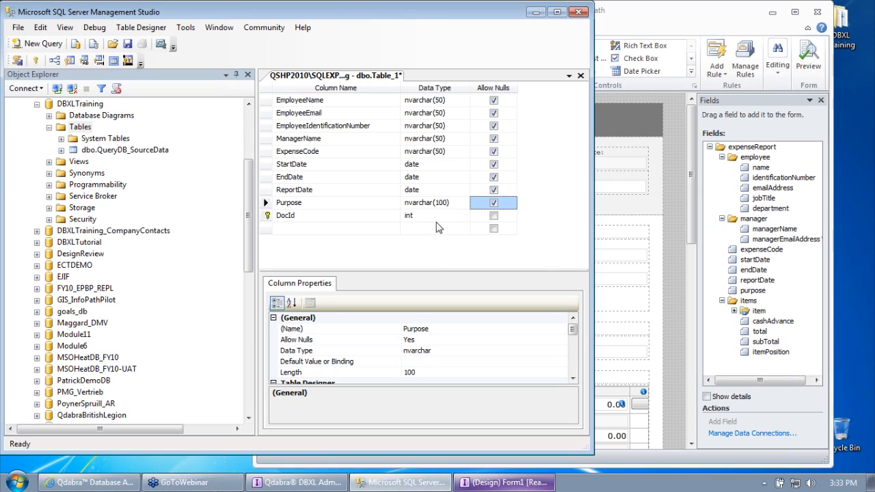
Step: Bring the Expense Report form forward and select the Business Purpose text box
click(266, 203)
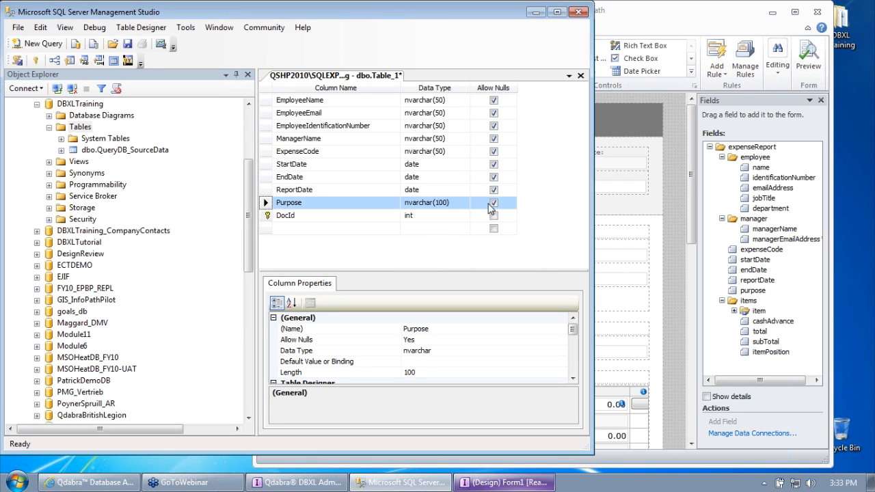
click(643, 26)
click(344, 189)
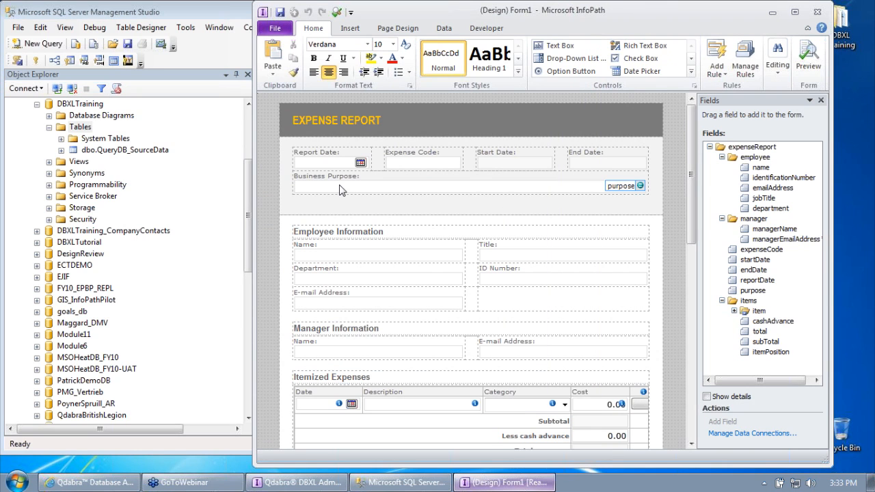
Step: Limit the Business Purpose text box to 100 characters, then return to the SSMS table design
right_click(341, 185)
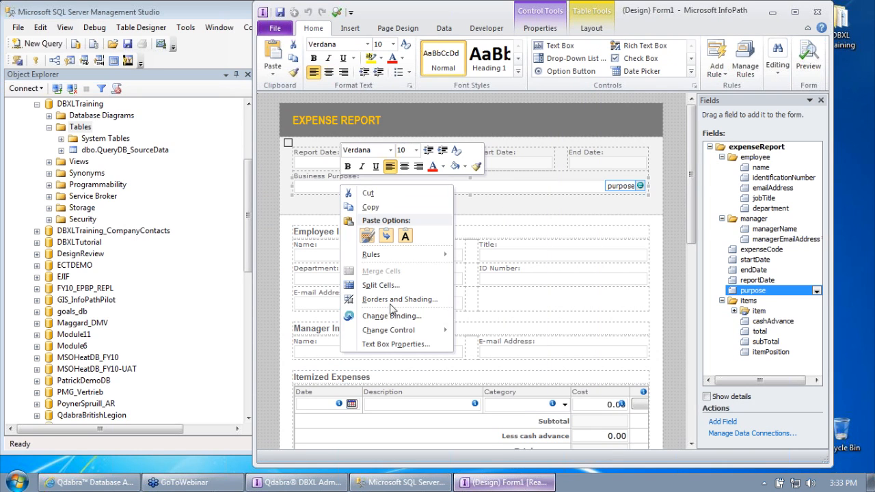
click(399, 345)
click(465, 131)
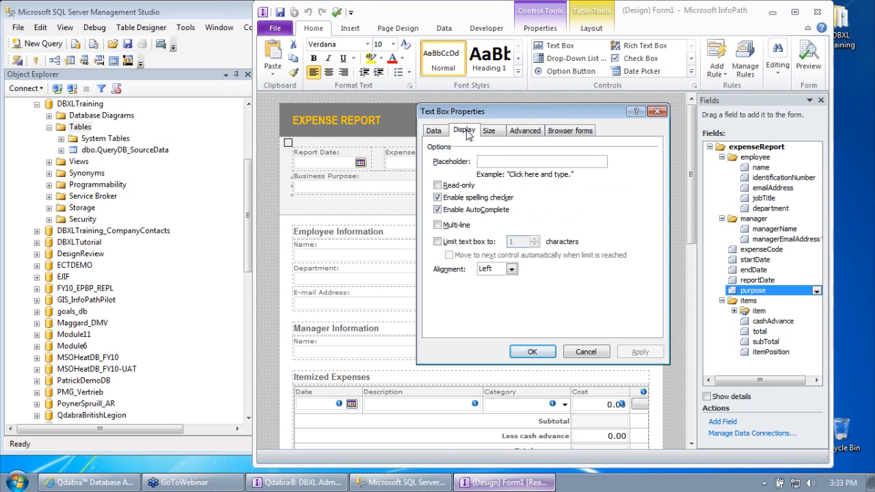
click(457, 245)
key(Tab)
text(100)
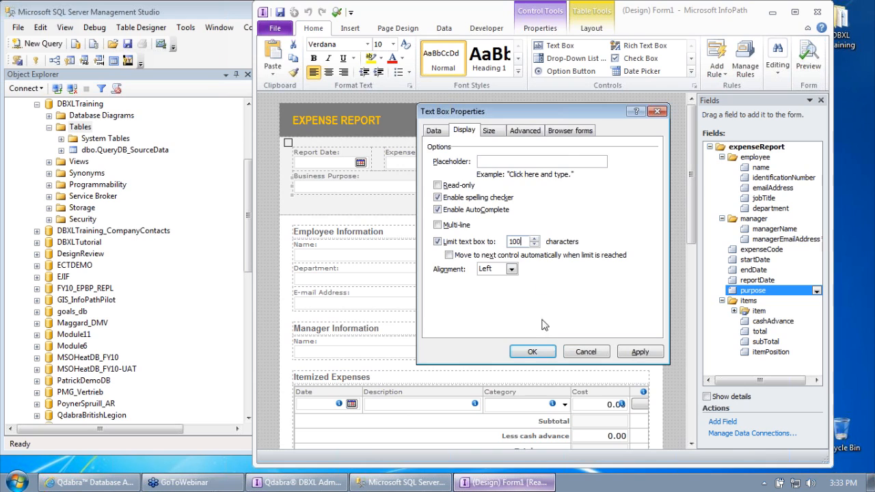
click(532, 351)
click(174, 12)
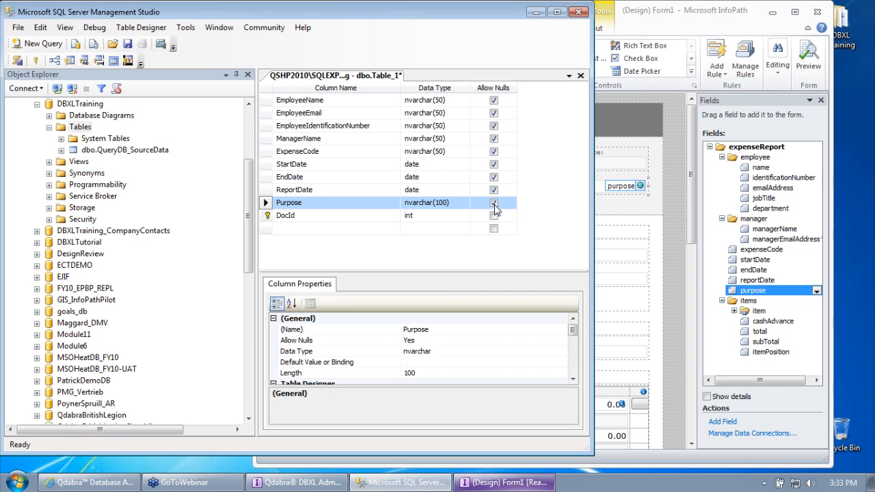
Step: Disallow nulls on the Purpose column and mark the form's purpose field 'Cannot be blank'
click(494, 205)
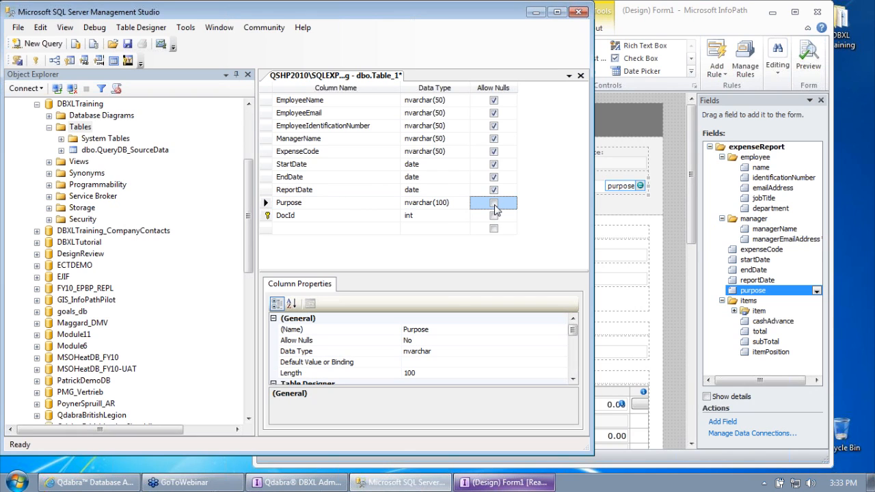
click(649, 26)
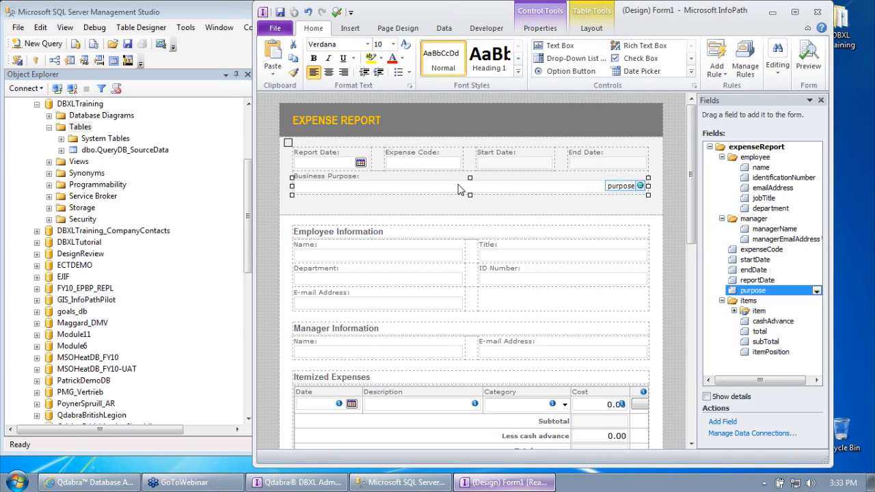
right_click(745, 290)
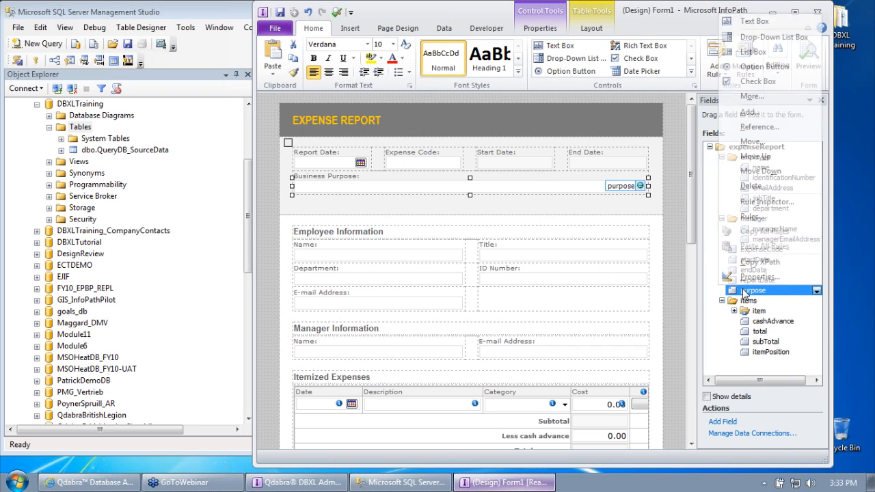
click(759, 277)
click(465, 237)
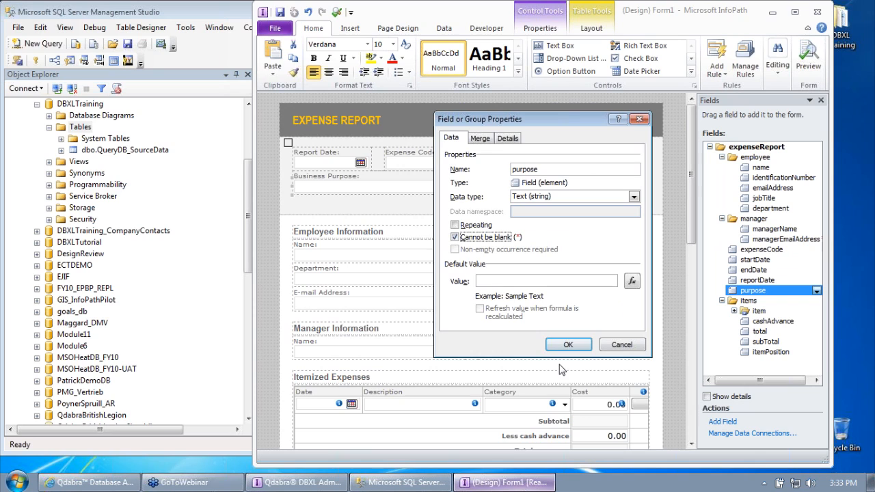
click(568, 345)
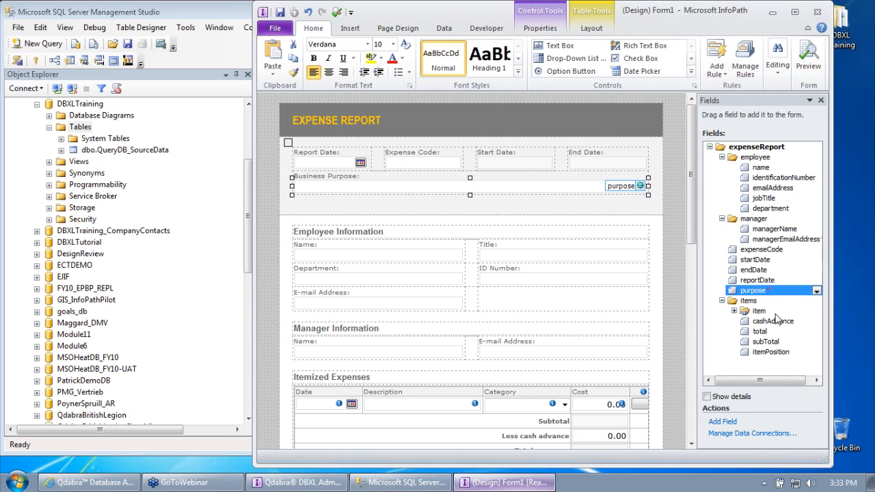
mouse_move(777, 295)
Step: Change the ExpenseCode column's data type to nvarchar(10) in the SQL table designer
click(214, 12)
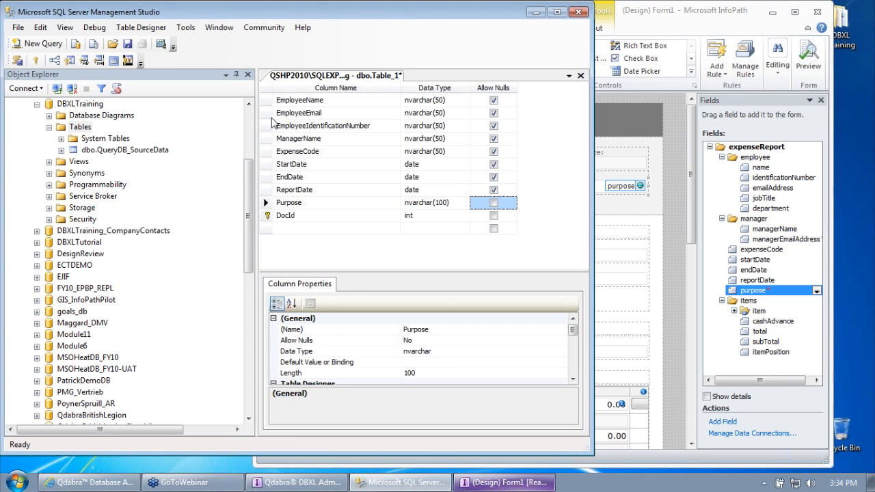
click(267, 202)
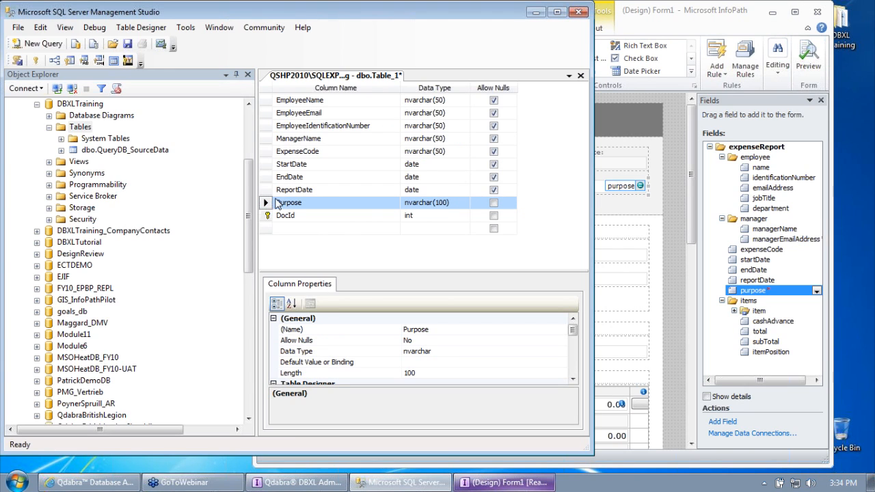
click(418, 151)
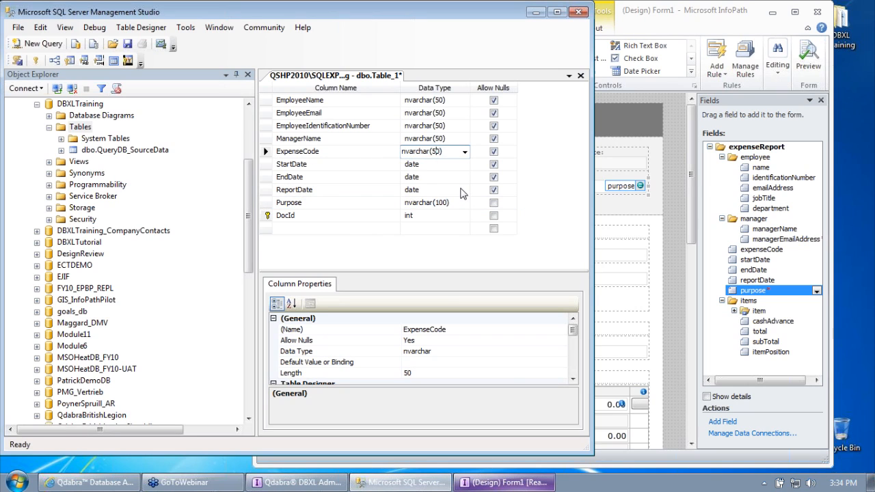
key(BackSpace)
text(1)
Step: Limit the InfoPath Expense Code text box to 10 characters in its Display properties
click(638, 28)
click(412, 162)
right_click(414, 162)
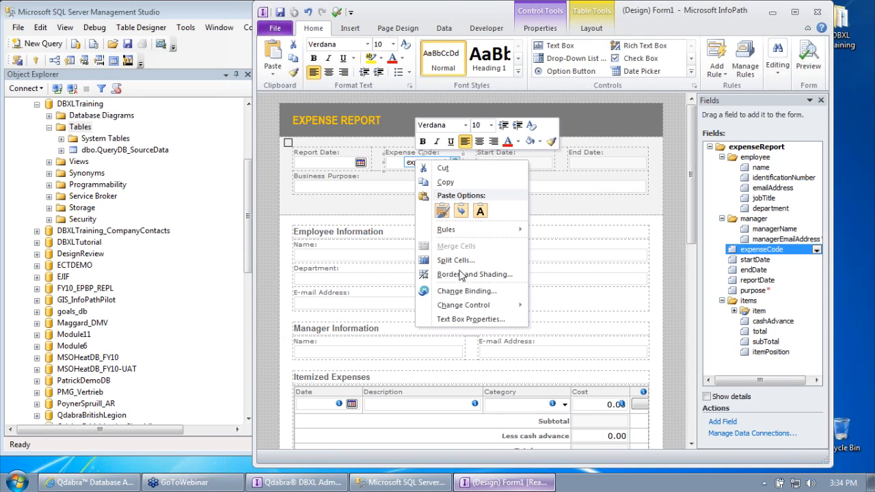
click(471, 319)
click(465, 131)
click(471, 244)
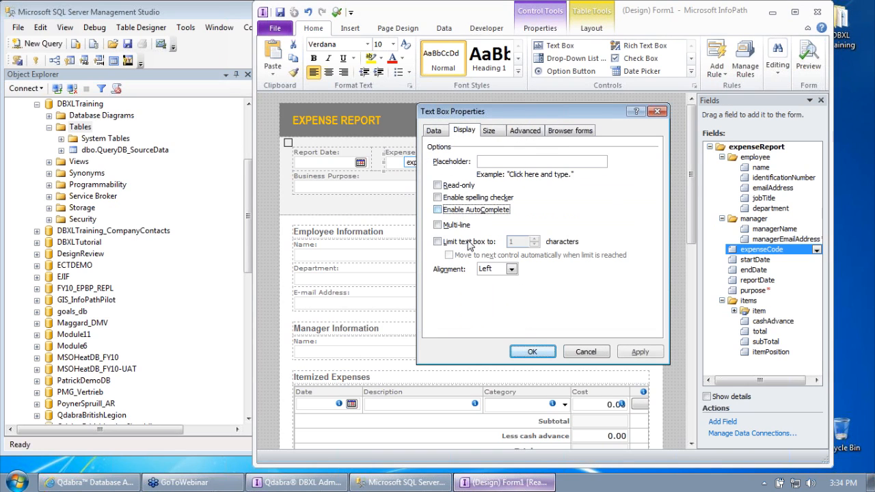
click(520, 242)
text(0)
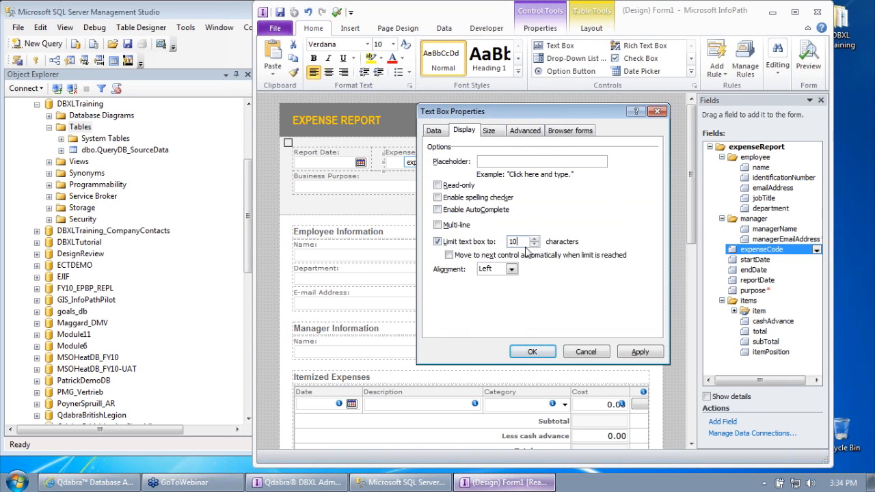
click(532, 353)
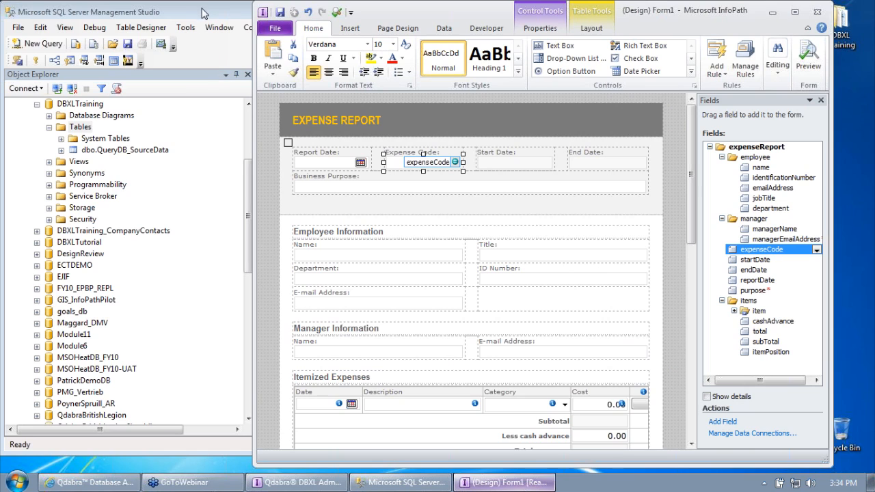
click(219, 18)
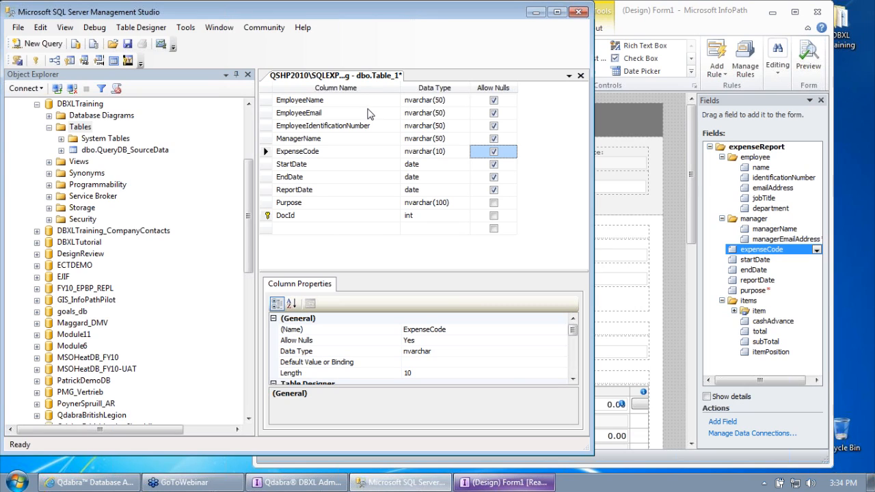
Step: Save the new SQL table under the name ExpenseReports, then minimize Management Studio
click(128, 43)
text(ExpenseReport)
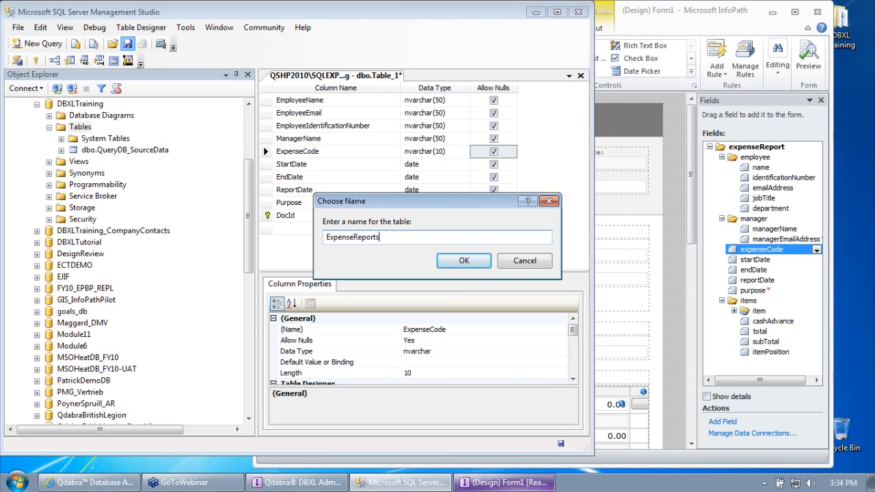
text(s)
click(478, 262)
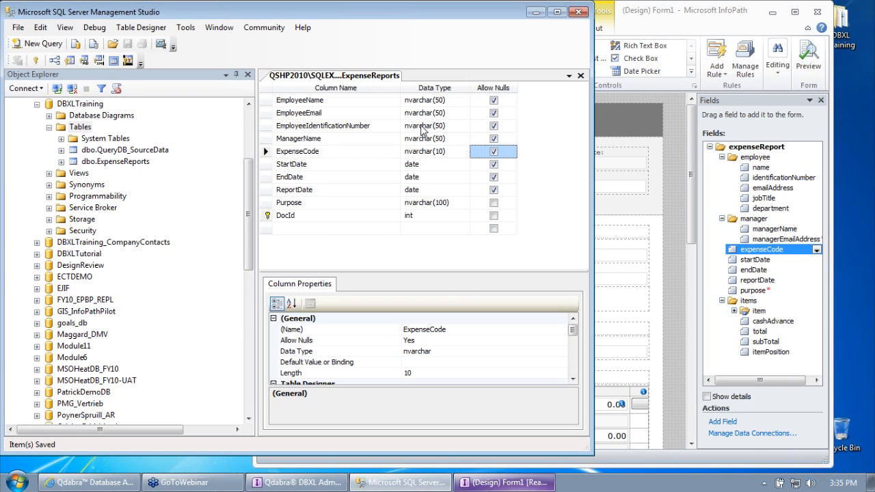
click(534, 14)
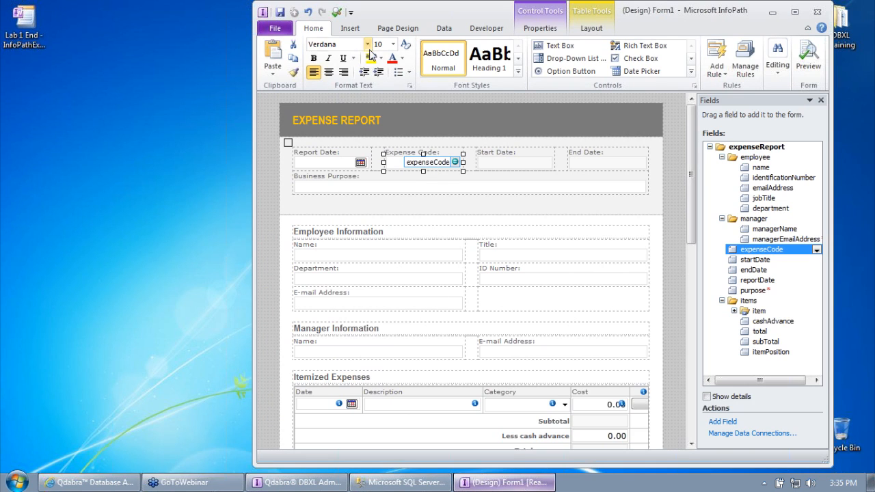
Step: Save the form template on the Desktop as 'Lab 2 - ExpenseReport' and close InfoPath
click(274, 28)
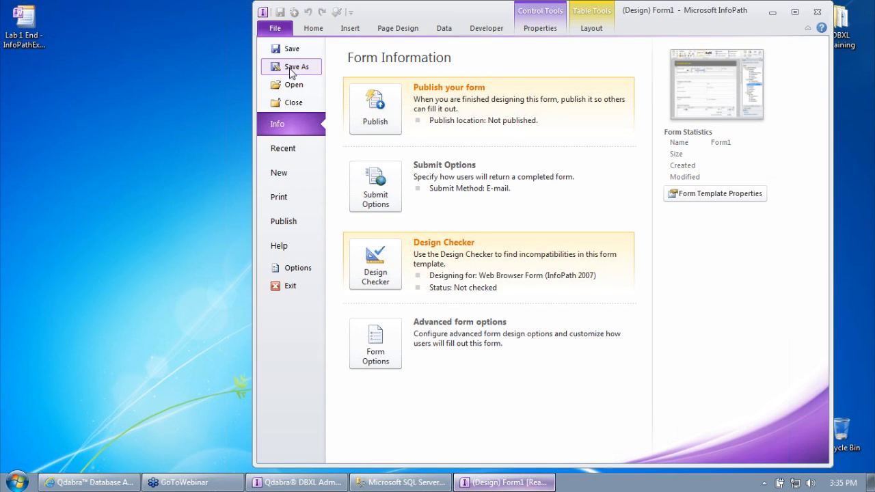
click(292, 49)
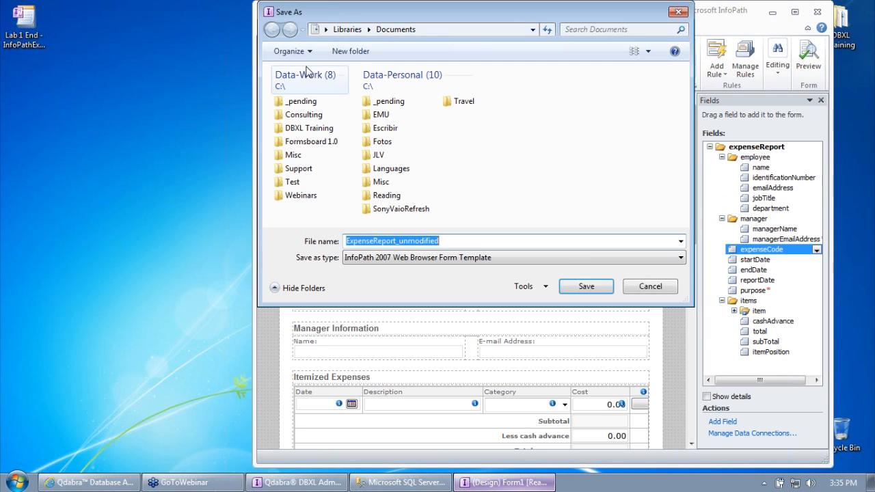
click(322, 29)
click(332, 40)
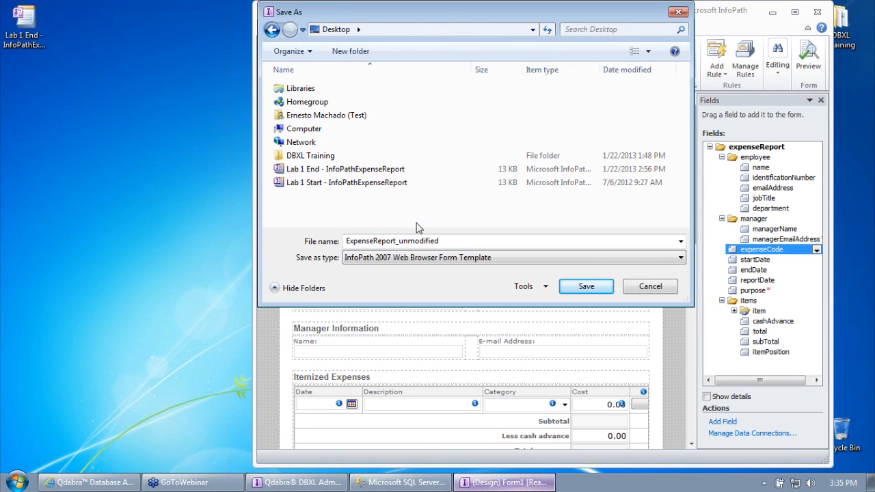
double_click(419, 240)
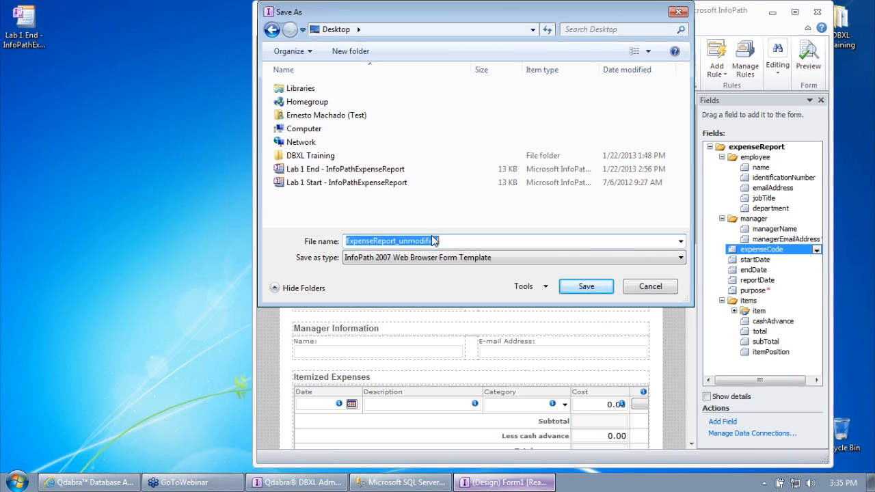
text(Lab 2)
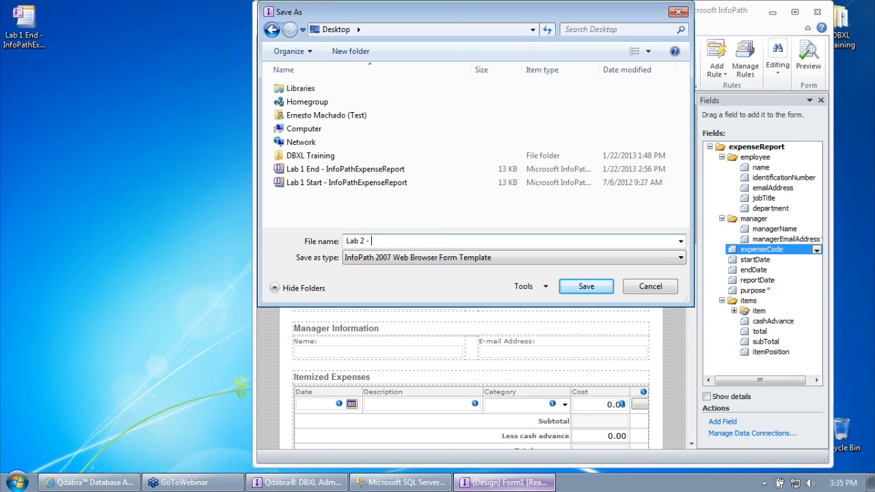
text( - ExpenseReport)
key(Return)
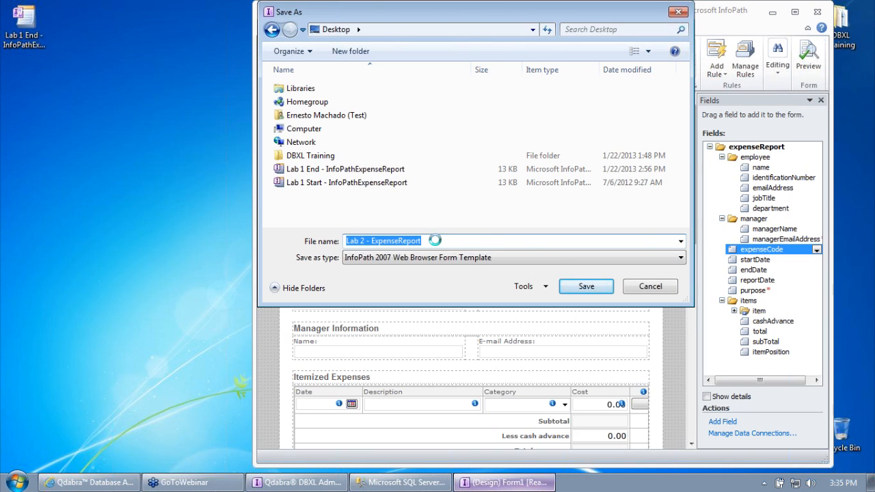
click(817, 14)
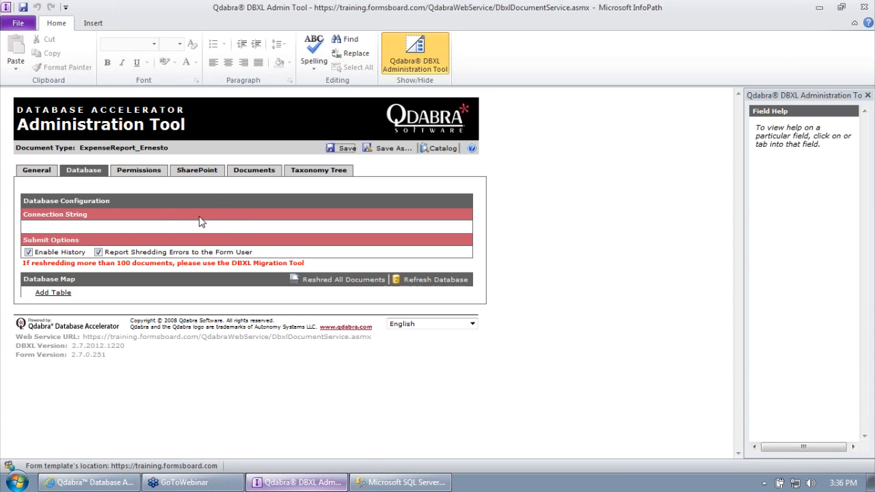
Step: Leave the expense report's database settings and return to the Document Type Configuration catalog
click(51, 227)
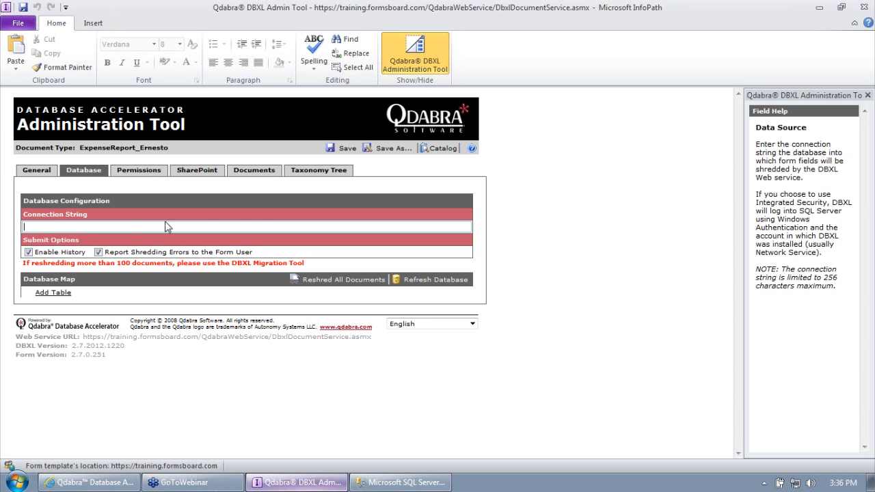
mouse_move(386, 205)
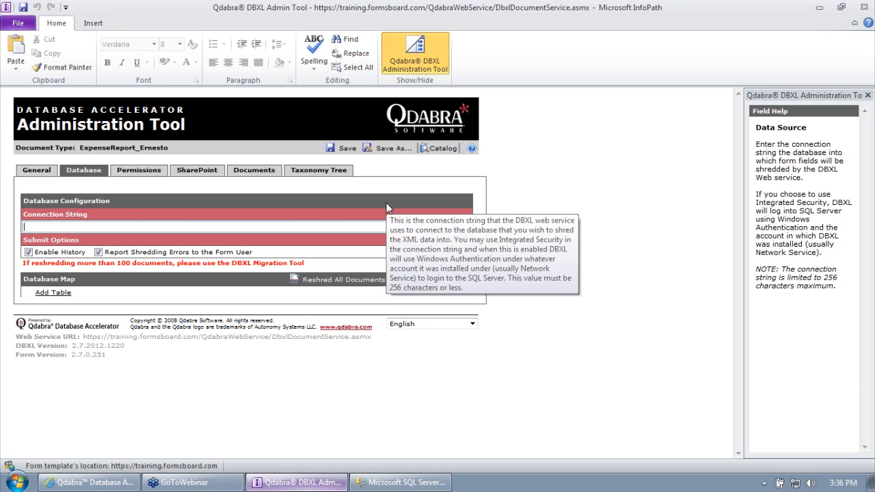
click(428, 151)
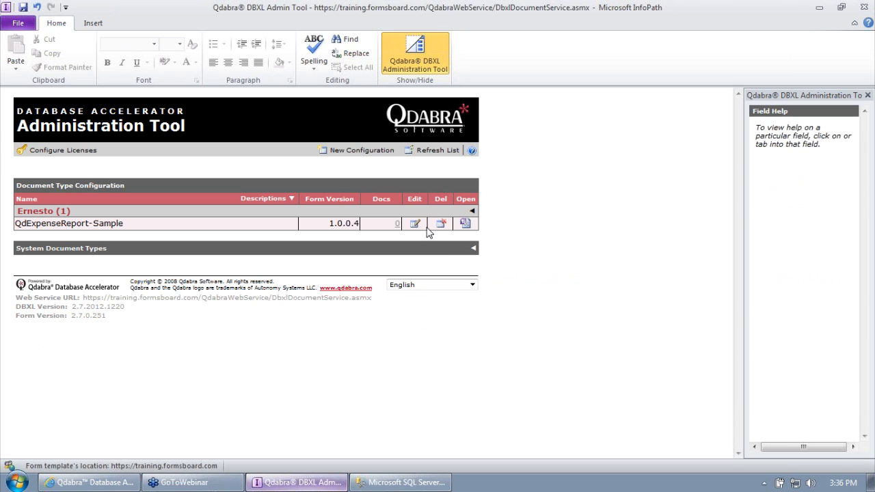
Step: Open QdDocumentType's Database settings and select its whole connection string
click(473, 249)
scroll(513, 296, down, 3)
scroll(509, 295, down, 1)
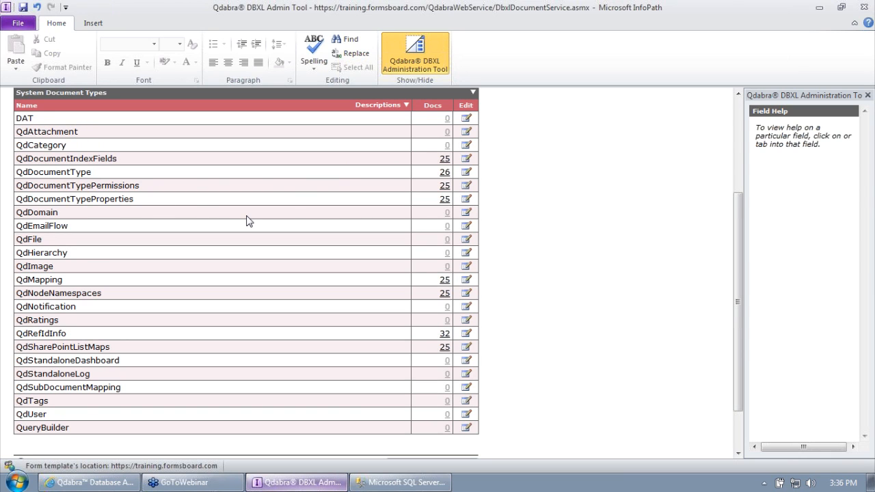
click(466, 174)
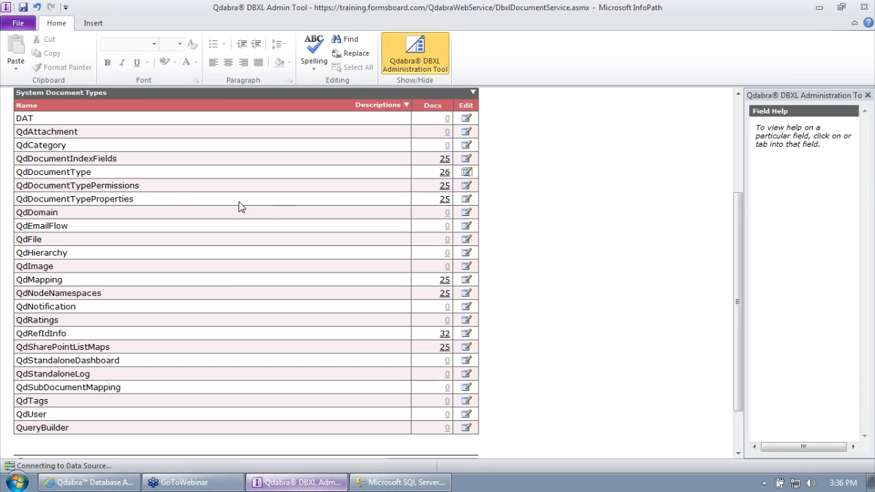
click(85, 170)
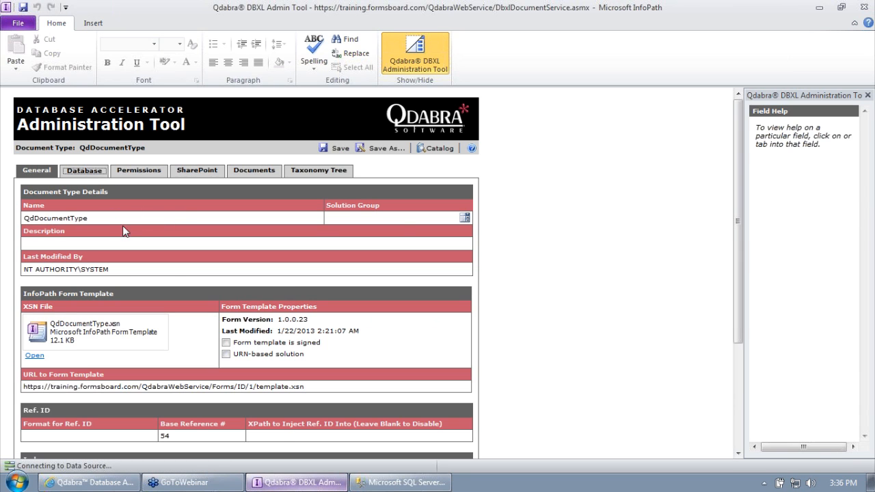
click(102, 229)
drag(396, 231, 25, 229)
key(ctrl+c)
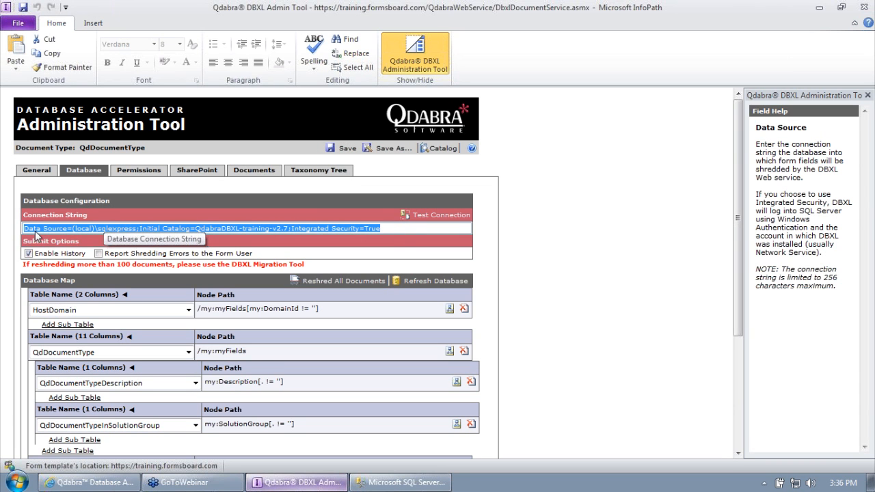
Step: Return to the catalog and open ExpenseReport_Ernesto's Database settings
click(440, 149)
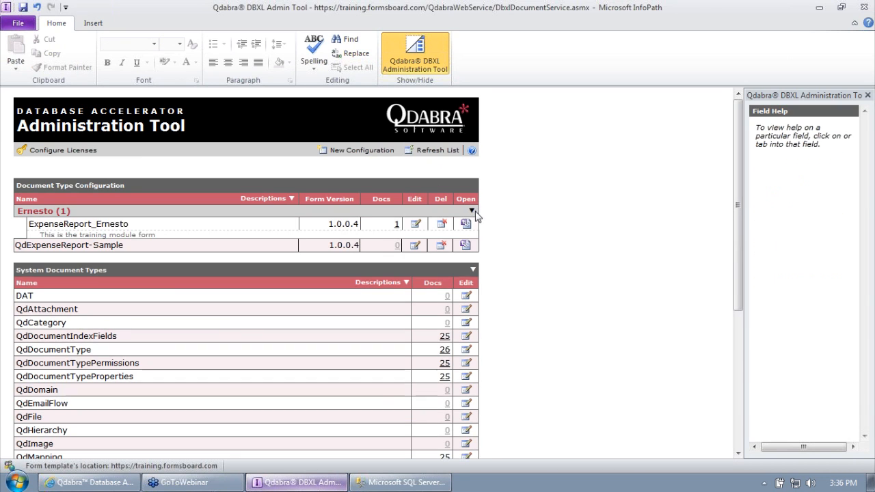
click(415, 224)
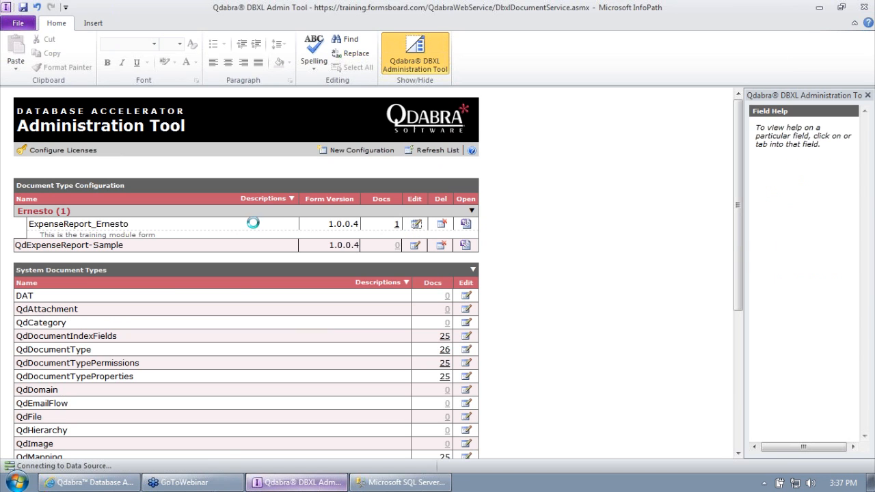
click(93, 175)
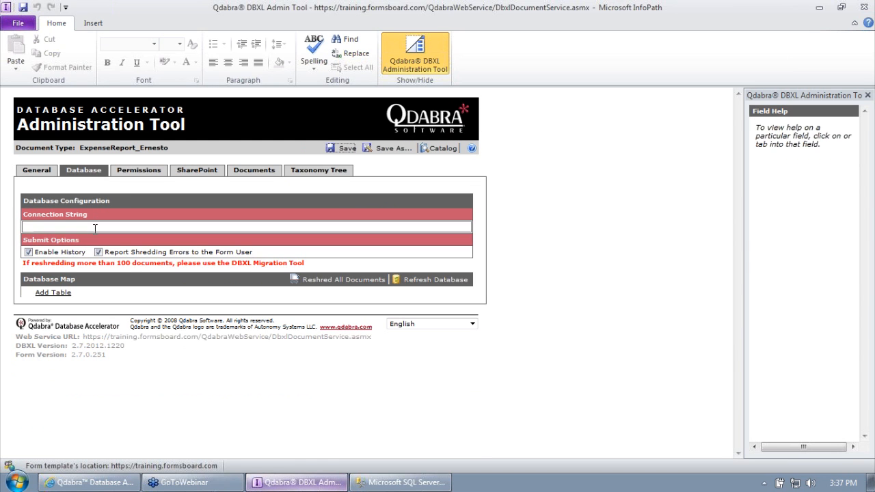
Step: Paste the copied connection string, change Initial Catalog to DBXLTraining, and save
click(96, 225)
key(ctrl+v)
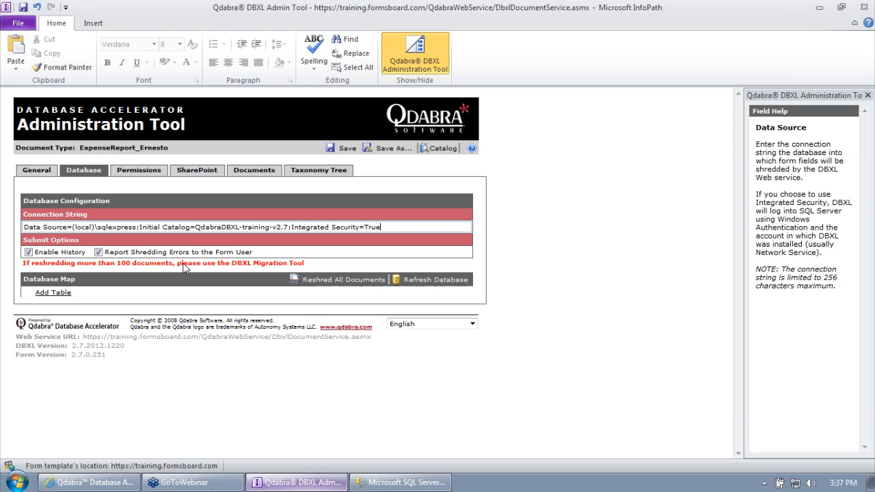
drag(196, 228, 290, 231)
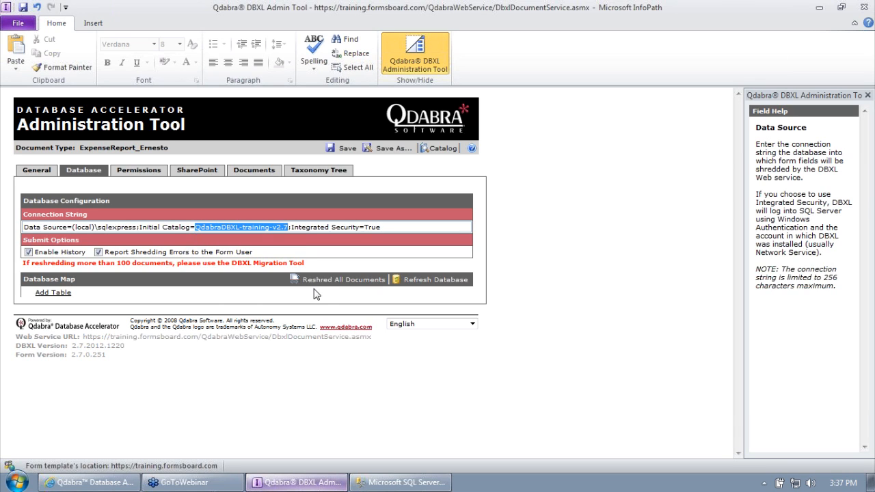
mouse_move(393, 485)
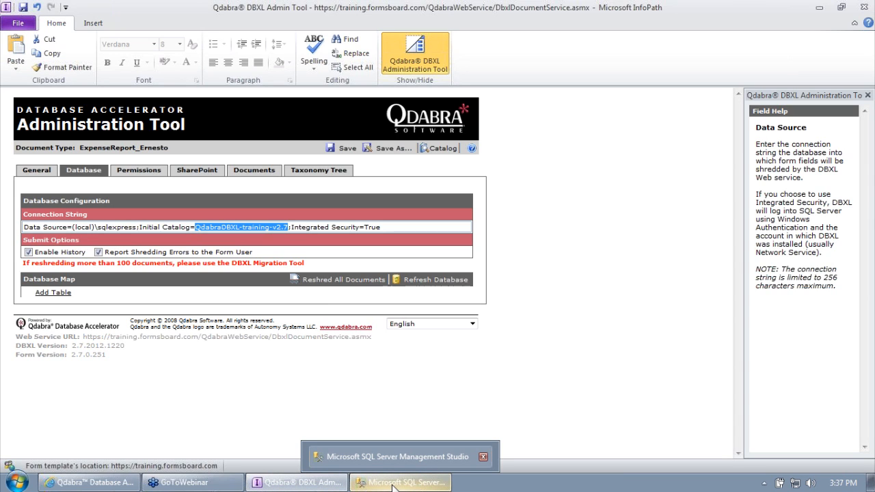
text(DBXLTraining)
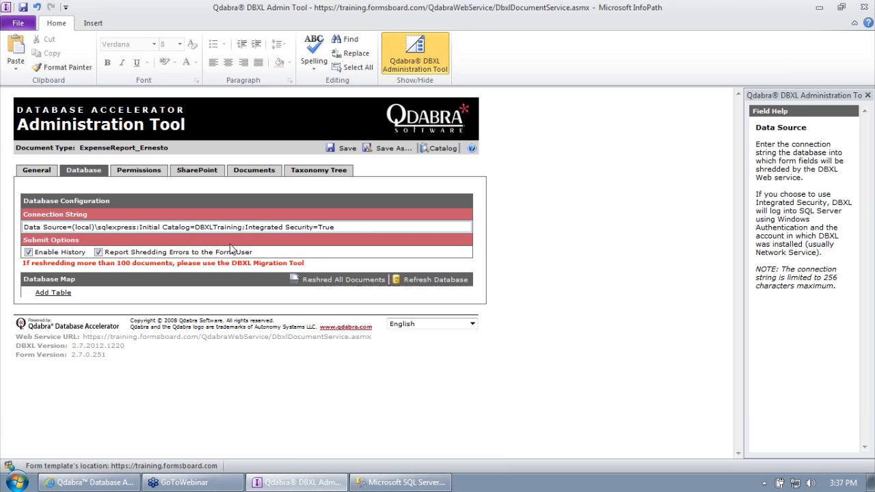
click(347, 151)
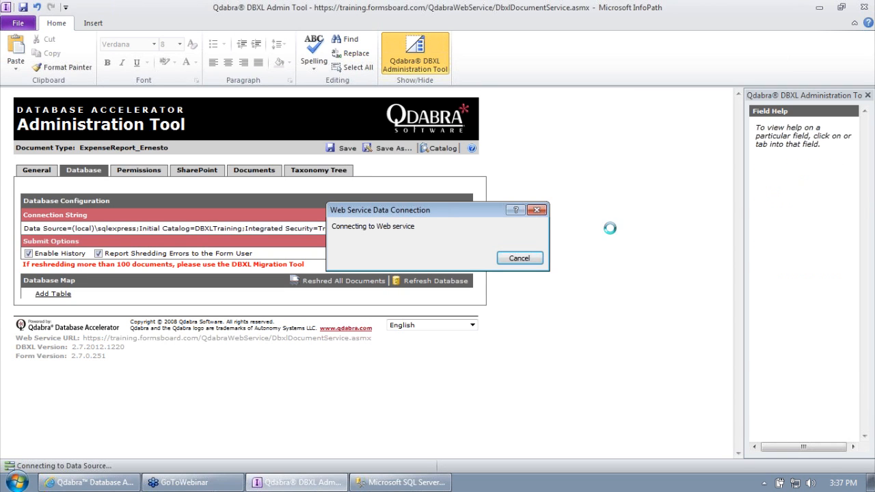
Step: Dismiss the Changes Saved confirmation after the DBXLTraining settings finish saving
click(447, 274)
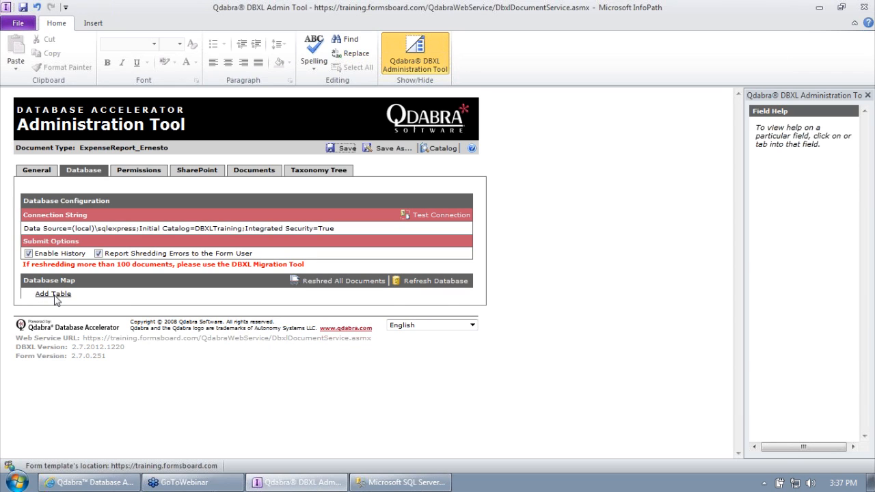
Step: Add a Database Map table entry for ExpenseReports and start choosing its node path
click(54, 295)
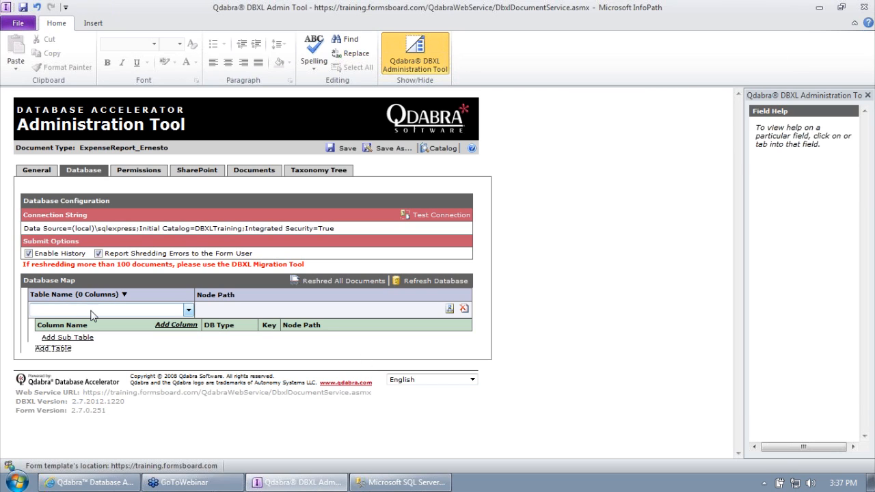
click(155, 312)
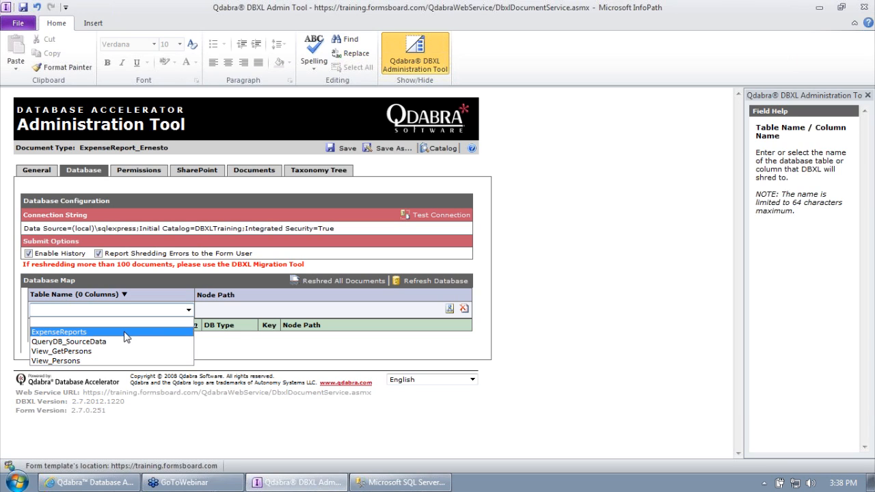
click(125, 333)
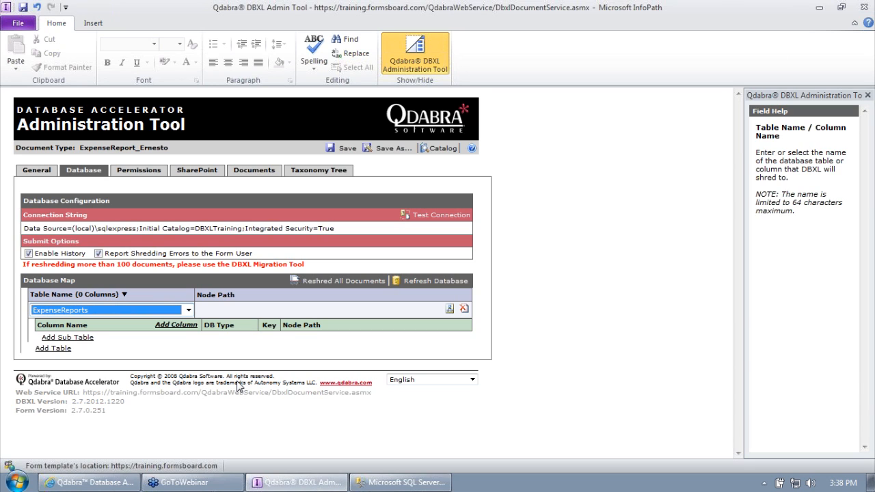
click(210, 307)
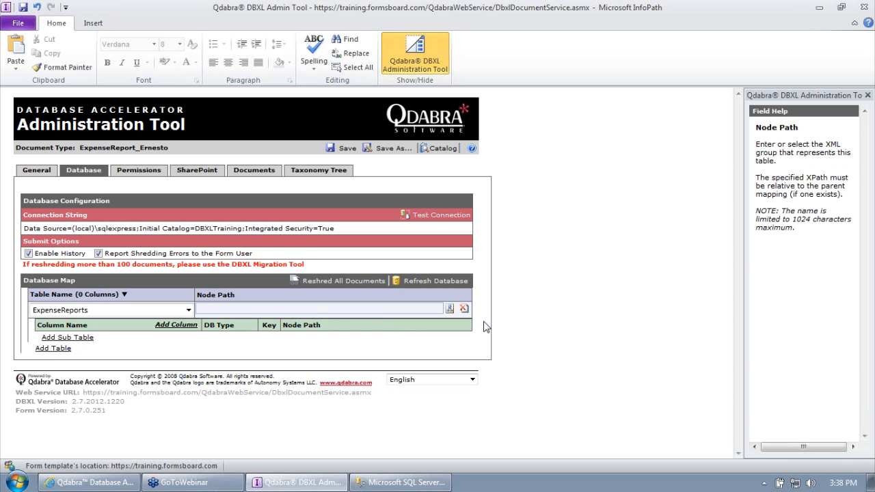
click(531, 322)
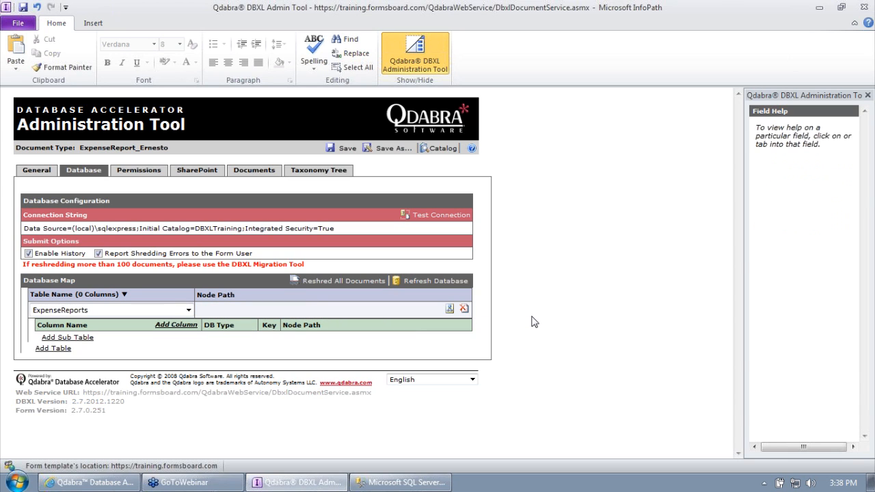
click(224, 307)
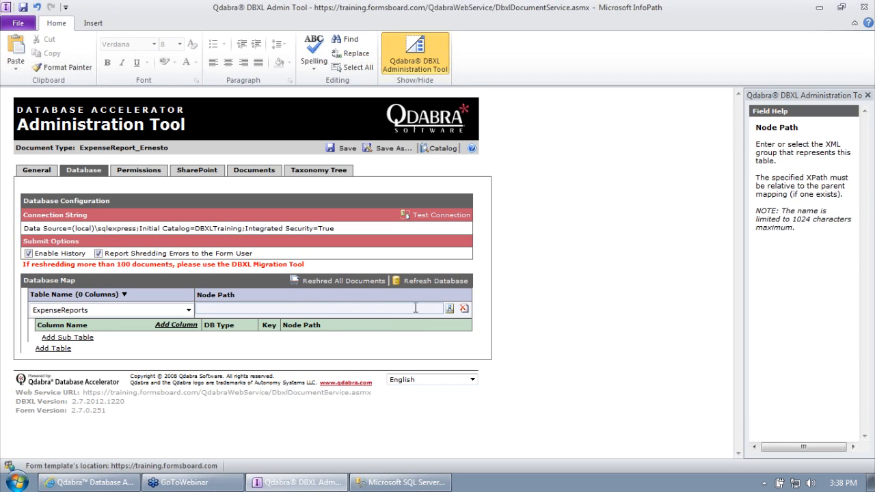
click(449, 309)
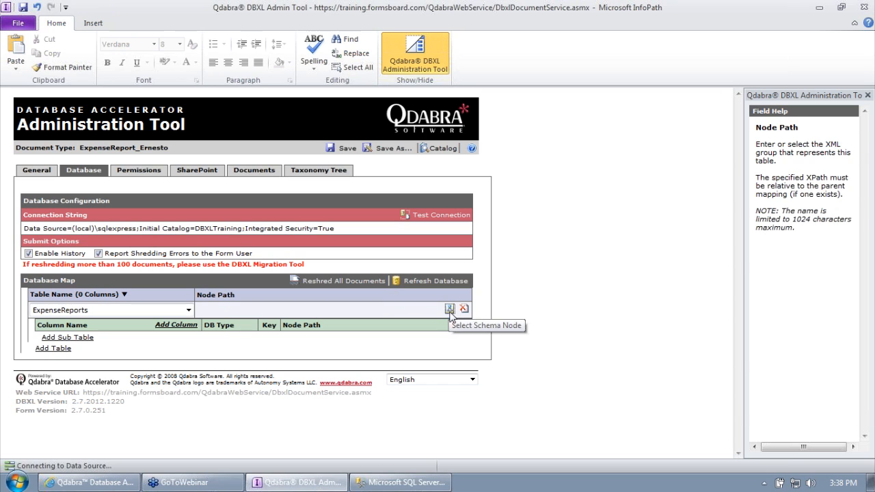
Step: Set the ExpenseReports node path to /my:expenseReport from the schema tree and add a column row
drag(743, 268, 603, 268)
click(625, 240)
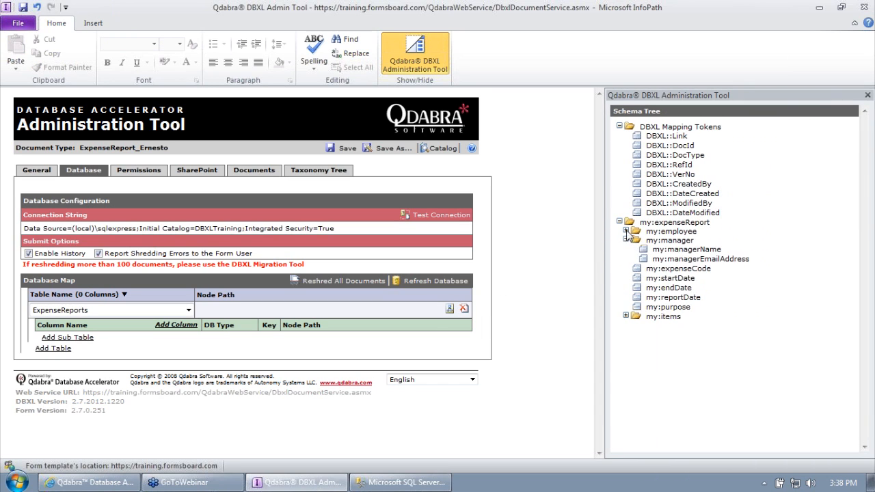
click(625, 231)
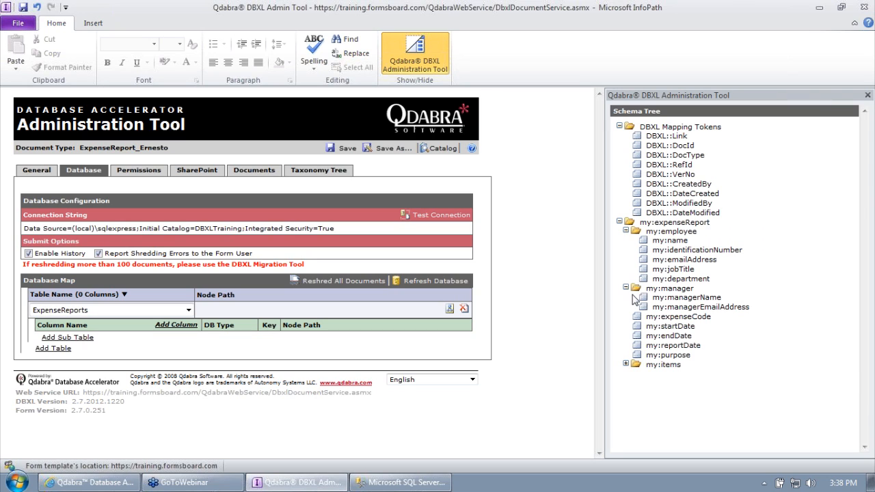
click(648, 222)
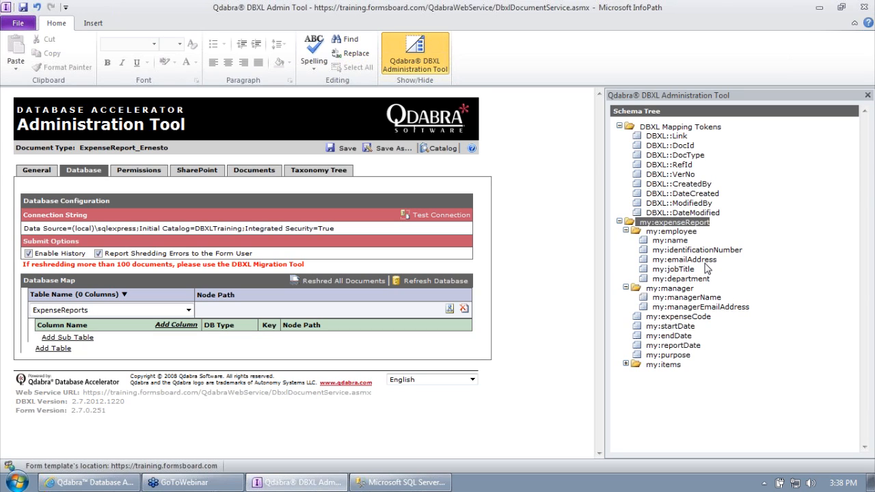
double_click(667, 223)
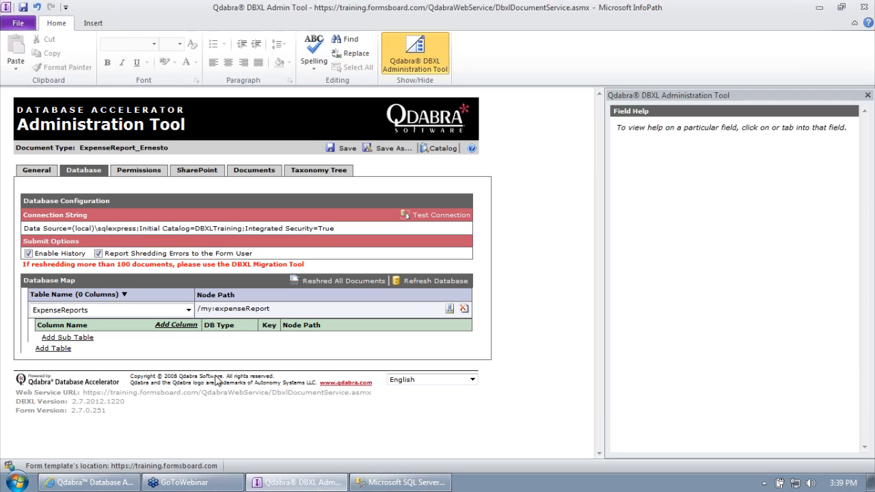
click(181, 328)
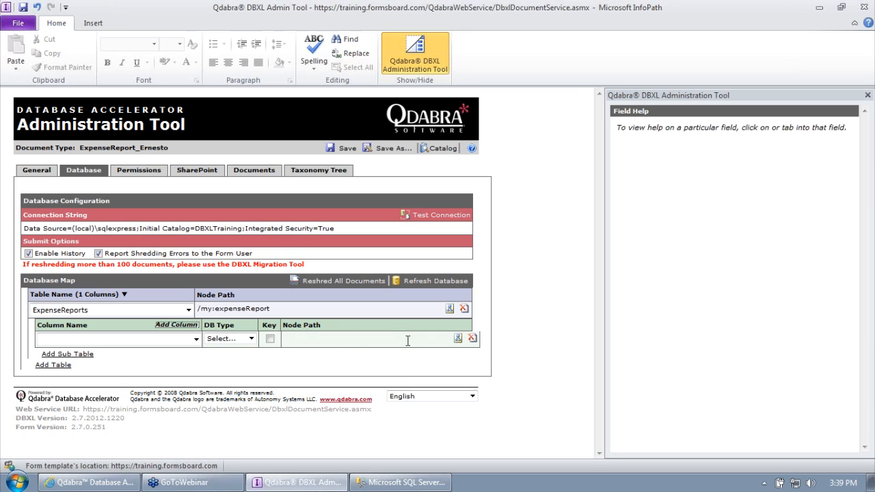
Step: Set the new column row to StartDate with DB type DateTime
click(195, 339)
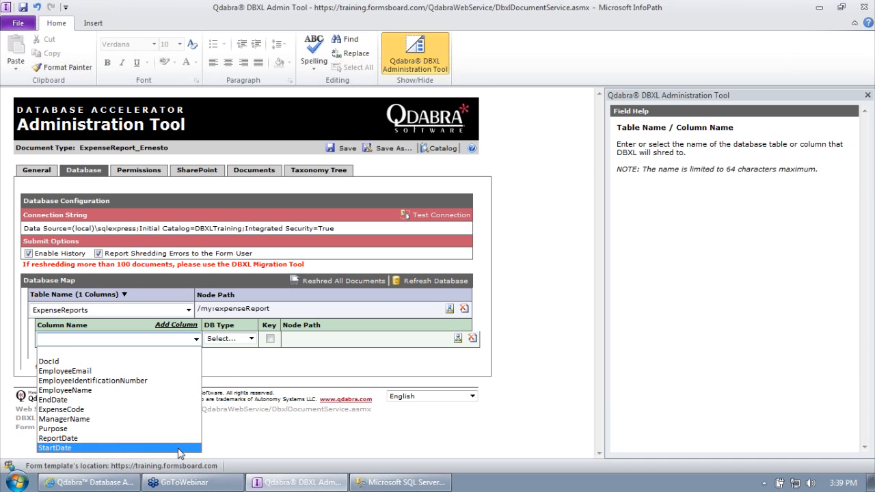
click(137, 448)
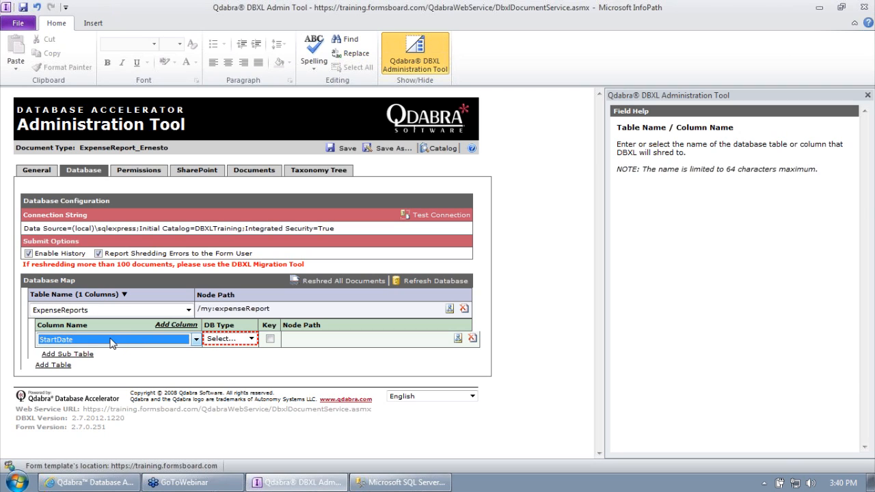
click(251, 339)
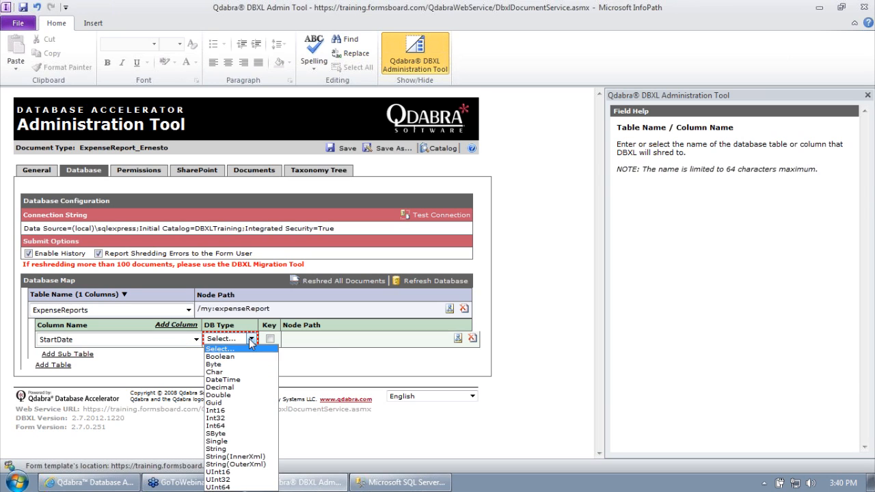
click(249, 339)
click(250, 339)
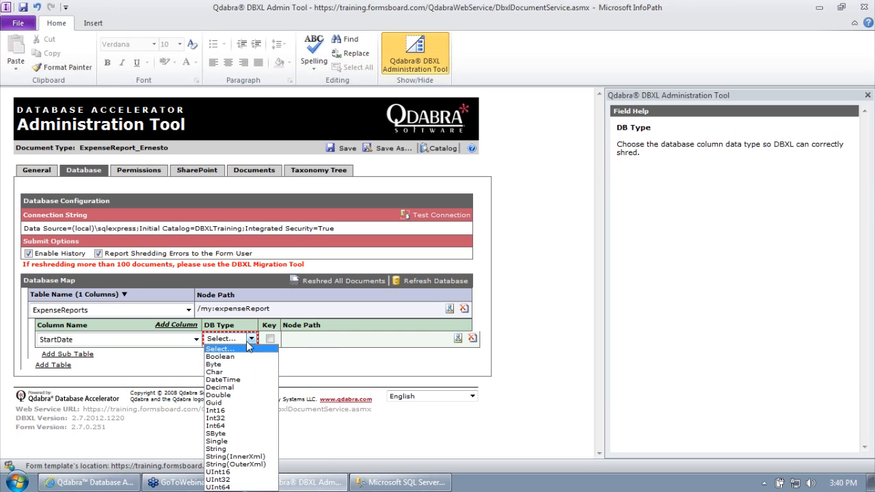
click(238, 381)
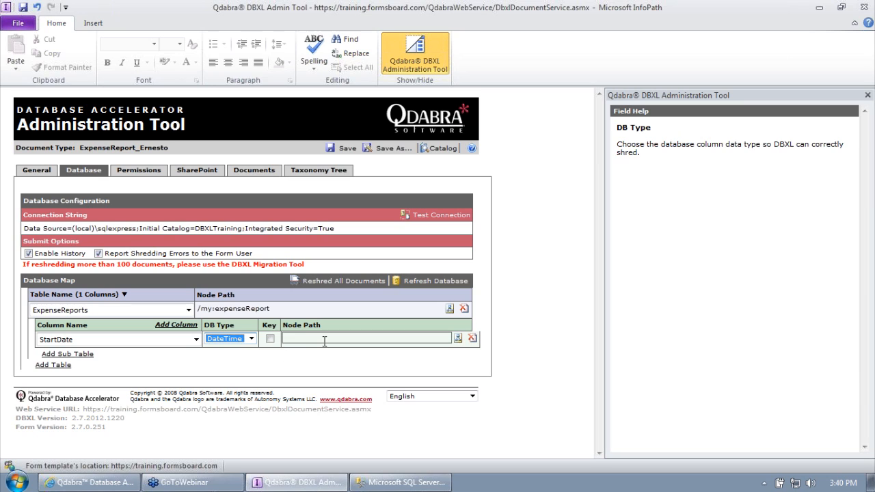
Step: Map the StartDate column to the my:startDate schema node
click(458, 339)
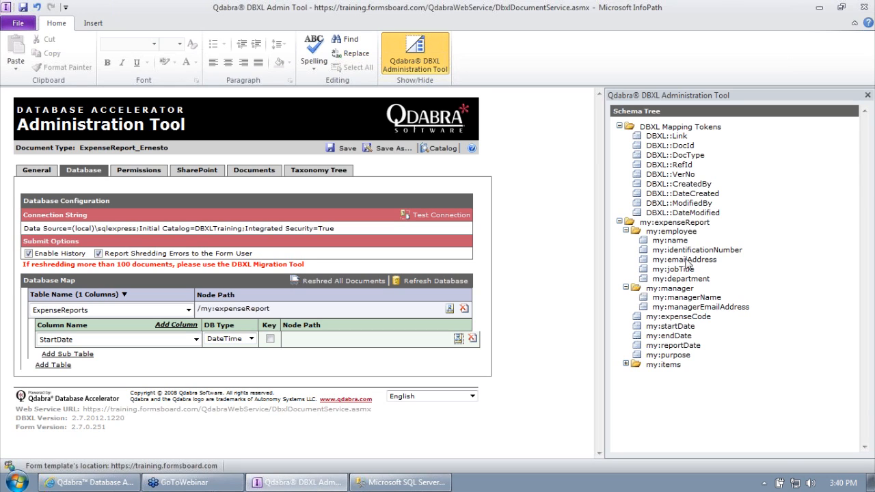
click(674, 327)
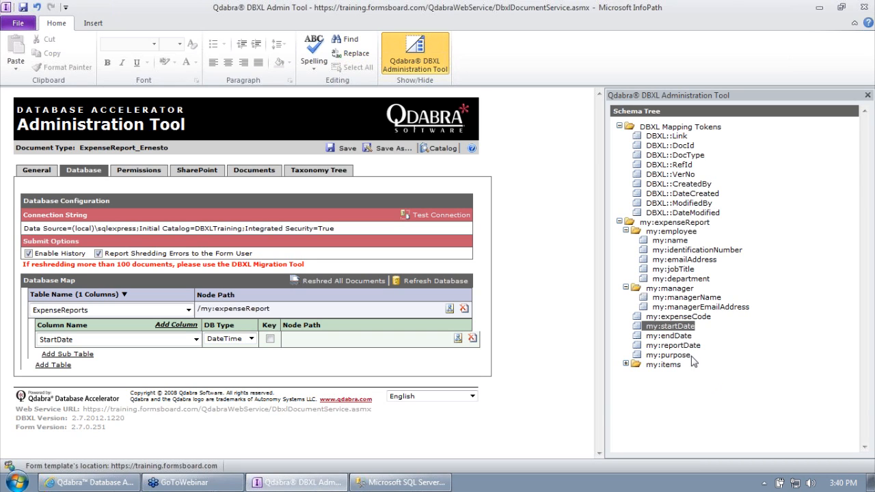
double_click(671, 327)
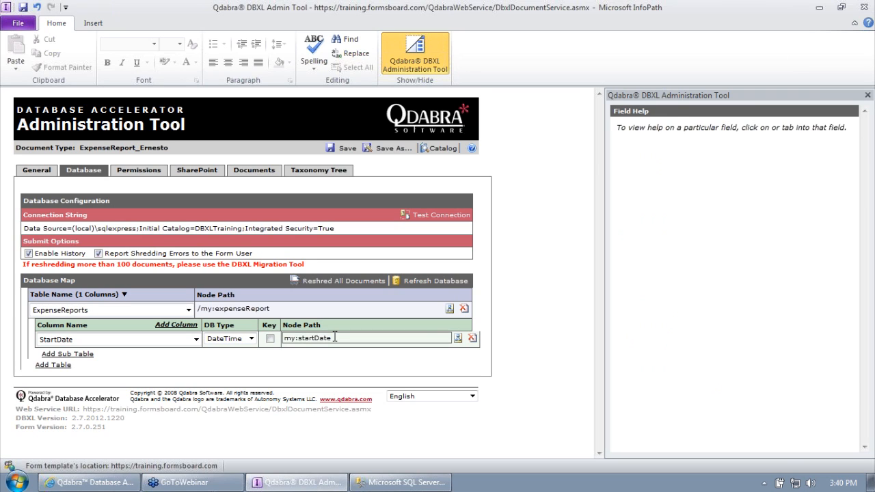
click(335, 338)
double_click(321, 339)
drag(281, 309, 162, 305)
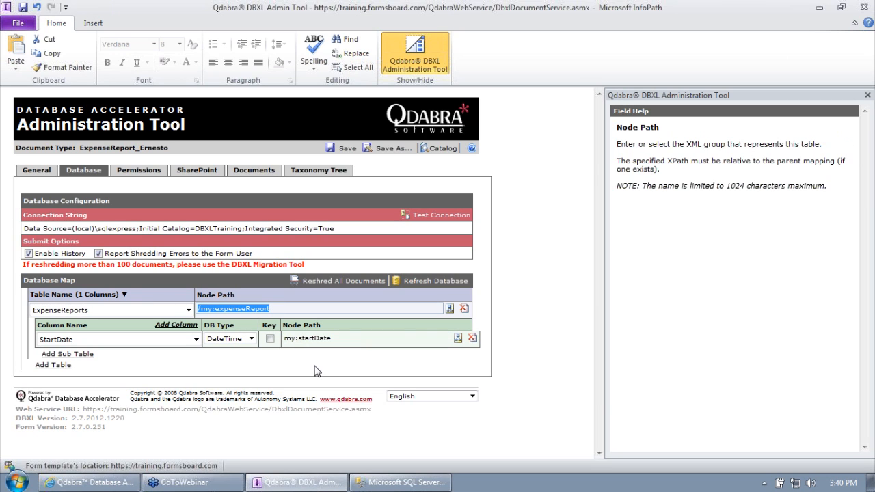
click(510, 361)
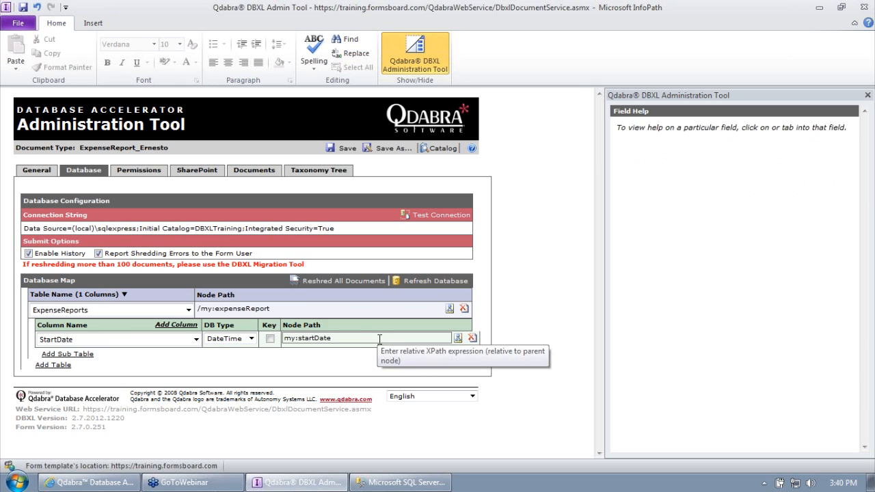
Step: Add column rows named ReportDate, Purpose, ManagerName, ExpenseCode and EndDate
click(179, 329)
click(179, 329)
click(176, 328)
click(177, 328)
click(173, 327)
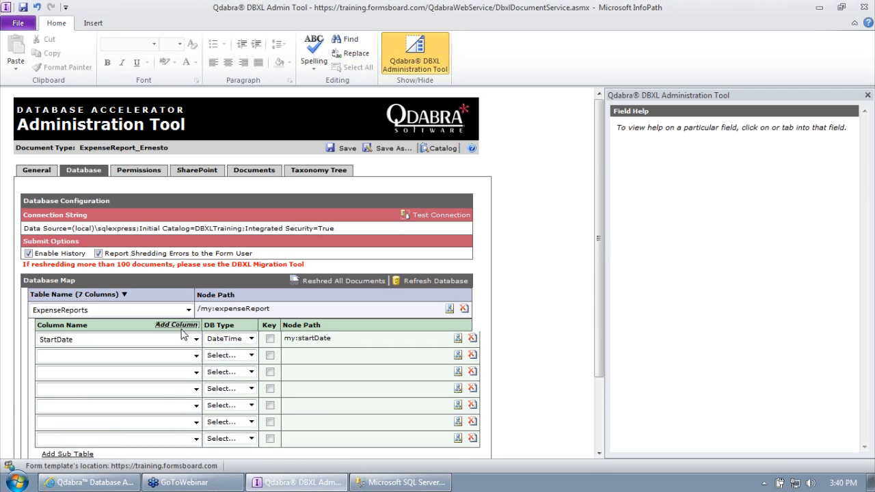
scroll(174, 315, down, 3)
click(155, 264)
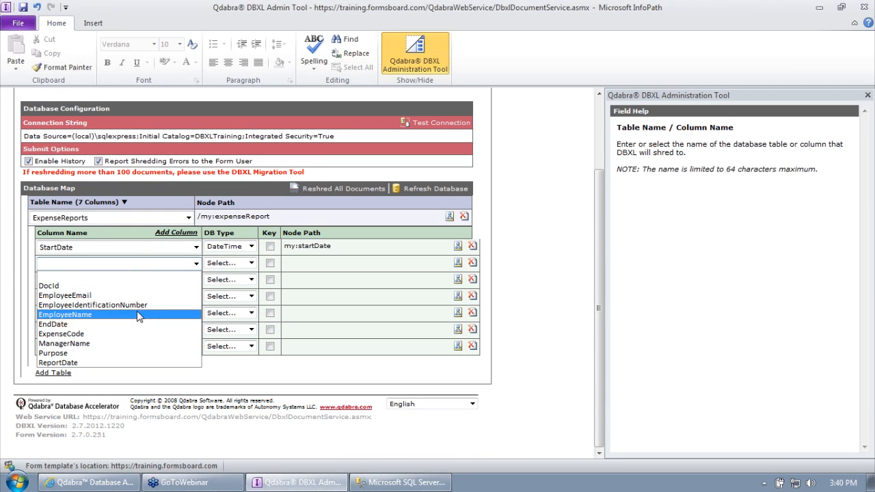
click(136, 363)
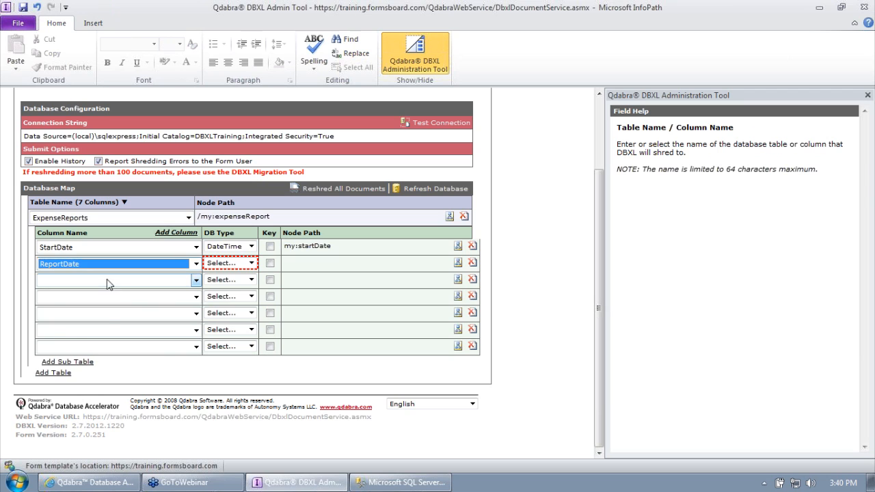
click(108, 284)
click(65, 370)
click(85, 298)
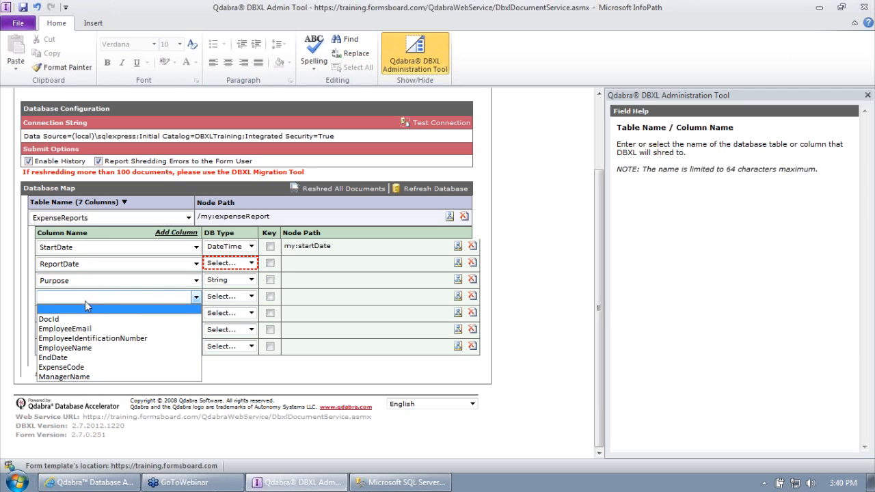
click(64, 377)
click(78, 313)
click(78, 384)
click(81, 330)
click(76, 391)
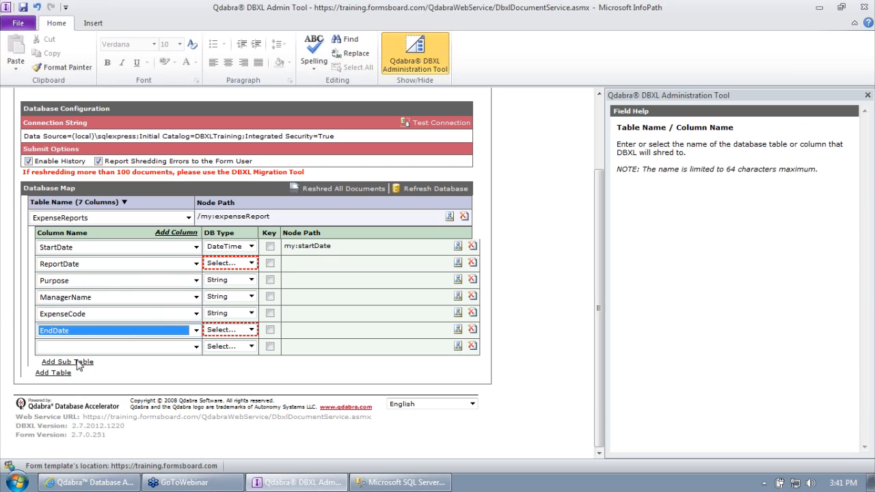
Step: Add columns EmployeeName, EmployeeEmail and EmployeeIdentificationNumber, deleting the surplus rows
click(173, 232)
click(172, 233)
click(172, 233)
click(172, 233)
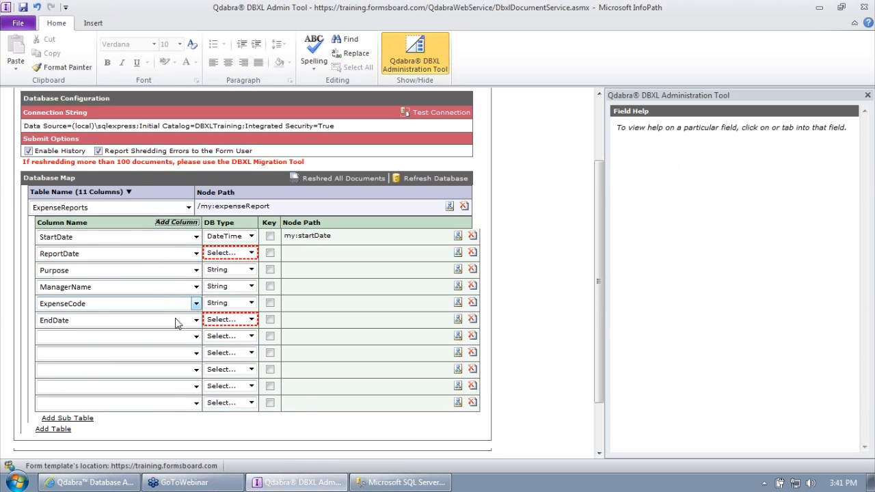
scroll(137, 307, down, 2)
click(75, 279)
click(74, 328)
click(81, 301)
click(89, 328)
click(92, 314)
click(99, 346)
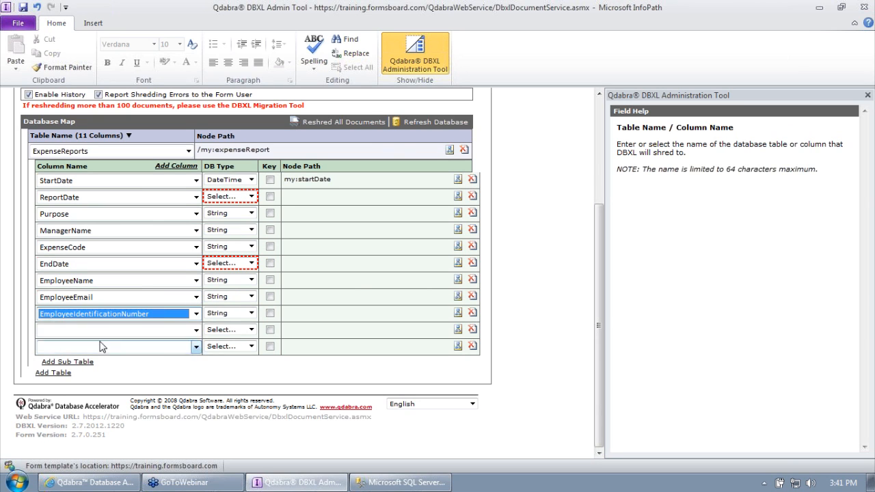
click(472, 330)
click(472, 329)
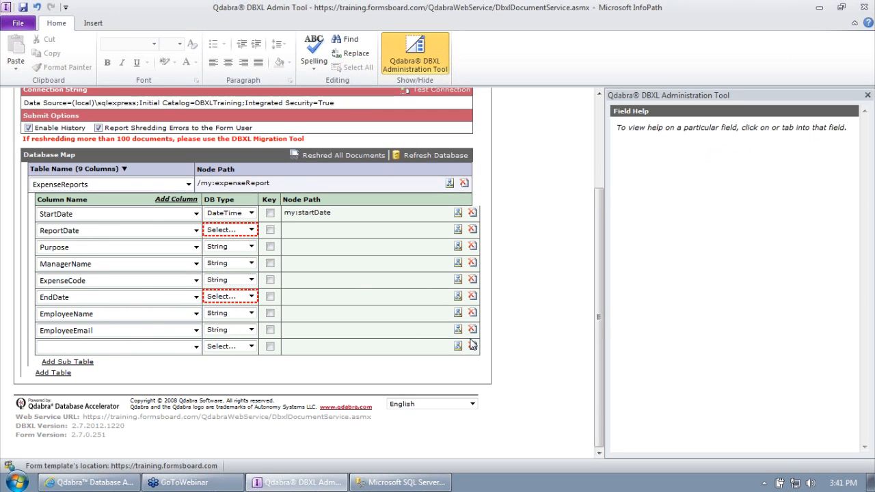
click(116, 347)
click(102, 378)
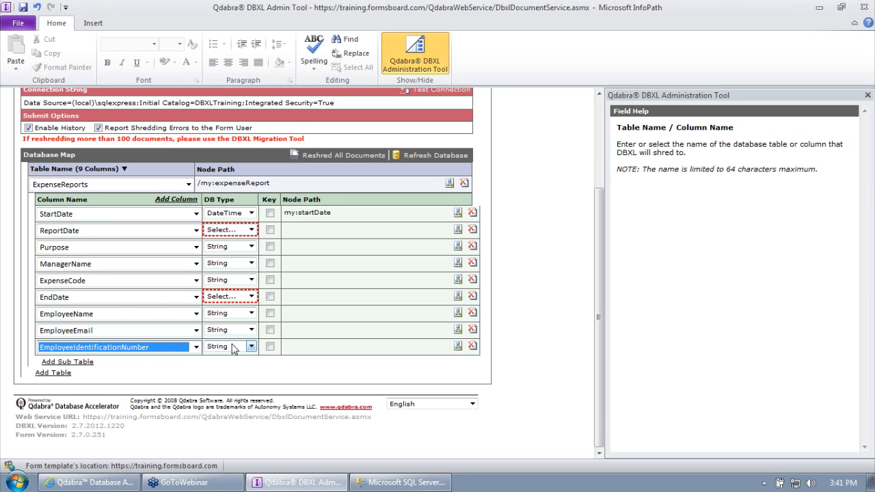
Step: Set the DB Type of EndDate and ReportDate to DateTime
click(226, 297)
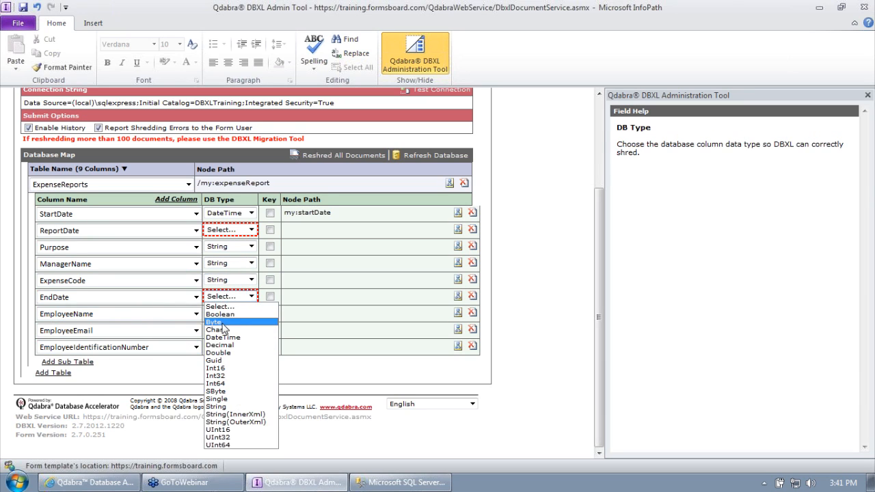
click(228, 297)
click(227, 231)
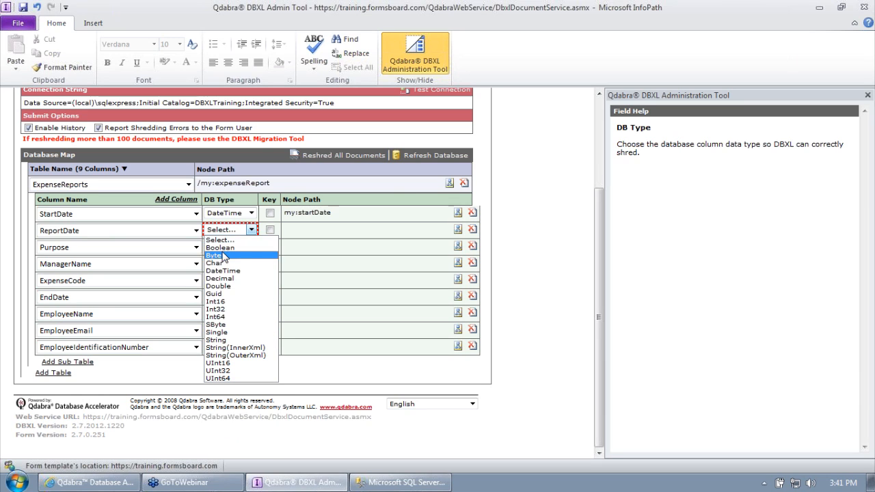
click(223, 271)
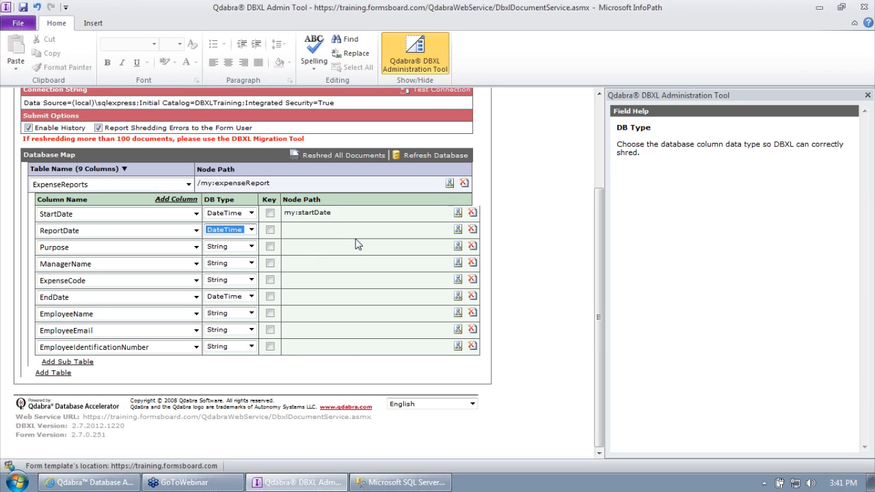
Step: Map ReportDate, Purpose, ManagerName and ExpenseCode to my:reportDate, my:purpose, my:managerName and my:expenseCode
click(458, 229)
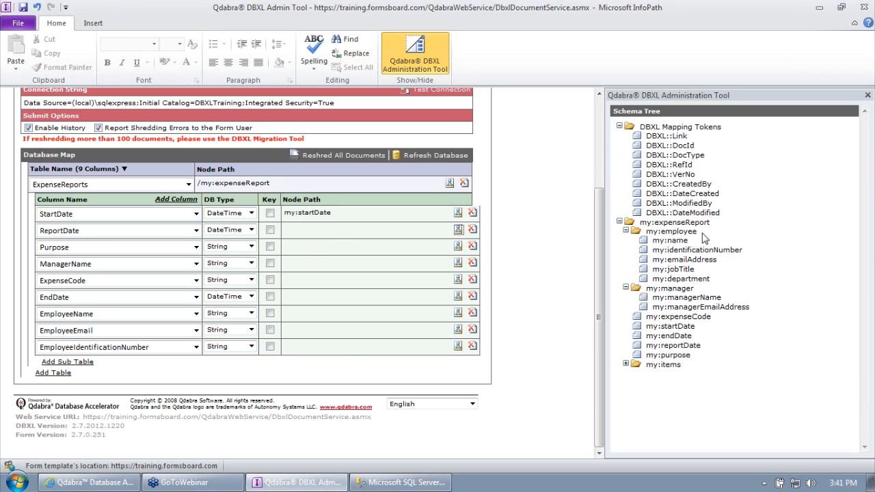
click(668, 345)
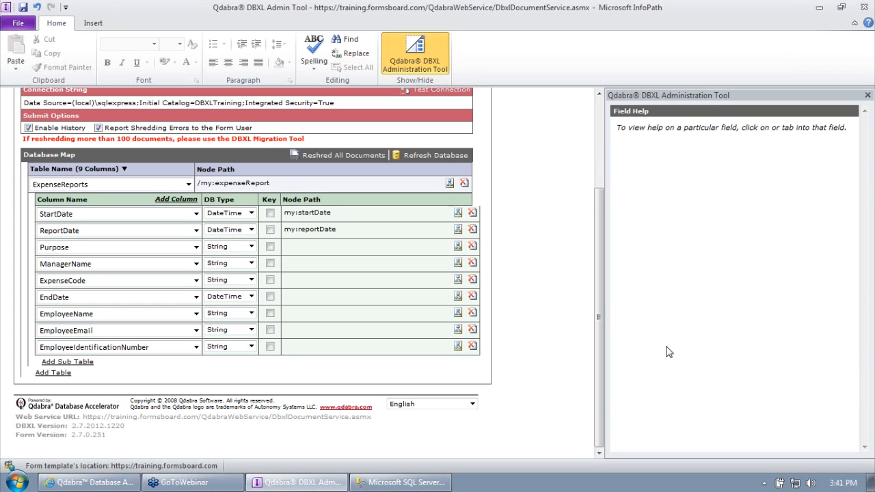
click(458, 246)
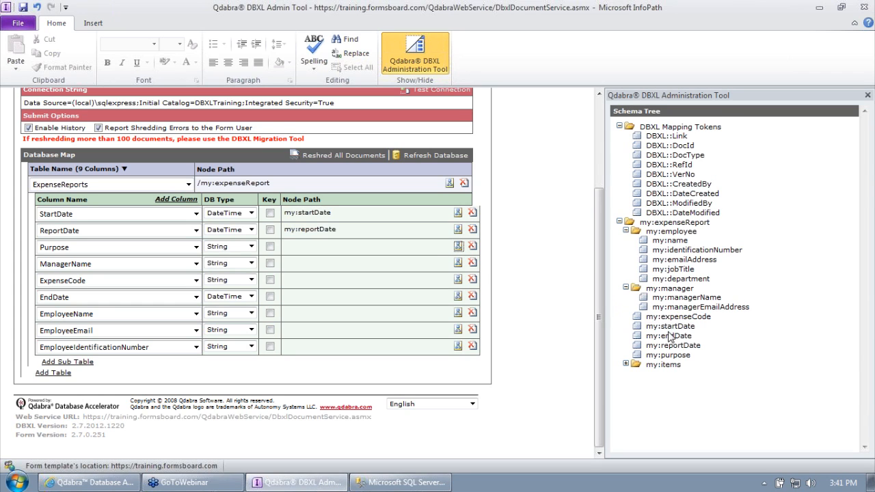
click(670, 355)
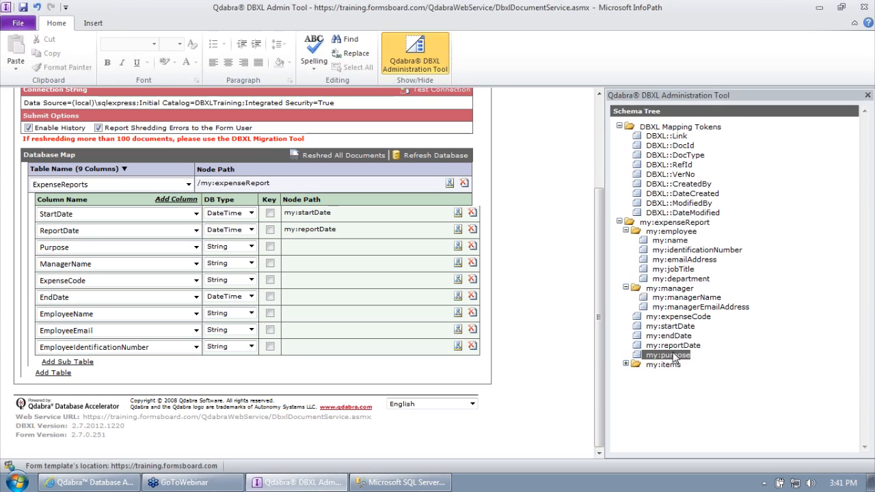
click(458, 263)
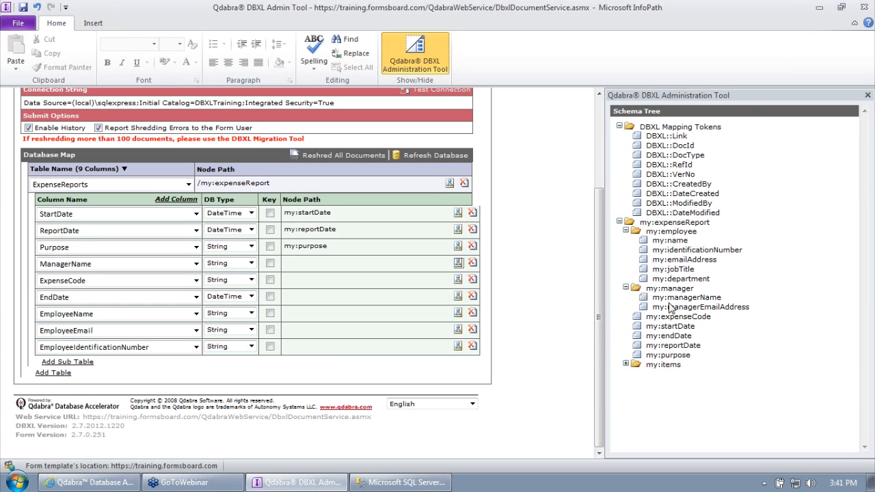
click(670, 299)
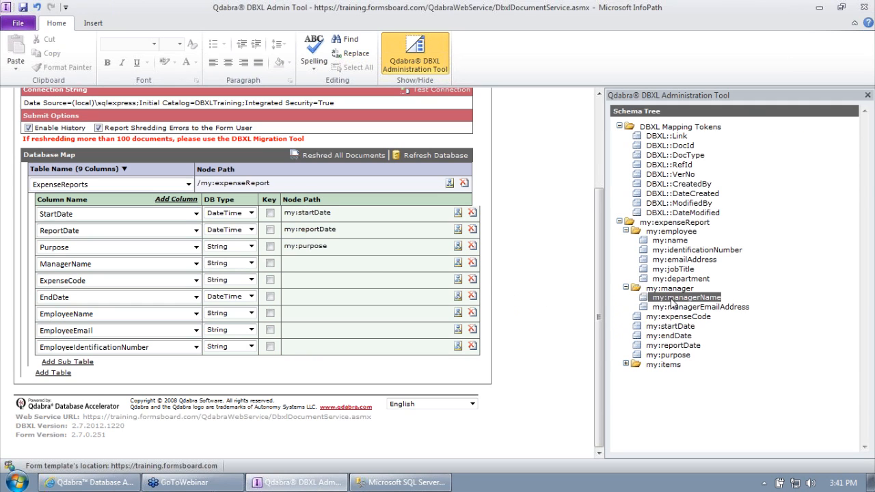
click(458, 280)
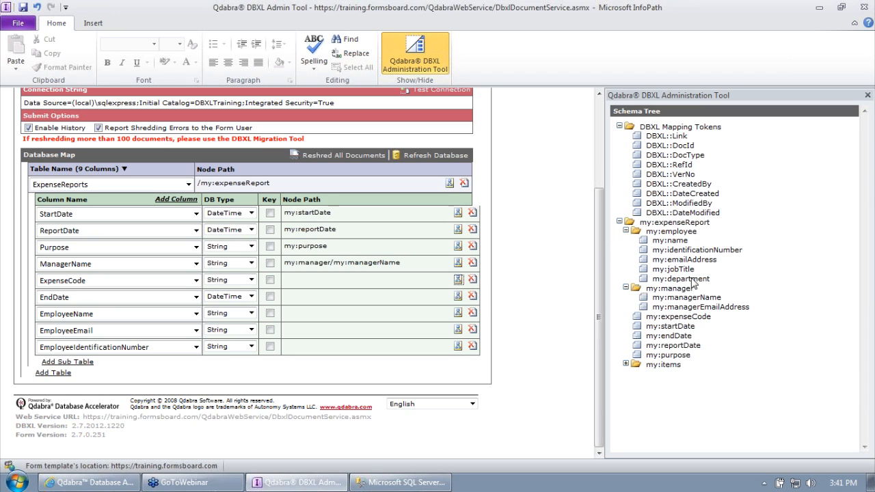
click(687, 316)
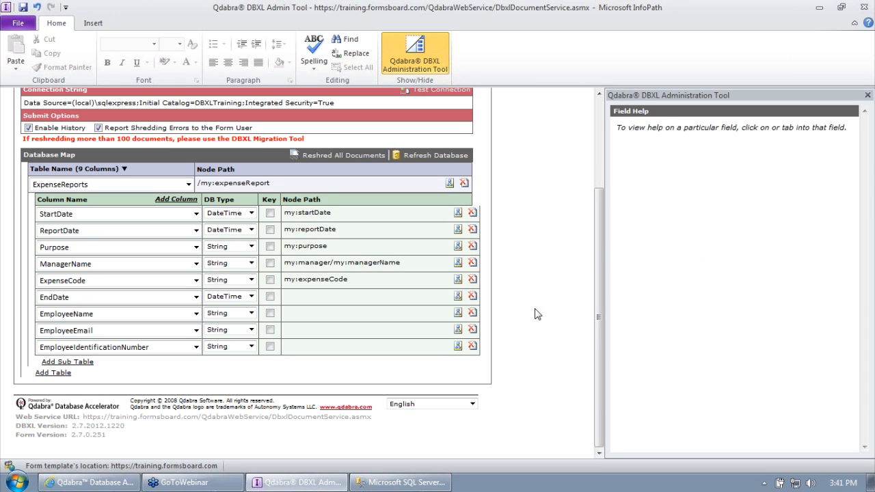
Step: Map EndDate, EmployeeName, EmployeeEmail and EmployeeIdentificationNumber to my:endDate, my:name, my:emailAddress and my:identificationNumber
click(458, 296)
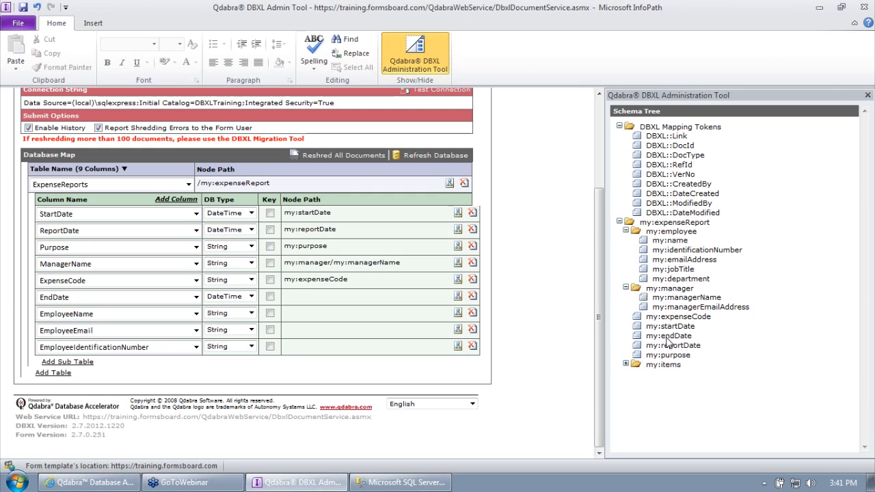
click(457, 295)
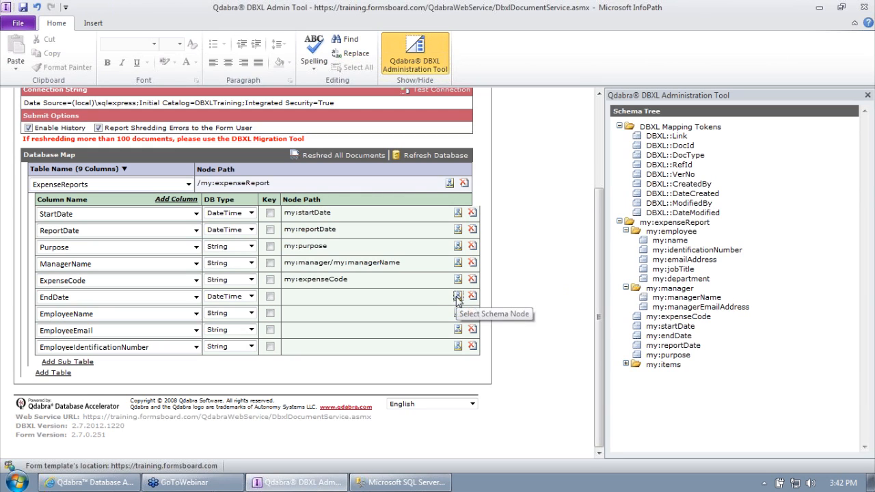
click(662, 335)
click(458, 312)
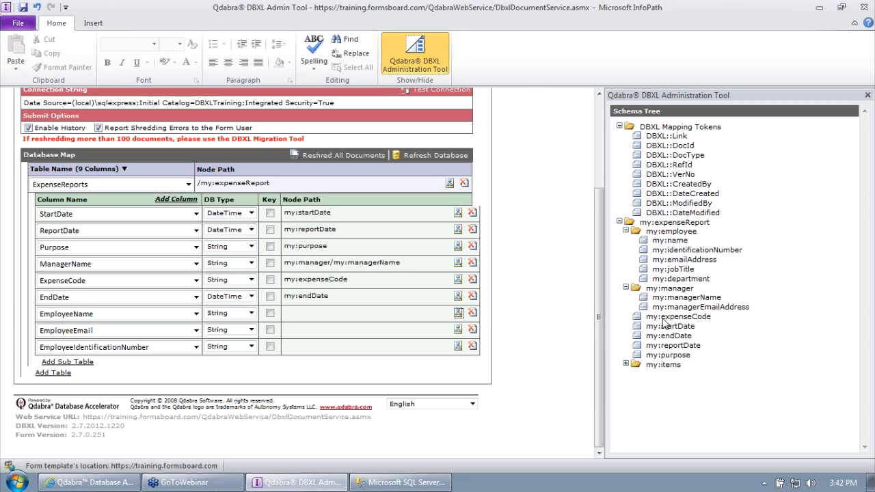
click(670, 240)
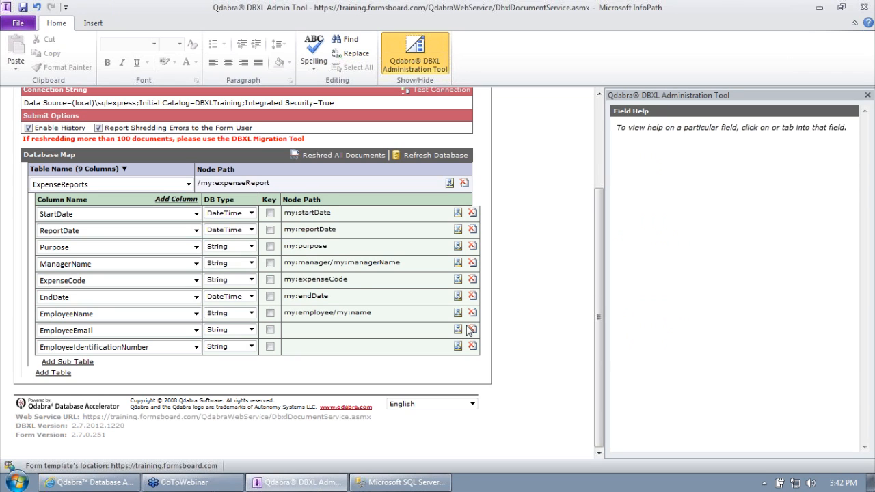
click(460, 329)
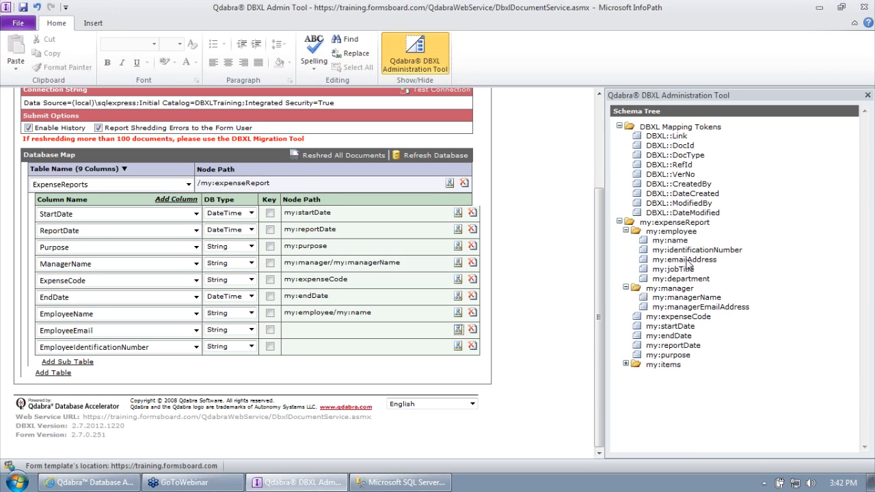
click(689, 260)
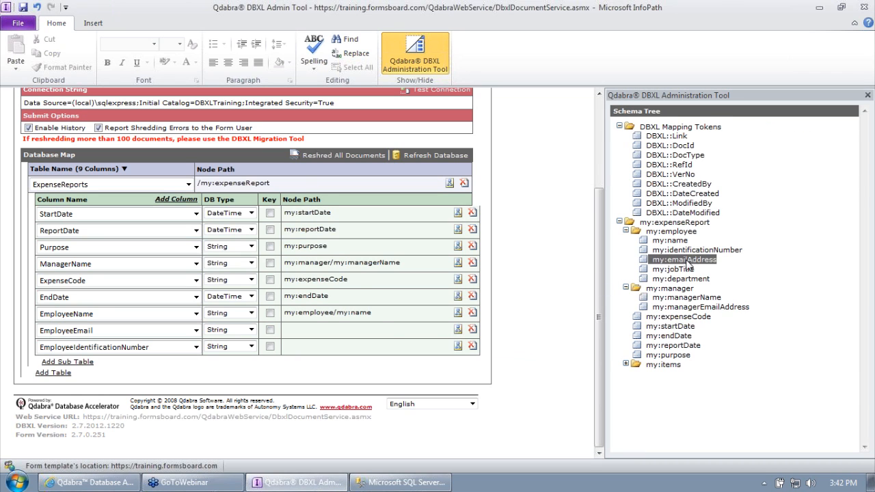
click(458, 347)
click(686, 251)
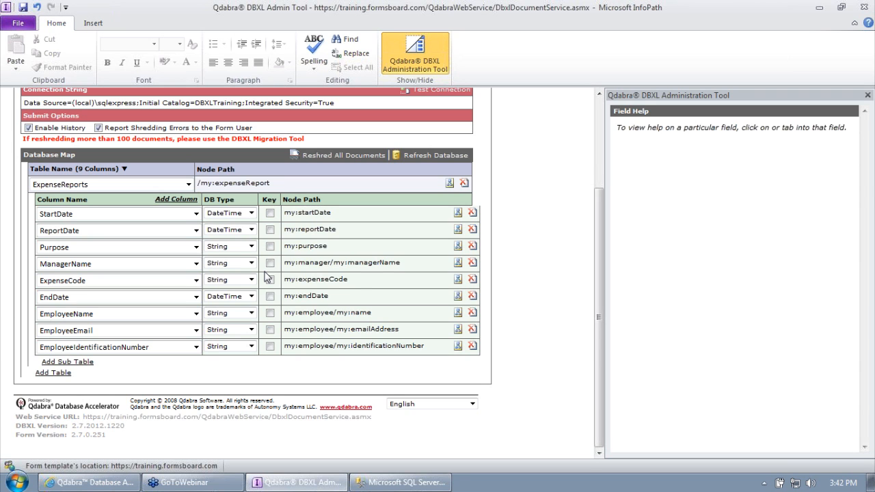
drag(599, 268, 608, 217)
Step: Try saving the mapping and dismiss the validation error messages
click(346, 110)
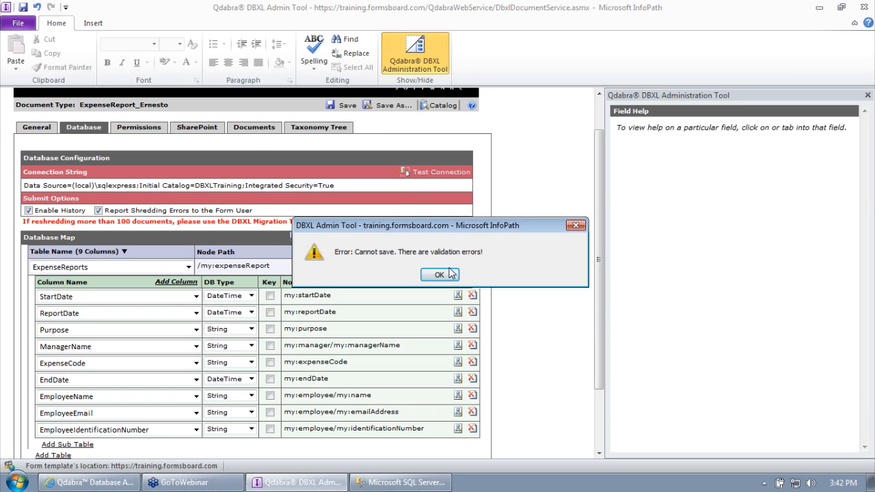
click(449, 274)
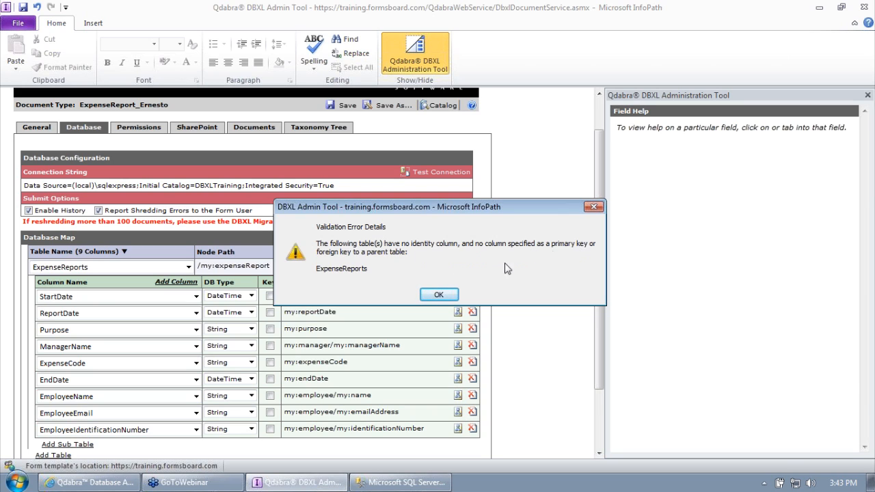
click(438, 294)
drag(599, 224, 606, 257)
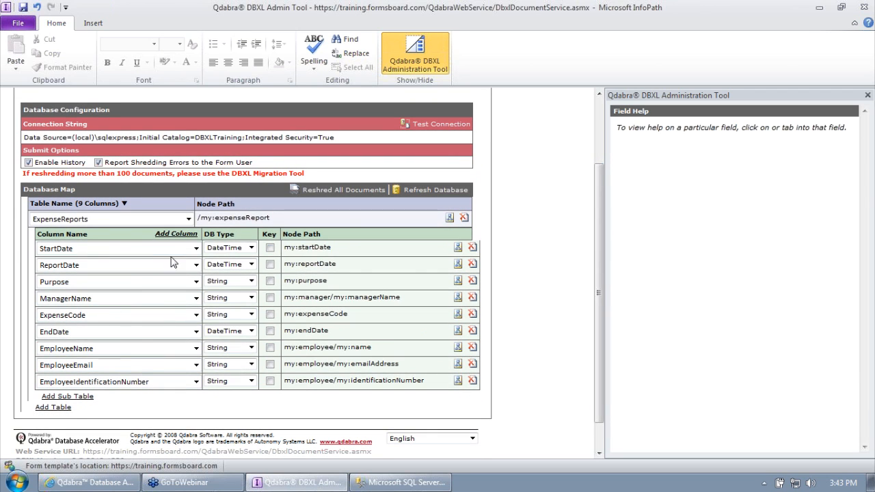
Step: Add a DocId column mapped to the DBXL::DocId token and save the mapping
click(176, 234)
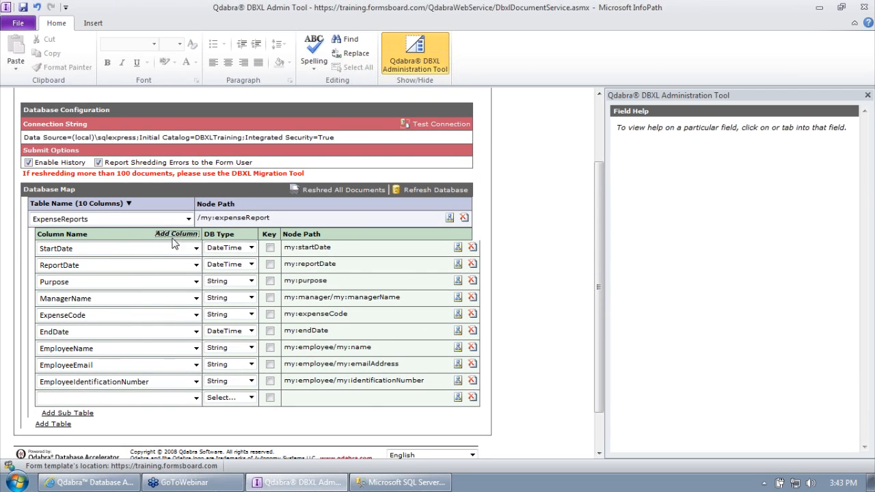
click(167, 396)
click(181, 419)
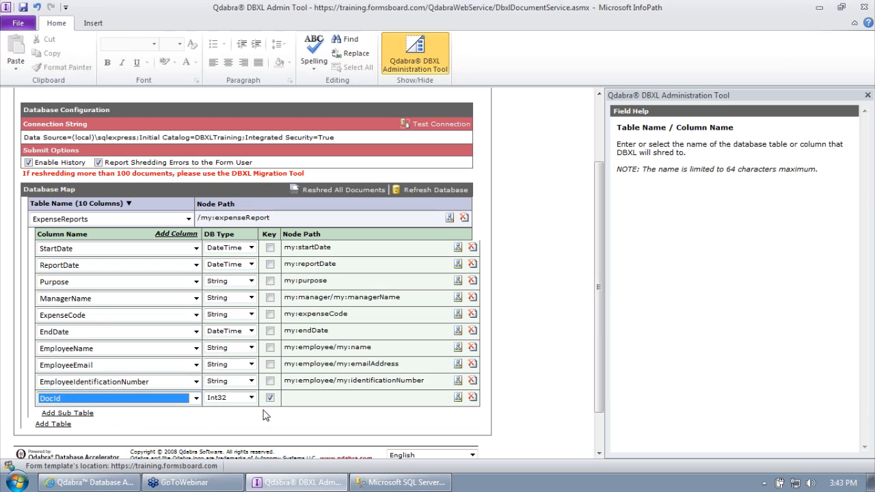
click(458, 398)
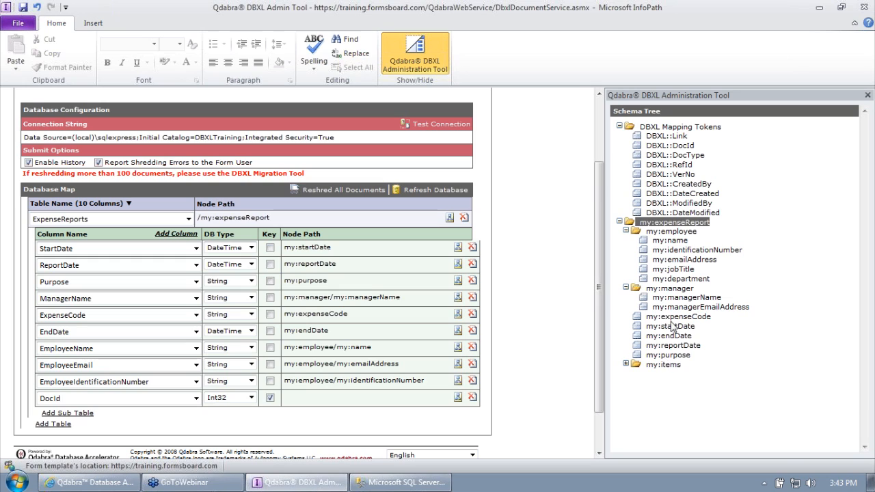
click(620, 222)
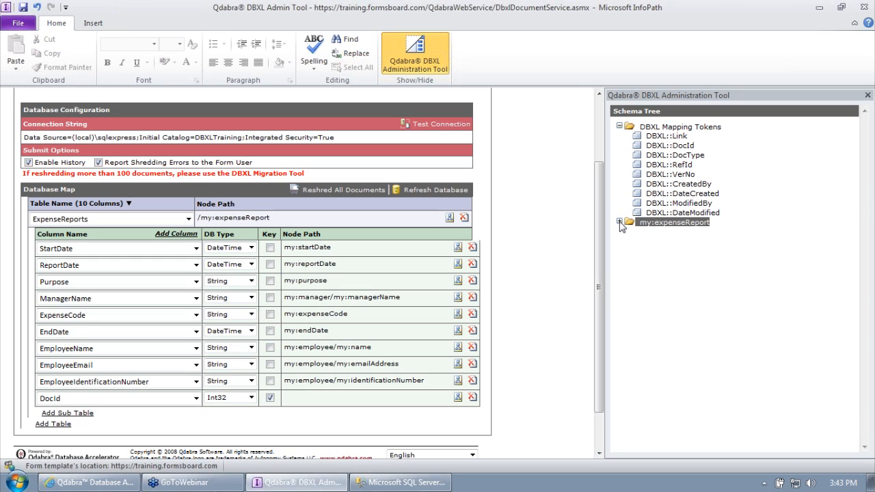
click(689, 129)
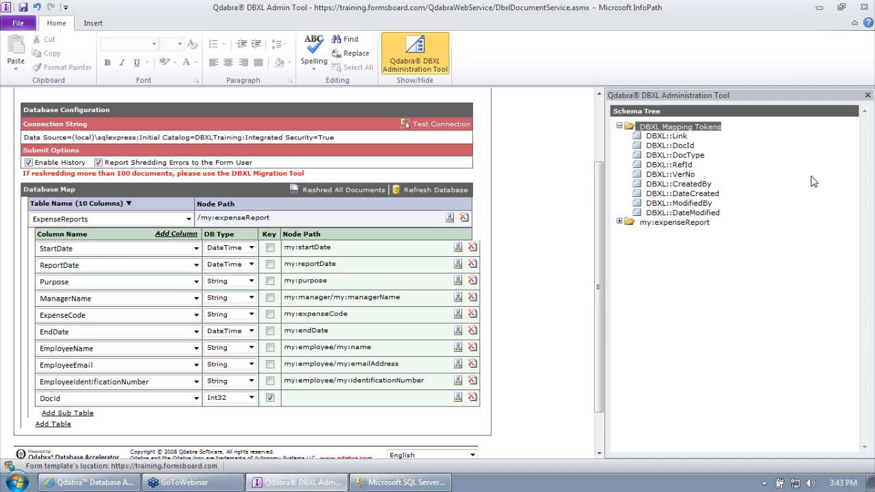
click(684, 146)
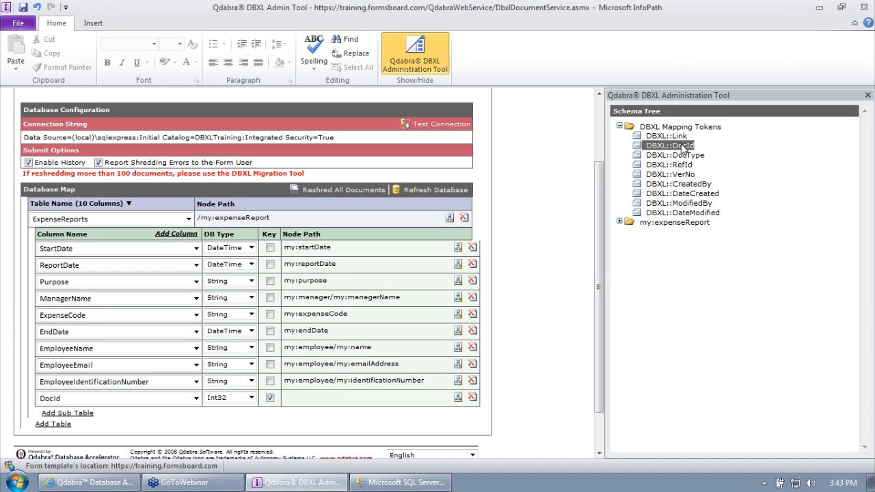
double_click(683, 146)
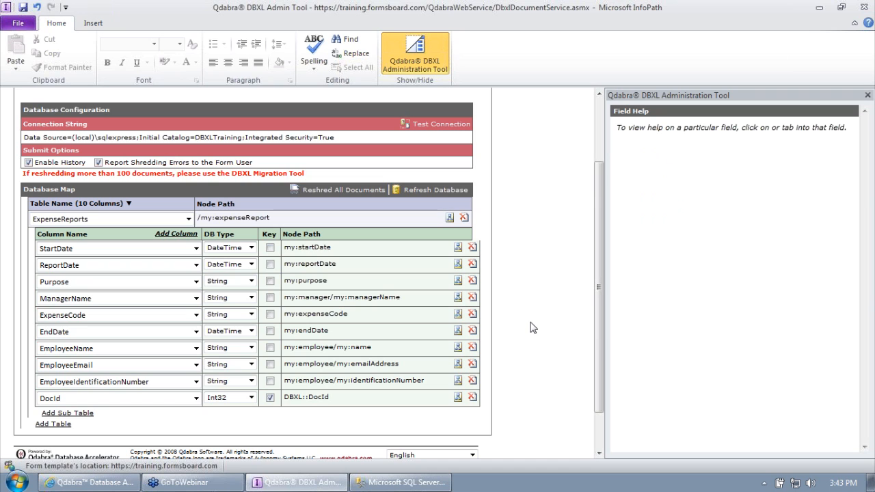
scroll(596, 301, up, 2)
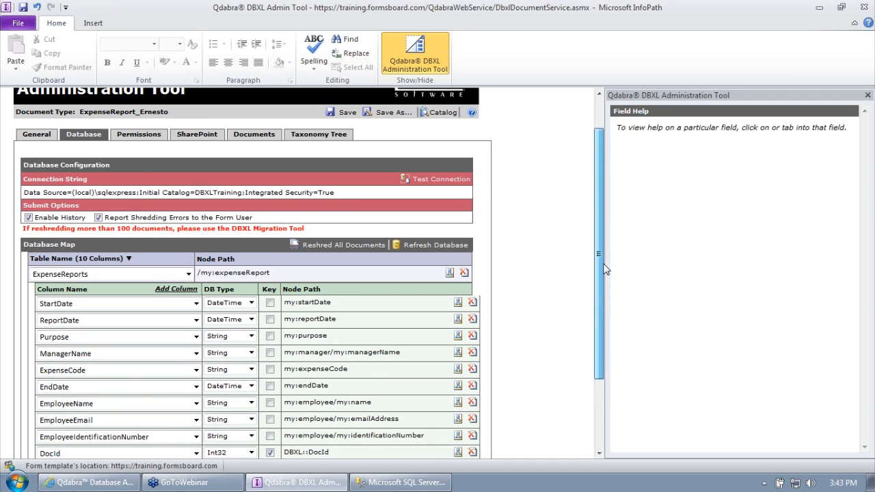
click(347, 112)
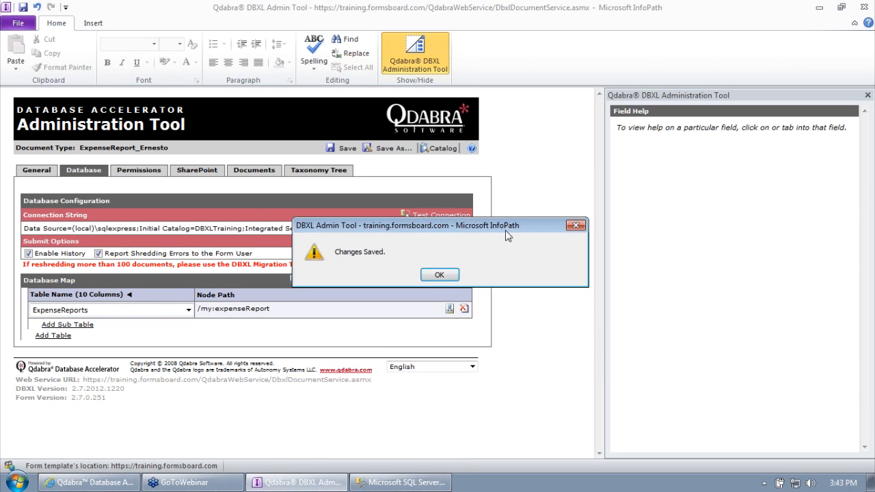
Step: Acknowledge the Changes Saved message, view the Documents list, and switch to SQL Server Management Studio
click(441, 274)
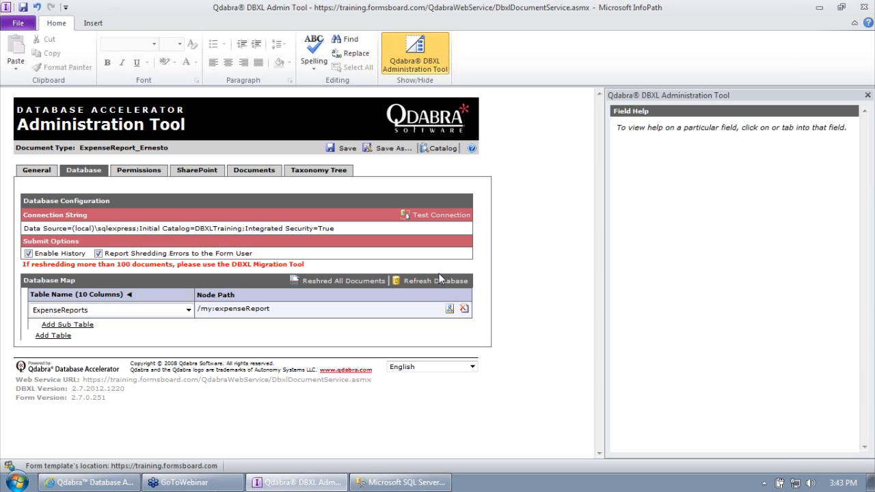
click(244, 171)
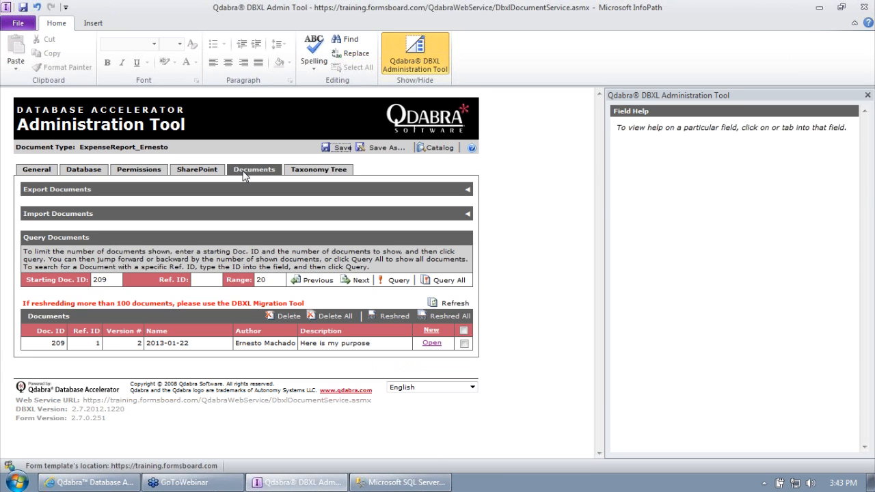
click(387, 483)
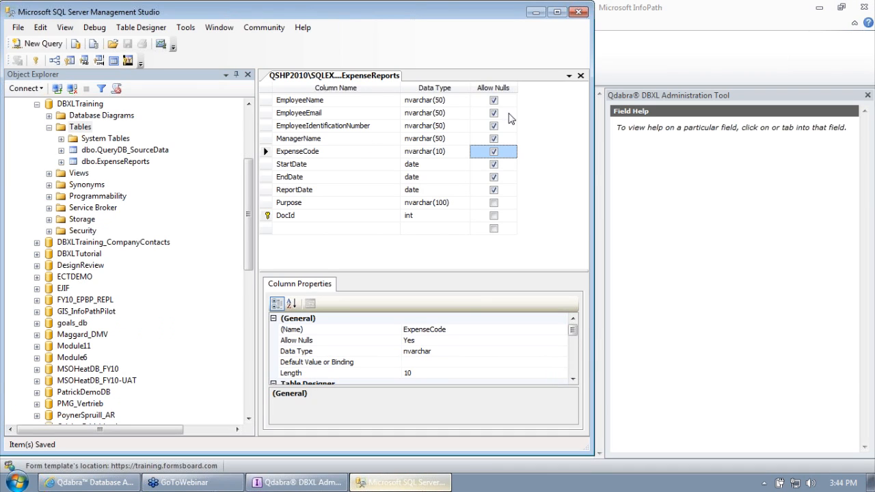
Step: Run Select Top 1000 Rows on dbo.ExpenseReports, getting 0 rows, then return to DBXL Admin Tool
click(580, 76)
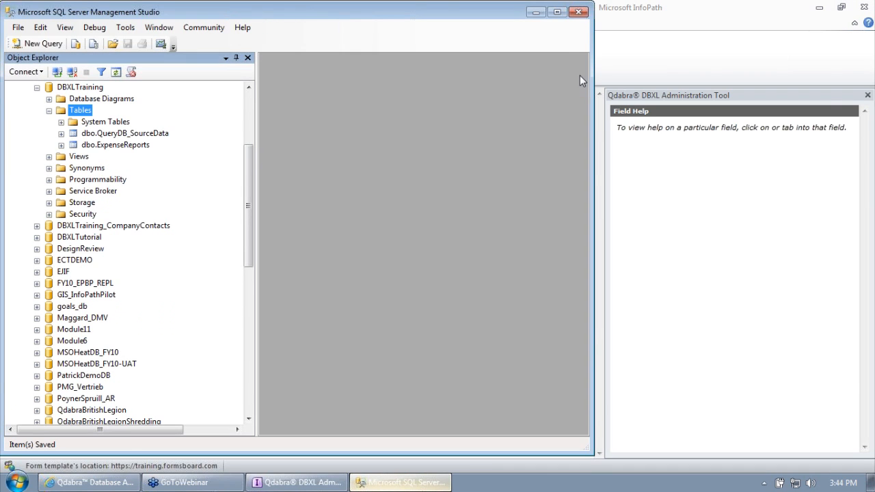
click(111, 144)
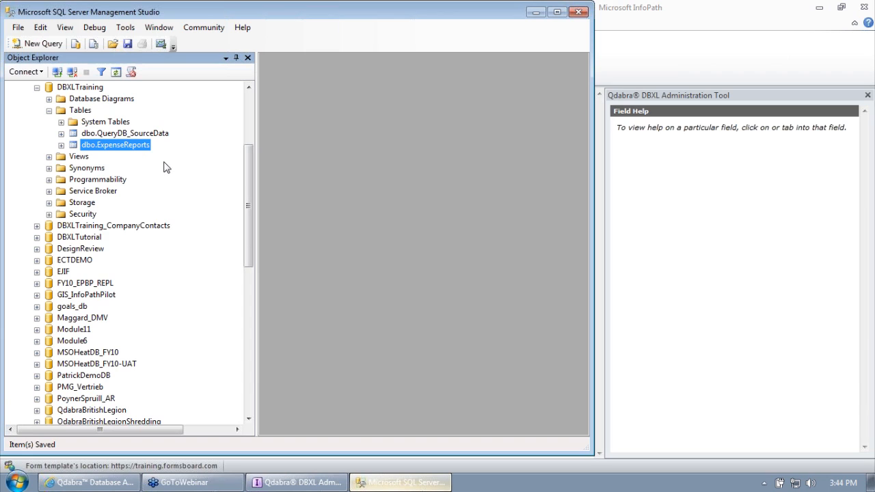
right_click(101, 144)
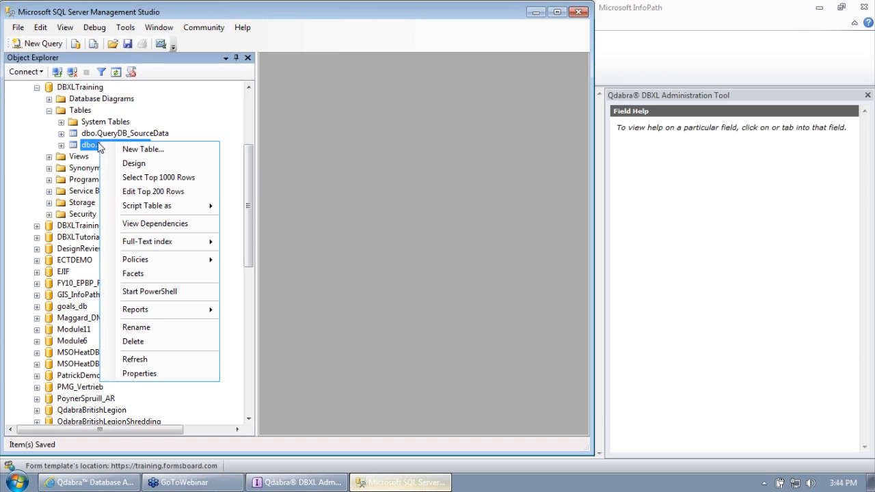
click(127, 164)
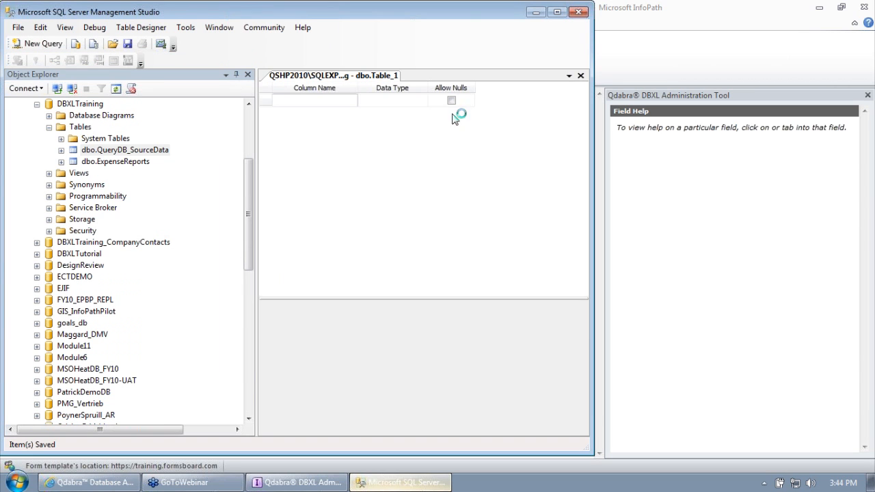
click(581, 75)
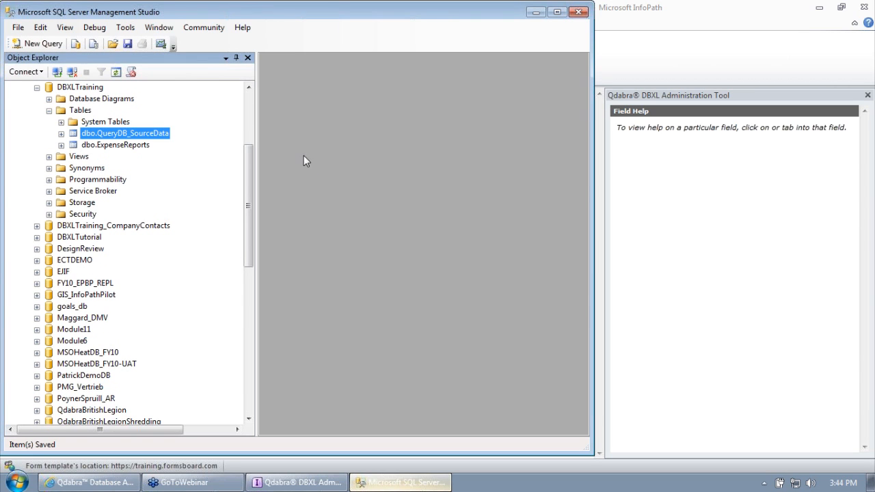
right_click(119, 145)
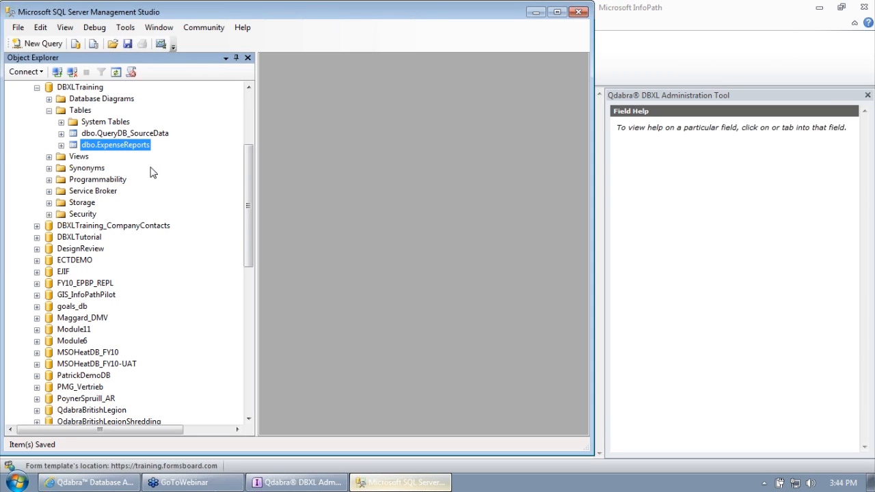
click(165, 178)
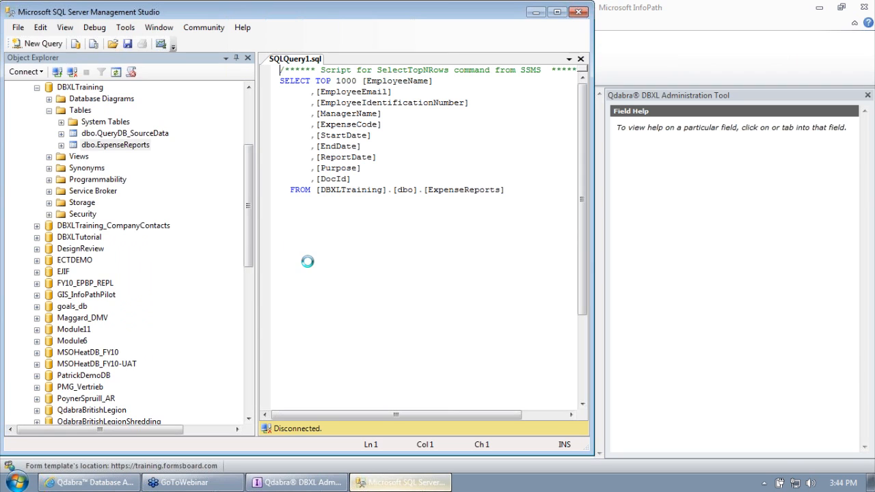
drag(254, 88, 182, 89)
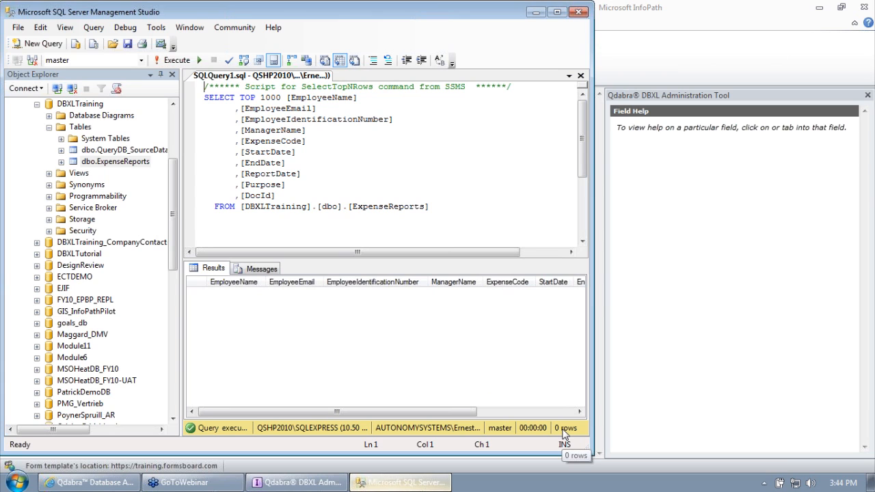
click(660, 362)
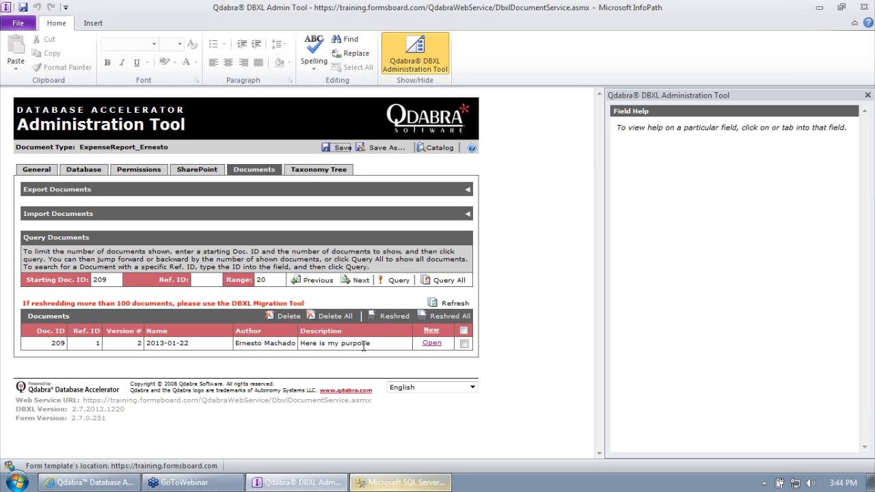
Step: Reshred document 209 with 0 errors and go back to the Database tab
click(464, 345)
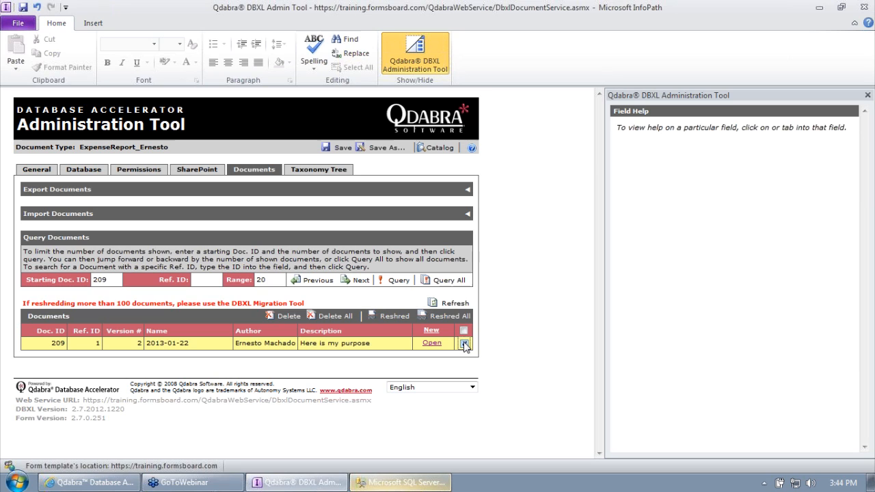
click(393, 317)
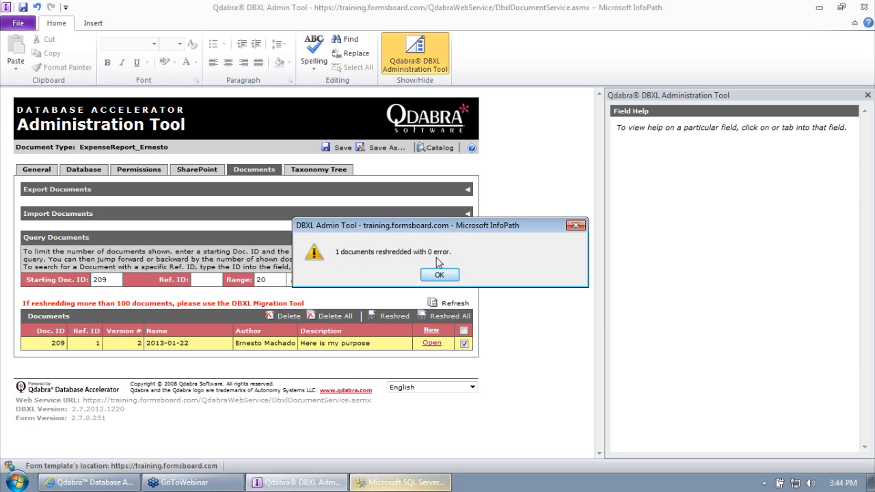
click(439, 275)
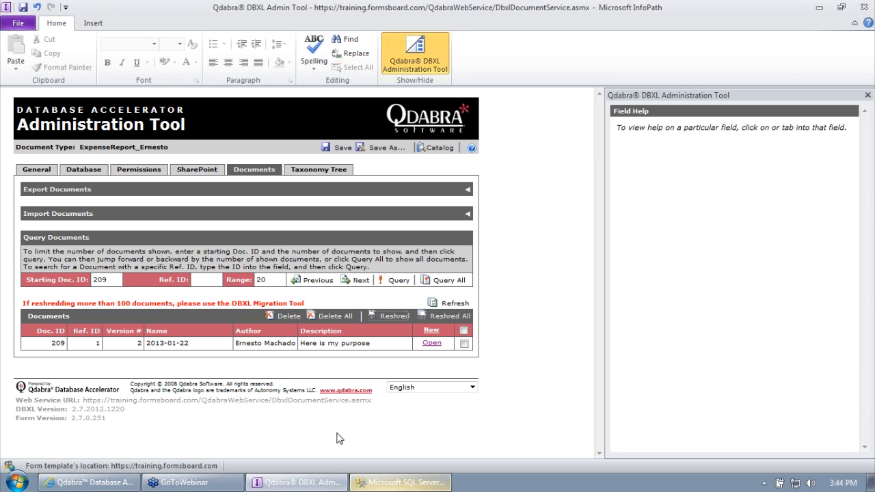
click(85, 170)
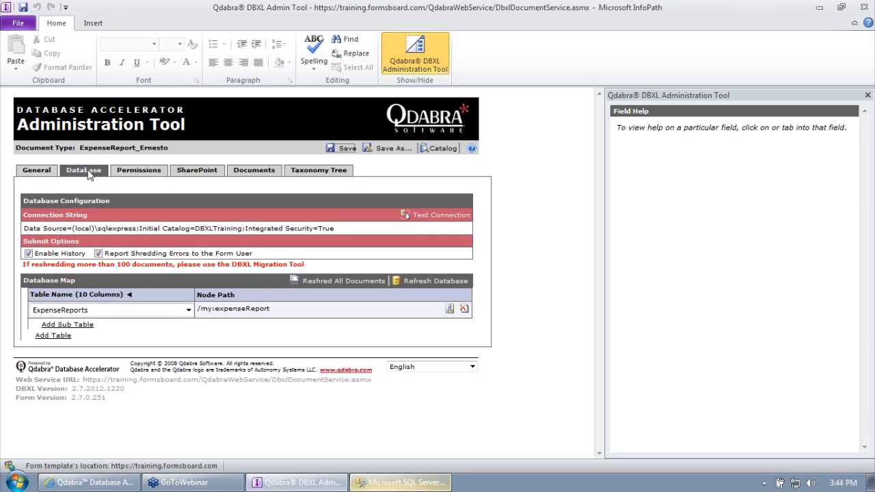
Step: Rewrite the query as SELECT * on ExpenseReports without the header comment and run it
click(397, 483)
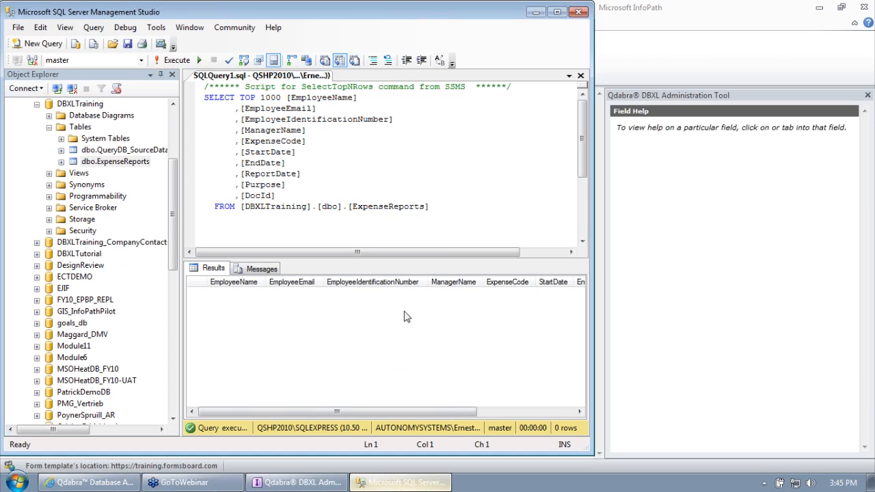
drag(328, 196, 245, 98)
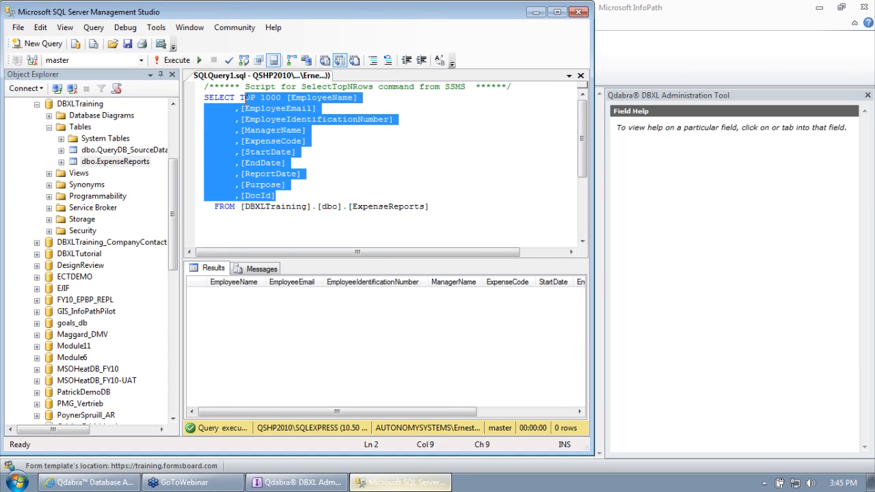
key(BackSpace)
key(BackSpace)
text(*)
drag(524, 86, 130, 3)
key(Delete)
key(Delete)
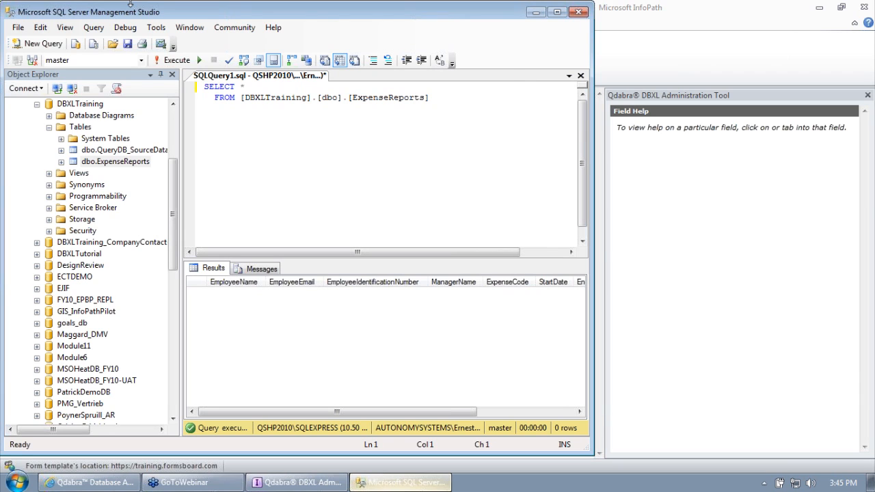
click(167, 61)
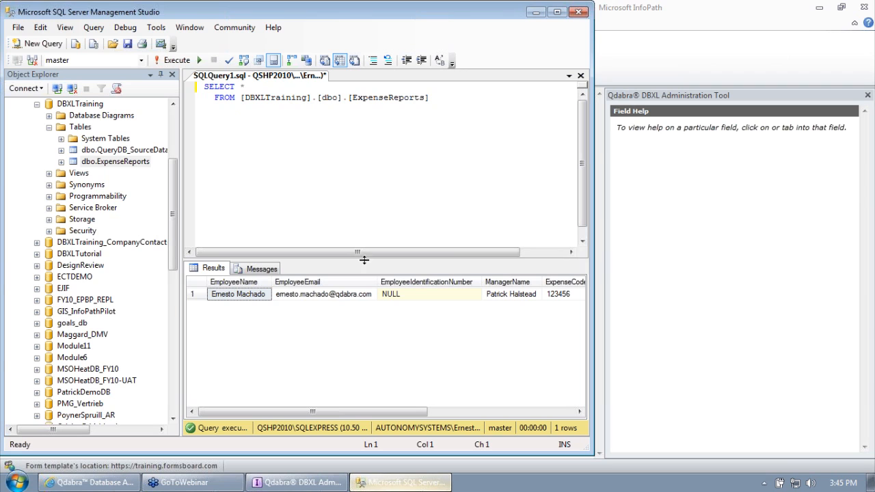
double_click(403, 11)
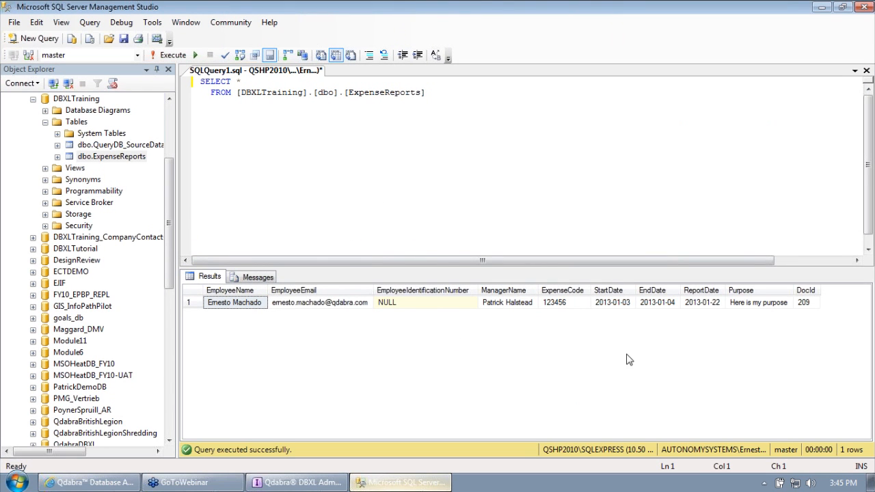
Step: Inspect row 209's DocId, Purpose, ExpenseCode and ManagerName, noting the NULL employee ID number
click(813, 301)
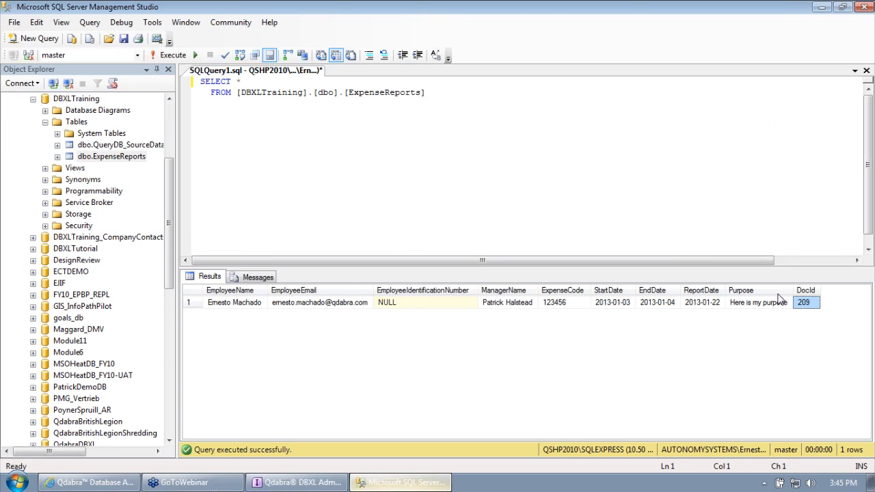
click(781, 301)
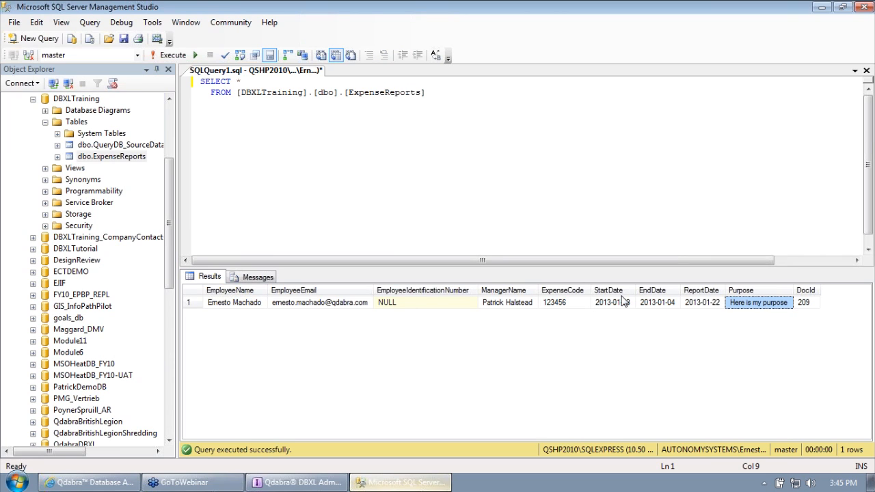
click(576, 305)
click(517, 305)
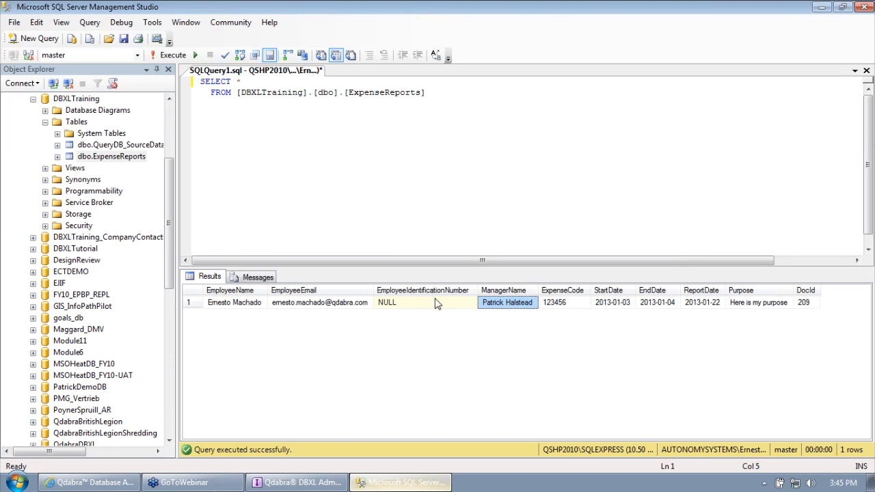
click(400, 304)
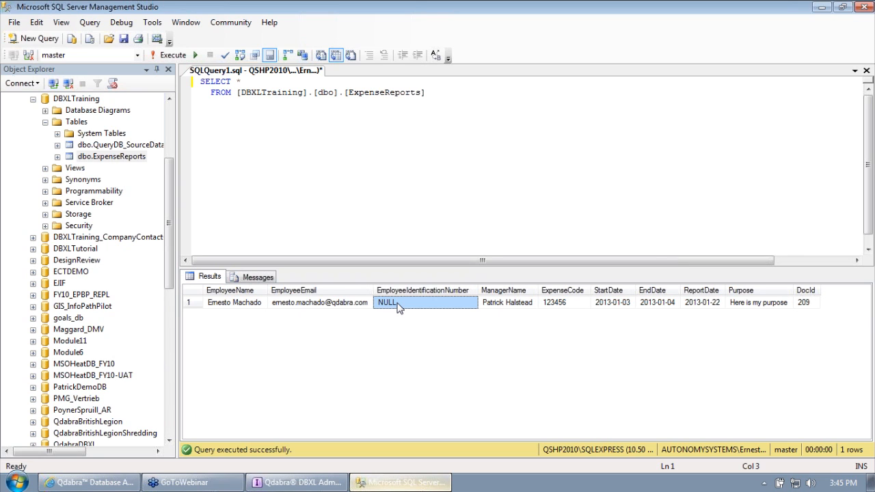
click(298, 482)
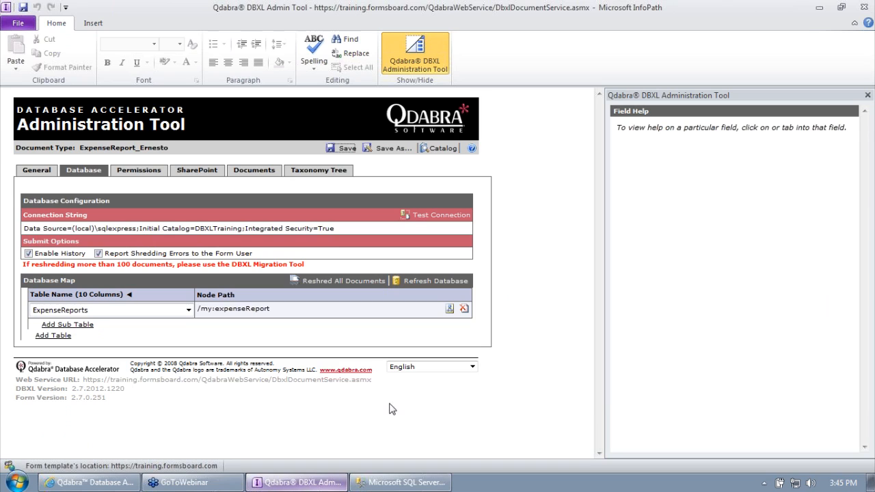
Step: Open stored expense report 209 from the Documents list in InfoPath
click(255, 171)
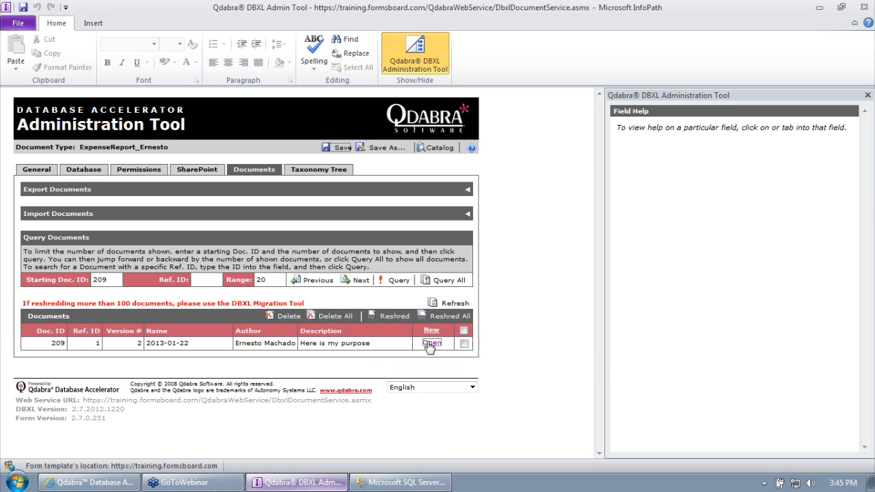
click(431, 344)
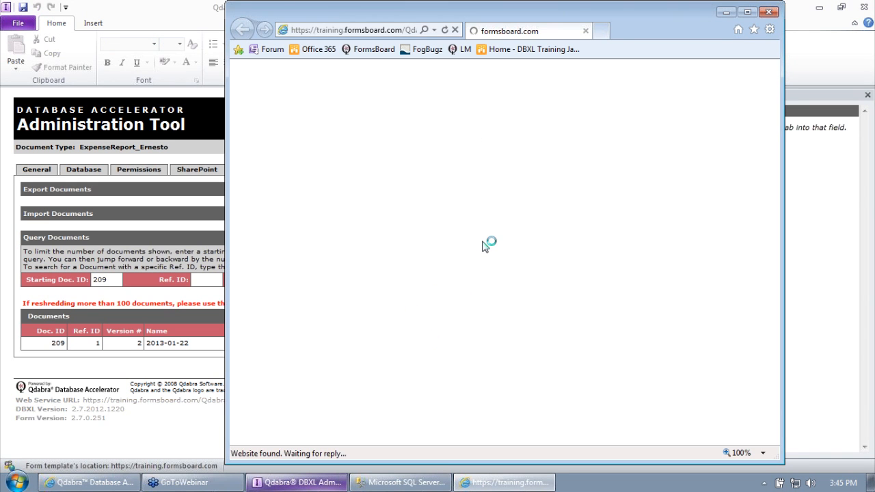
click(442, 208)
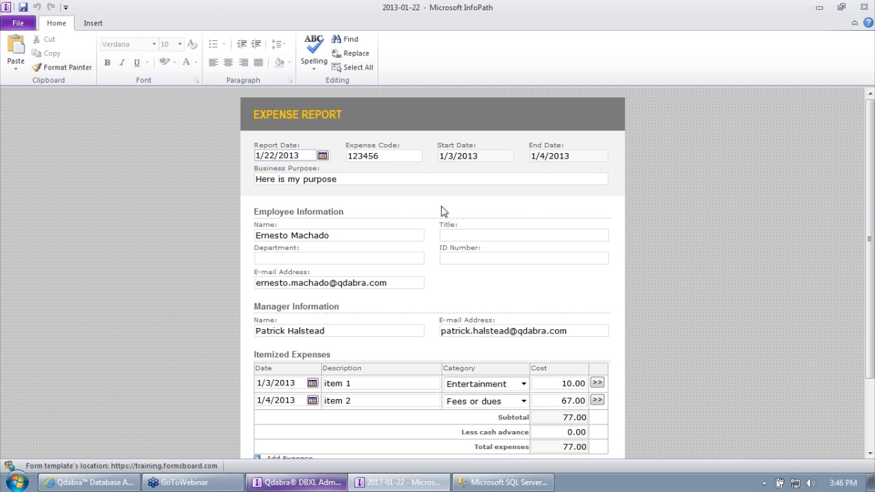
scroll(441, 211, down, 2)
scroll(443, 209, up, 1)
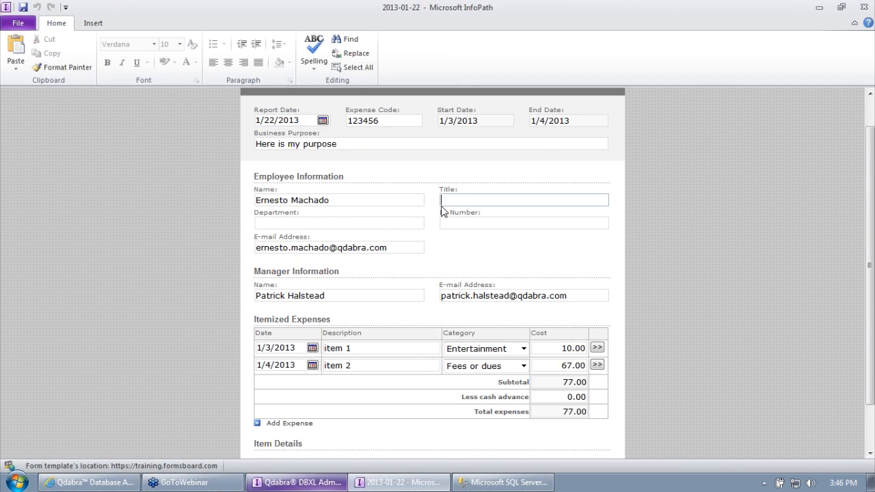
Step: Enter ID Number 0905628, submit the form, and close without saving a local copy
click(454, 221)
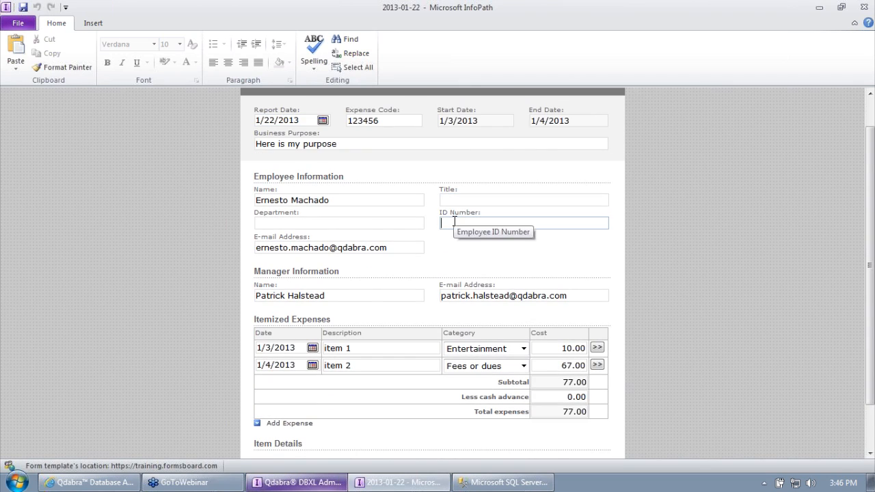
text(0905628)
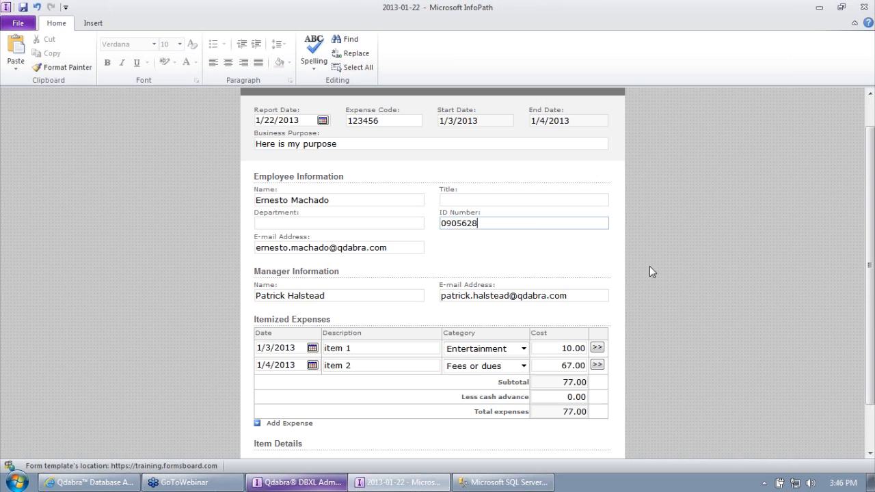
scroll(846, 307, down, 2)
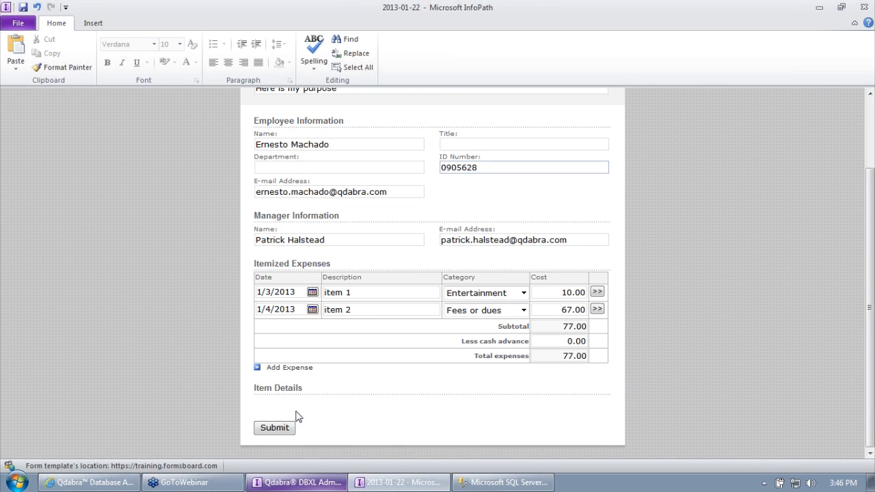
click(273, 428)
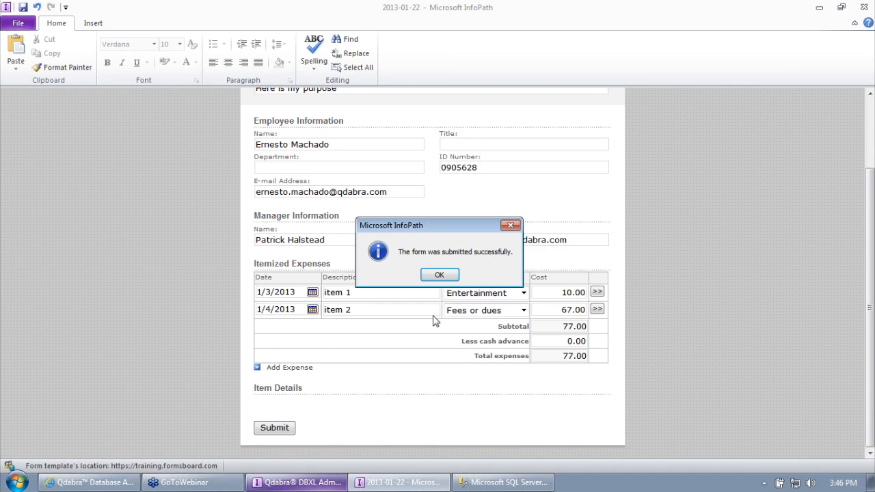
click(437, 277)
click(464, 276)
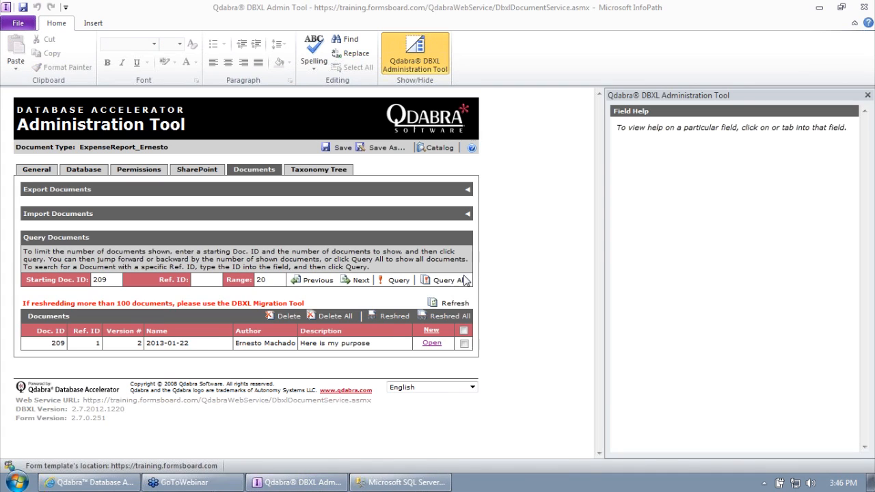
click(445, 303)
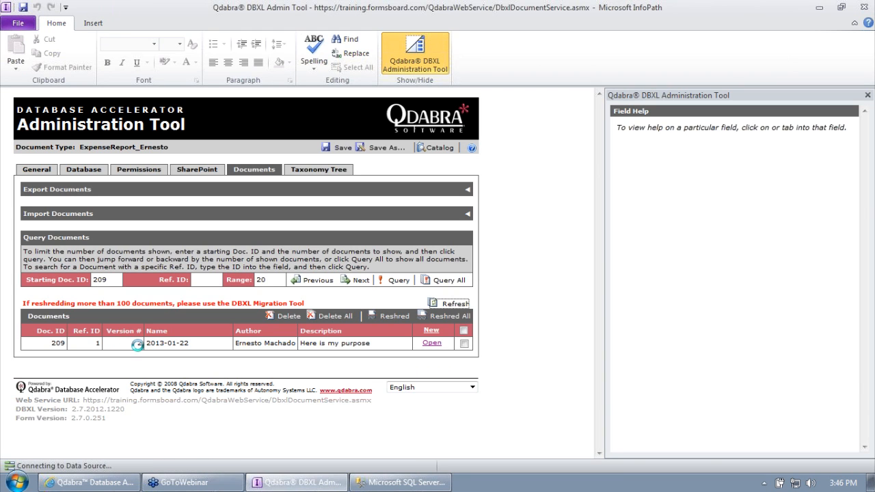
click(382, 483)
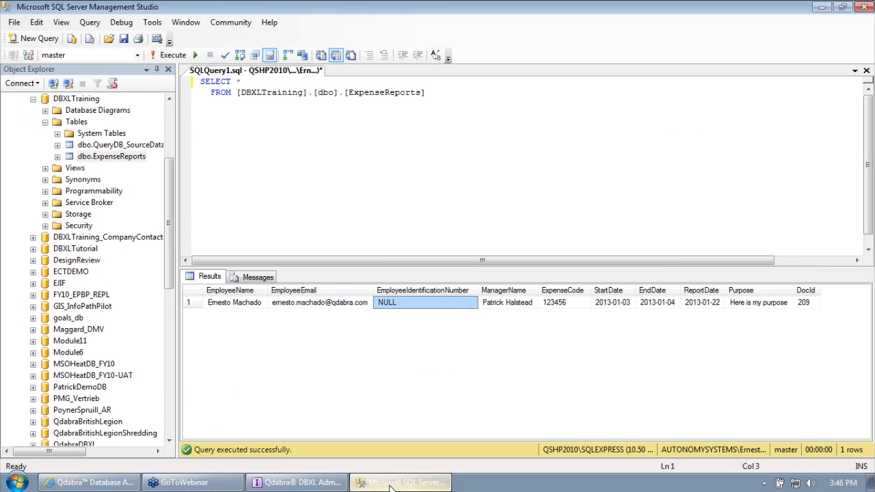
click(175, 58)
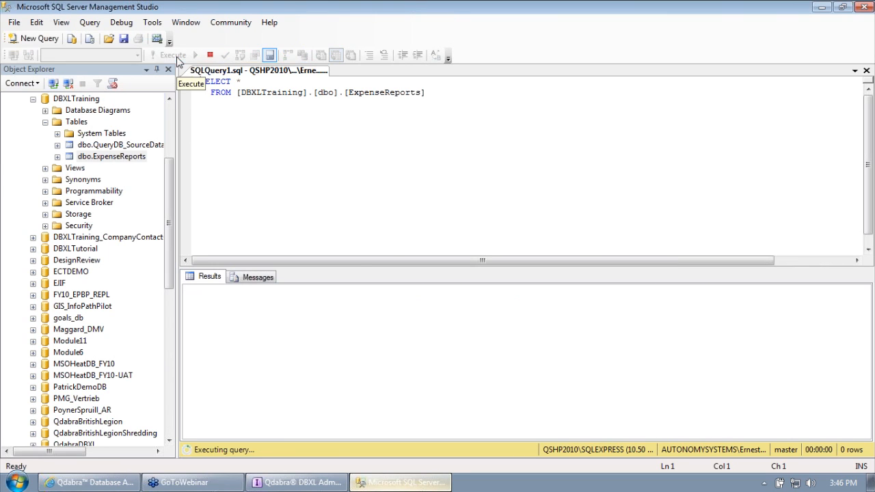
click(415, 294)
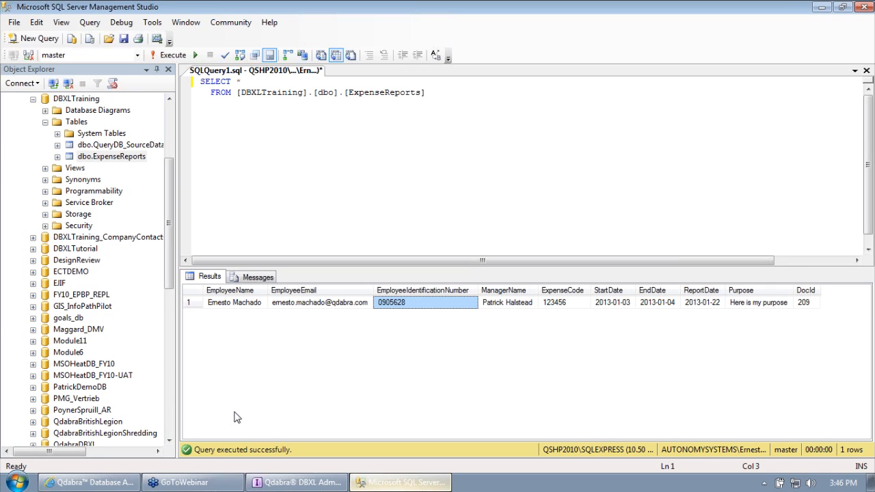
click(17, 482)
click(81, 225)
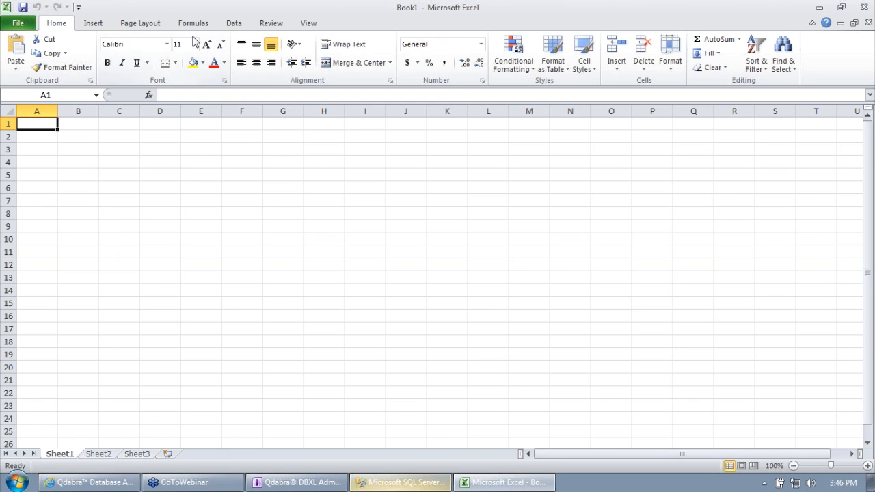
Step: Start a From SQL Server import and connect to server qshp2010\sqlexpres
click(233, 28)
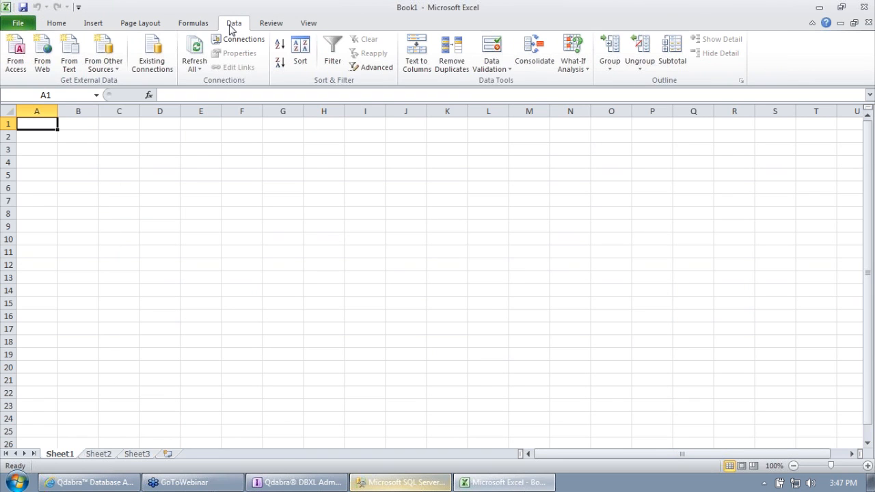
click(114, 62)
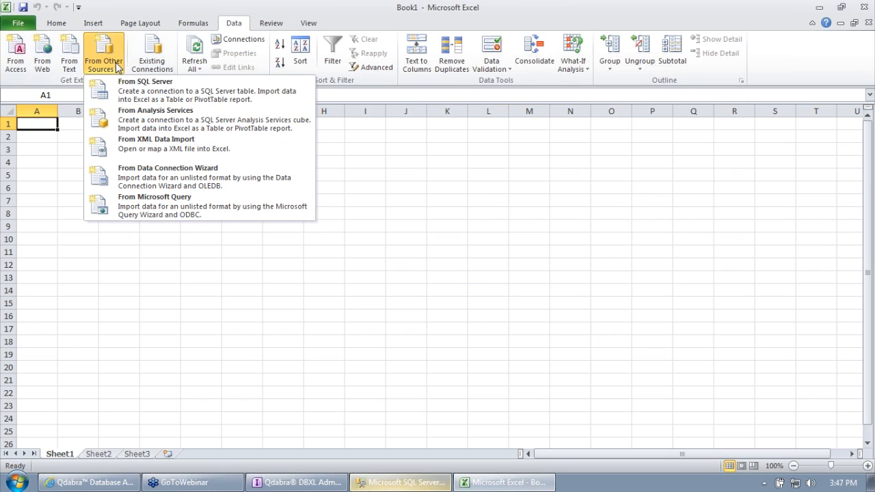
click(146, 89)
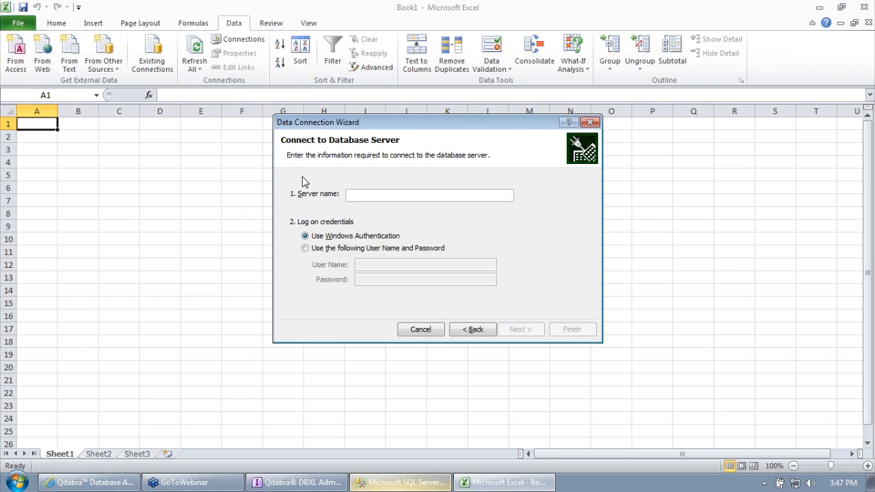
text(qshp2010\sqlexpress)
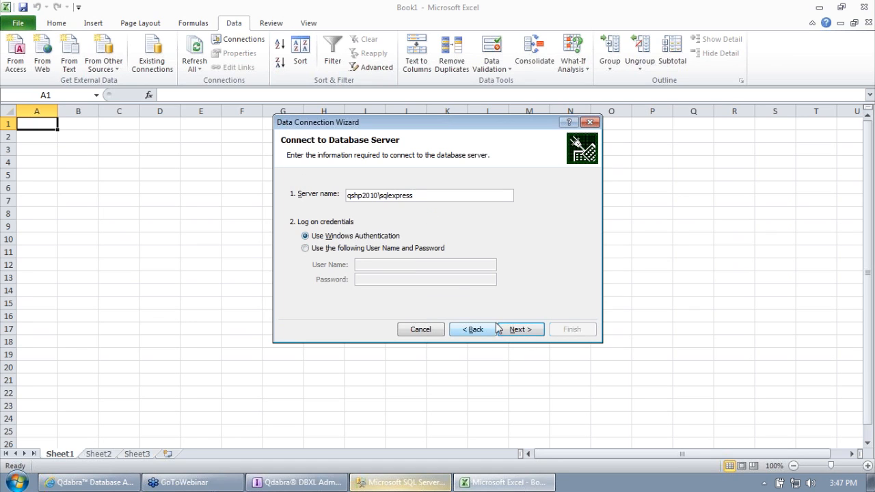
click(516, 330)
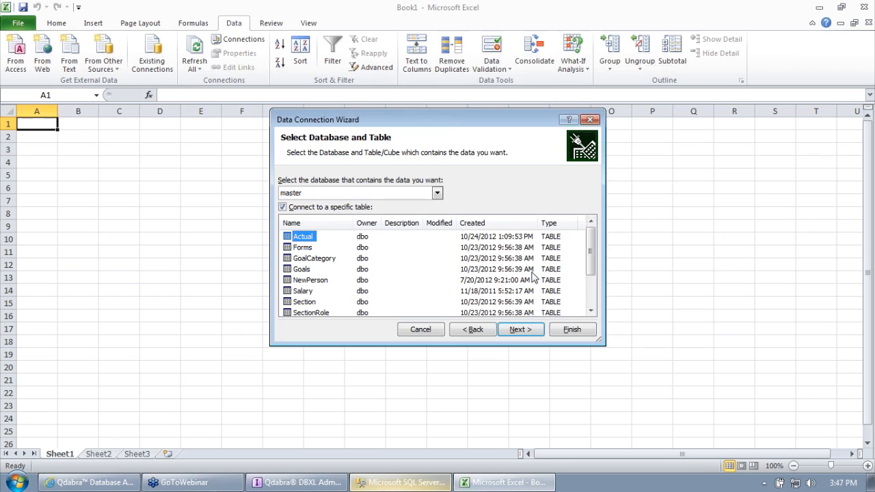
drag(593, 263, 609, 251)
Step: Choose the DBXLTraining database and its ExpenseReports table, and finish the connection wizard
click(333, 194)
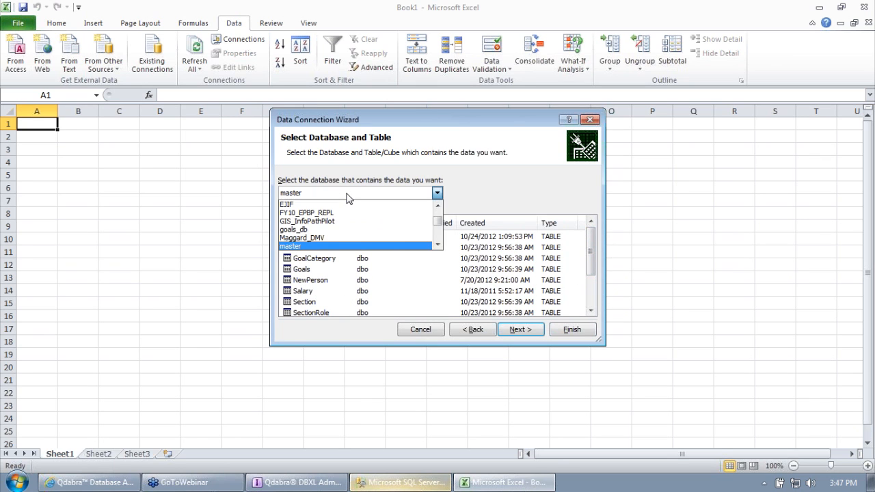
scroll(438, 215, up, 2)
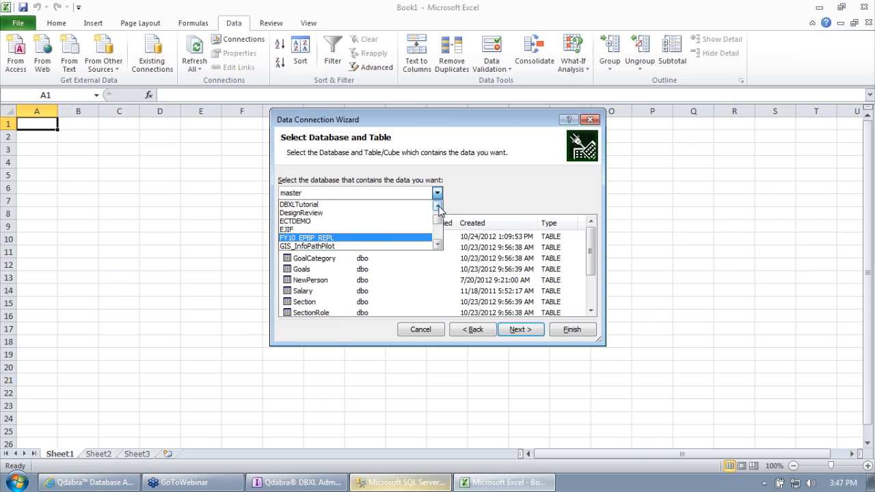
click(359, 212)
click(381, 194)
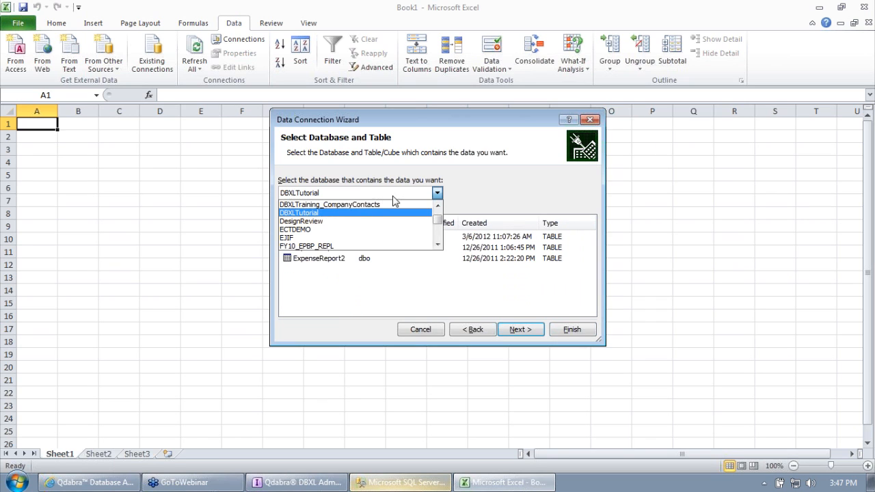
click(438, 204)
click(397, 205)
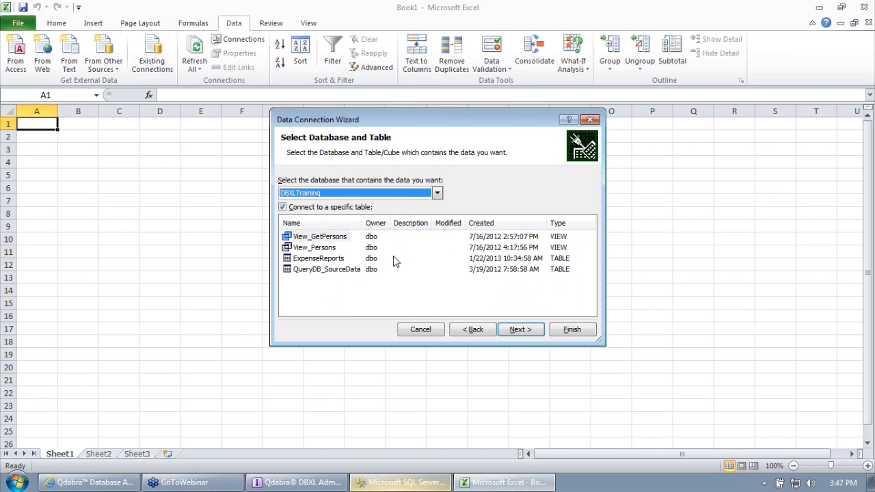
click(325, 258)
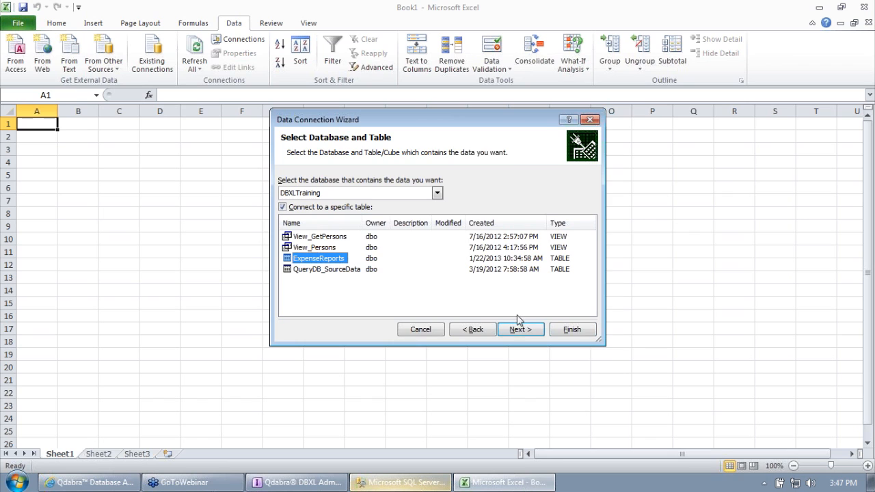
click(581, 333)
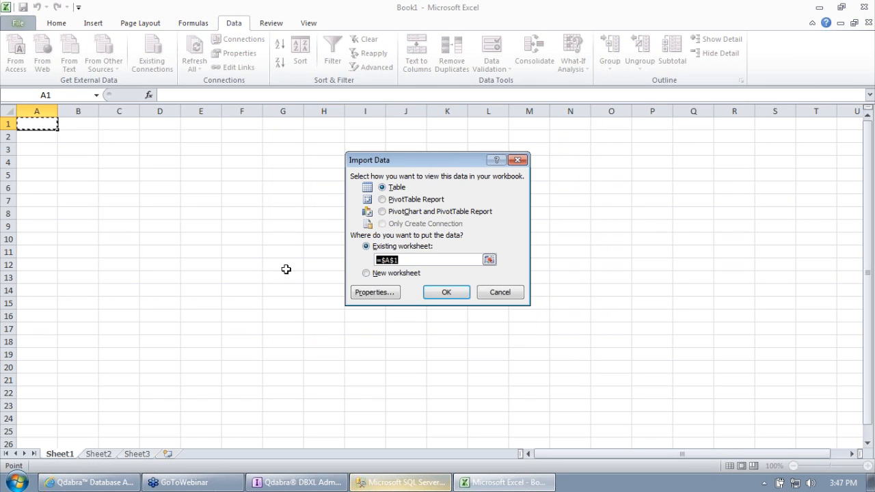
Step: Import the ExpenseReports data as a table at A1, check cell C2, and return to the DBXL admin tool
click(448, 292)
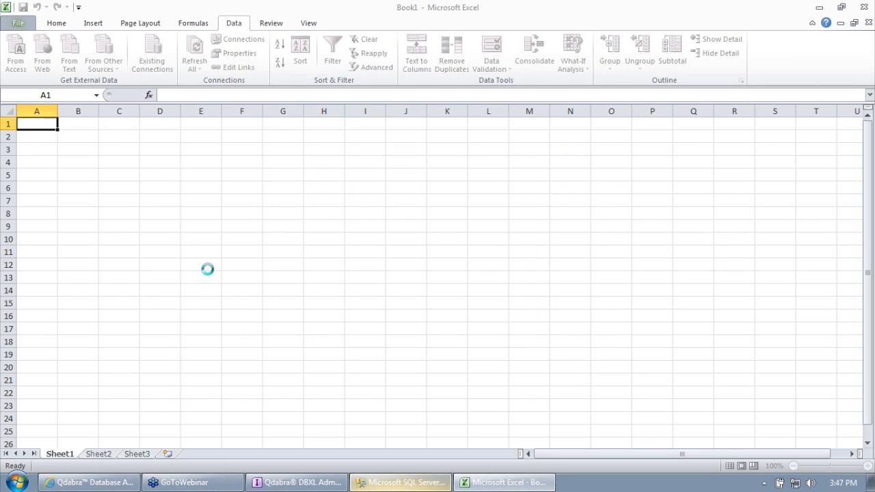
click(382, 277)
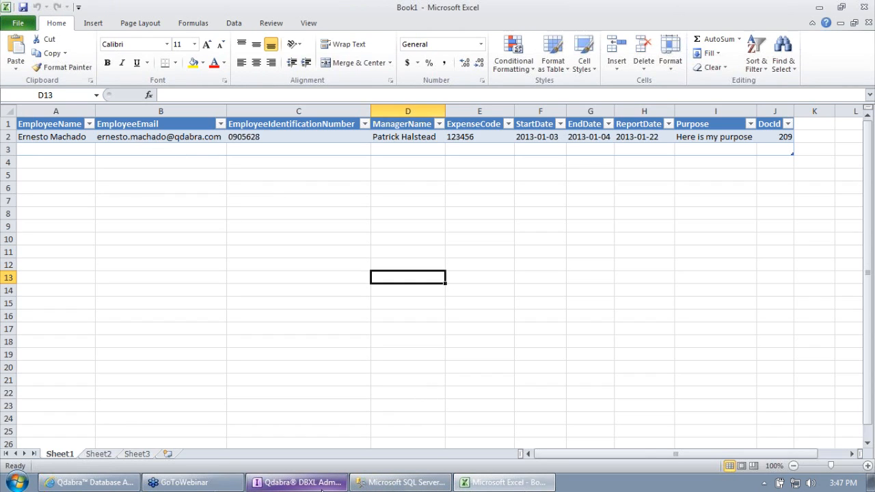
click(270, 140)
click(318, 482)
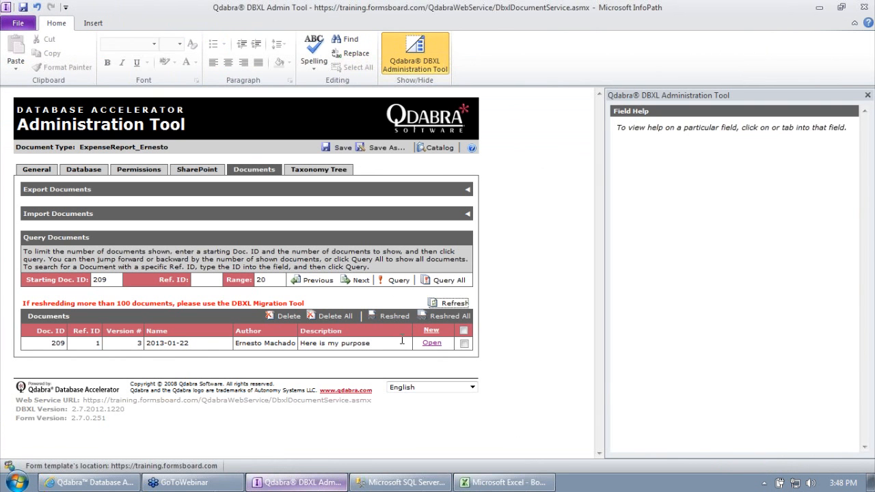
Step: Open document 209's form from template.xsn and update it to the newest form version
click(432, 342)
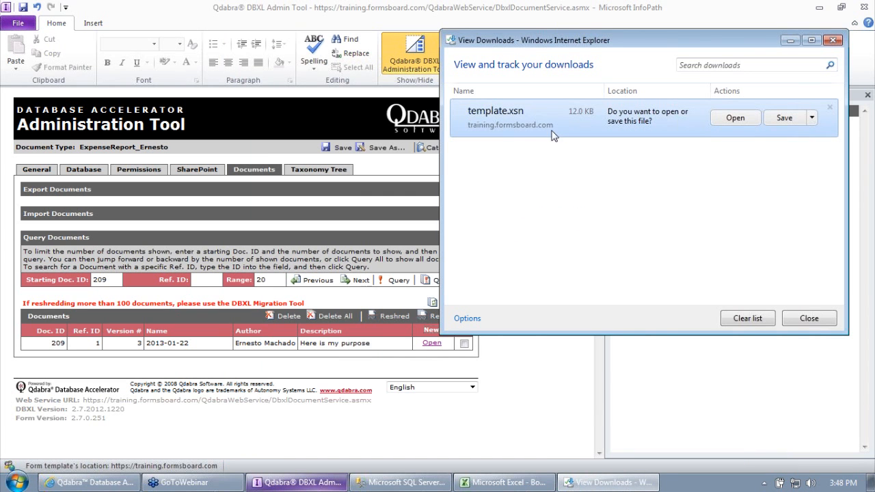
click(752, 121)
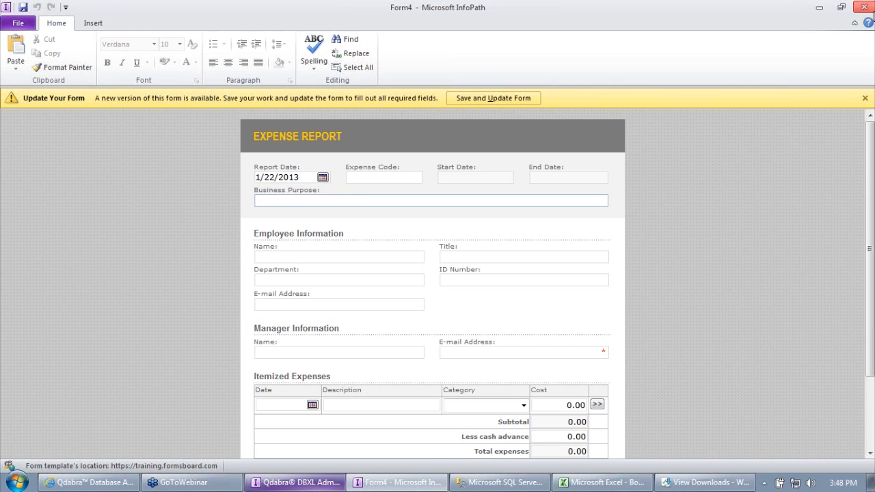
click(520, 98)
Step: Enter business purpose 'Some more data for testing' and expense code 23567
click(327, 175)
text(Some or)
key(BackSpace)
key(BackSpace)
text(moe)
text(re data for testing)
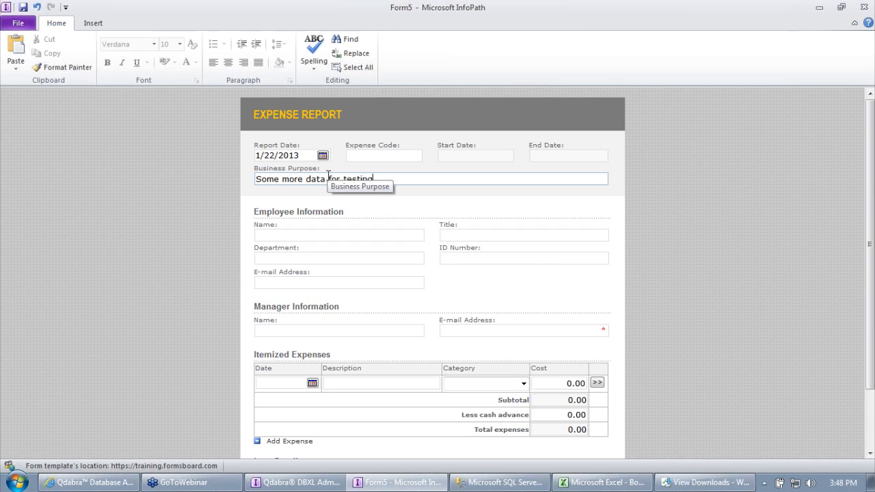
key(Tab)
click(358, 157)
text(23567)
Step: Fill in employee ID 876543, the employee's name, and the manager's name and e-mail
click(492, 263)
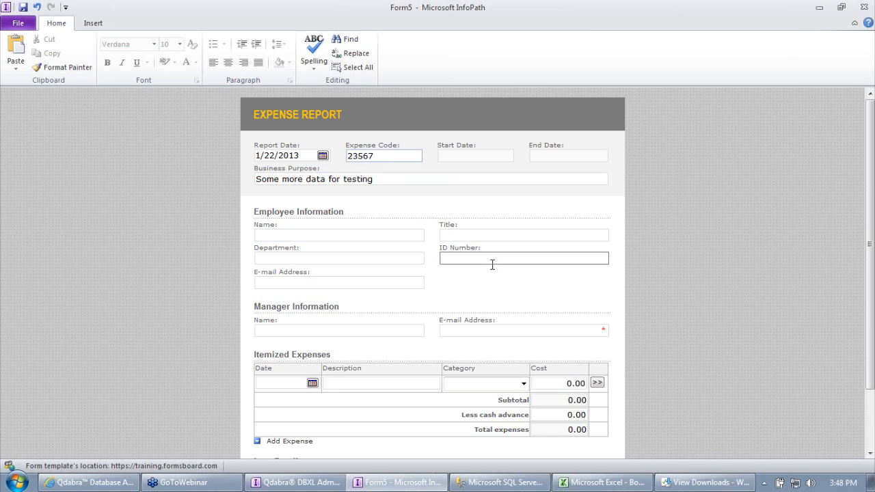
text(876543)
click(376, 233)
text(Ernesto)
click(392, 331)
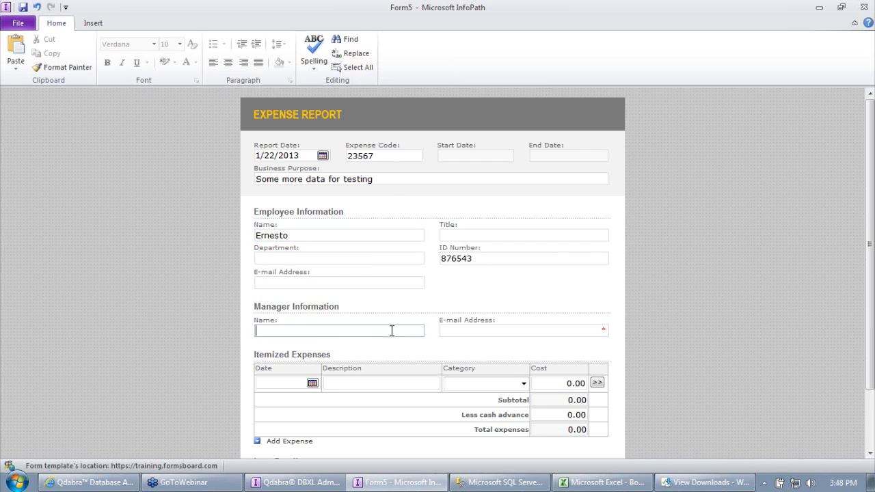
text(Patrick)
key(Tab)
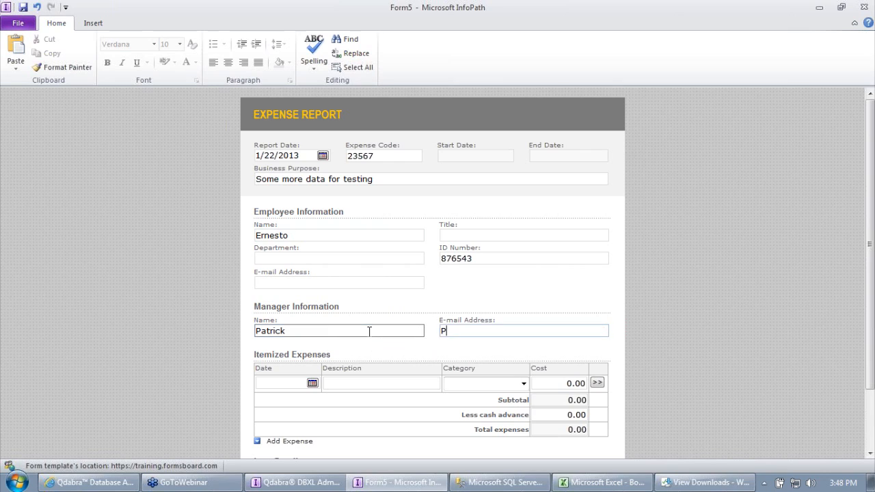
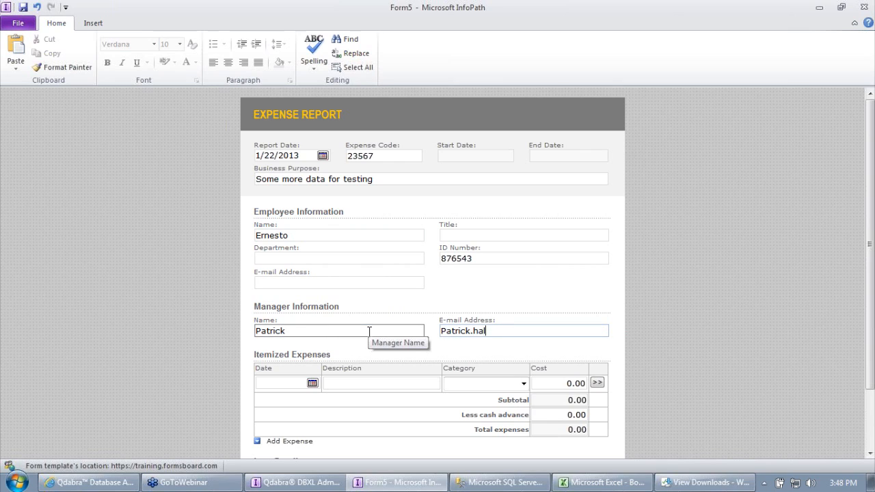
key(Tab)
Step: Add an expense item dated 1/5/2013, 'item 3', category Fees or dues, cost 1,000.00
scroll(393, 331, down, 2)
click(312, 309)
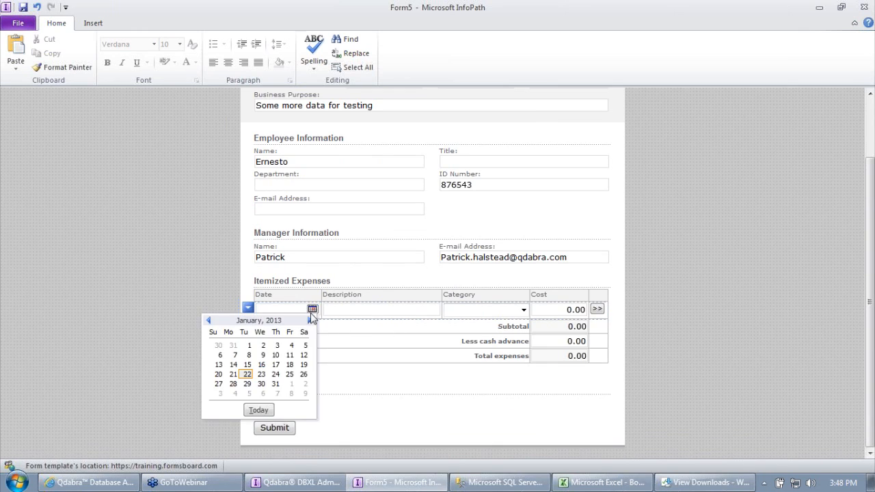
click(379, 309)
click(312, 309)
click(306, 346)
click(365, 308)
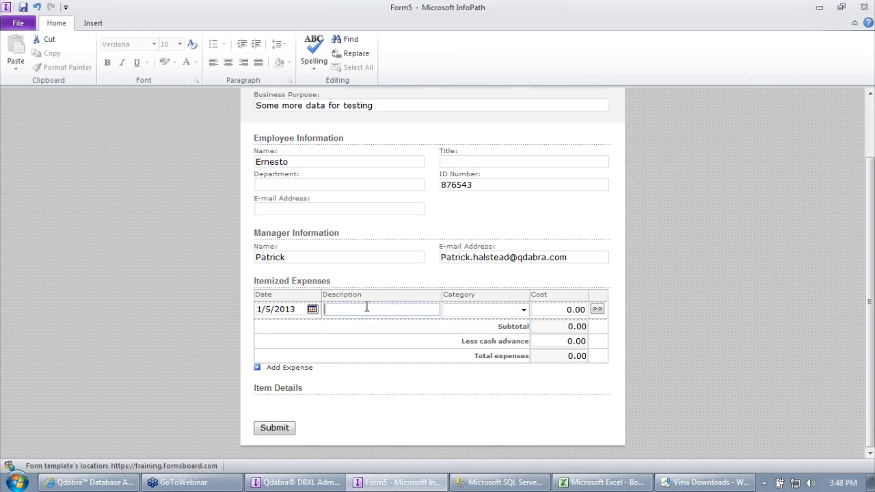
text(item 3)
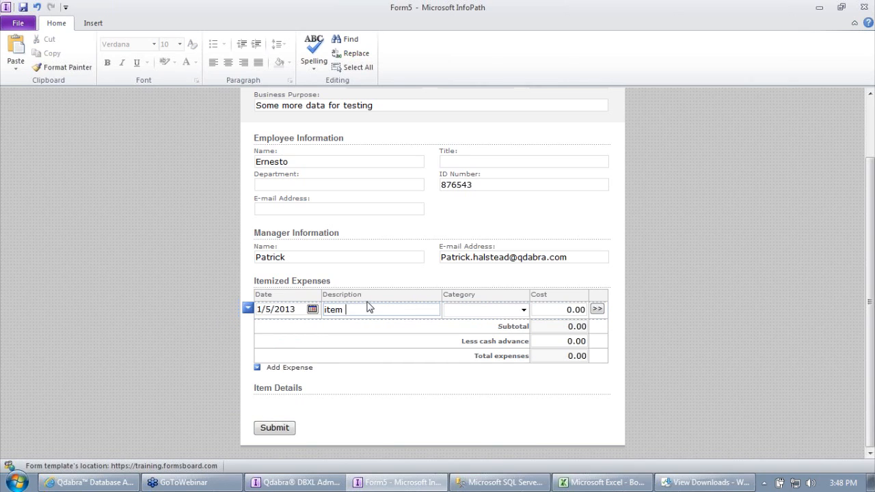
click(465, 309)
click(473, 343)
click(540, 311)
text(100)
key(Tab)
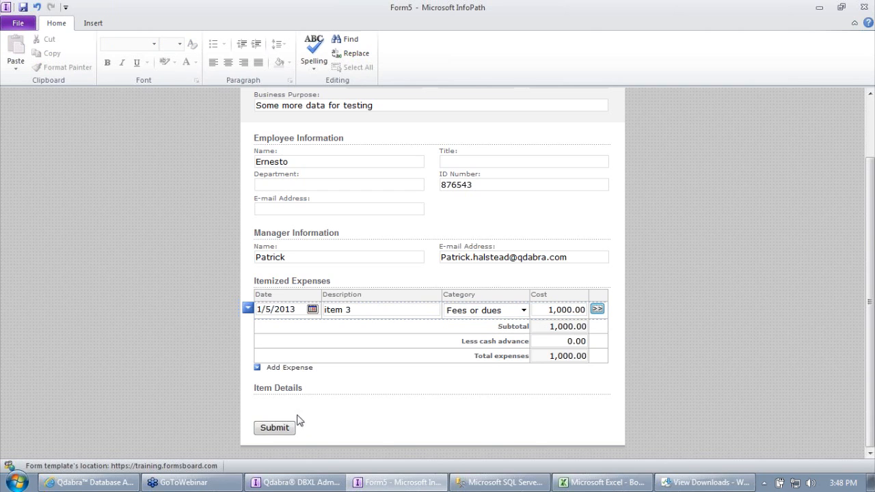
Step: Submit the expense report and refresh the document list so document 211 appears
click(274, 428)
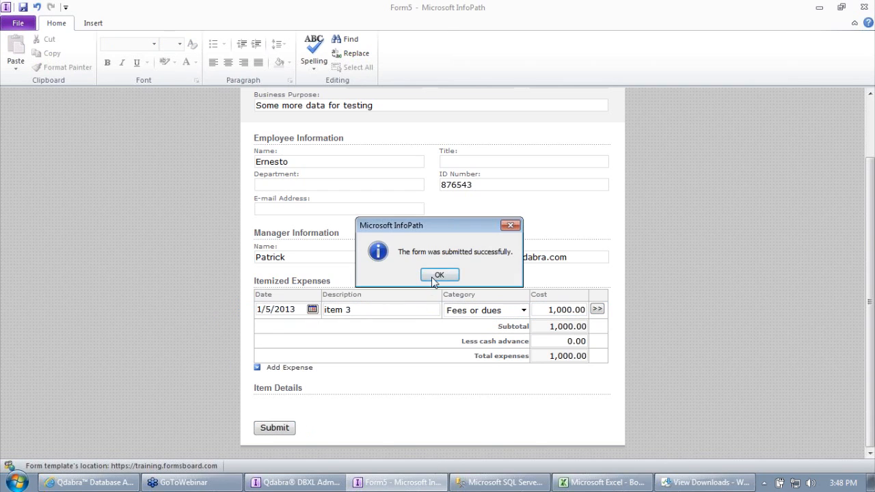
click(434, 280)
click(449, 303)
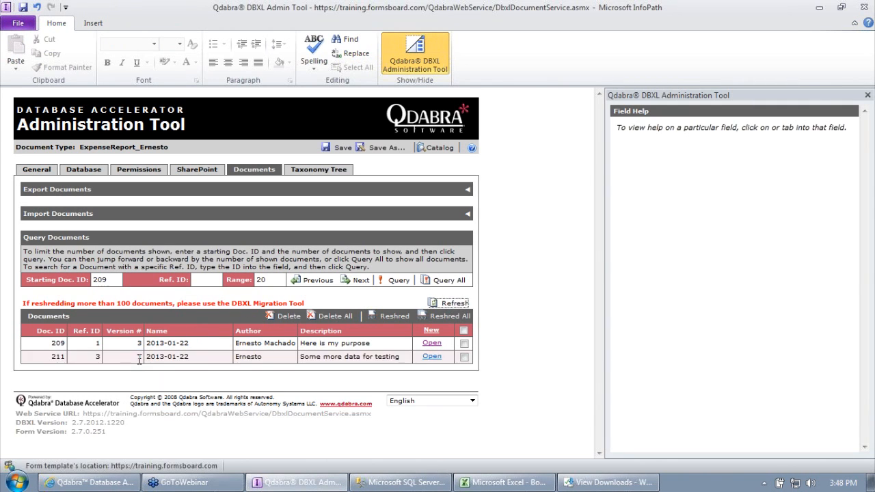
Step: Rerun SELECT * FROM ExpenseReports in SSMS to confirm document 211 as row 2, then return to Excel
double_click(140, 356)
click(415, 483)
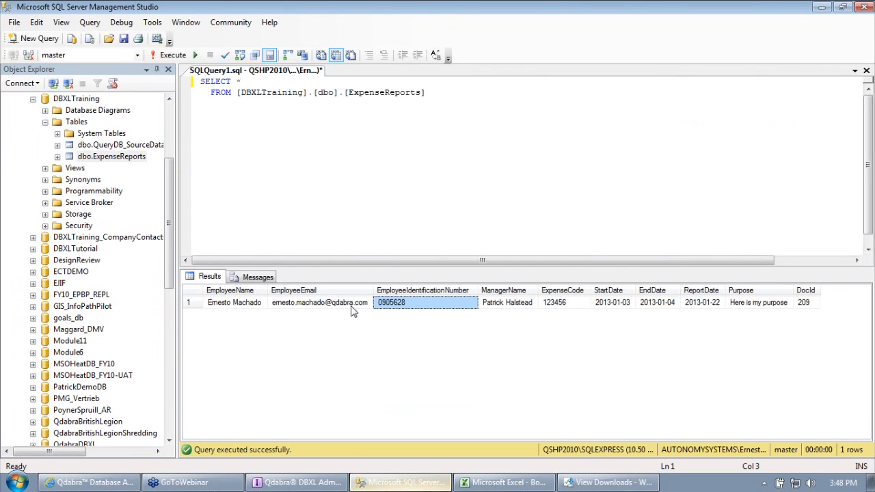
click(163, 56)
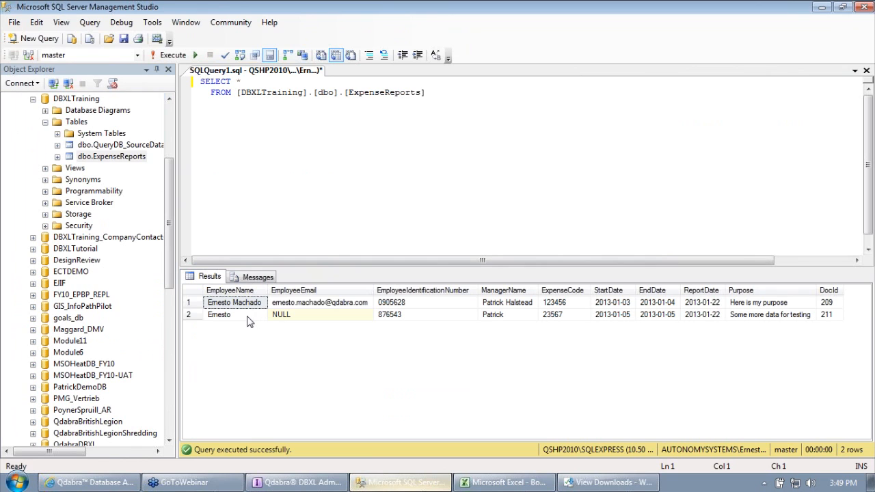
click(193, 315)
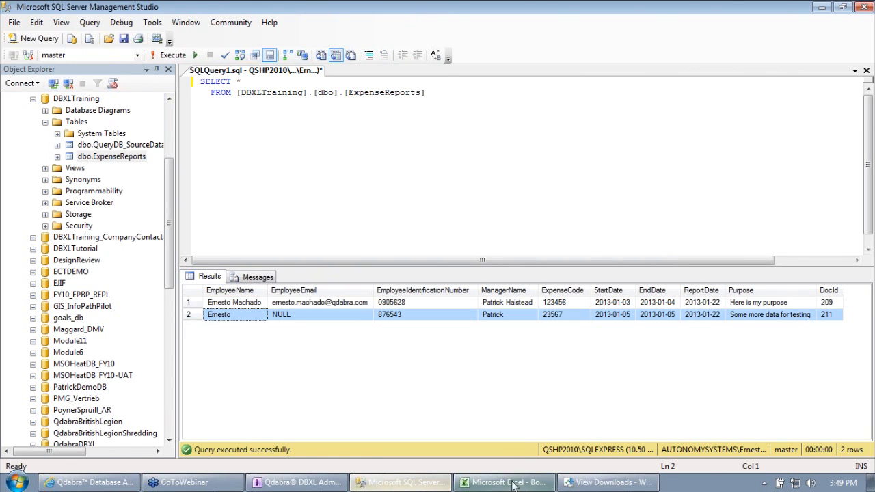
click(510, 480)
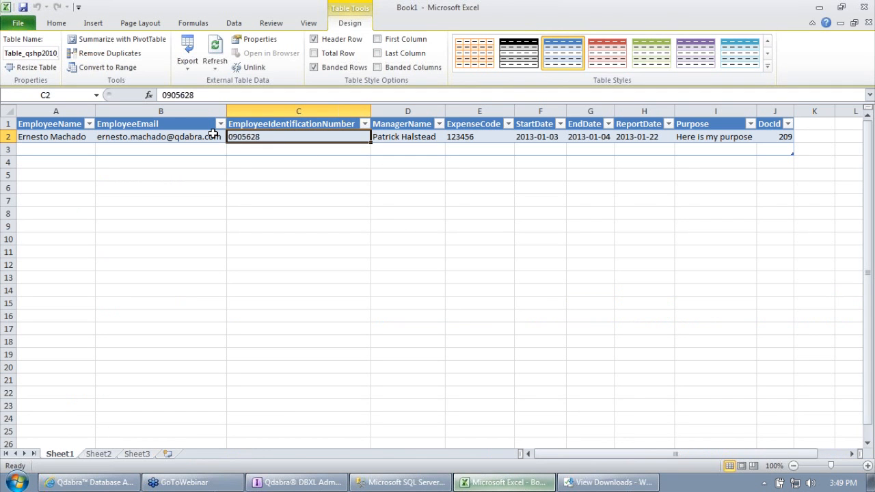
Step: Refresh the ExpenseReports table and select the new document 211 row
click(213, 65)
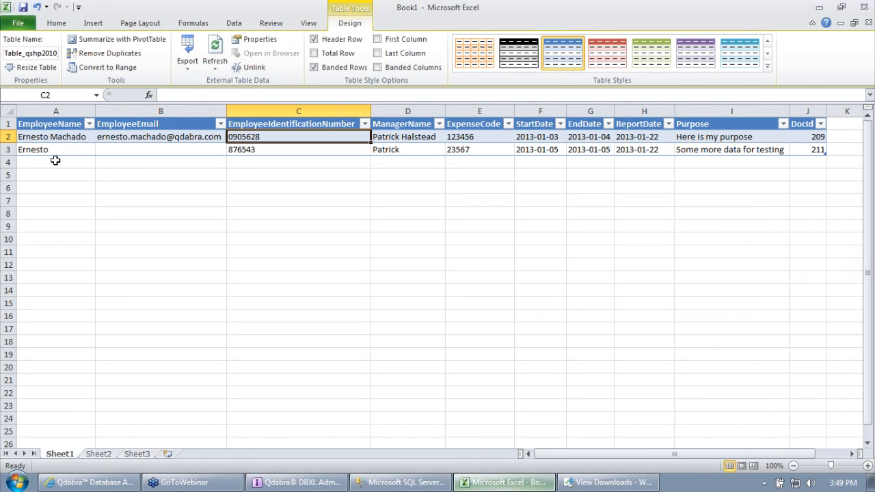
click(8, 149)
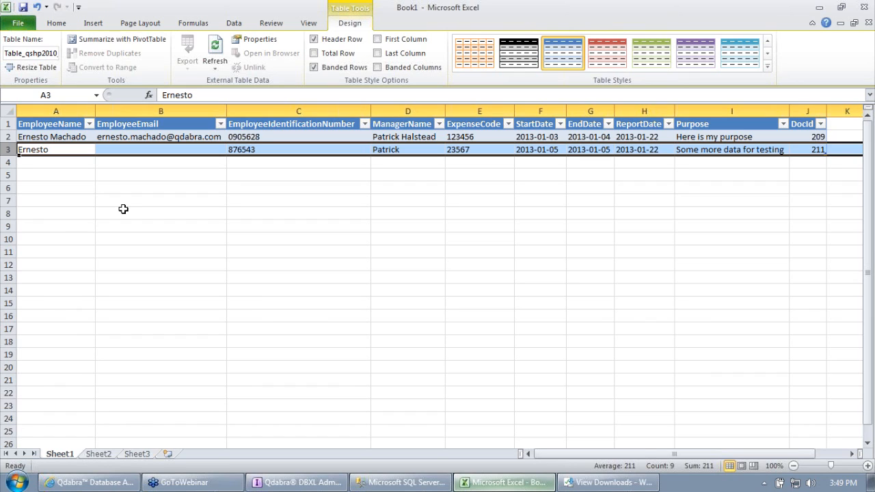
Step: Close Excel and discard the unsaved changes to the Book1 workbook
click(869, 6)
click(433, 256)
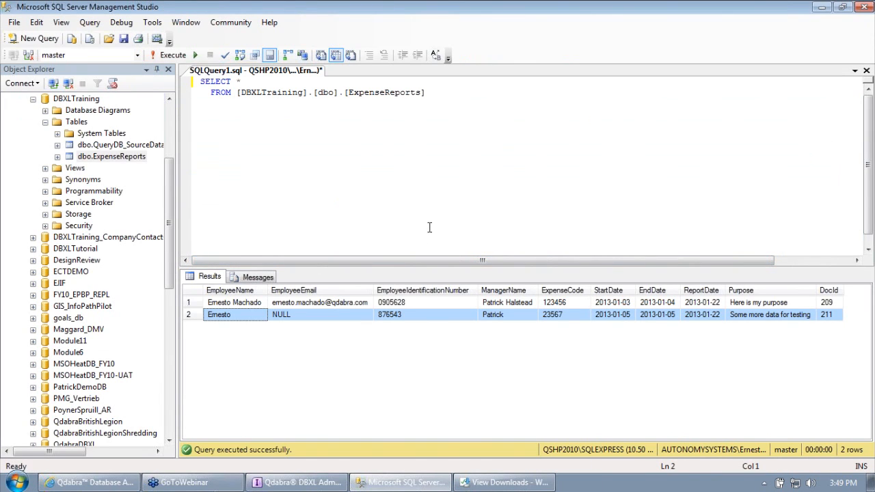
Step: Close the downloads window and open the dbo.ExpenseReports table in Design view
right_click(487, 484)
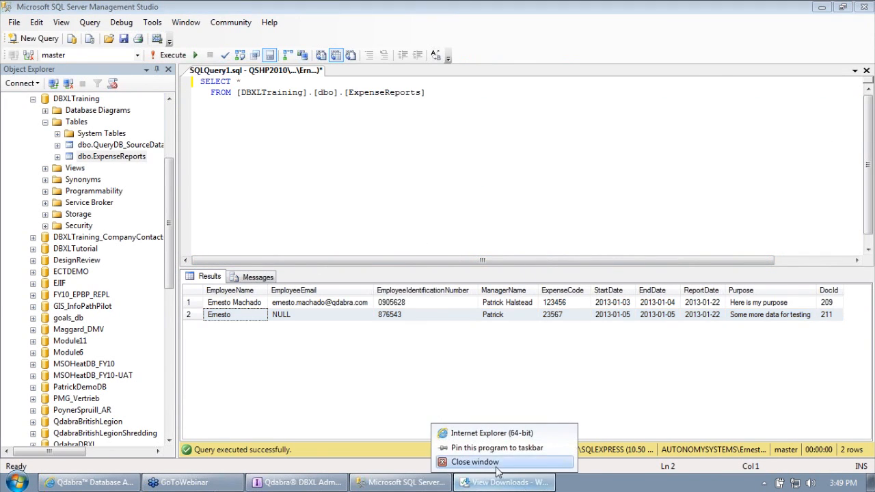
click(495, 463)
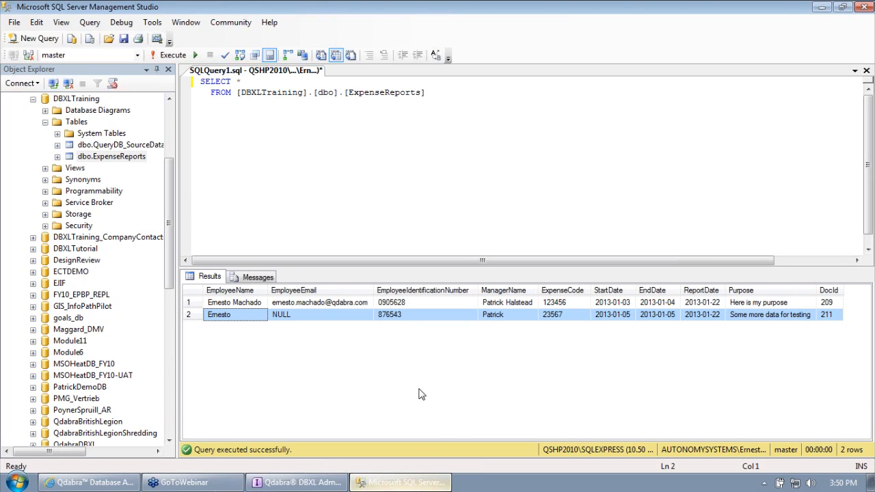
click(114, 159)
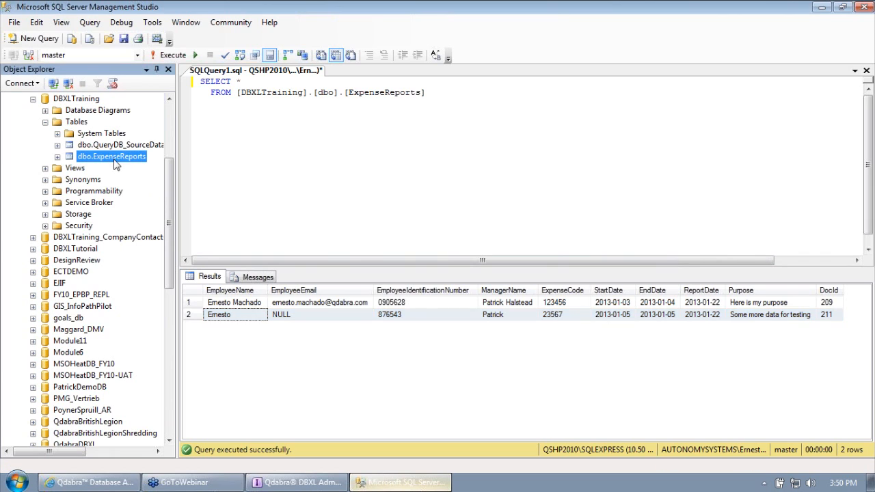
right_click(123, 163)
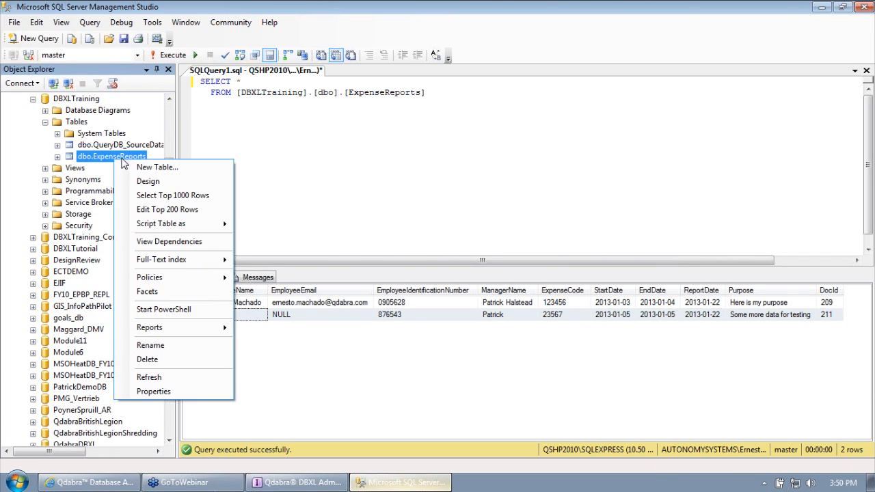
click(175, 182)
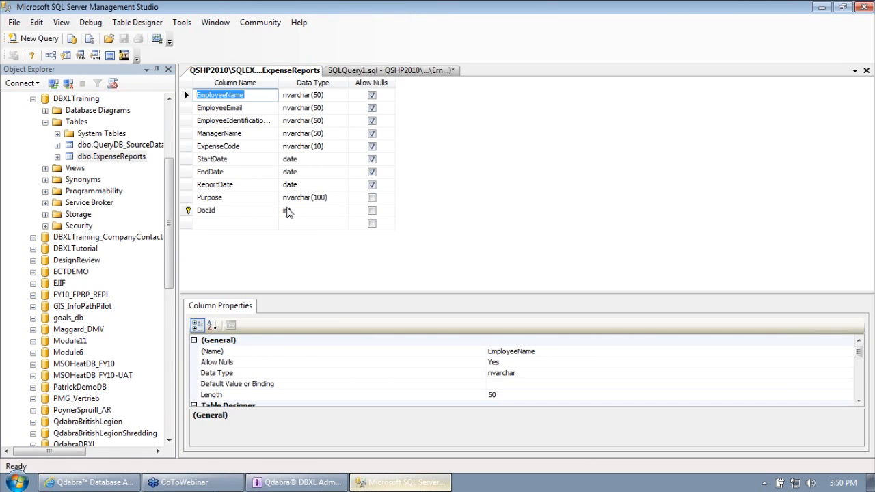
Step: Delete the EmployeeEmail column from the ExpenseReports table design
click(185, 109)
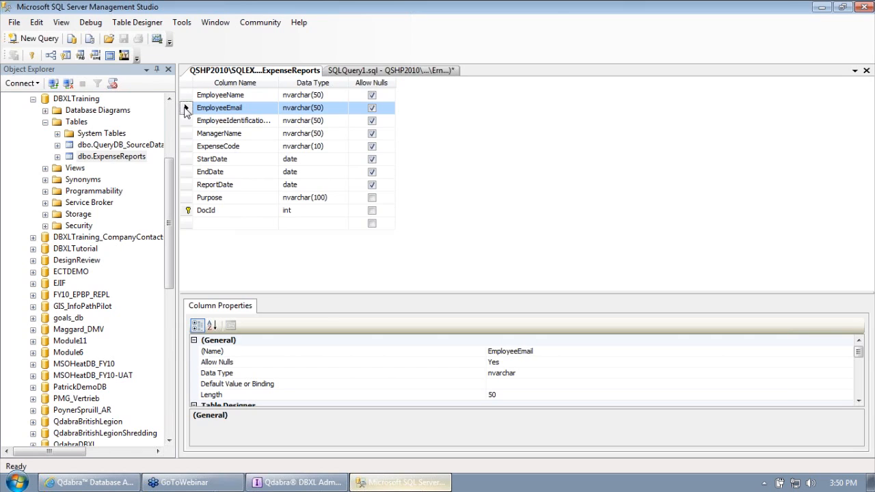
right_click(185, 110)
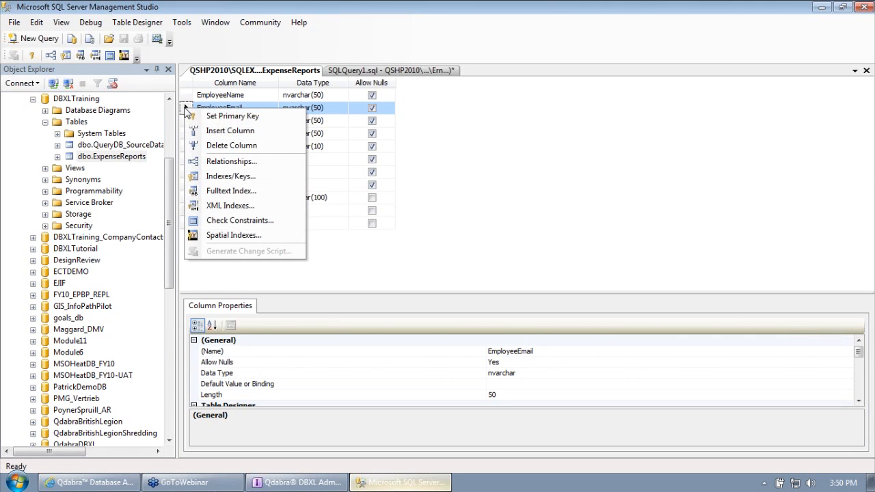
click(230, 147)
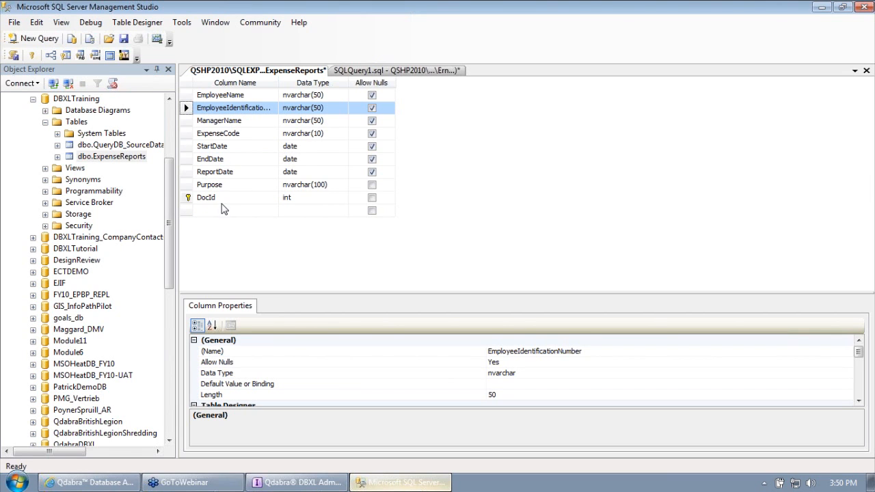
click(316, 487)
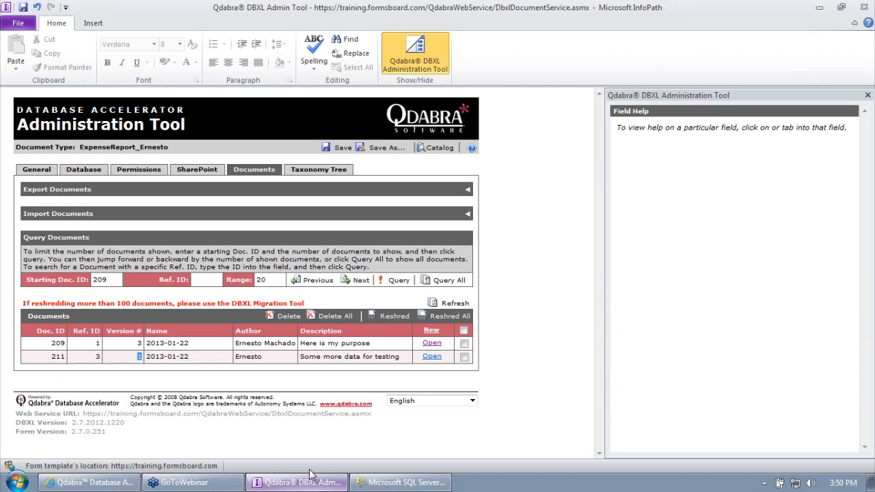
Step: Open document 211's 2013-01-22.xml form from the Documents list
click(431, 358)
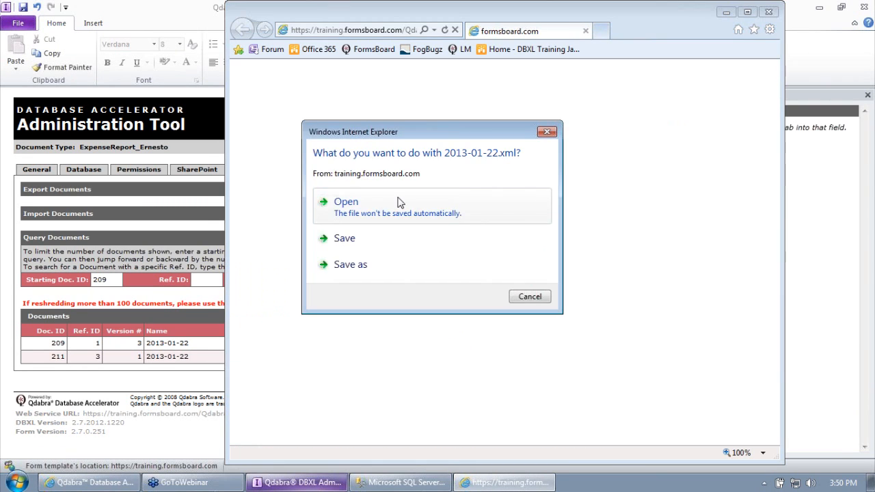
click(392, 200)
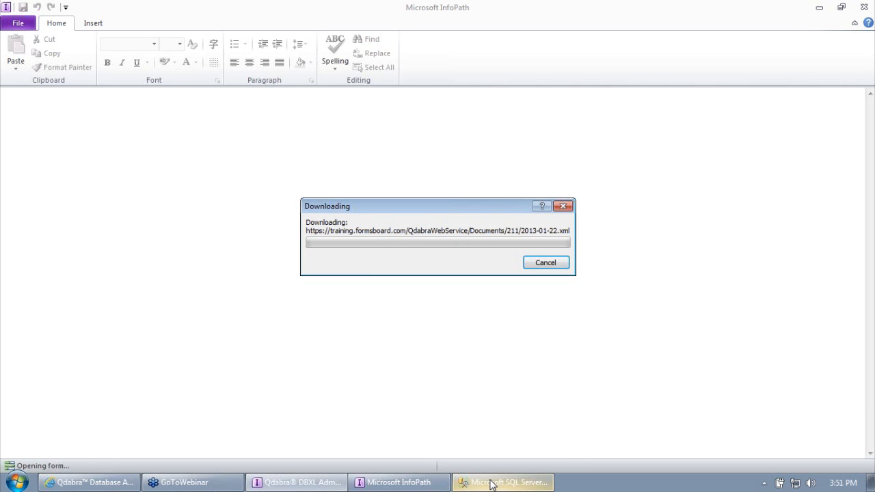
Step: Enter Support in the expense report's Department field
click(490, 483)
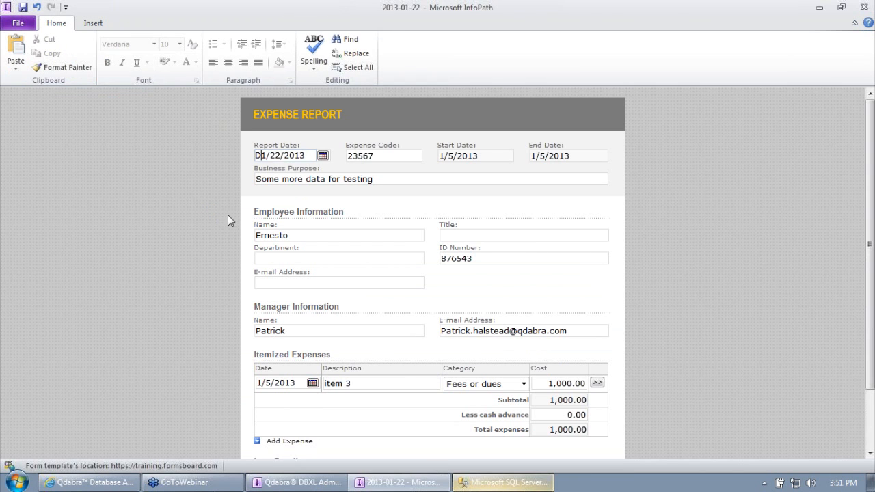
click(296, 259)
text(My De)
key(BackSpace)
key(BackSpace)
text(Support)
scroll(303, 250, down, 1)
scroll(303, 250, down, 2)
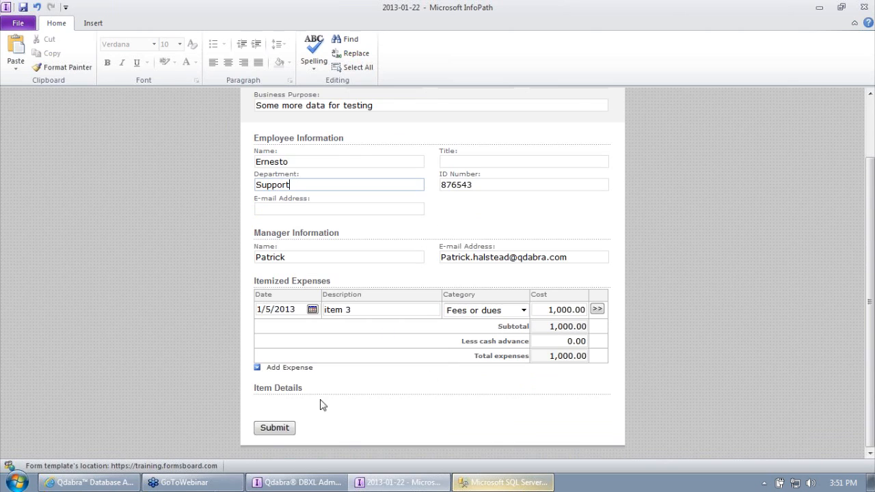
Step: Submit the report, then begin naming a new Department column in ExpenseReports
click(274, 428)
click(439, 275)
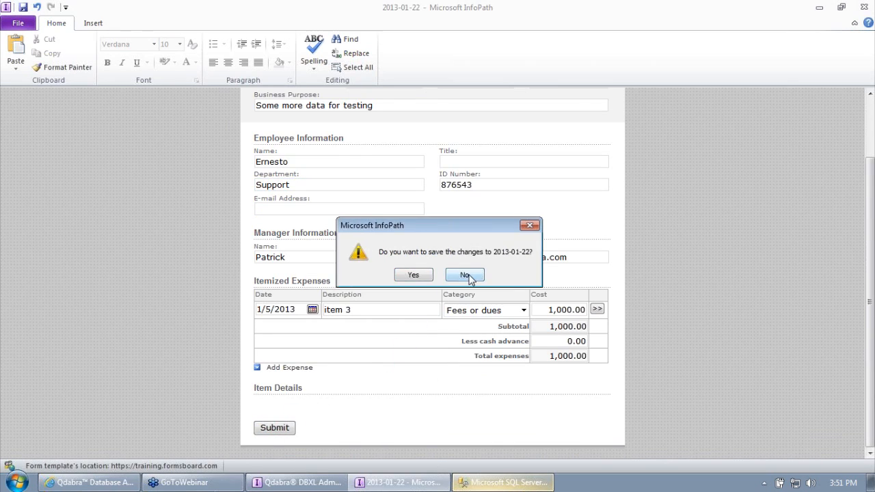
click(489, 483)
text(Department)
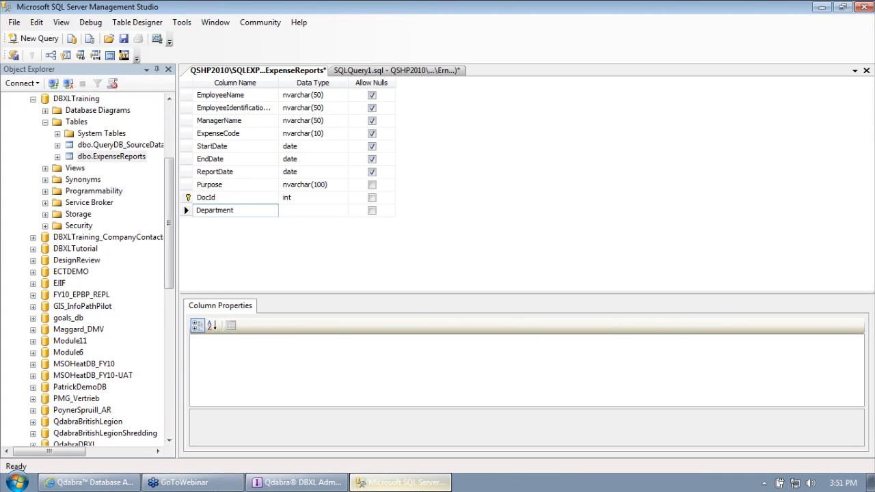
Step: Give ExpenseReports a Department column of type nvarchar(50), allowing nulls, and save the design
key(Tab)
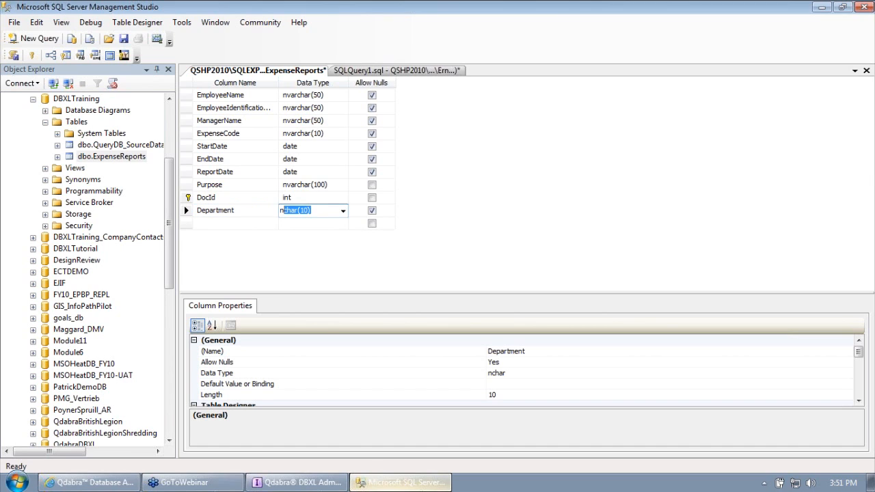
key(Tab)
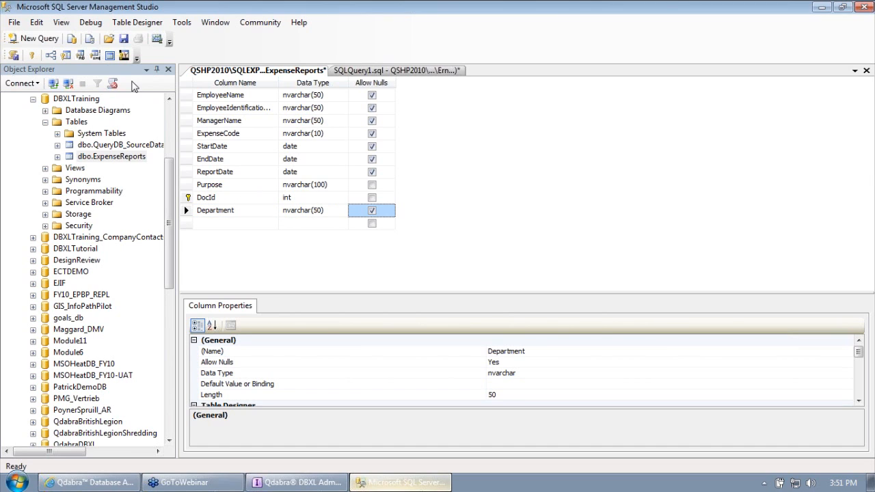
click(123, 38)
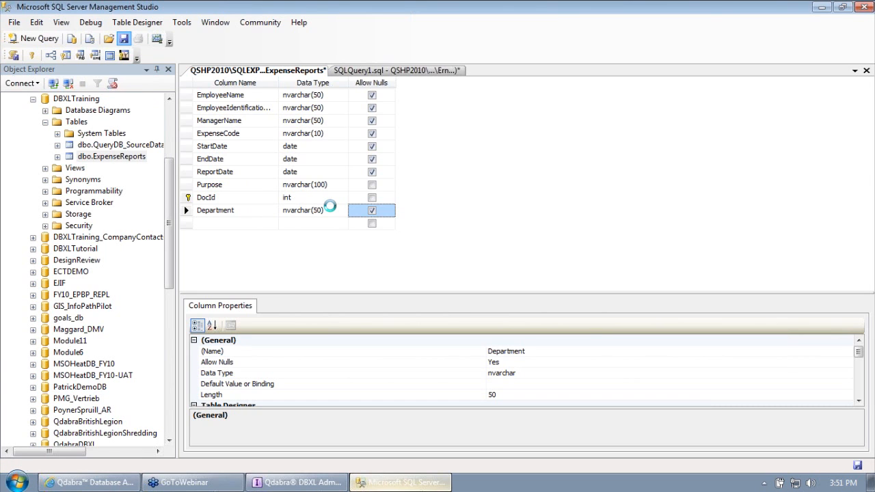
click(298, 482)
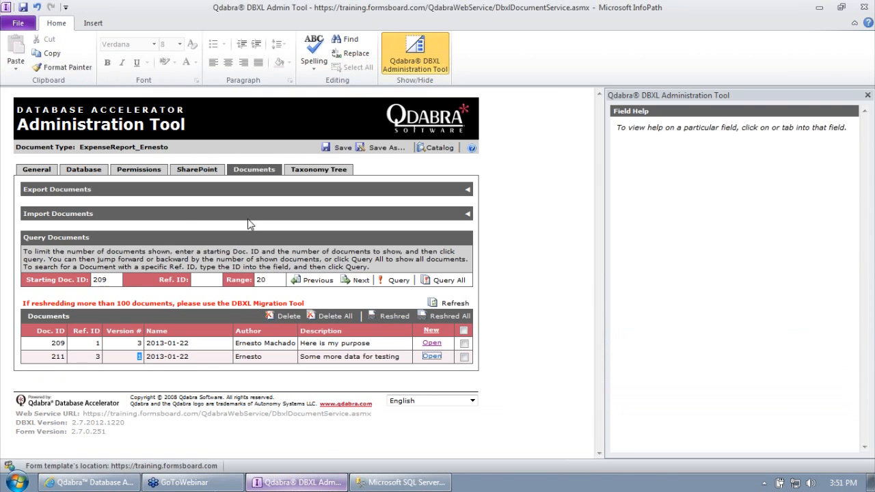
Step: Remove the EmployeeEmail column mapping from the ExpenseReports table map
click(82, 170)
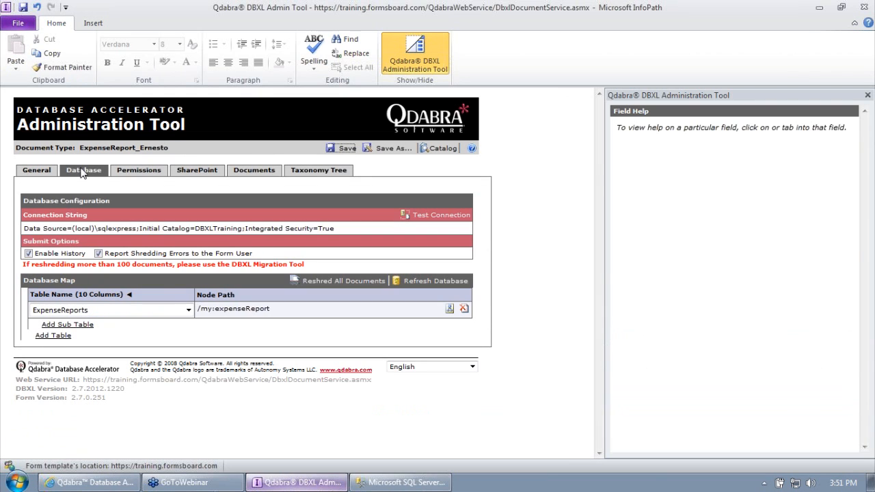
click(129, 295)
scroll(130, 274, down, 3)
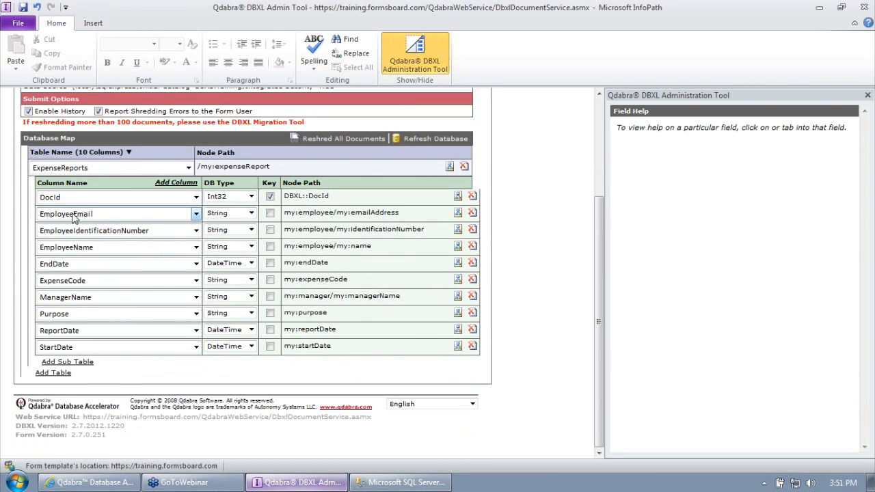
click(473, 213)
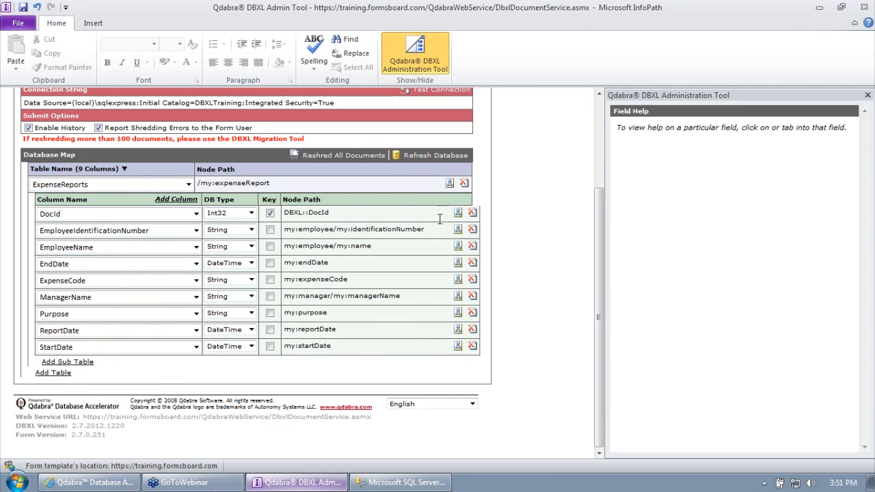
Step: Refresh the schema and map the Department column to my:employee/my:department
click(175, 199)
click(139, 363)
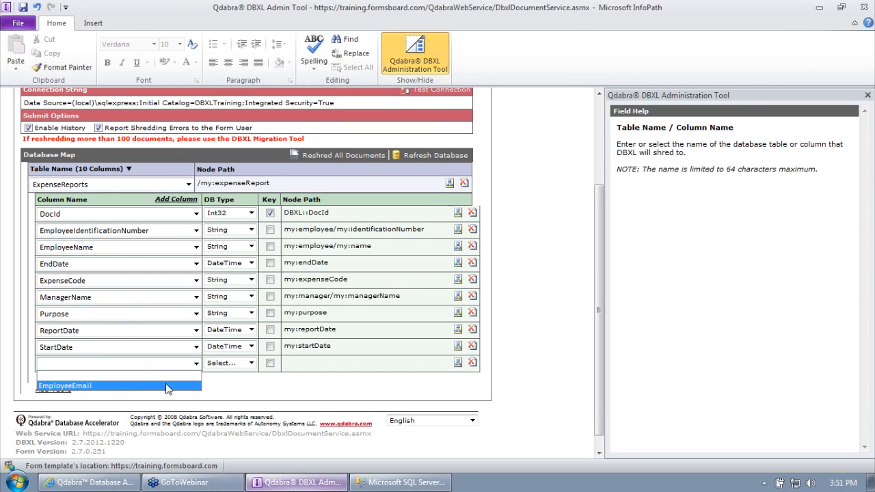
click(258, 386)
click(422, 155)
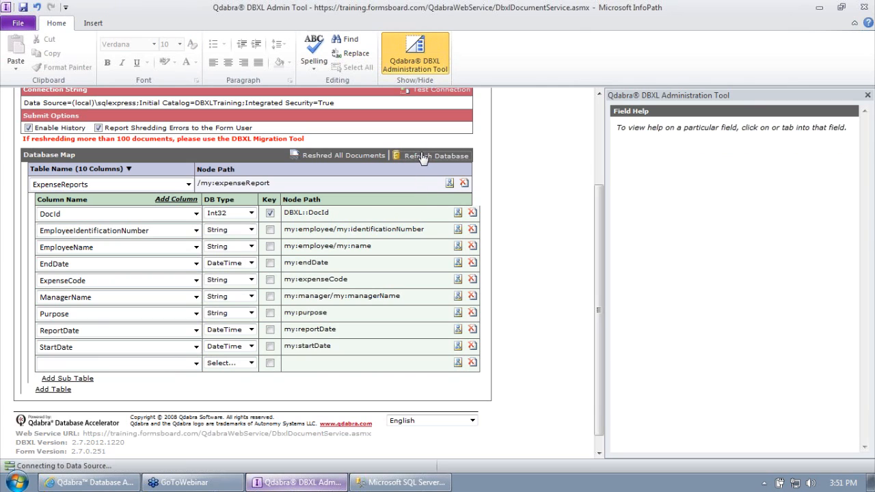
click(179, 364)
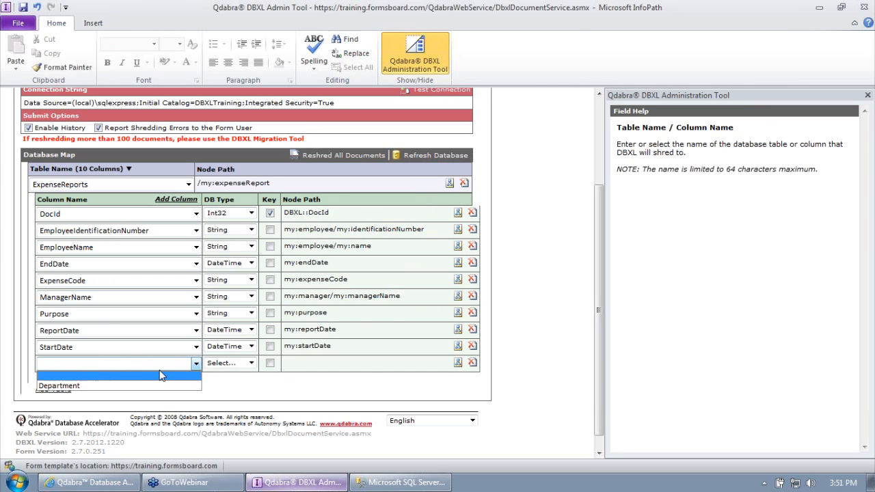
click(150, 385)
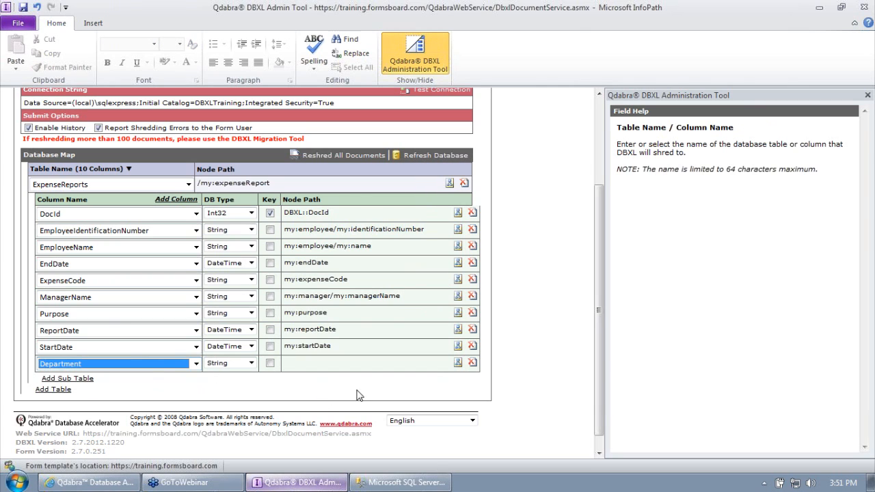
click(456, 363)
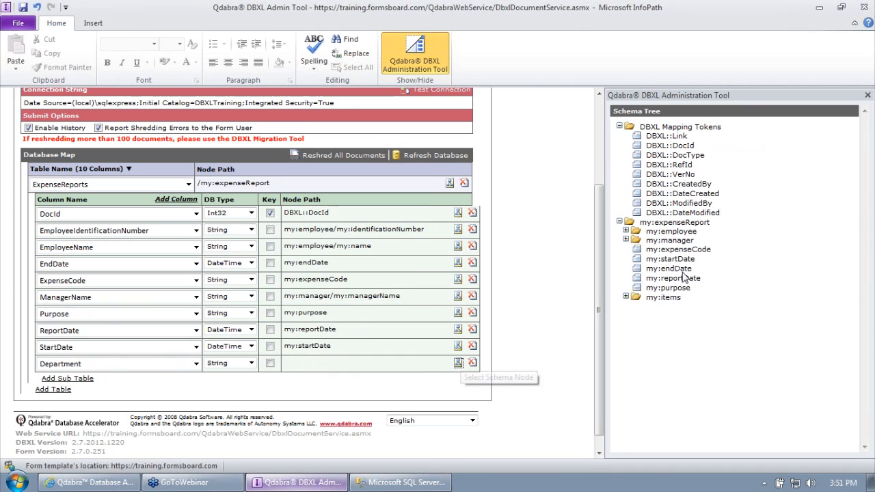
click(625, 231)
double_click(684, 280)
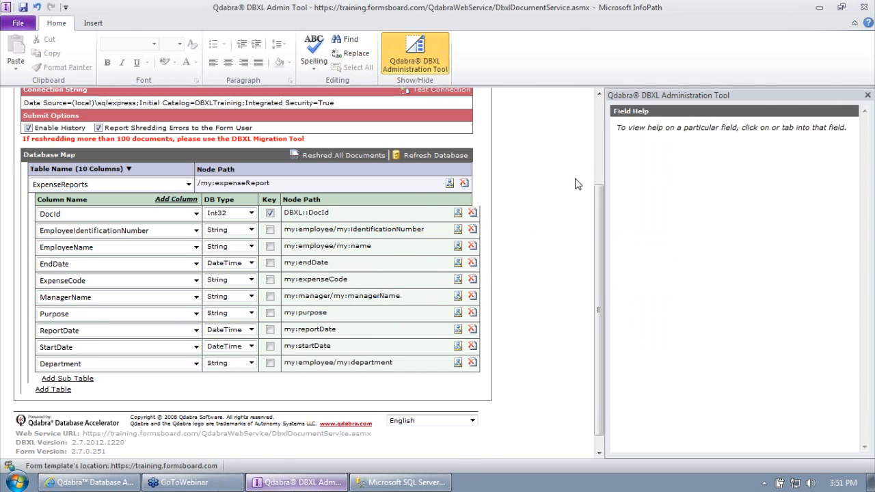
Step: Save the updated database mapping and acknowledge the confirmation
scroll(537, 210, up, 4)
click(348, 150)
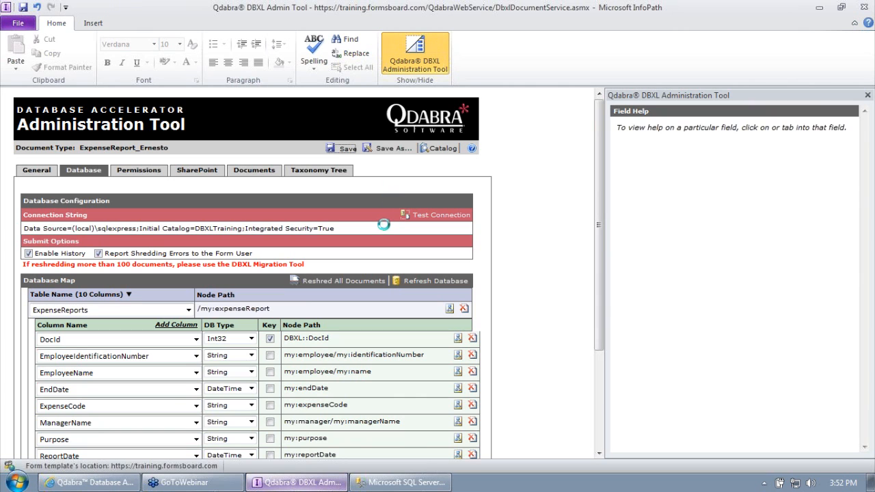
click(431, 274)
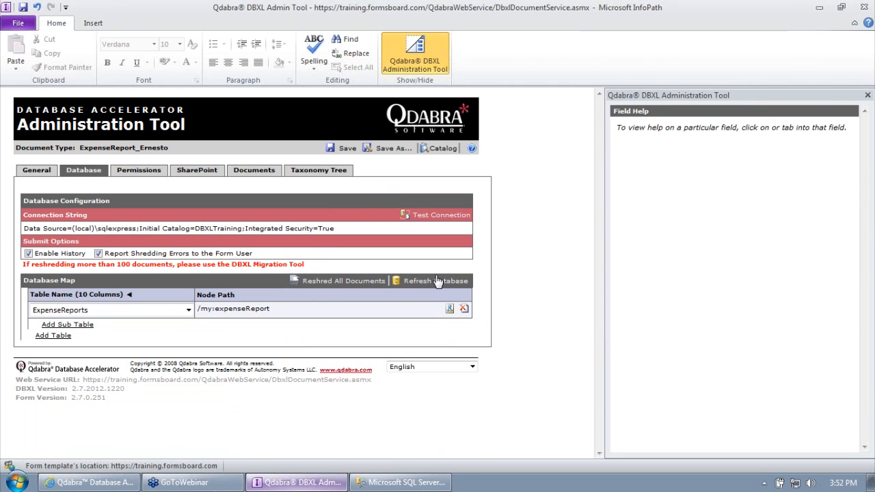
click(409, 482)
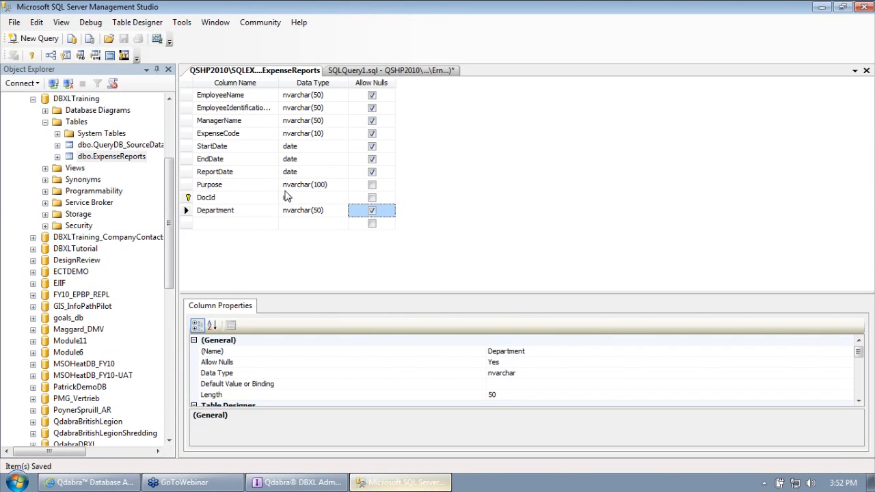
Step: Rerun the ExpenseReports query and check that Department is NULL in both rows
click(344, 72)
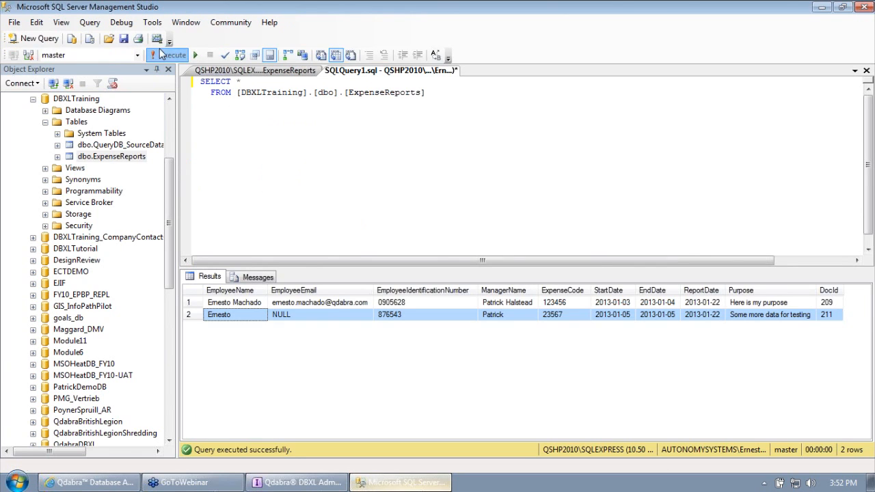
key(F5)
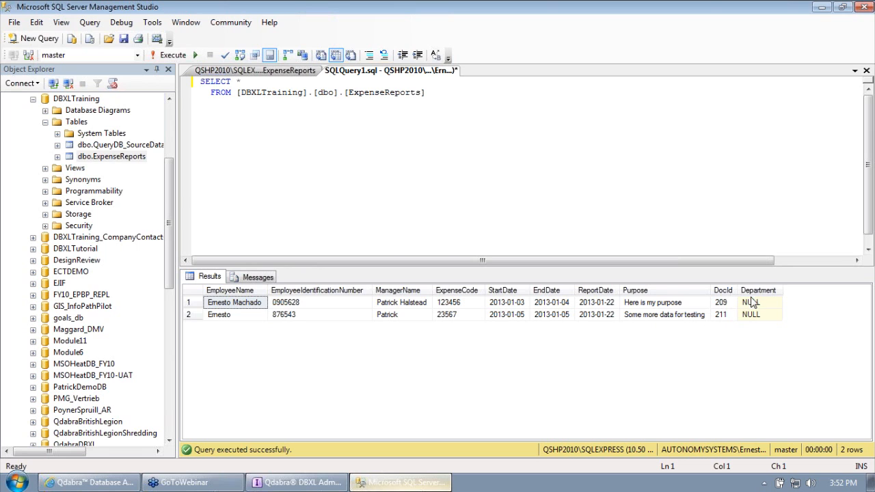
drag(751, 303, 753, 314)
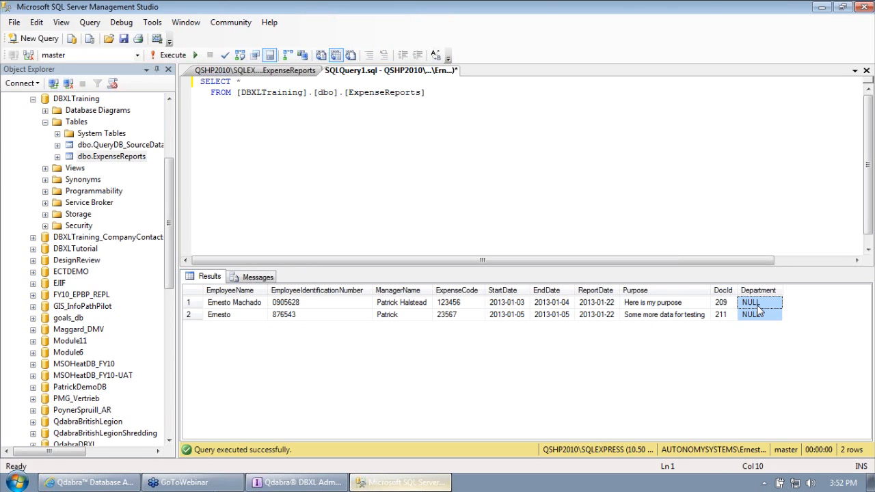
click(297, 483)
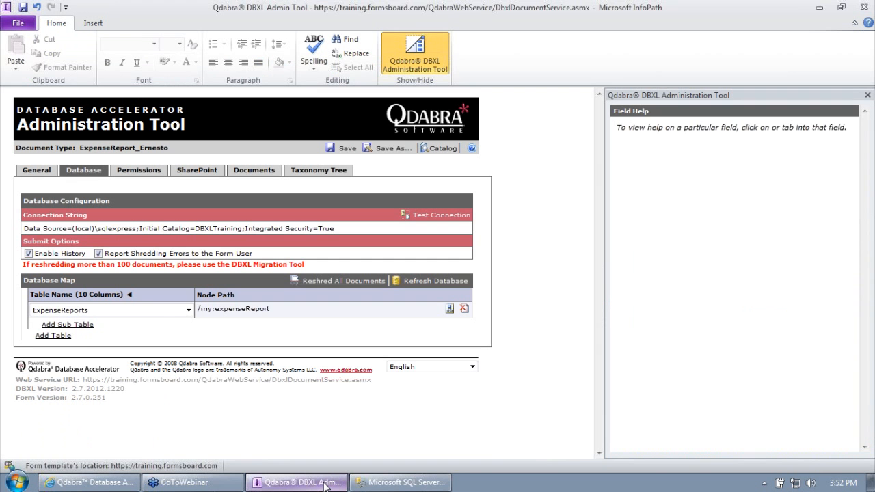
Step: Reshred all stored documents, 209 and 211, into the database tables
click(258, 171)
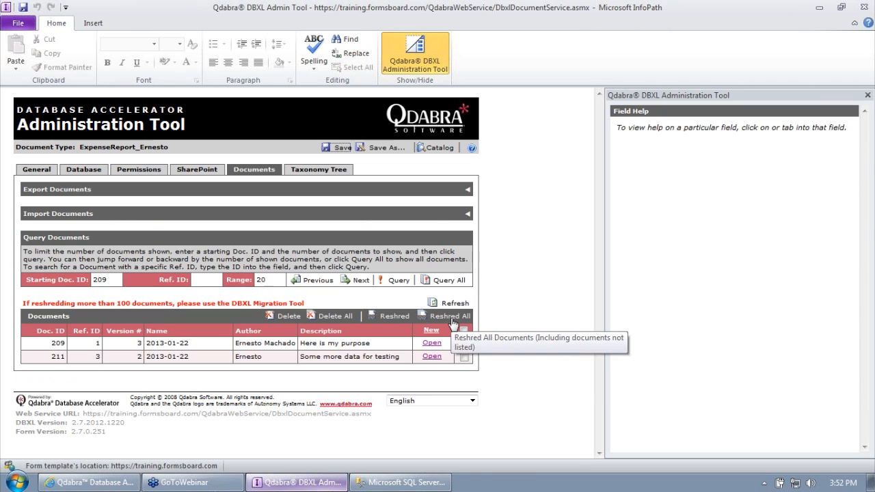
click(453, 317)
click(415, 276)
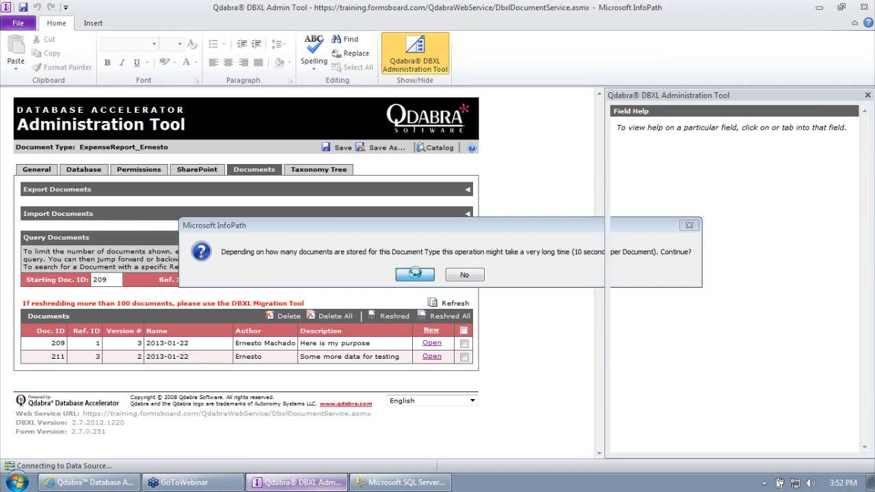
click(440, 274)
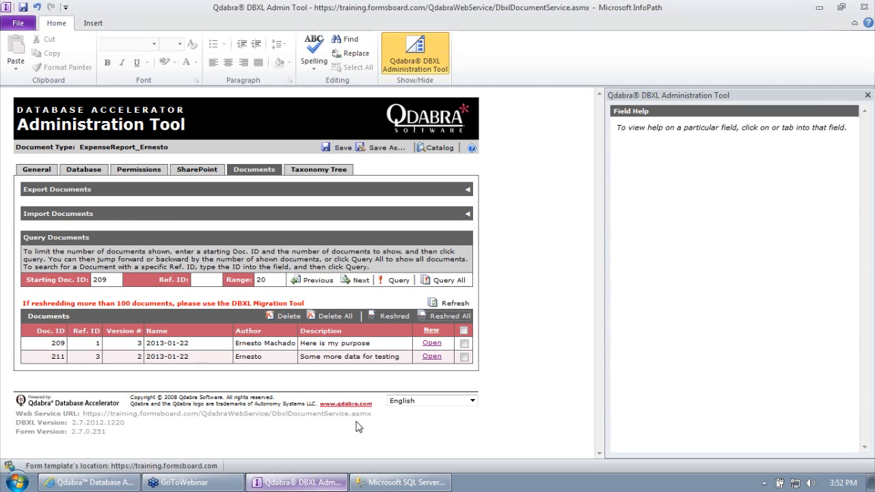
click(409, 482)
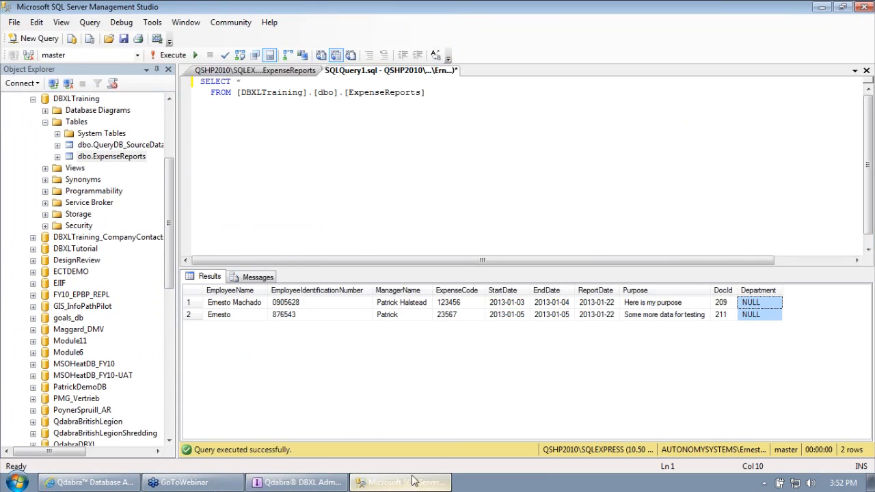
Step: Rerun the query and confirm Department shows Support for 211 and NULL for 209
click(485, 141)
click(170, 55)
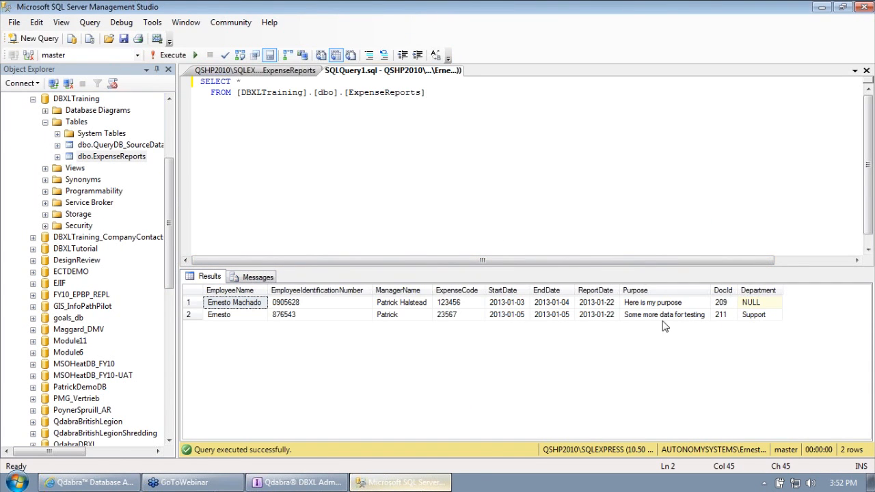
click(189, 315)
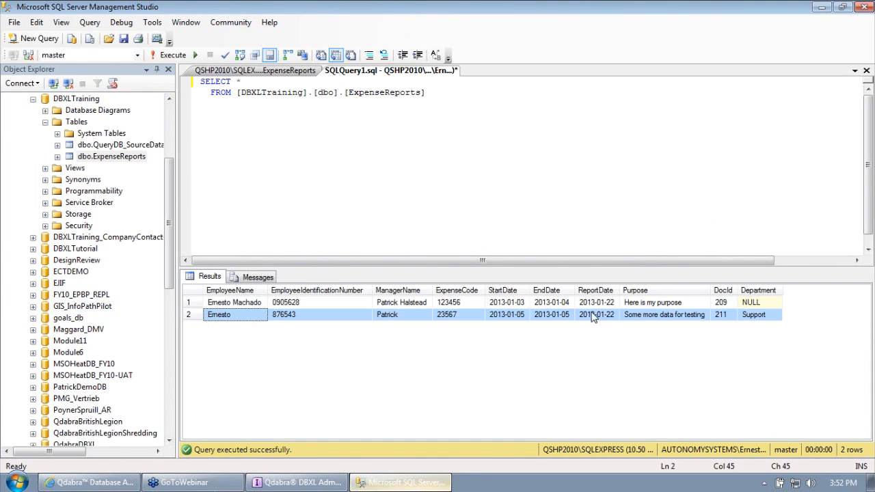
click(761, 304)
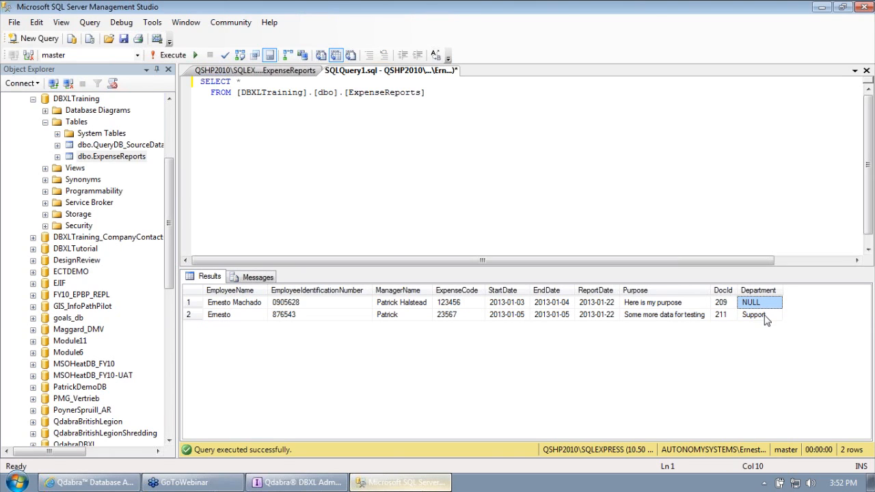
click(762, 316)
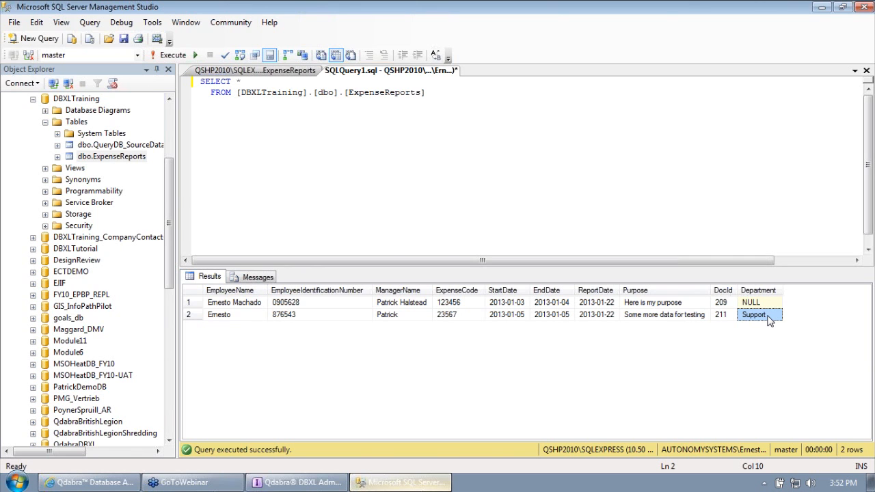
click(319, 486)
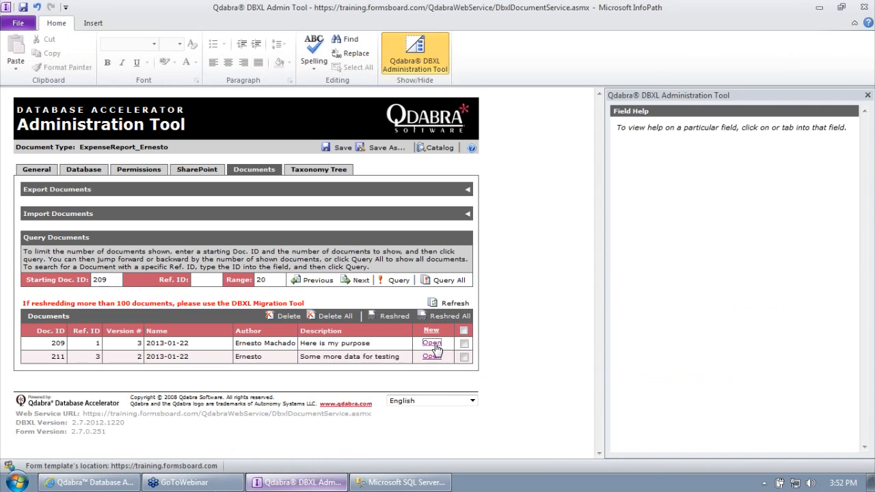
Step: Open document 209's form, enter Sales as the department, and submit it
click(433, 345)
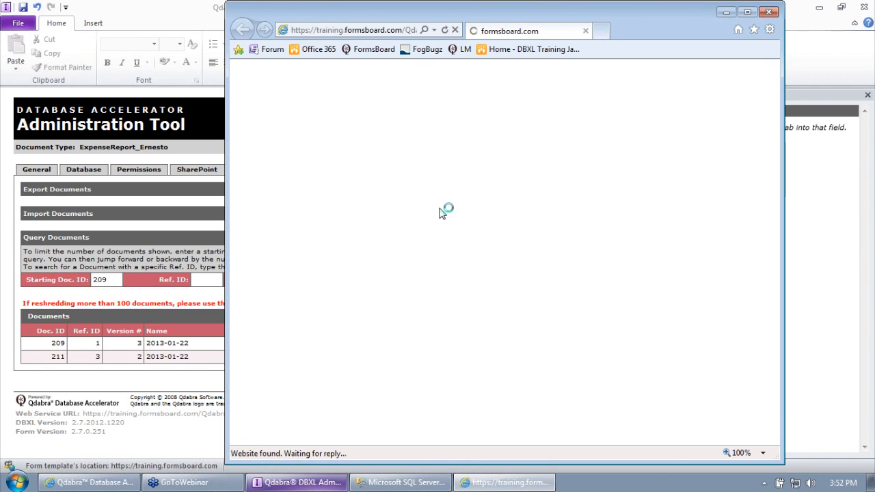
click(381, 209)
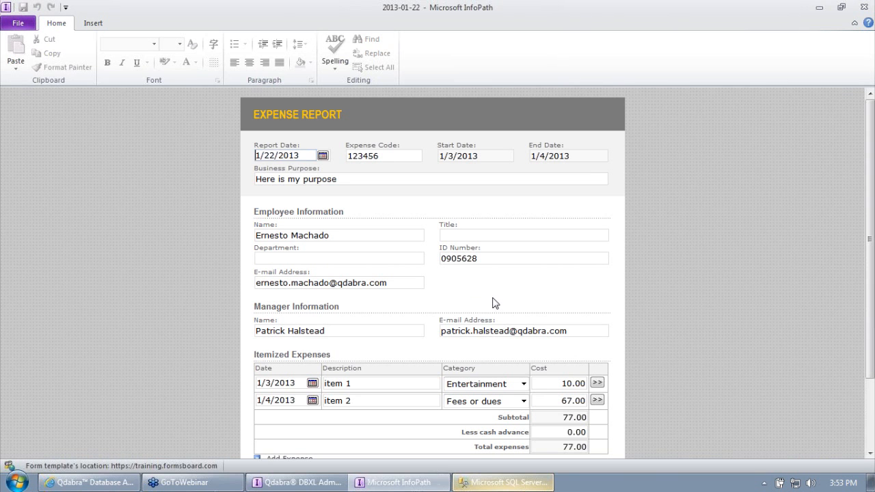
click(371, 256)
text(Sales)
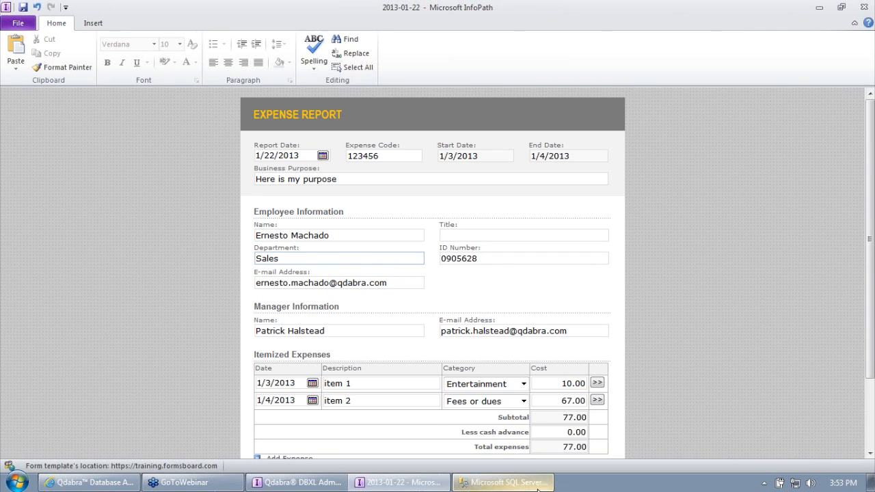
click(266, 331)
scroll(270, 356, down, 3)
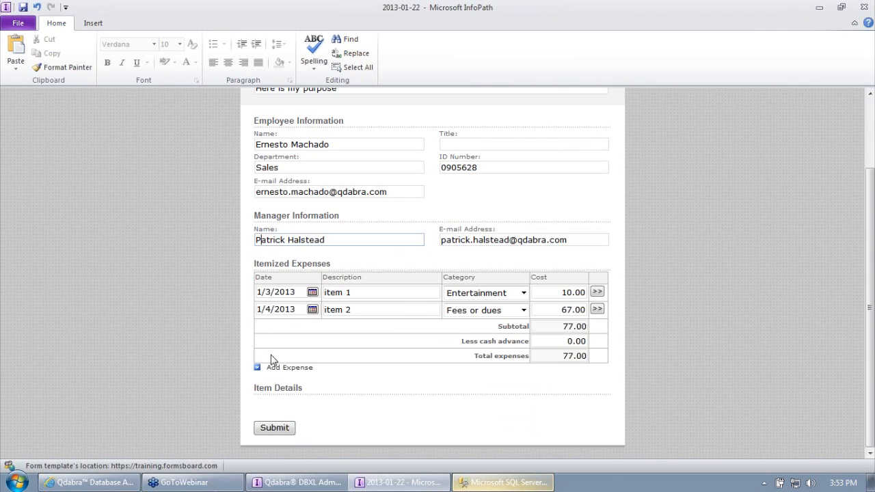
click(274, 429)
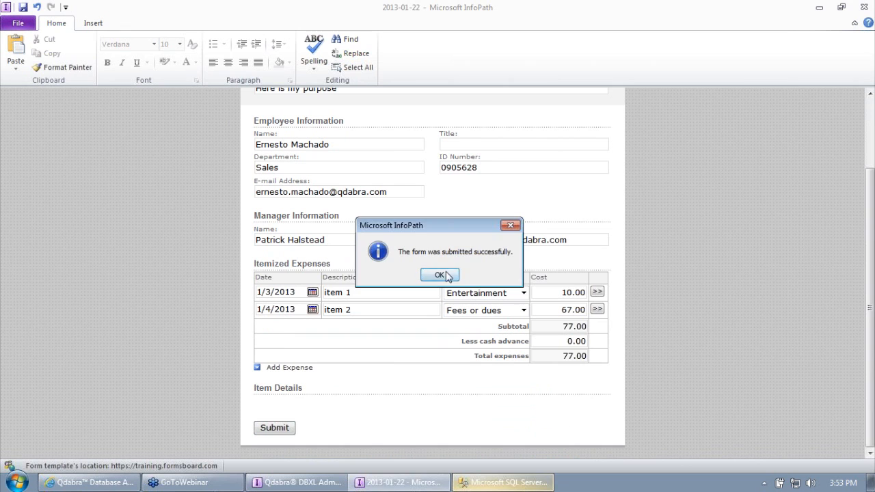
click(448, 274)
Step: Close the form without saving and rerun the ExpenseReports query to see Sales for report 209
click(469, 275)
click(403, 482)
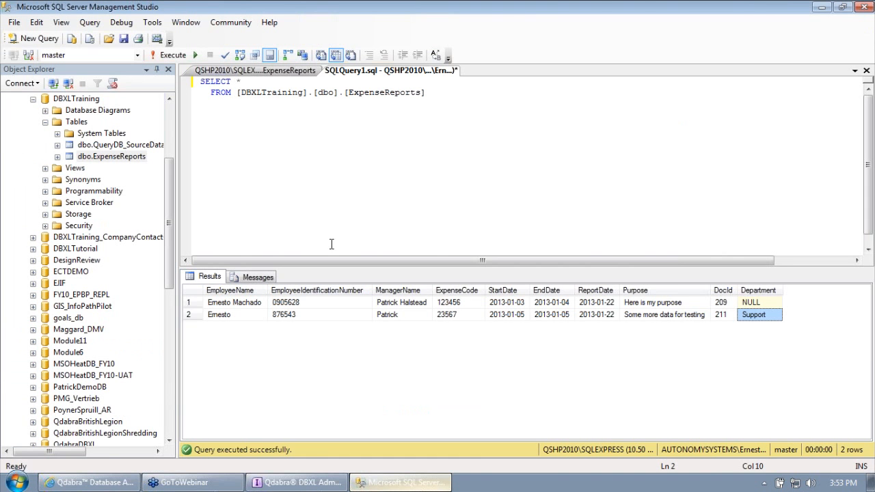
click(168, 54)
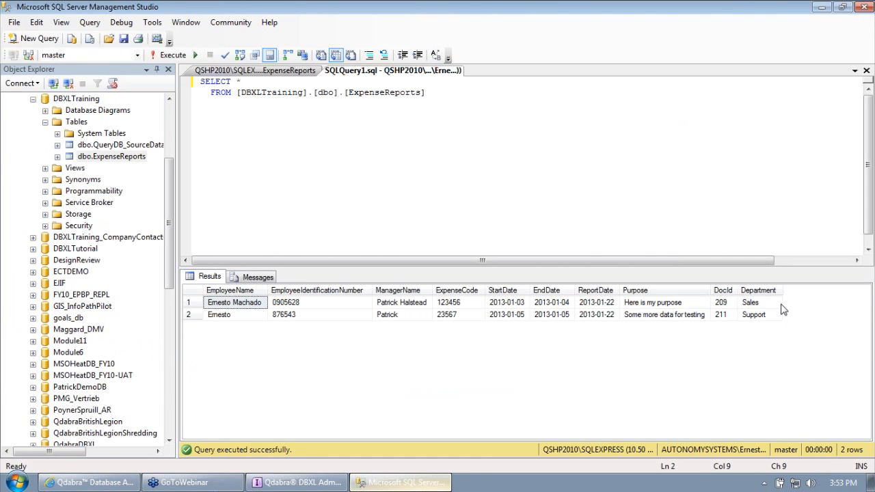
click(770, 305)
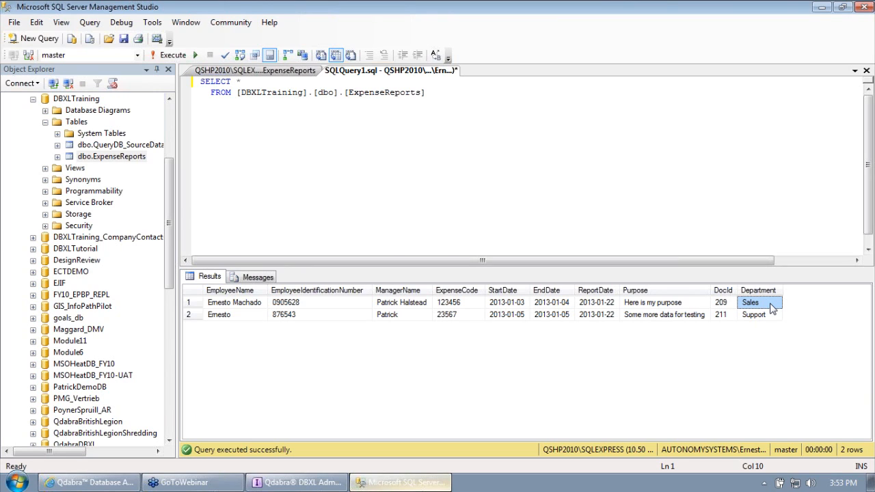
click(299, 484)
click(83, 170)
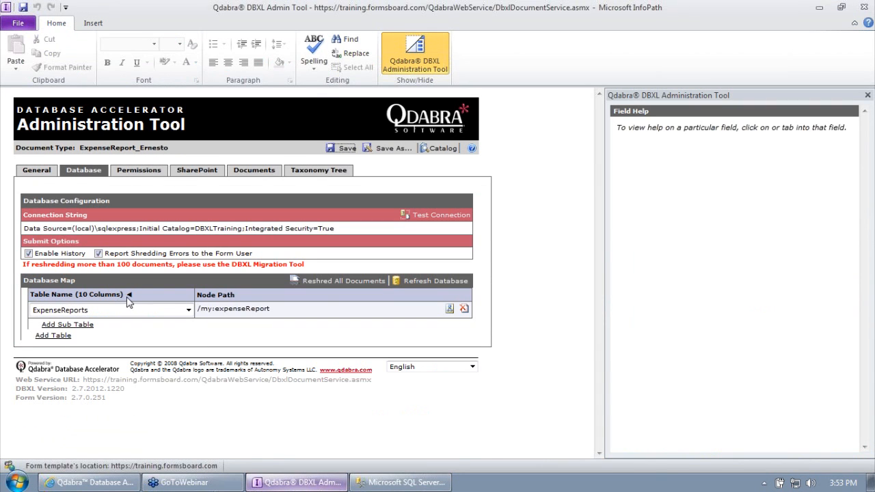
click(128, 295)
scroll(166, 349, down, 3)
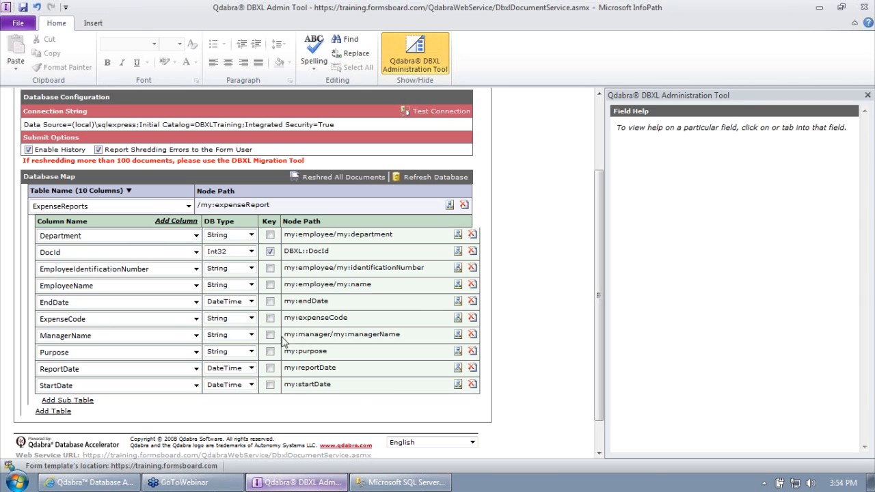
click(404, 483)
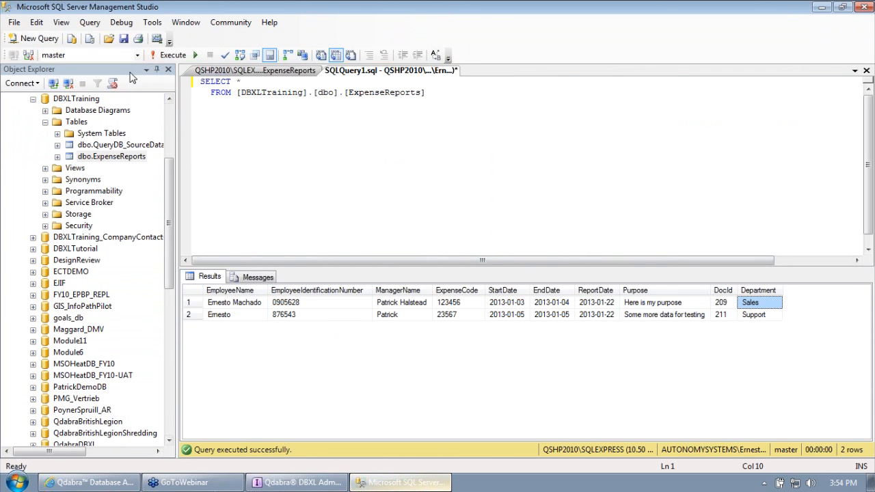
Step: Rerun the ExpenseReports query, then minimise SSMS to reach the Lab 1 Start form on the desktop
click(167, 55)
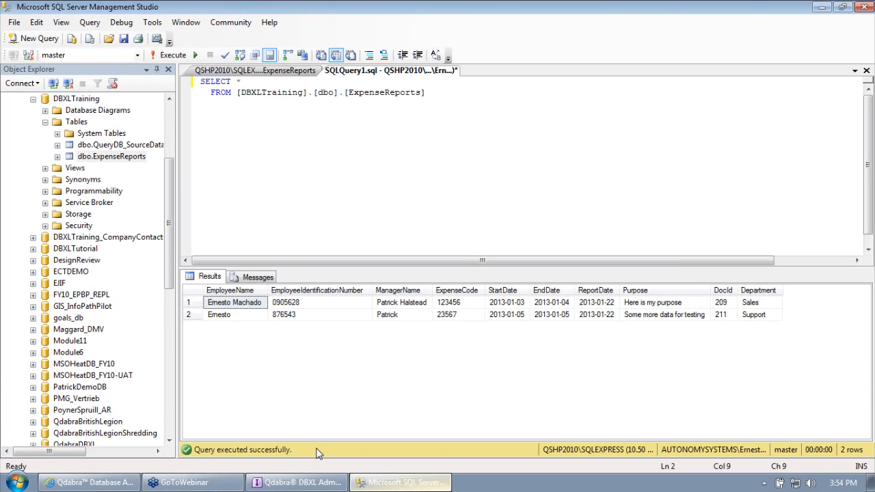
click(403, 482)
right_click(365, 84)
Step: Open the Lab 1 Start form in design mode, maximised, with a wider Fields pane
click(400, 104)
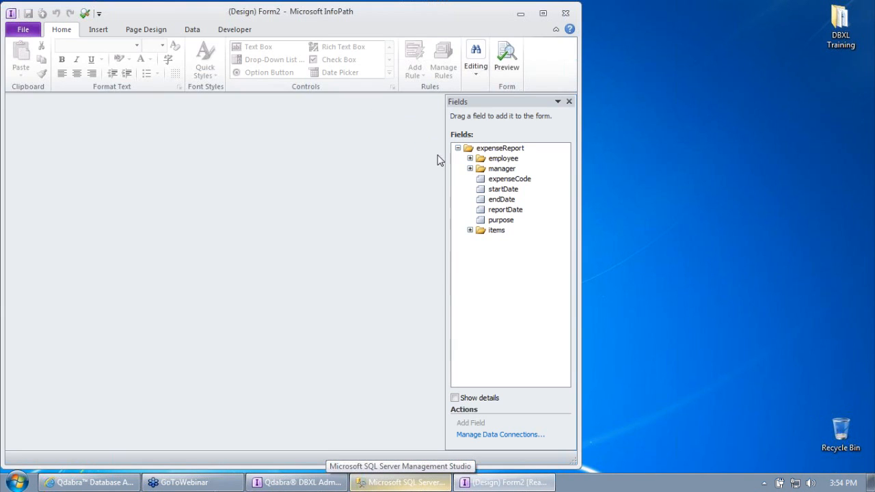
double_click(465, 20)
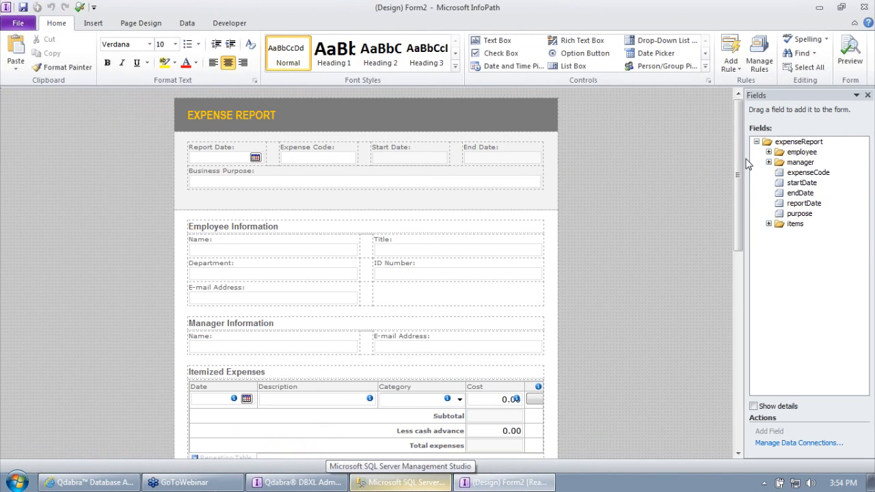
drag(744, 161, 592, 163)
Step: Expand the employee, manager, items and item field groups, collapse item, then close the design
click(619, 164)
click(616, 152)
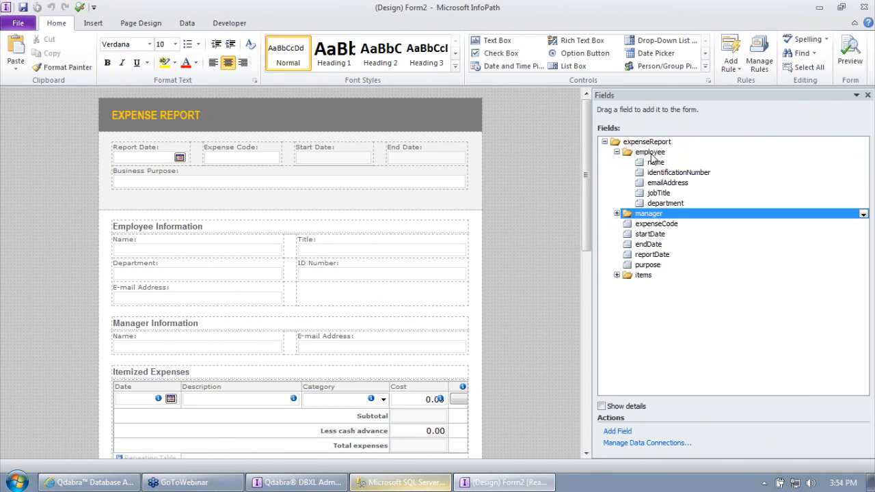
click(616, 213)
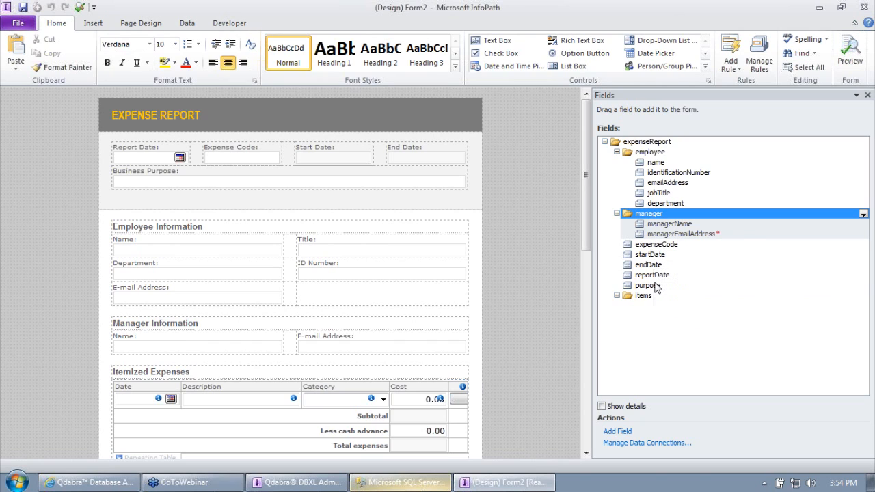
click(617, 296)
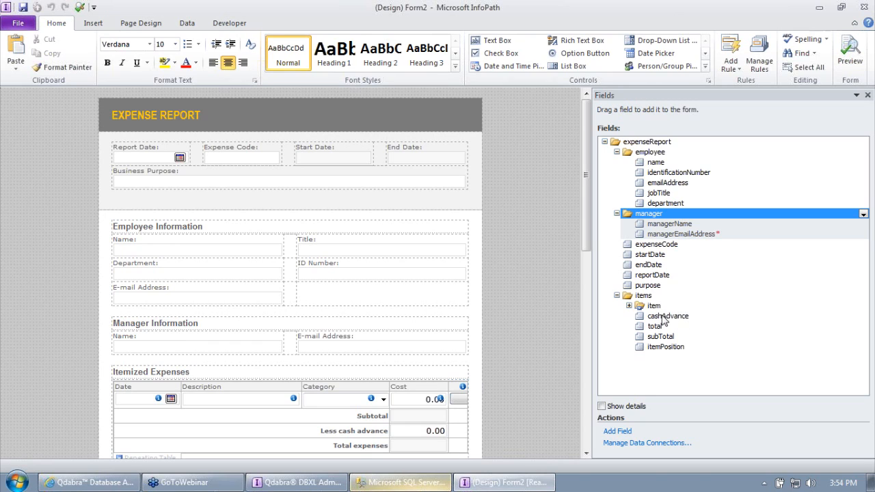
click(628, 306)
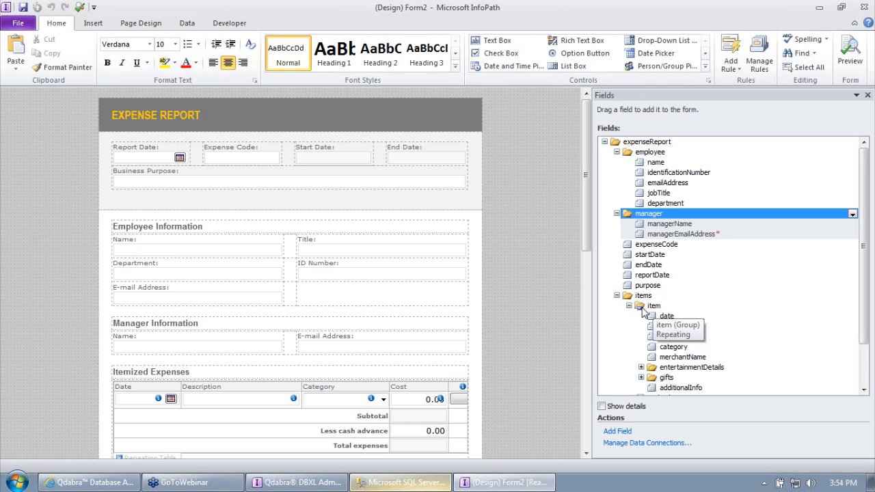
click(628, 306)
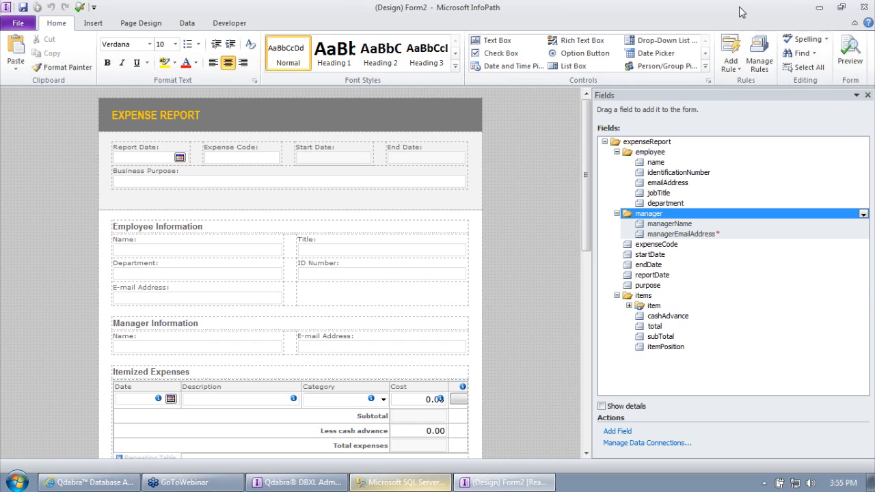
click(861, 7)
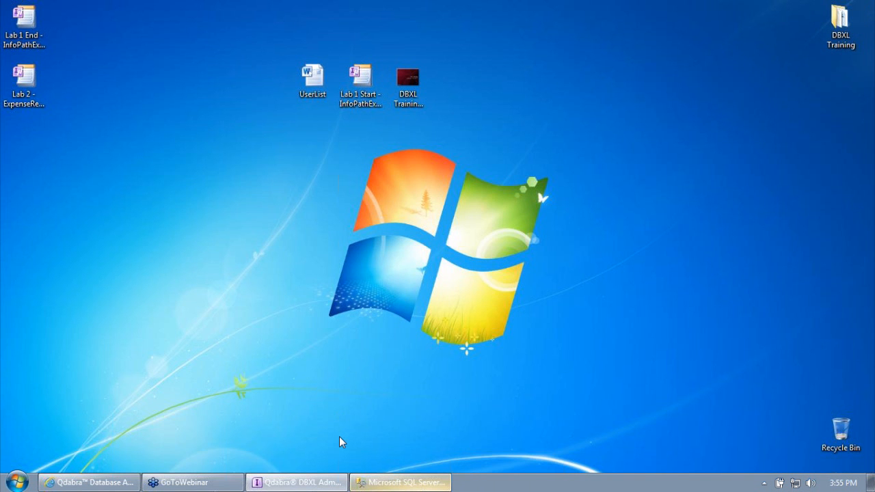
Step: Bring back SSMS and create a new table under DBXLTraining's Tables
click(393, 482)
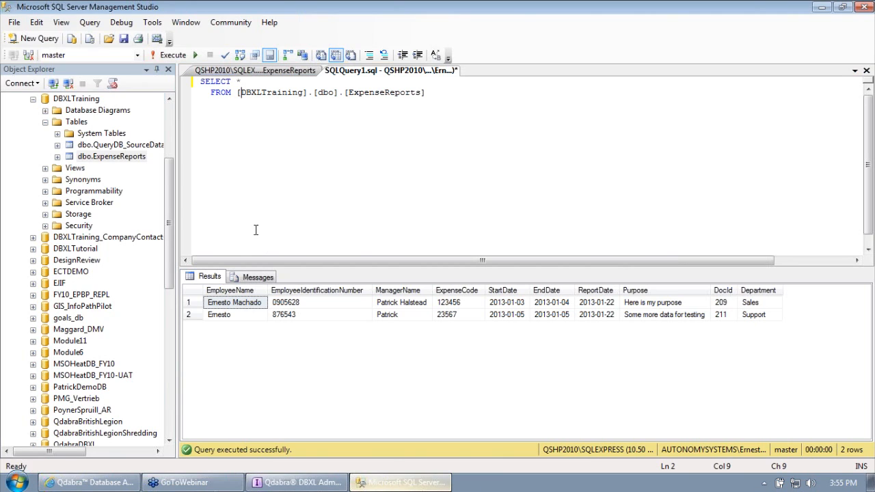
right_click(83, 124)
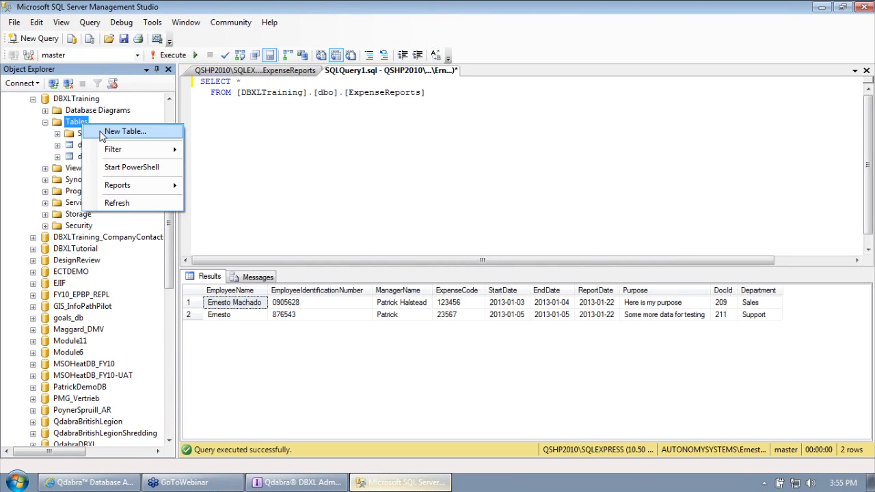
click(101, 136)
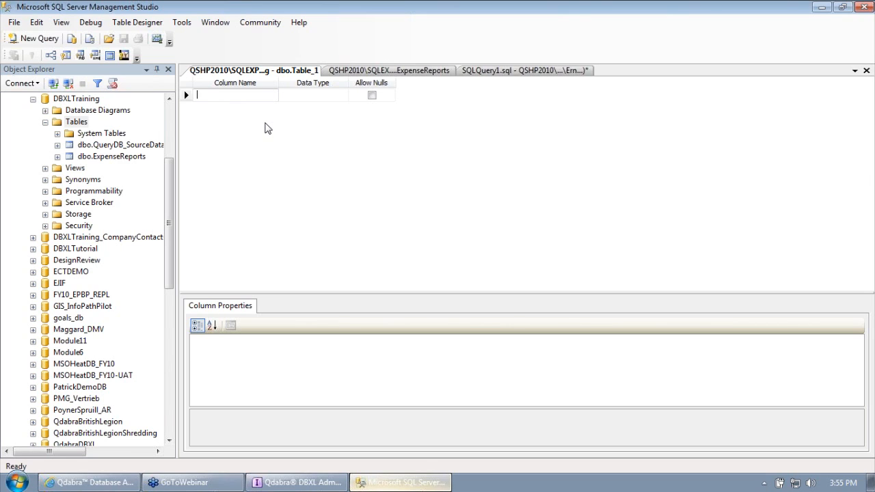
Step: Open the expense form design beside SSMS with the items and item groups expanded
click(872, 483)
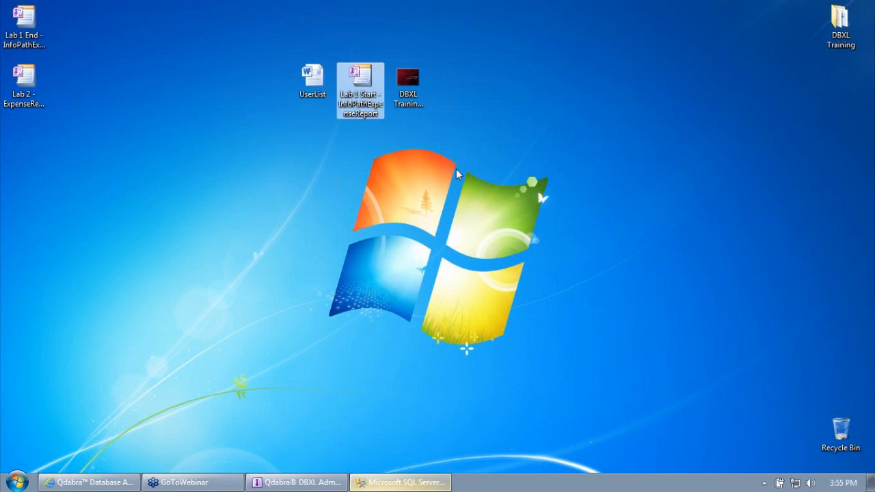
right_click(363, 92)
click(380, 115)
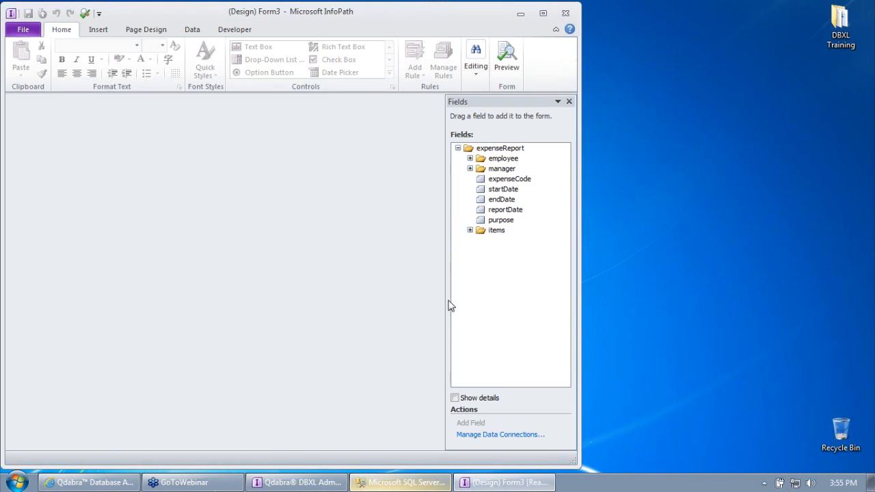
drag(363, 13, 544, 12)
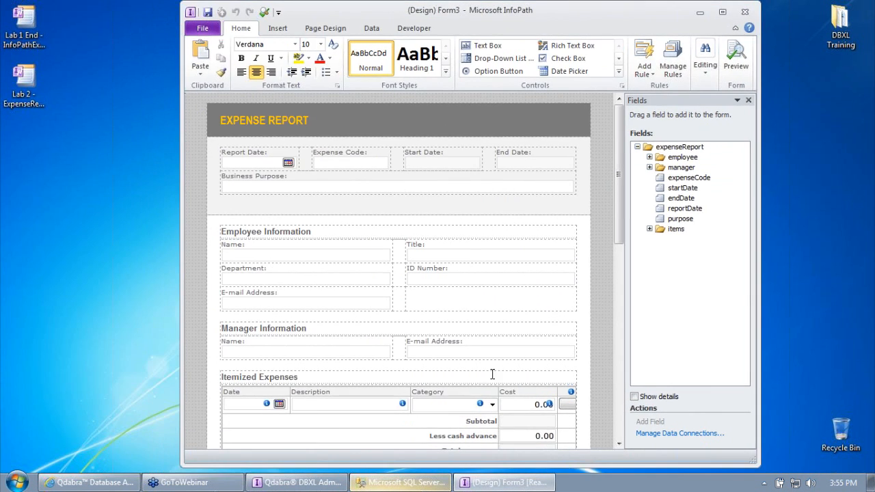
click(432, 488)
double_click(645, 3)
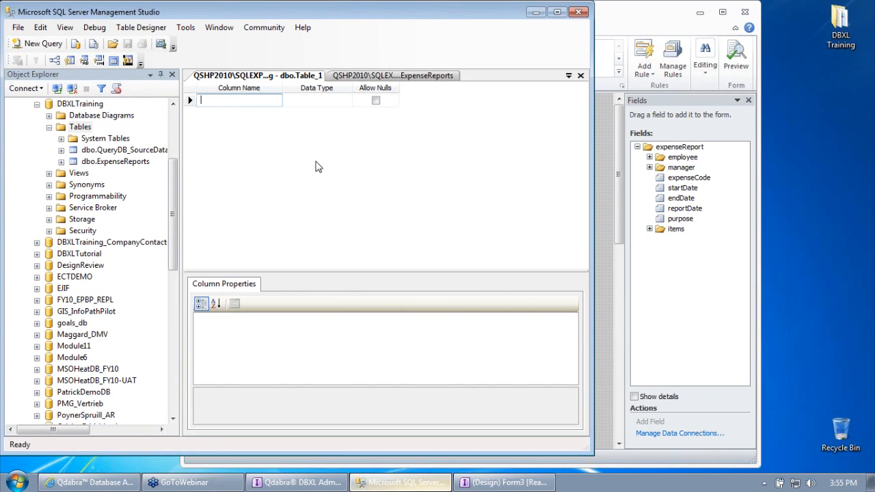
click(657, 233)
click(649, 229)
click(662, 238)
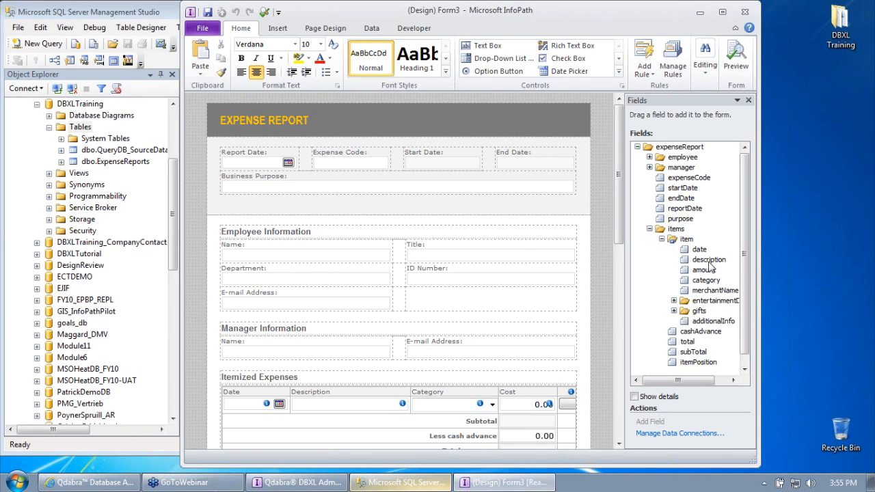
key(alt+Tab)
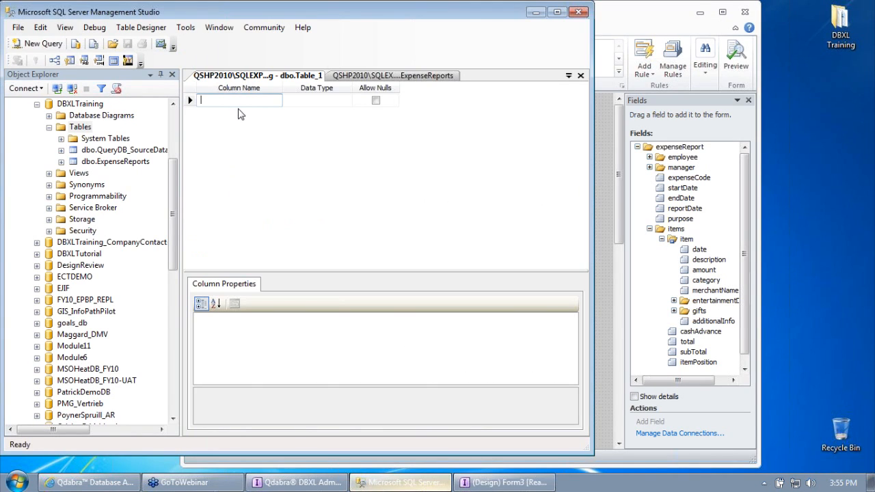
Step: Add the Date (date) and Description (nvarchar(50)) columns to the new table
text(Date)
key(Tab)
text(date)
key(Tab)
key(Tab)
text(Description)
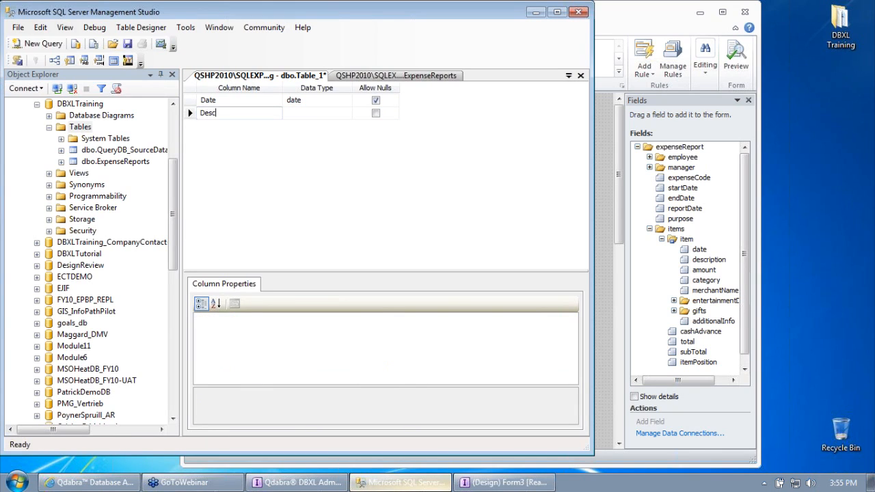
key(Tab)
text(nvarchar(50))
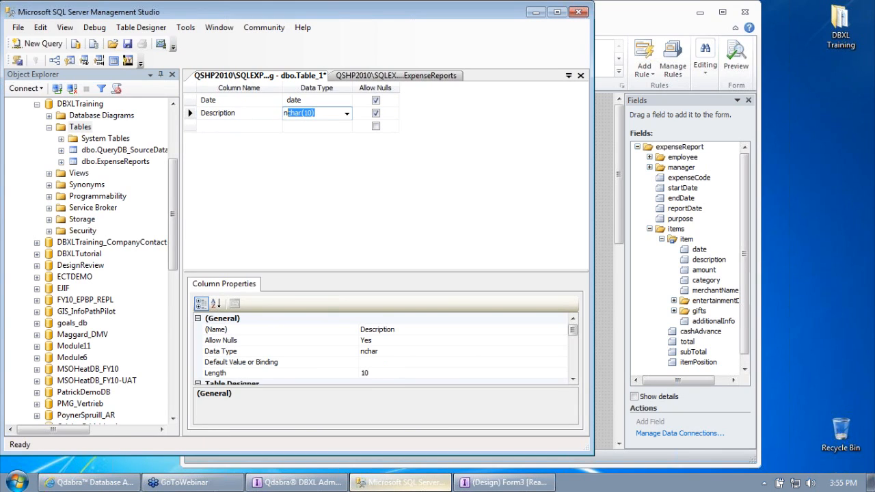
key(Tab)
key(Tab)
Step: Add the Amount (float) and Category (nvarchar(50)) columns
text(Amoun)
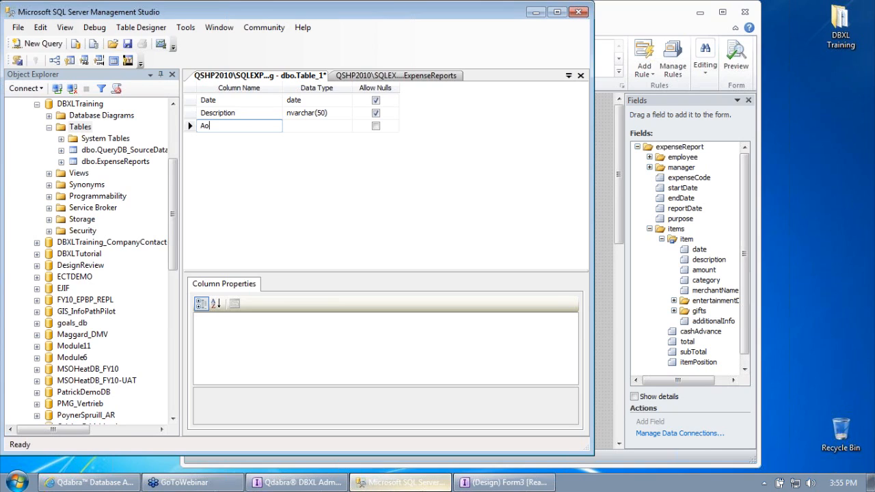
text(t)
key(Tab)
text(float)
key(Tab)
key(Tab)
text(Cat)
text(egr)
text(ory)
key(Tab)
text(nvarchar(50))
key(Tab)
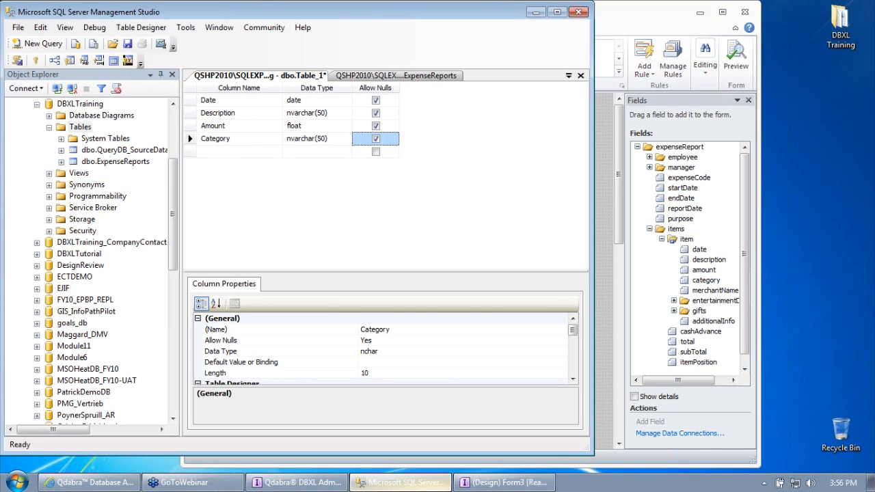
key(Tab)
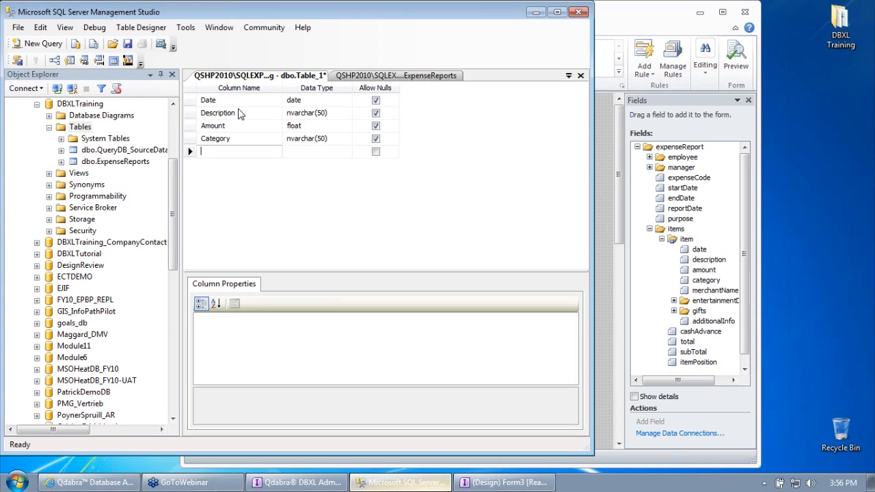
Step: Add an ExpenseReportID int column that does not allow nulls
text(ExpenseReportID)
key(Tab)
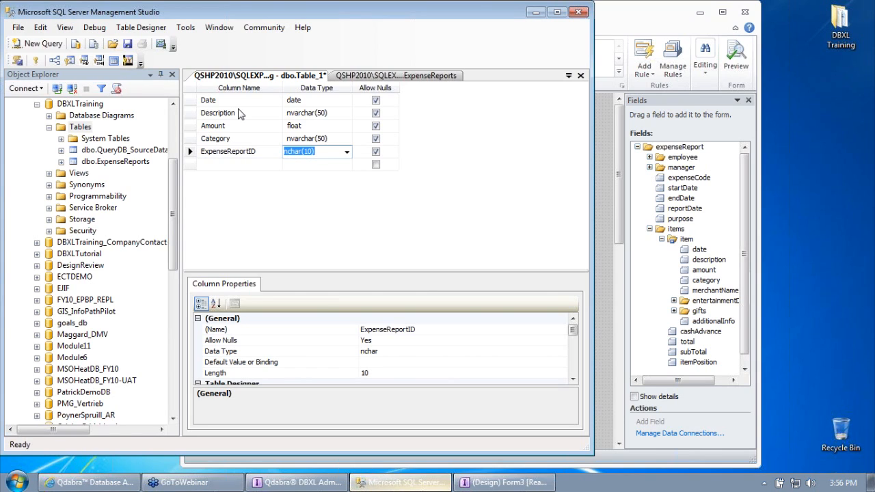
text(int)
key(Tab)
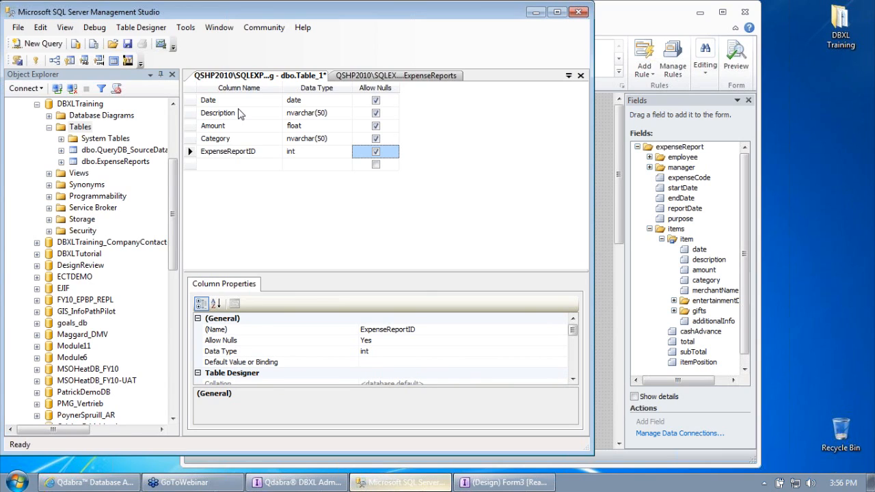
key(space)
key(Tab)
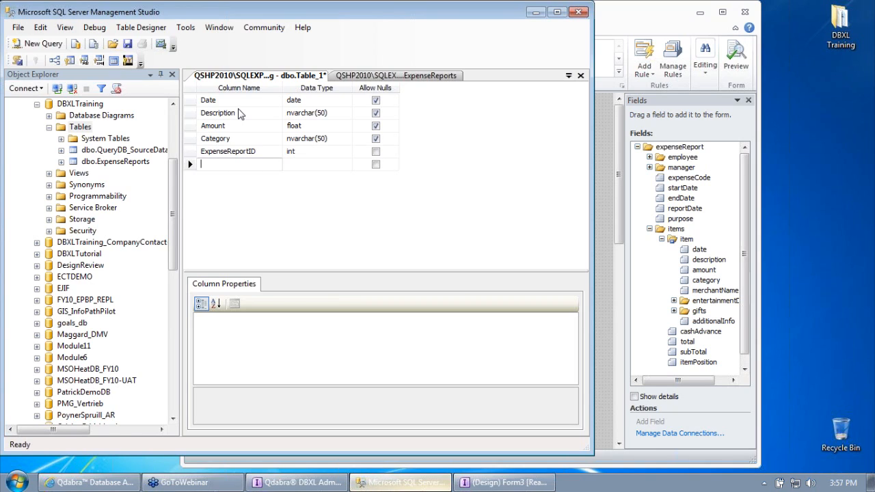
Step: Add an ItemID column of type int
text(ItemID)
key(Tab)
text(int)
key(Tab)
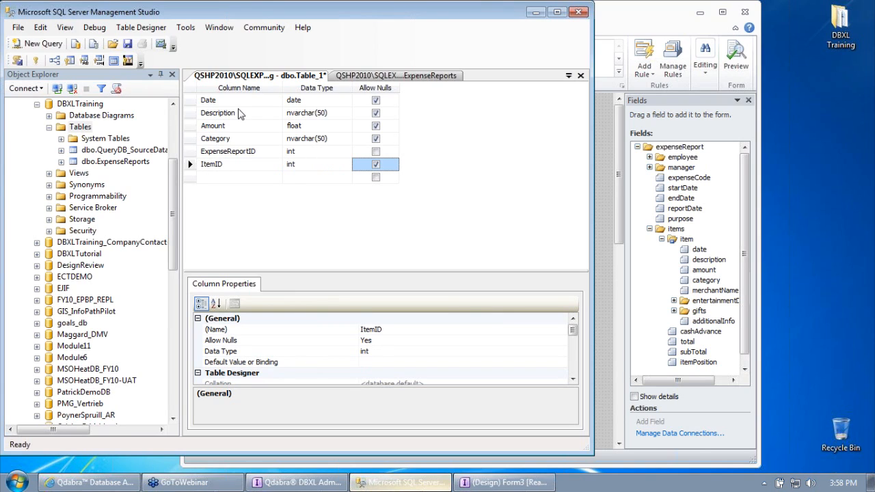
Step: Make ItemID non-nullable, set it as primary key, and set Is Identity to Yes
click(375, 164)
right_click(191, 168)
click(211, 174)
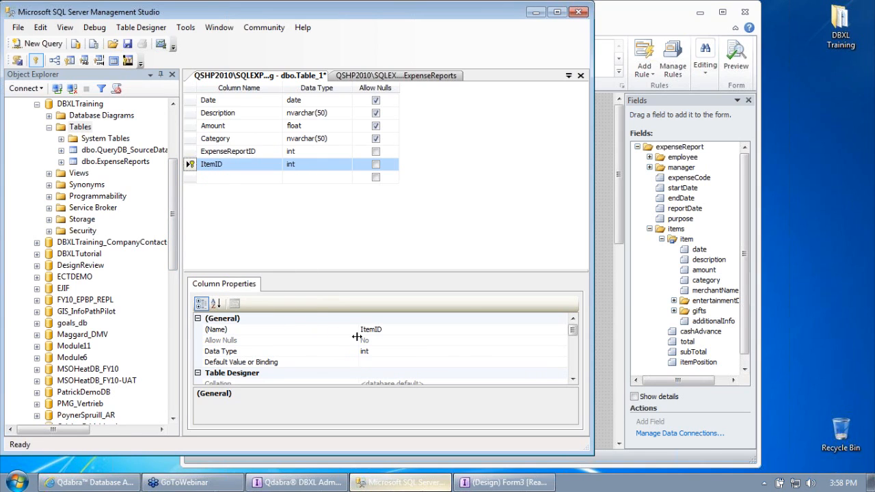
drag(576, 334, 586, 361)
click(197, 340)
click(408, 351)
click(562, 351)
click(557, 364)
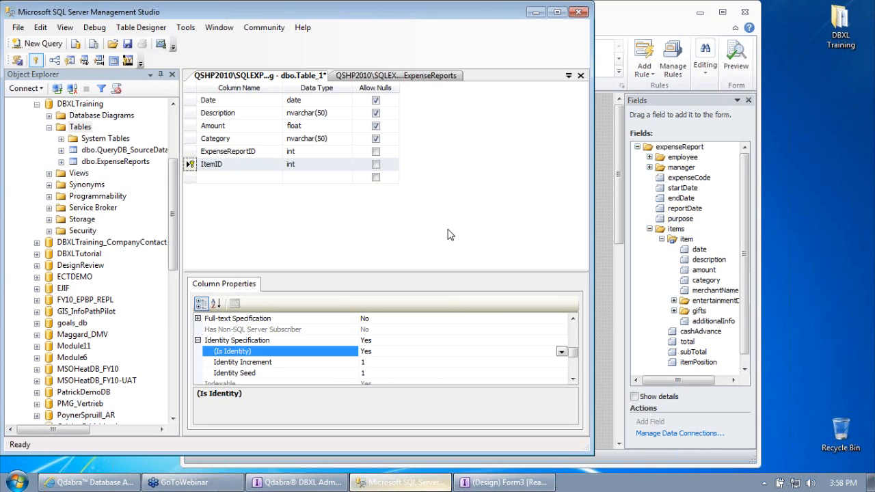
Step: Save the new table with the name ExpenseReportItems
click(127, 43)
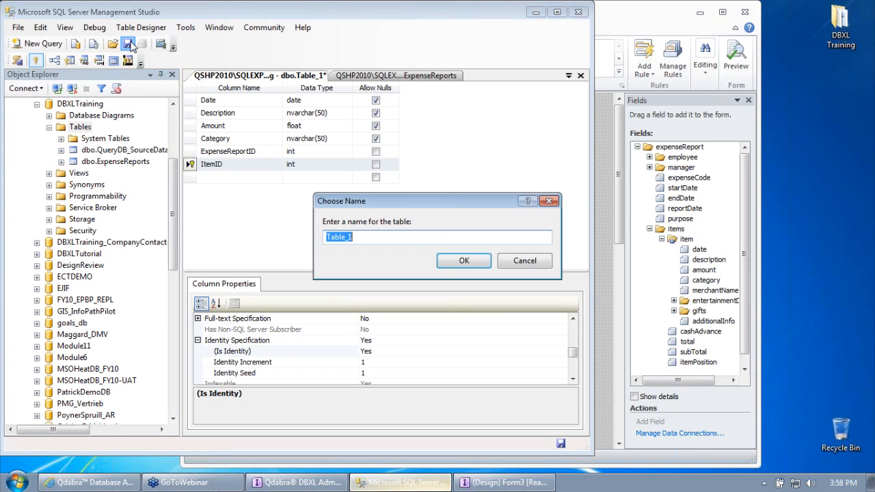
text(ExpenseRep)
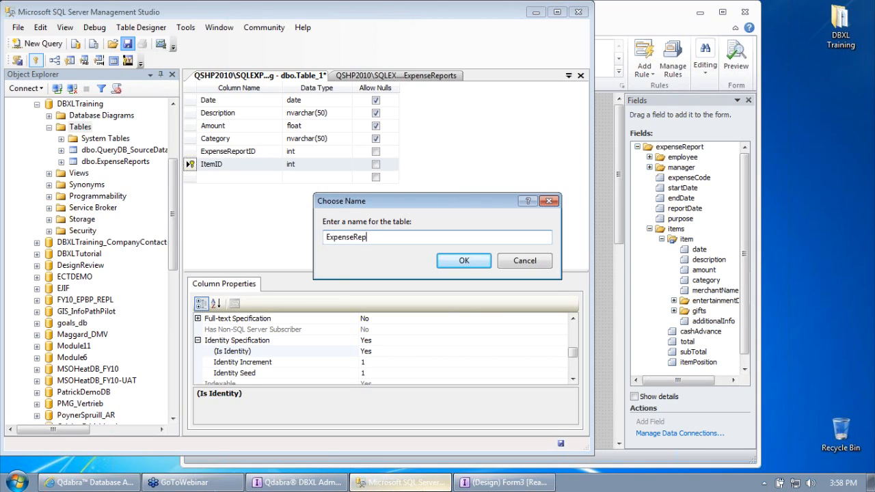
text(ortItems)
click(456, 266)
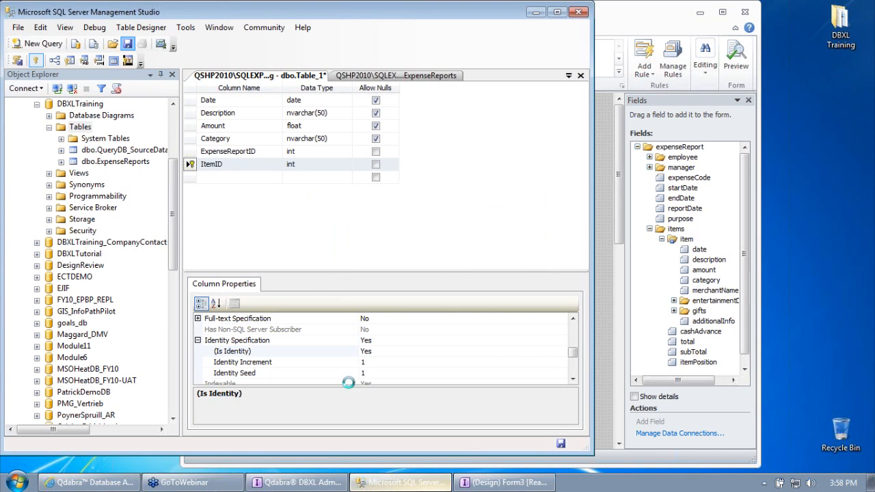
click(320, 484)
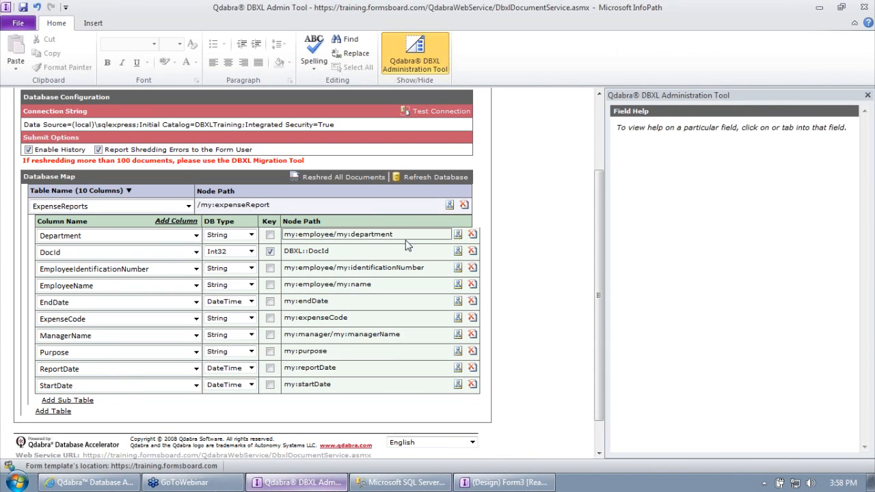
Step: Reload the database tables and add an ExpenseReportItems sub-table under ExpenseReports
click(424, 180)
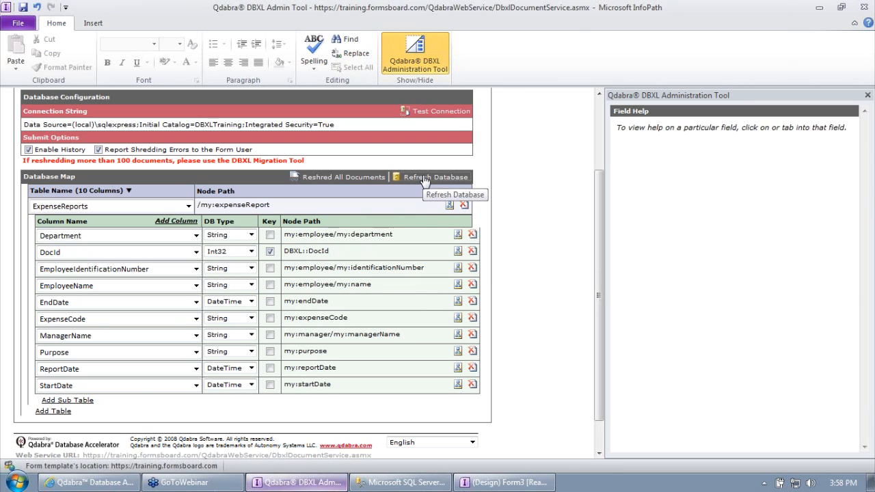
scroll(540, 273, down, 2)
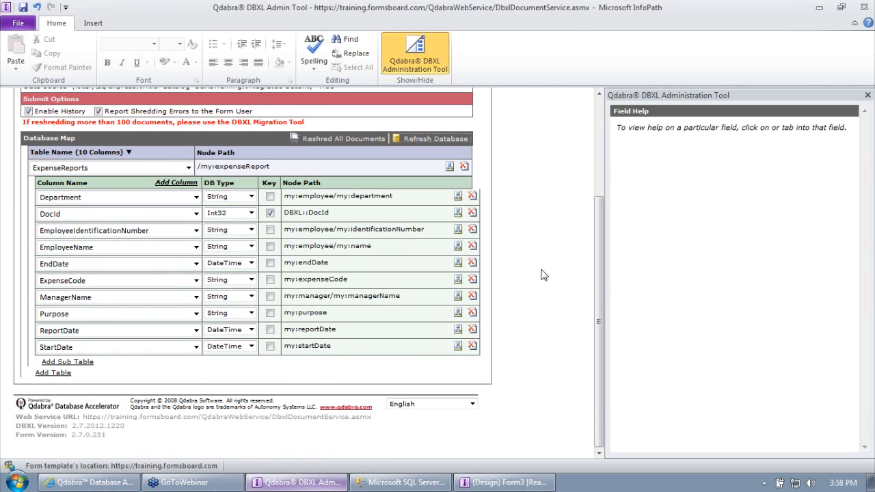
click(89, 367)
scroll(185, 417, down, 2)
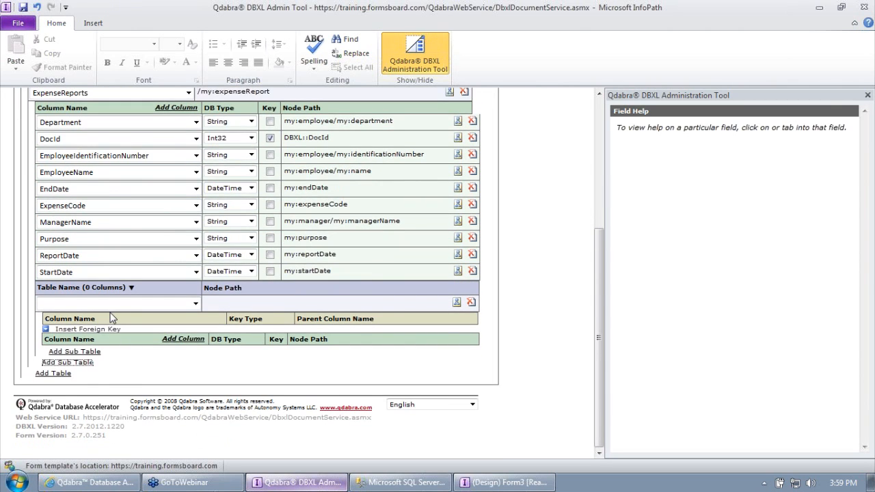
click(118, 304)
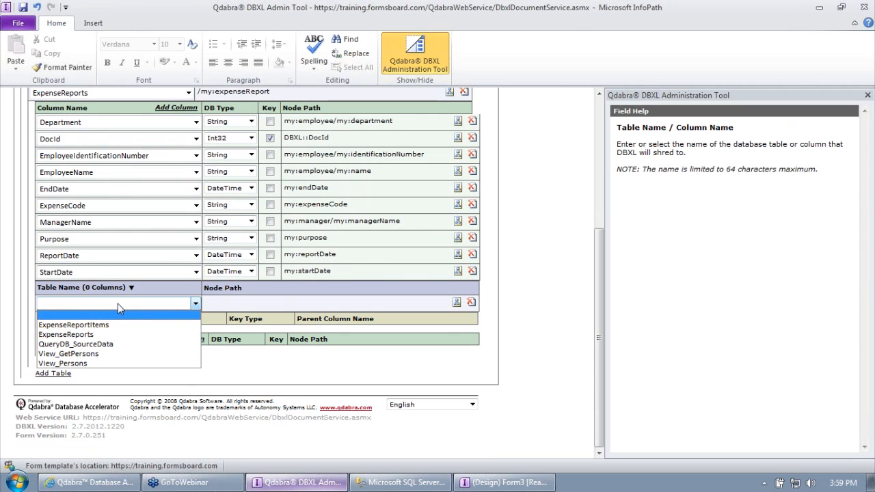
click(115, 326)
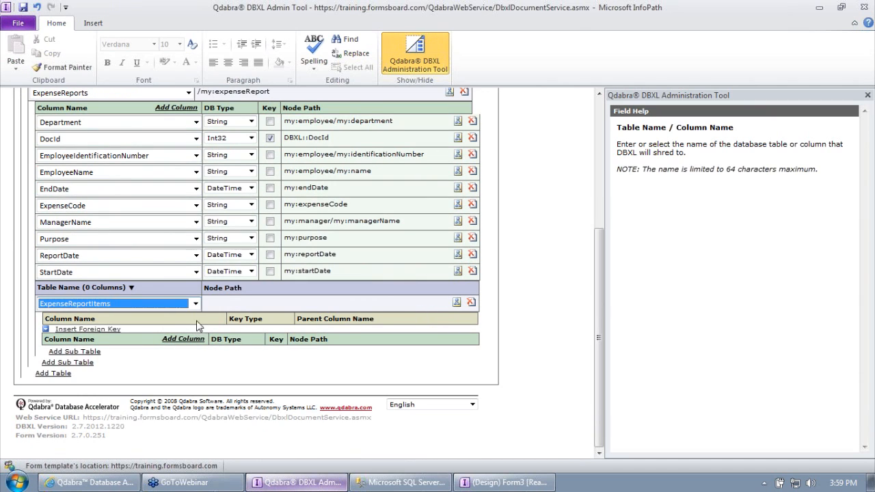
Step: Set the sub-table's node path to my:items/my:item from the schema tree
click(230, 303)
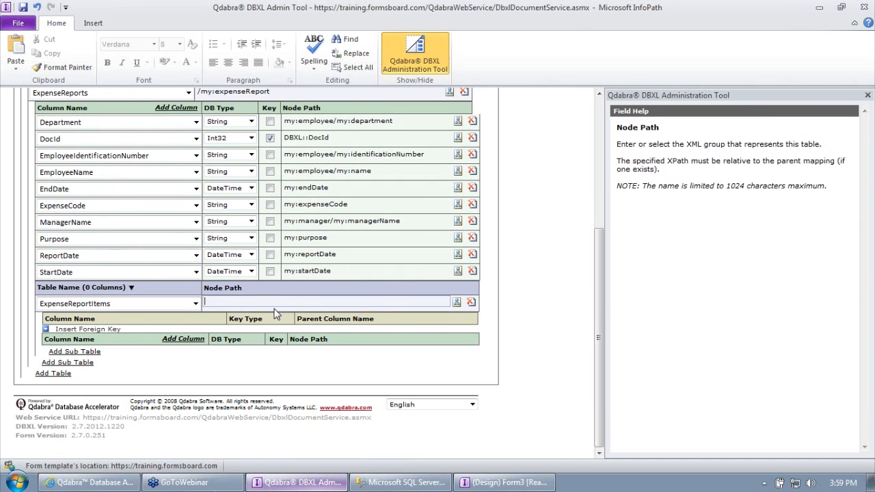
click(457, 303)
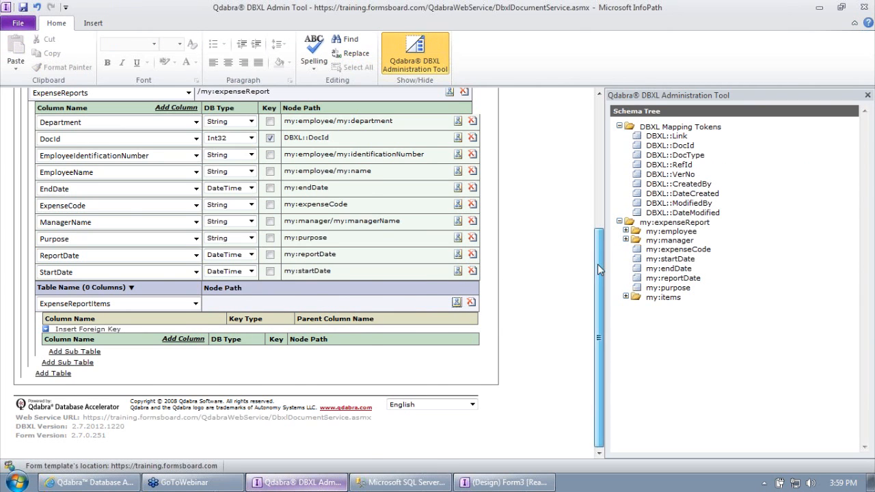
scroll(597, 264, up, 1)
click(686, 222)
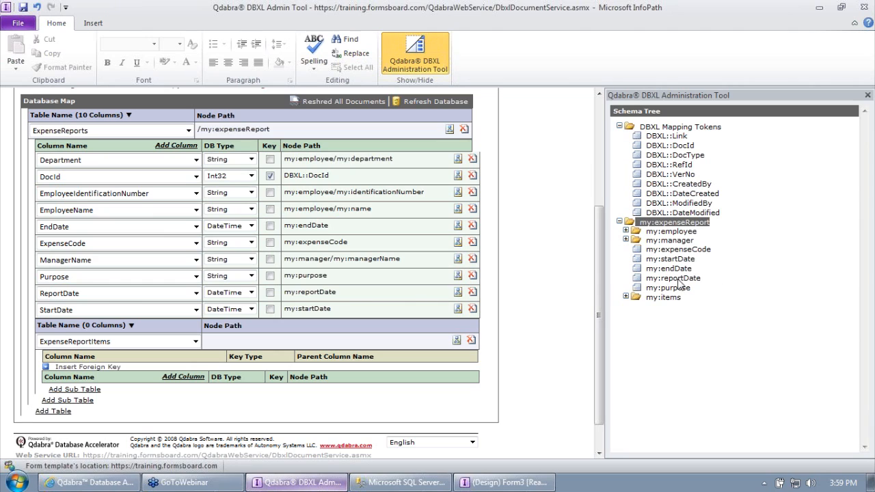
click(625, 297)
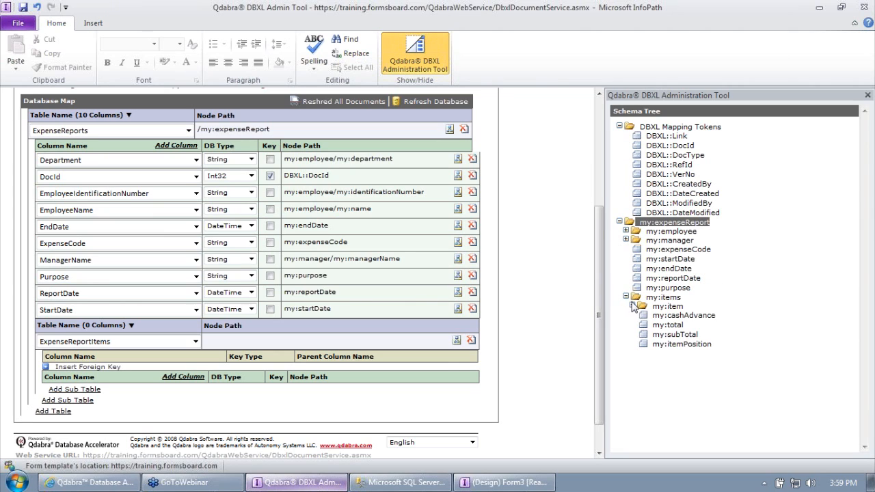
click(632, 306)
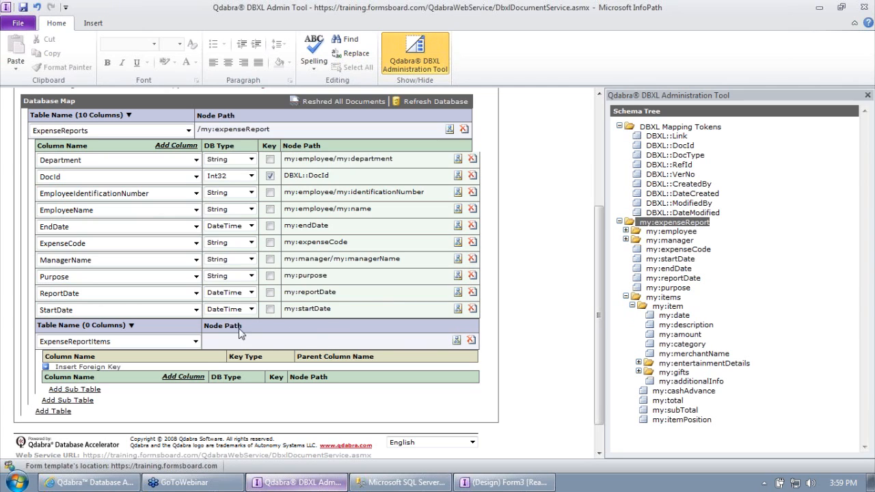
mouse_move(247, 331)
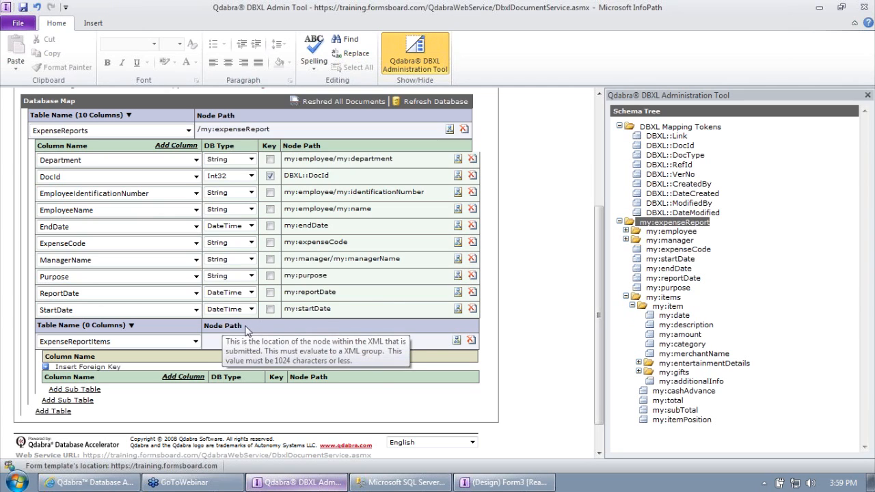
click(504, 483)
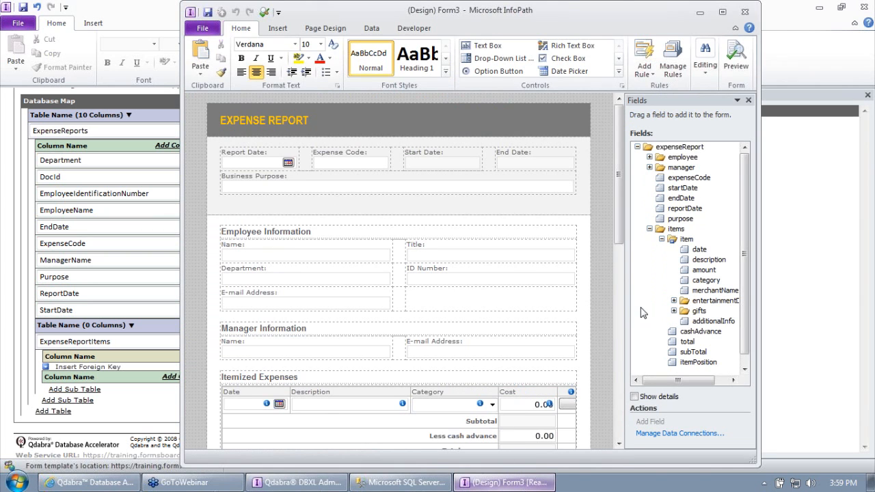
click(678, 230)
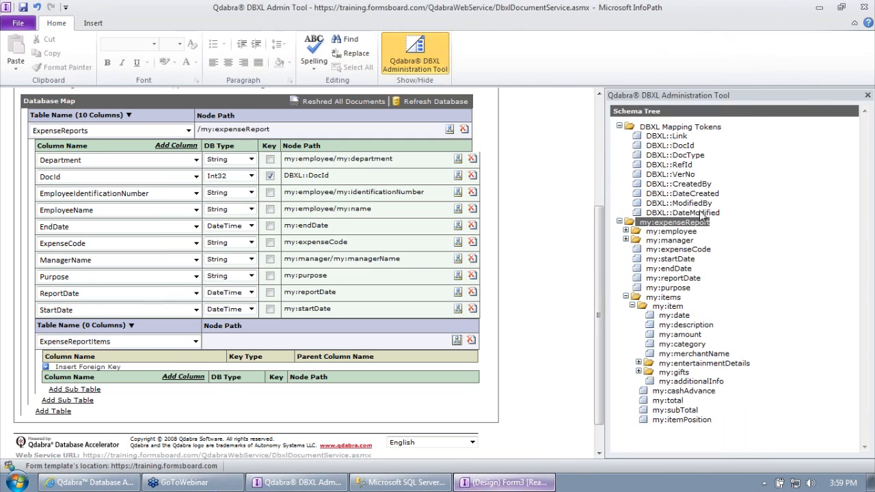
click(700, 12)
click(671, 307)
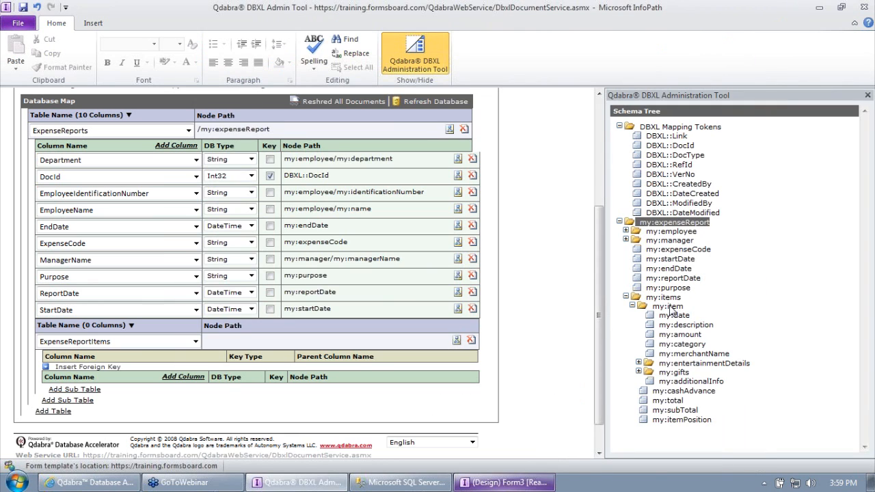
click(264, 340)
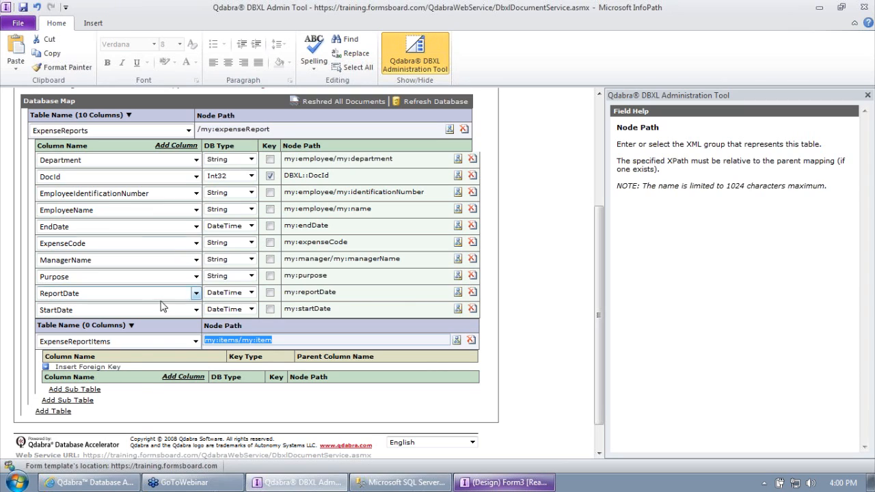
Step: Insert a foreign key on ExpenseReportItems from ExpenseReportID to the parent DocId
click(101, 368)
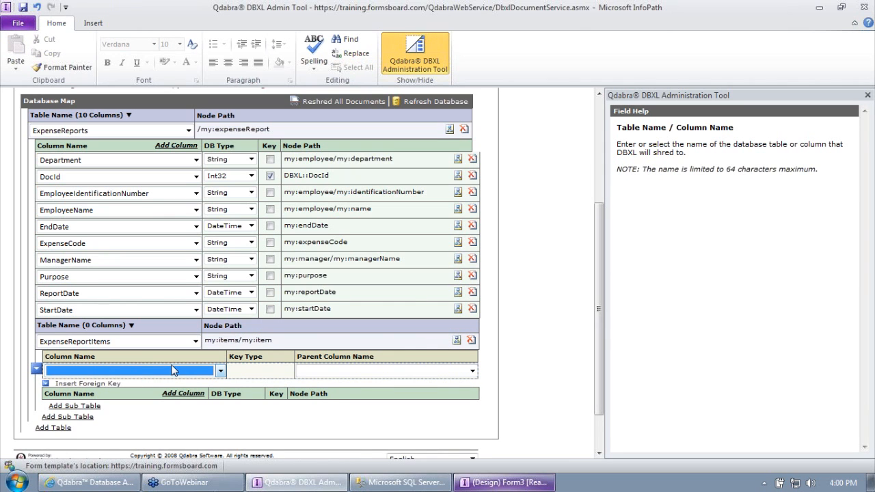
click(401, 482)
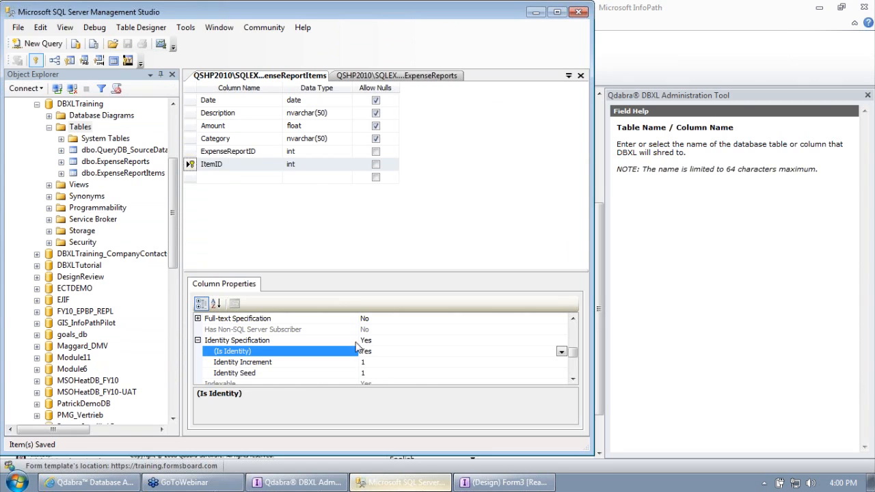
click(190, 151)
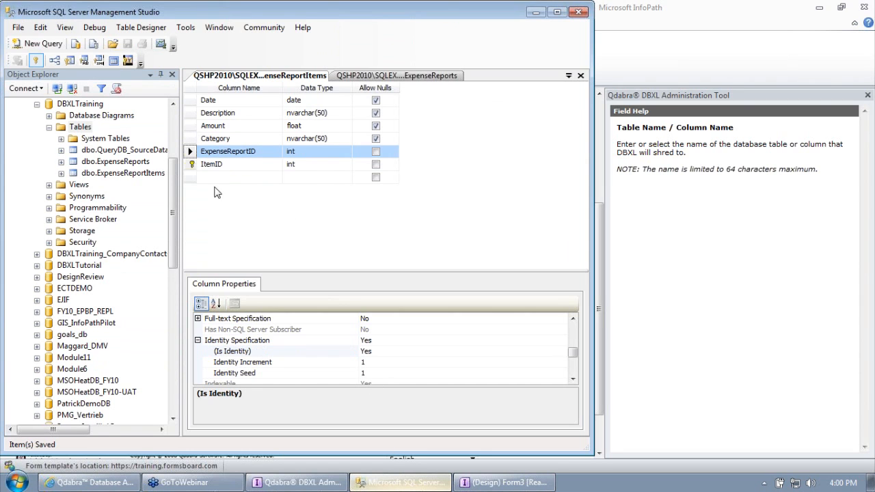
click(536, 12)
click(124, 370)
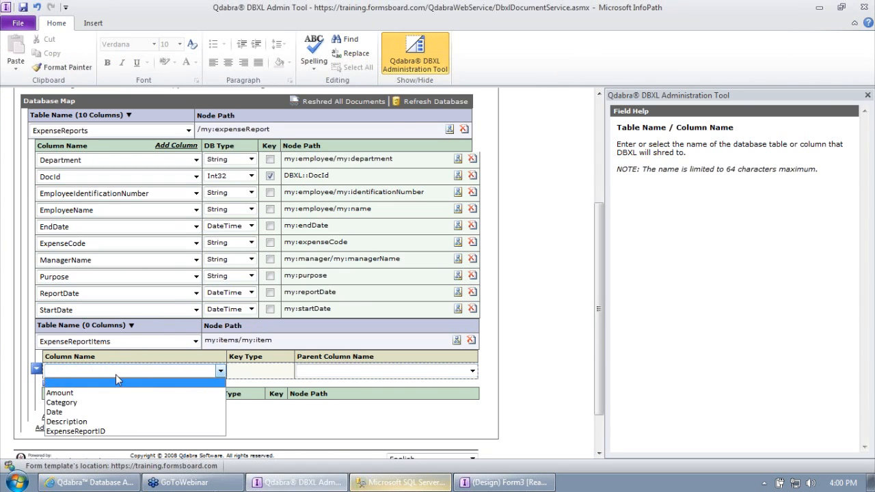
click(111, 435)
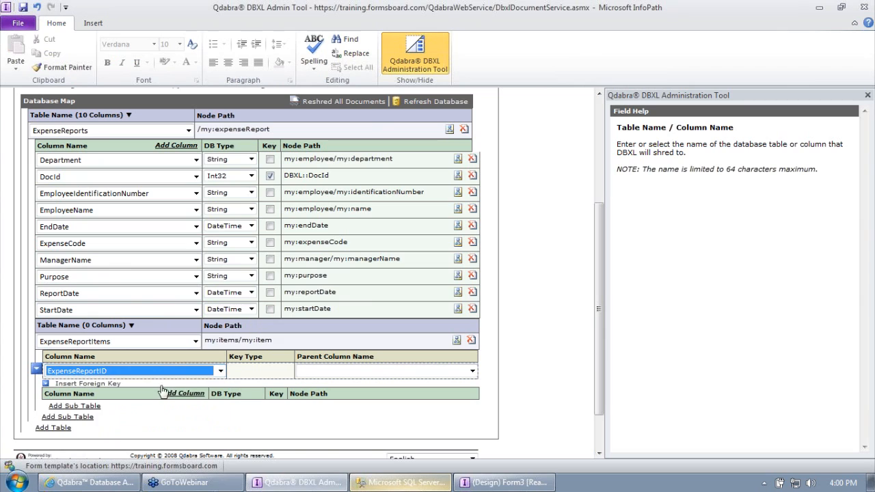
click(331, 373)
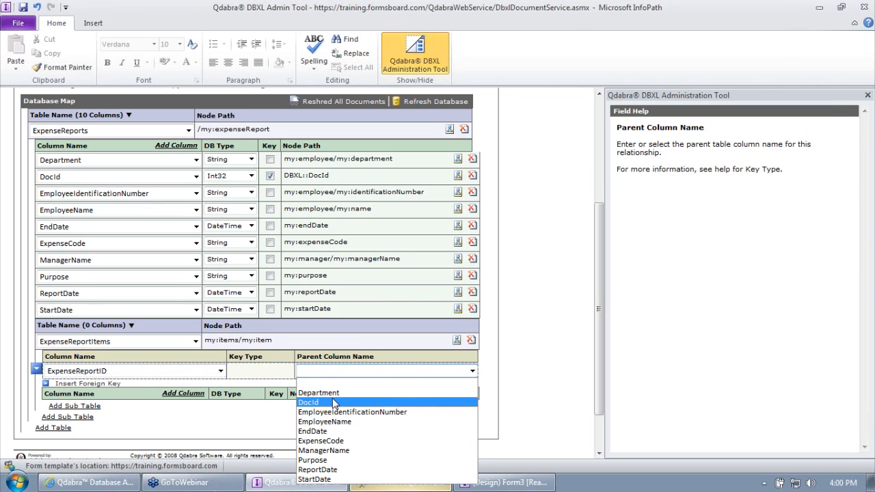
click(334, 402)
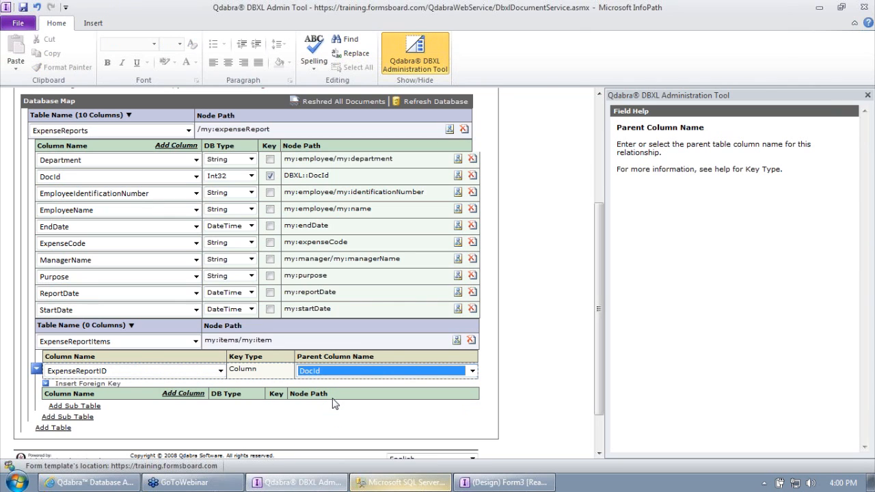
Step: Add four ExpenseReportItems columns named Amount, Category, Date and Description
click(182, 395)
click(183, 394)
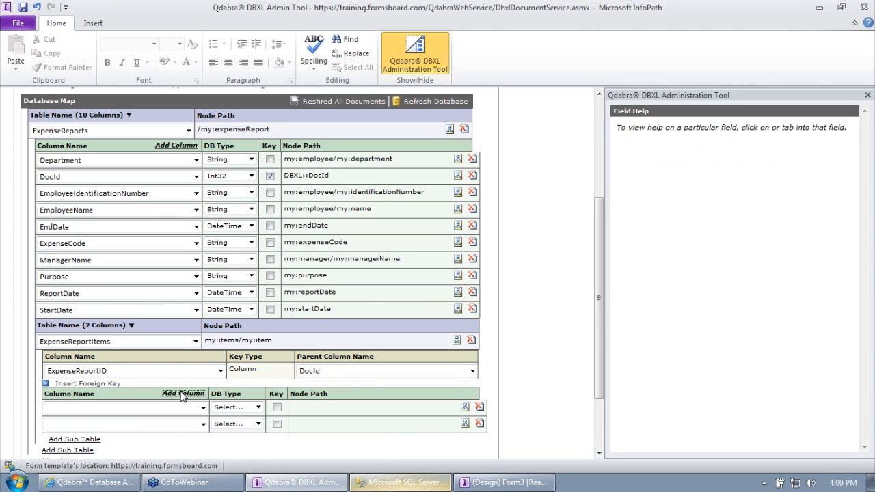
click(183, 395)
click(185, 408)
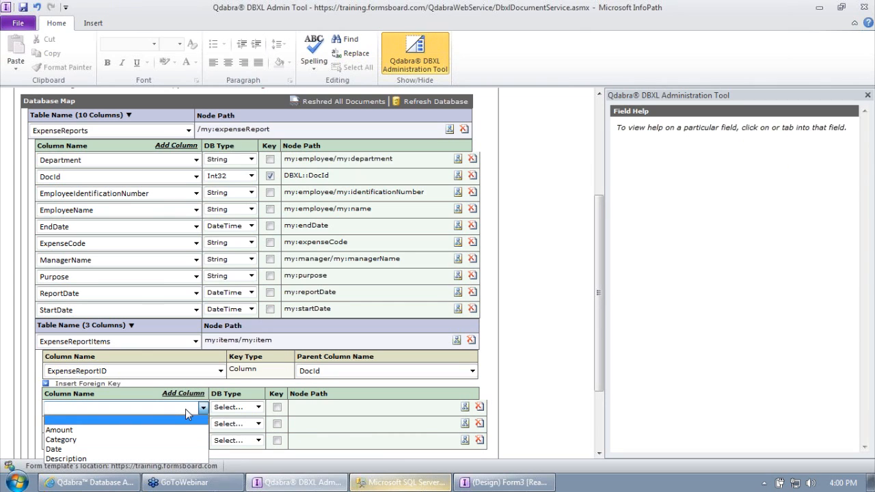
click(164, 428)
click(147, 445)
click(140, 441)
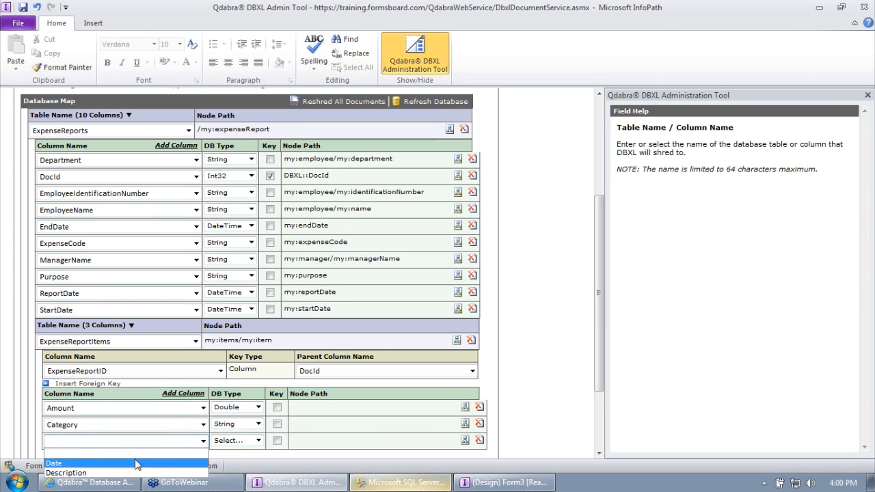
click(135, 462)
scroll(600, 314, down, 3)
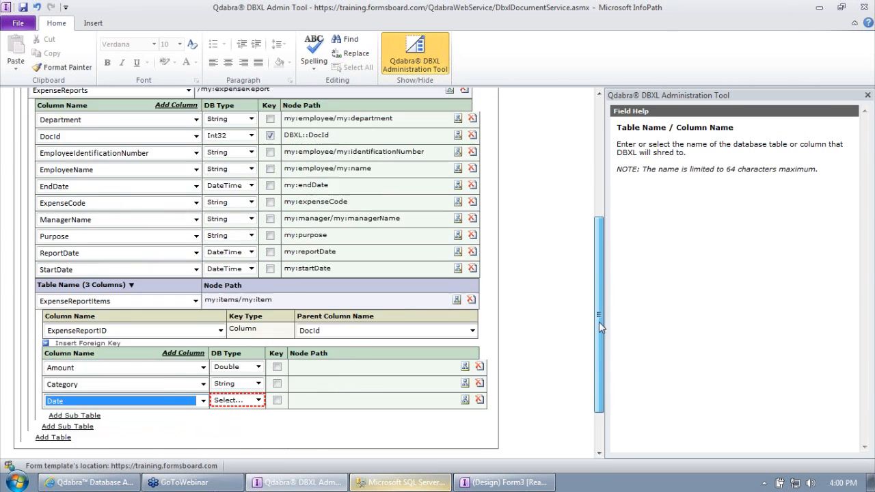
click(183, 288)
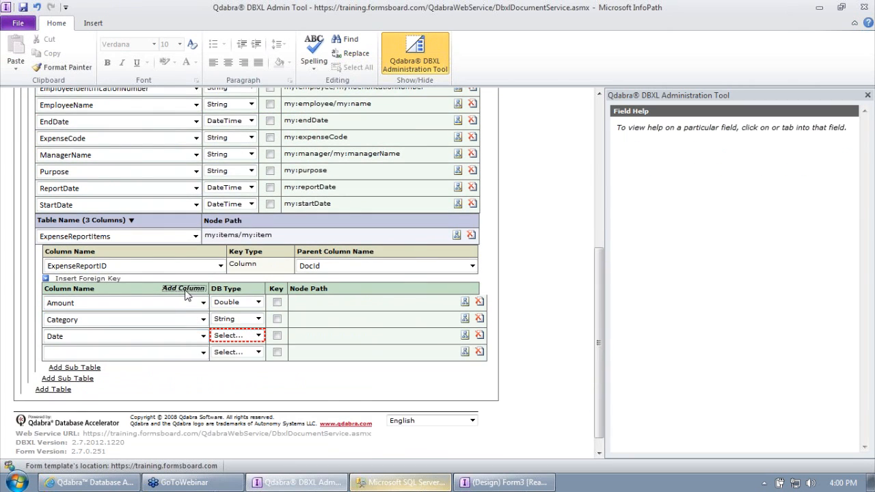
click(157, 353)
click(150, 375)
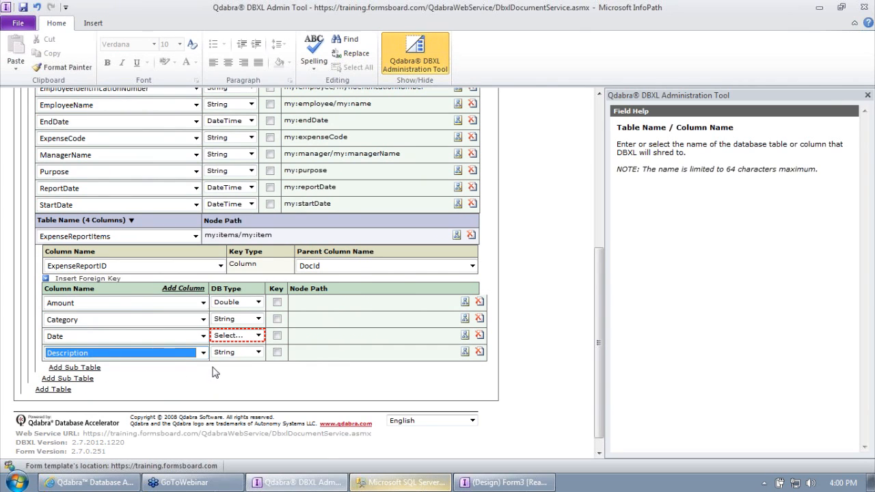
Step: Set the Date column's DB type to DateTime
click(238, 338)
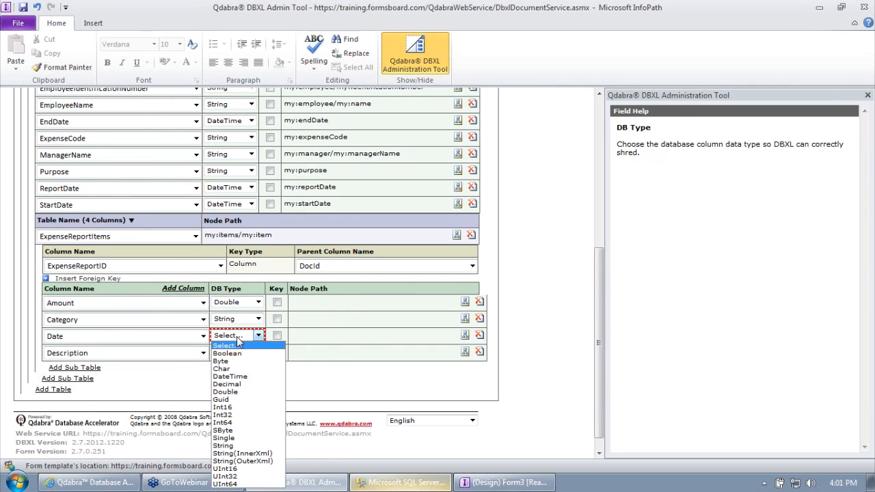
click(237, 377)
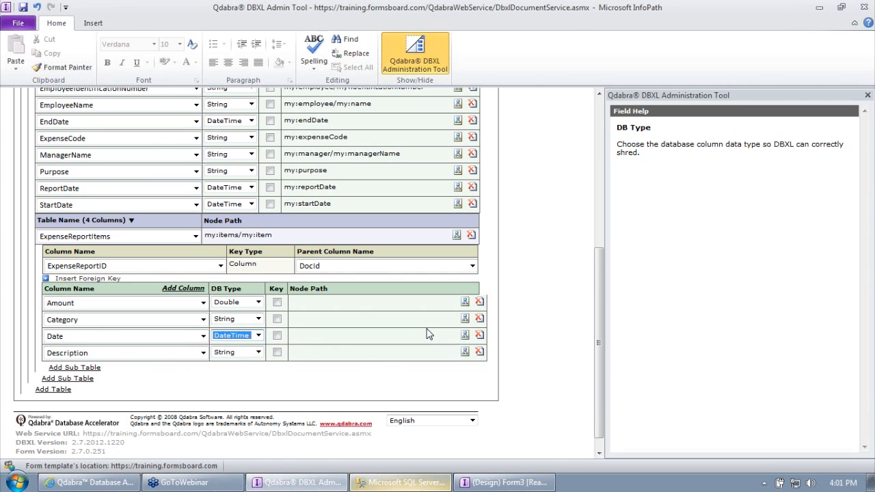
click(465, 319)
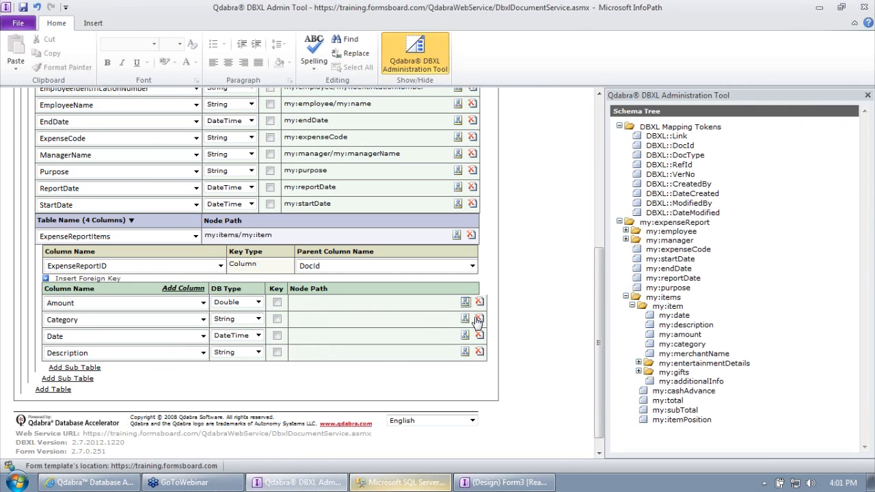
Step: Map the Amount column to my:amount and check the table node paths
click(687, 334)
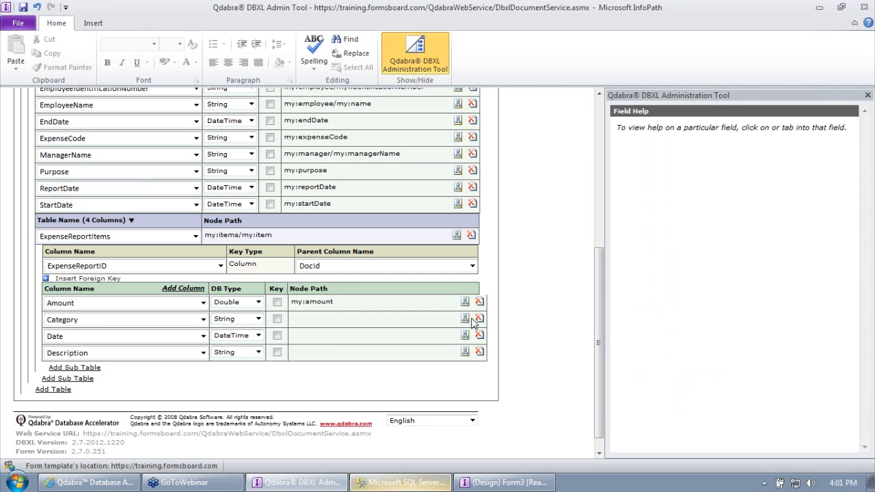
drag(351, 303, 273, 313)
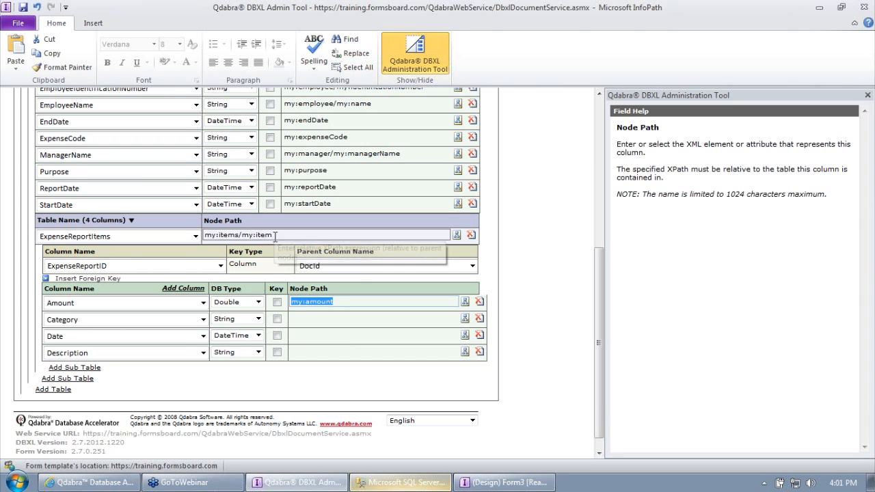
drag(275, 236, 209, 239)
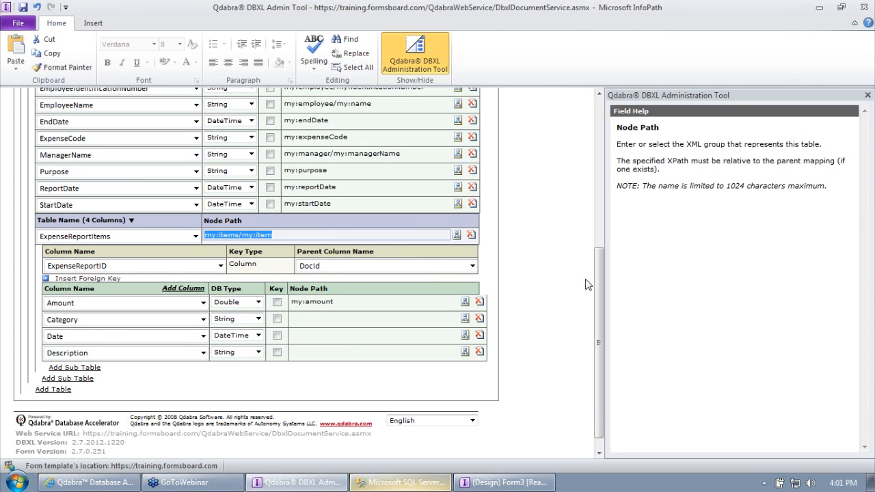
drag(598, 287, 598, 195)
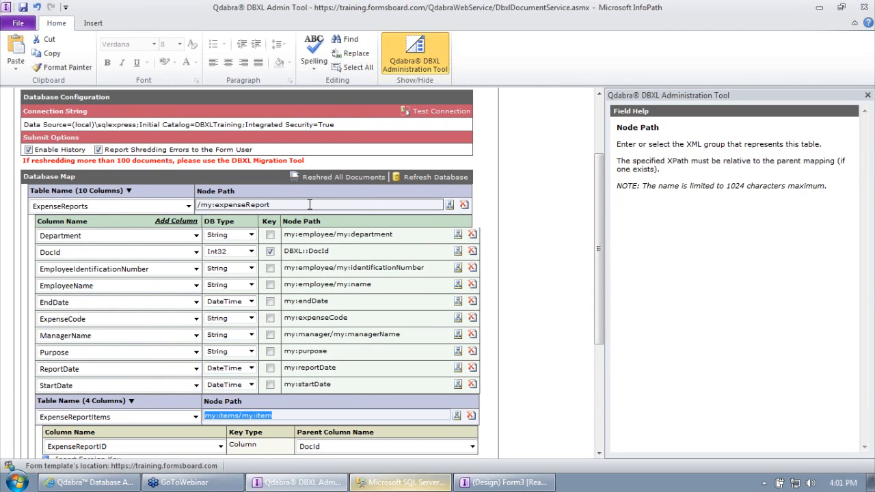
drag(310, 205, 190, 210)
drag(598, 214, 541, 349)
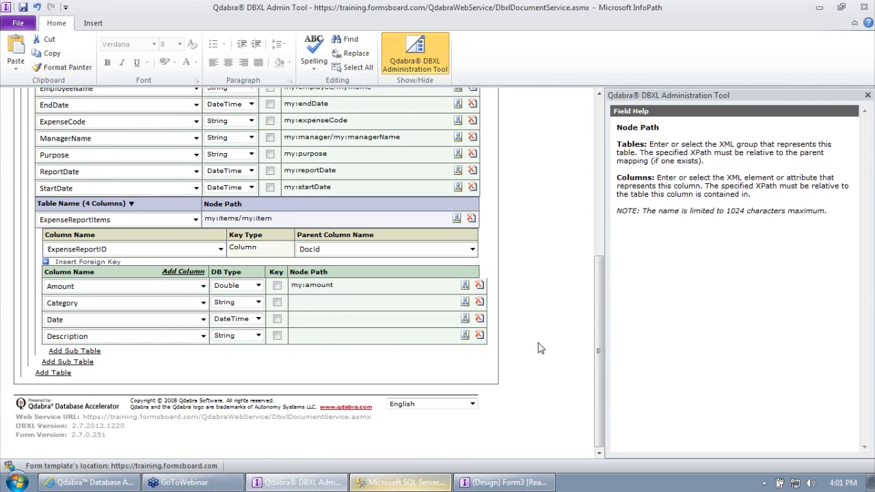
Step: Map Category, Date and Description to my:category, my:date and my:description
click(464, 301)
click(678, 345)
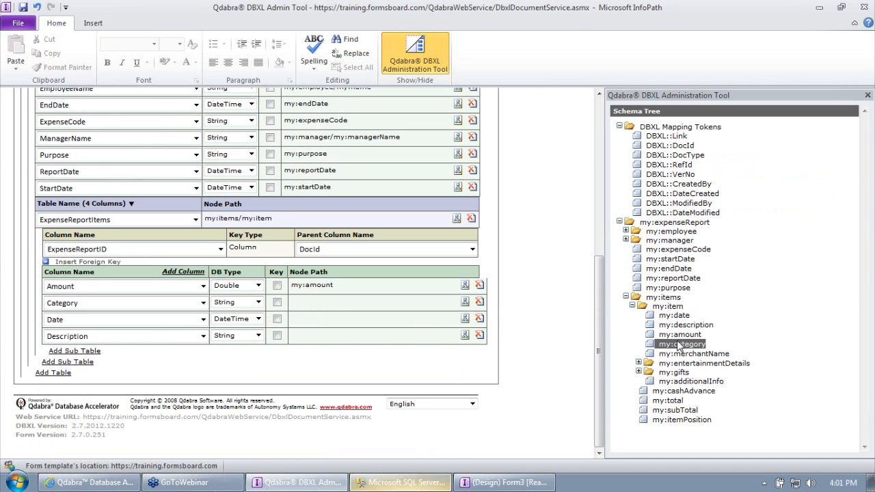
double_click(678, 345)
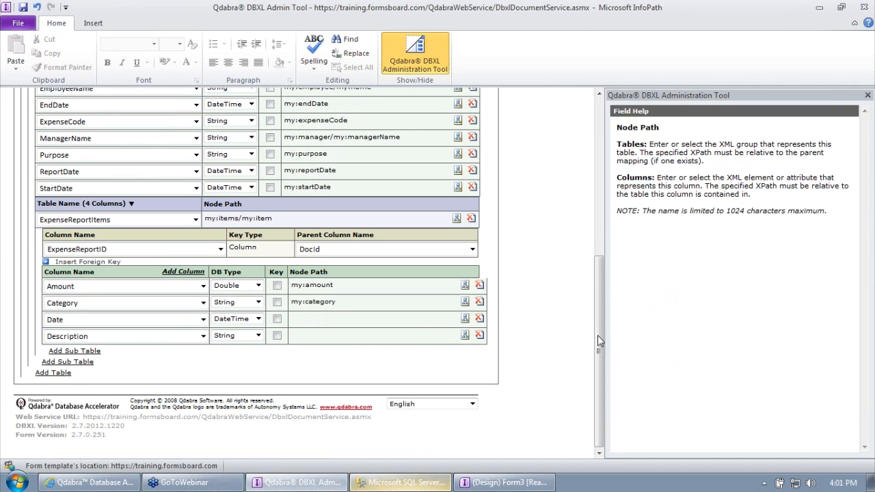
click(465, 319)
double_click(673, 316)
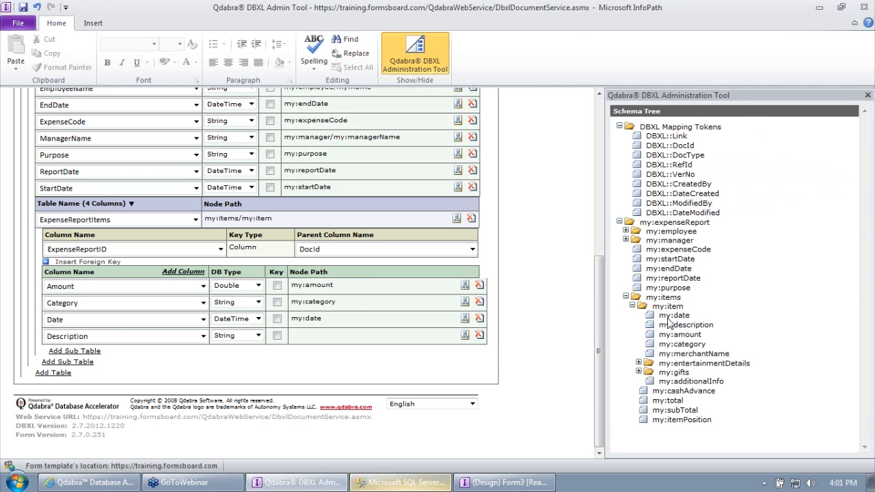
click(465, 334)
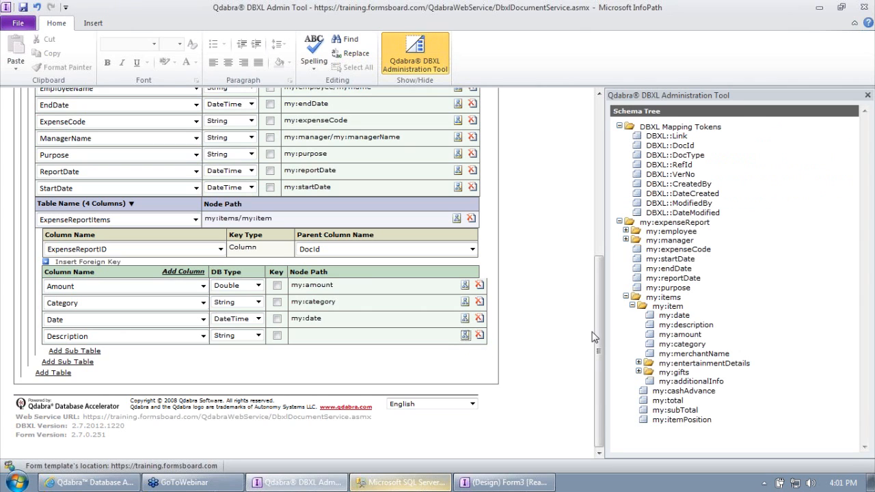
click(680, 325)
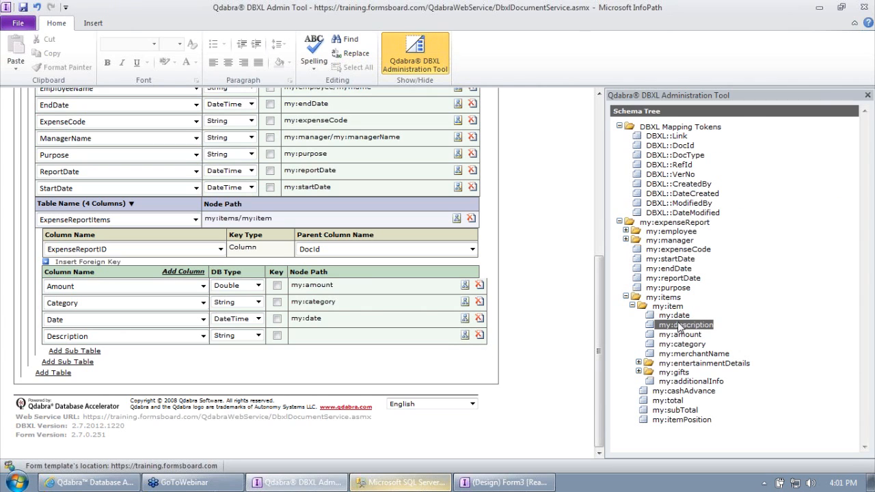
double_click(680, 325)
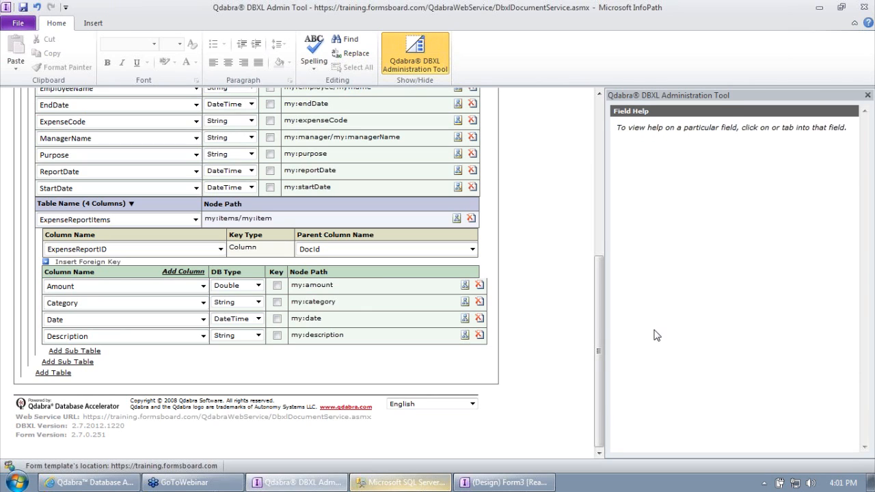
drag(600, 358, 597, 317)
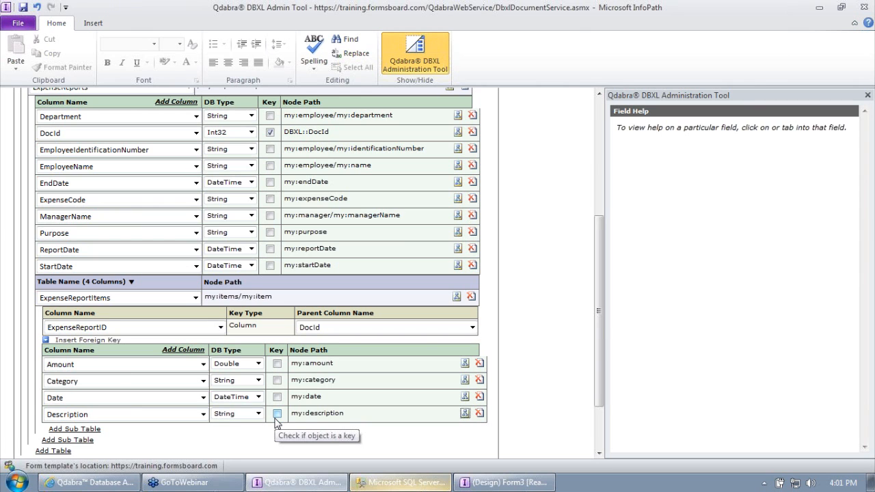
click(392, 484)
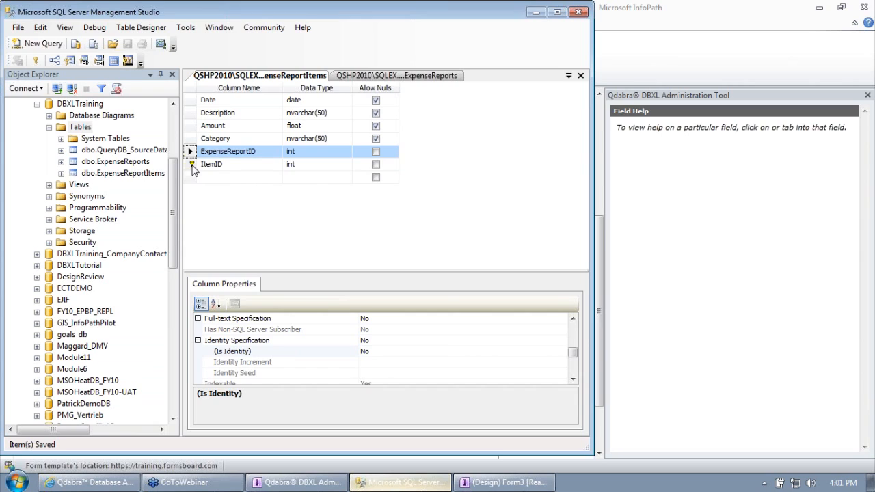
click(191, 165)
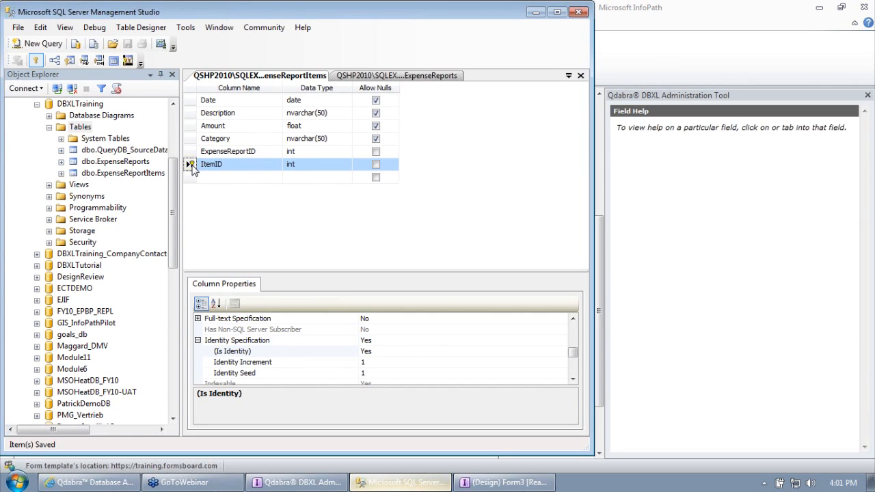
click(536, 13)
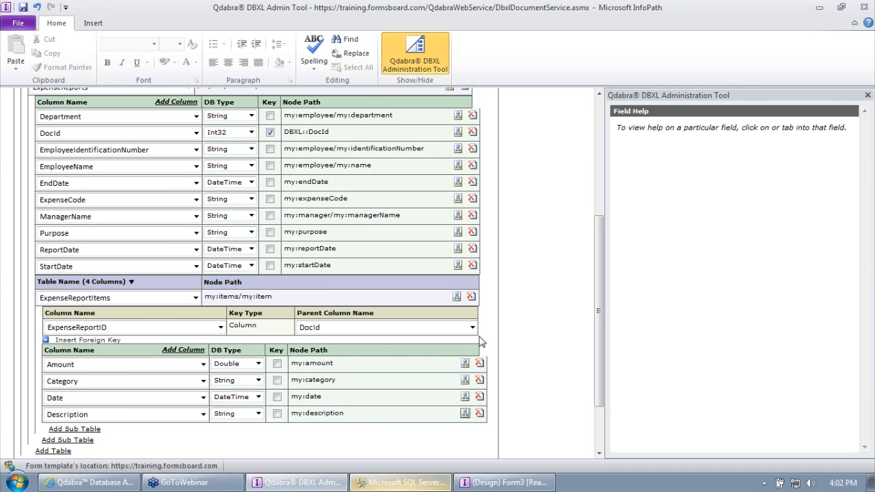
Step: Save the ExpenseReport mapping, confirm Changes Saved, and expand the ExpenseReports table
scroll(547, 307, up, 5)
click(348, 149)
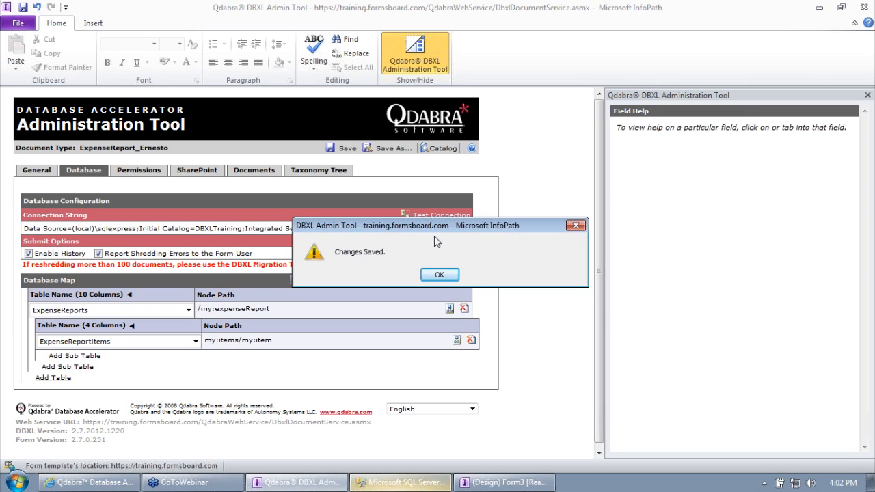
click(439, 273)
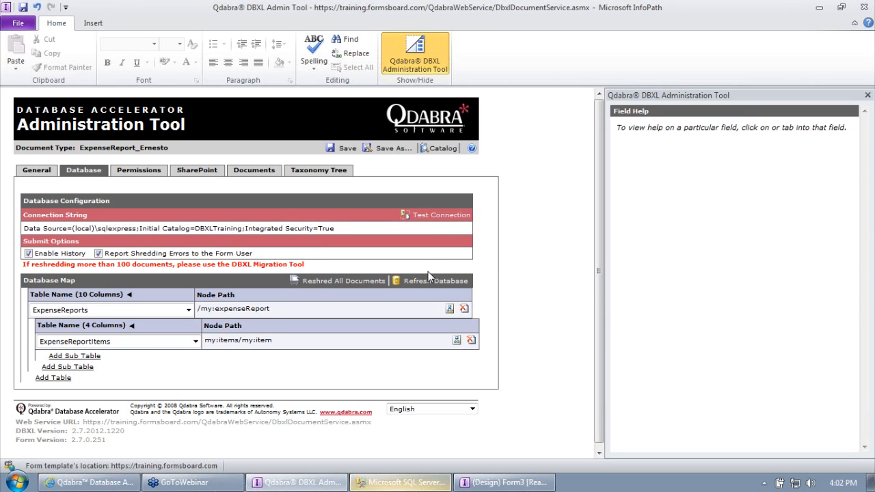
click(129, 294)
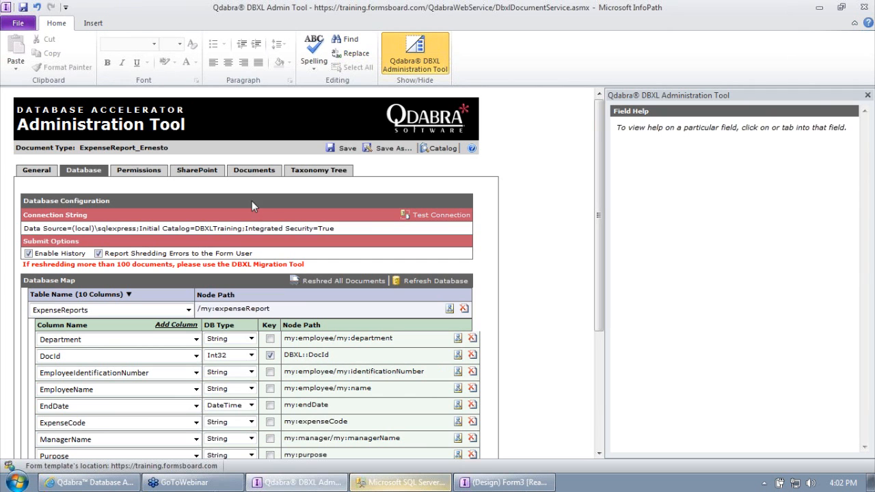
Step: Bring up the SQLQuery1 query in Management Studio
click(410, 482)
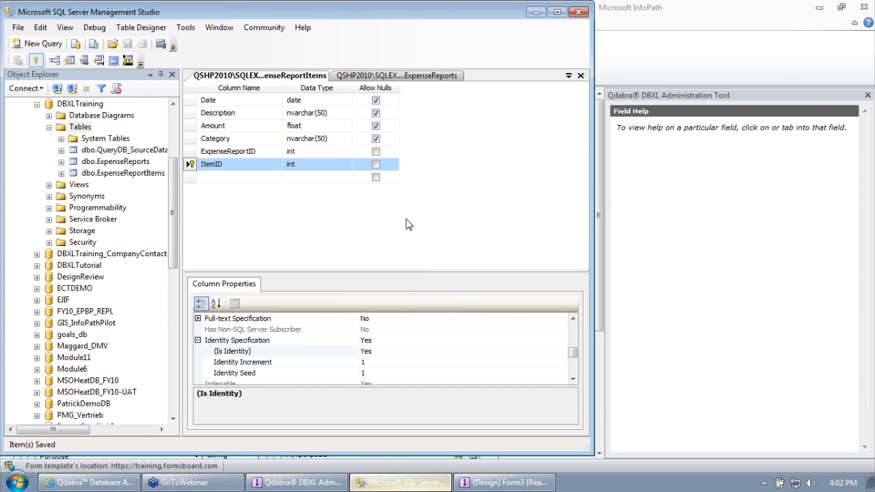
click(397, 75)
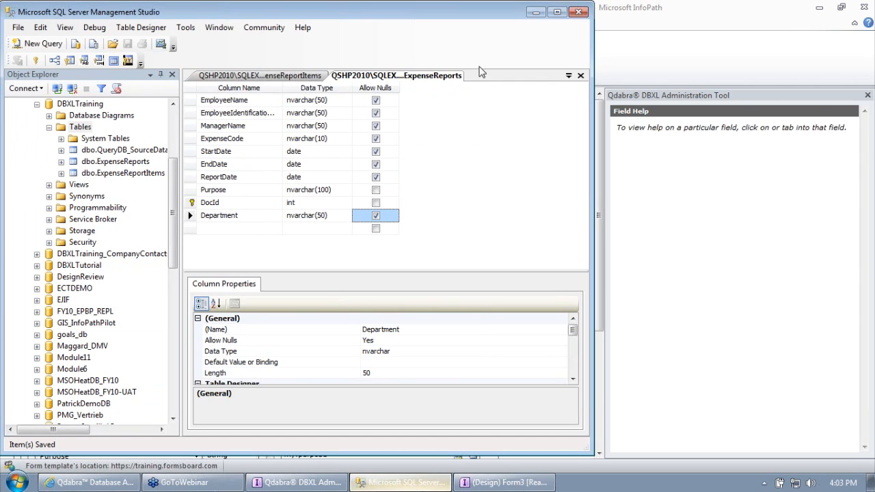
click(567, 76)
click(605, 119)
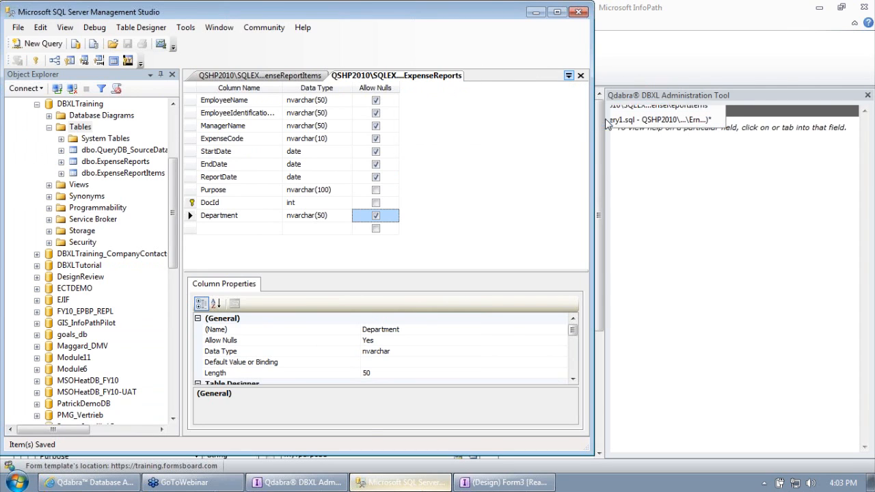
Step: Add a SELECT on ExpenseReportItems and run both queries, getting no item rows
key(ctrl+a)
key(ctrl+c)
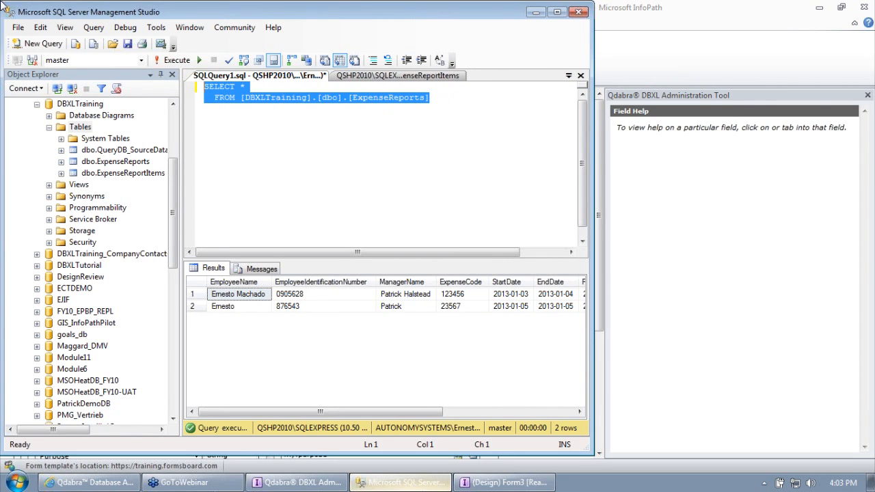
click(408, 101)
key(Return)
key(ctrl+v)
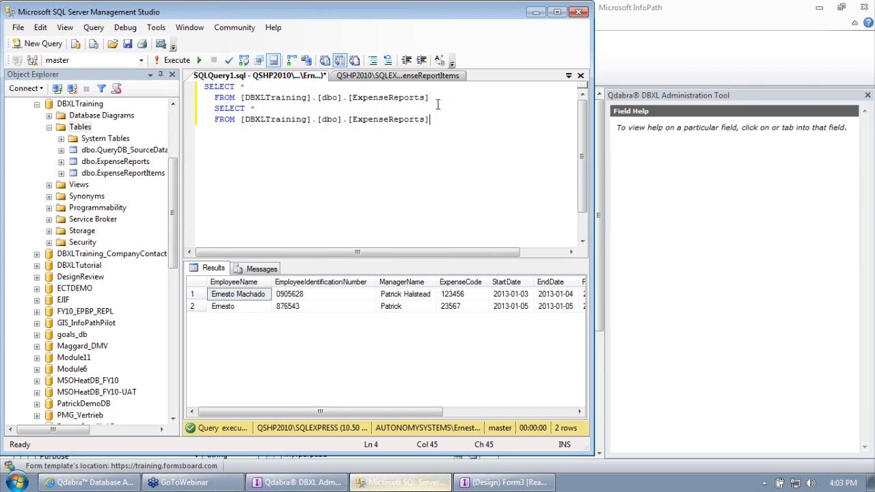
key(Left)
key(BackSpace)
text(Items)
click(174, 60)
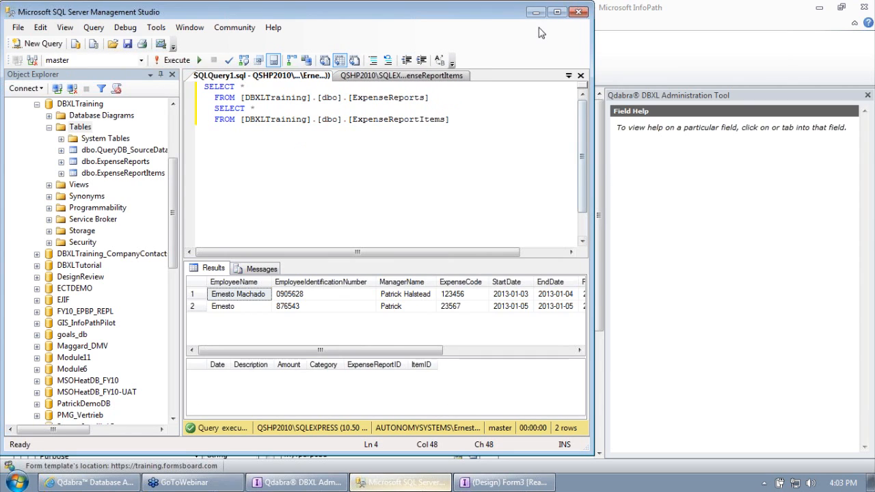
click(557, 11)
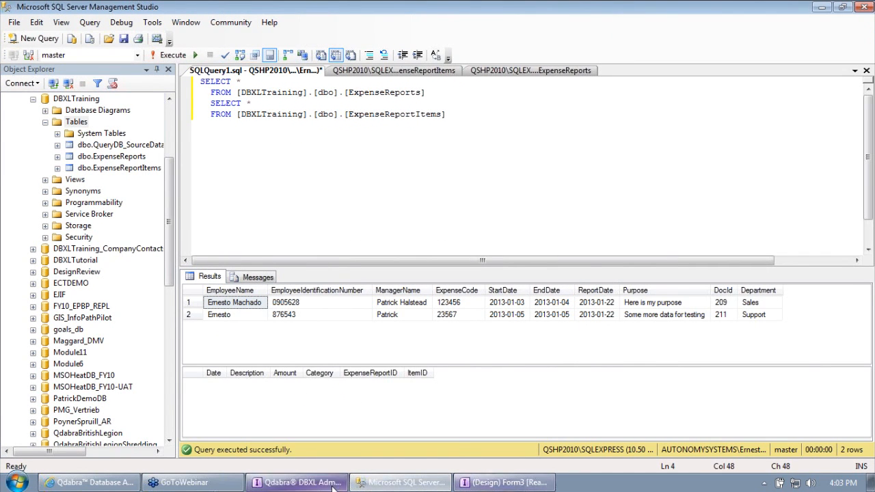
click(297, 482)
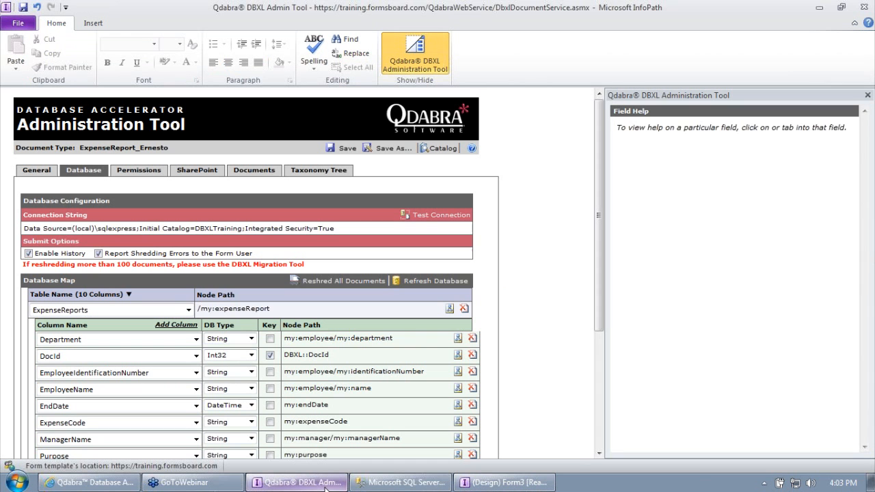
Step: Reshred all stored documents and rerun the SQL query, now returning three item rows
click(338, 285)
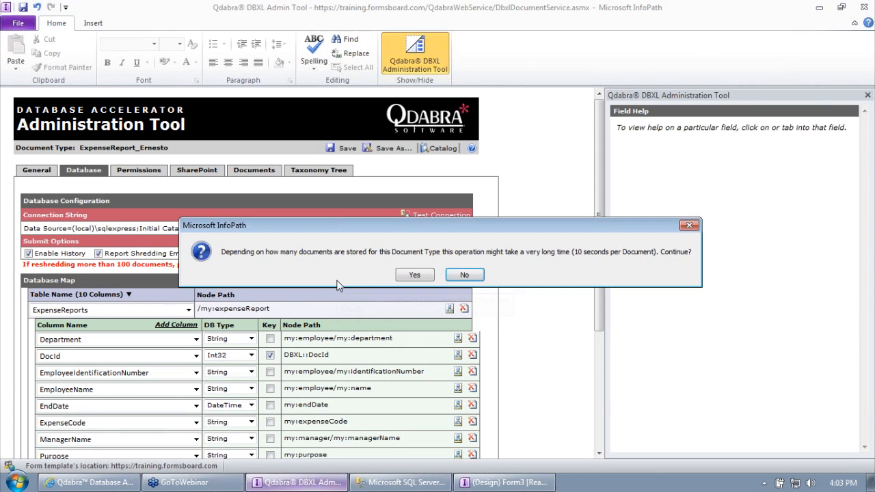
click(403, 275)
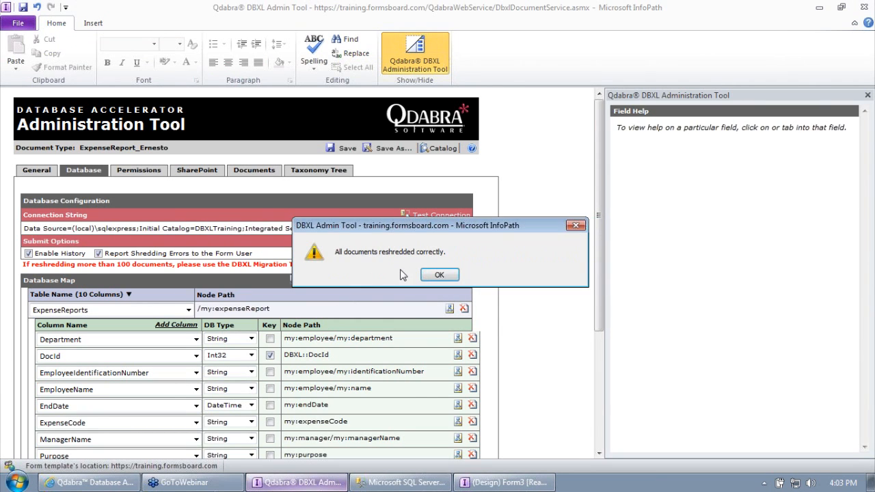
click(438, 275)
click(403, 482)
click(170, 54)
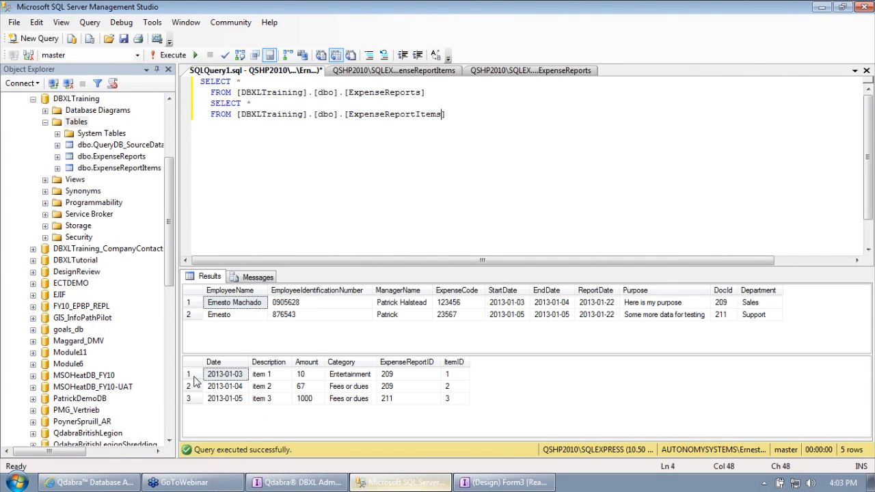
Step: Inspect the two ExpenseReports rows and three ExpenseReportItems rows in the results
click(221, 375)
click(193, 400)
click(193, 376)
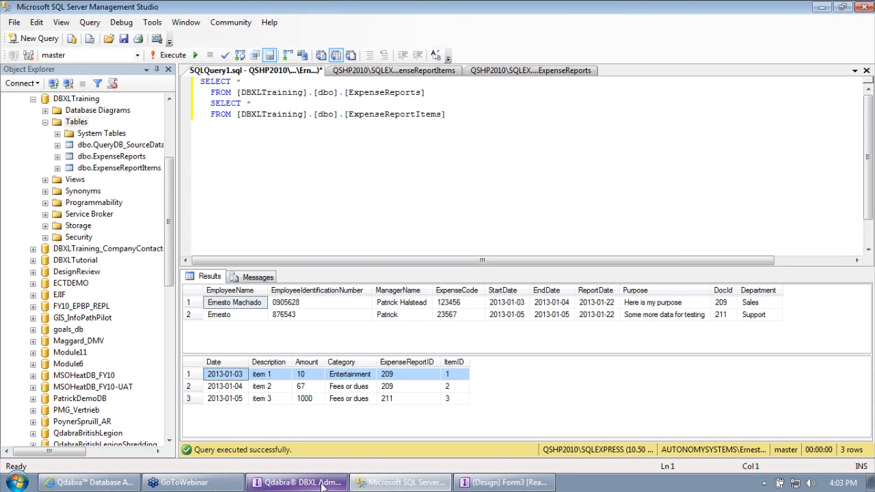
drag(378, 267, 376, 233)
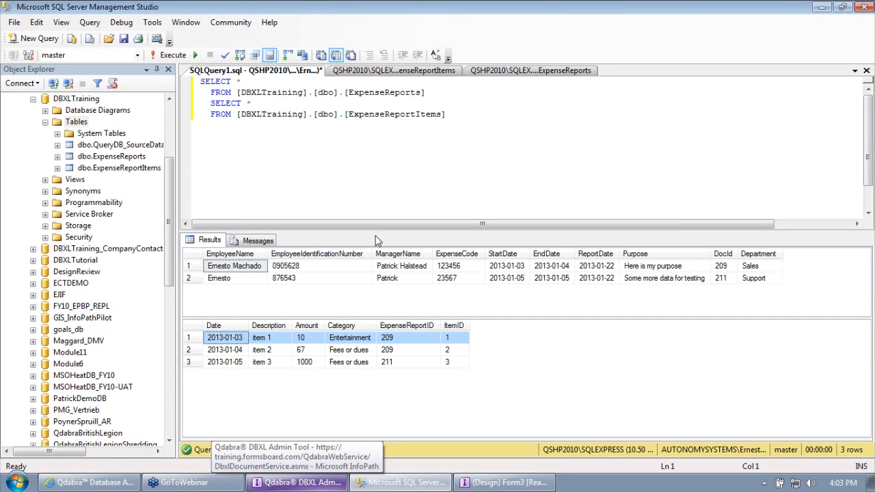
click(305, 483)
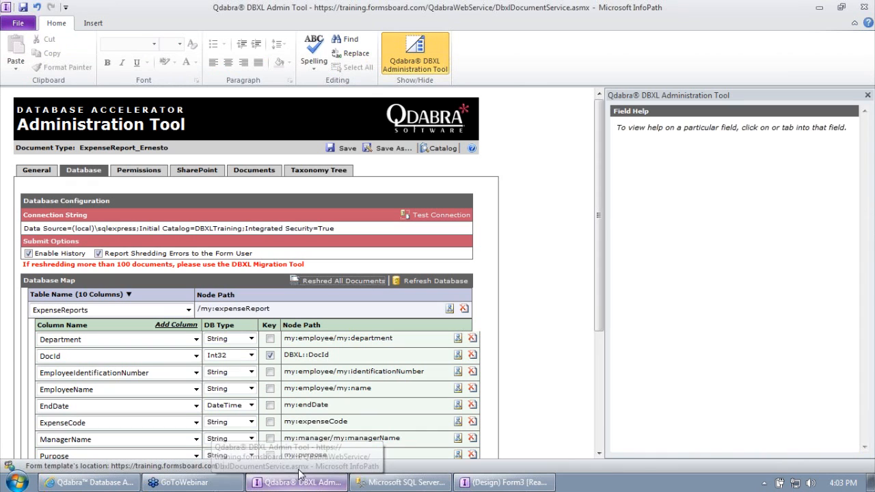
Step: Start a new expense report from template.xsn and update it to the new template
click(254, 170)
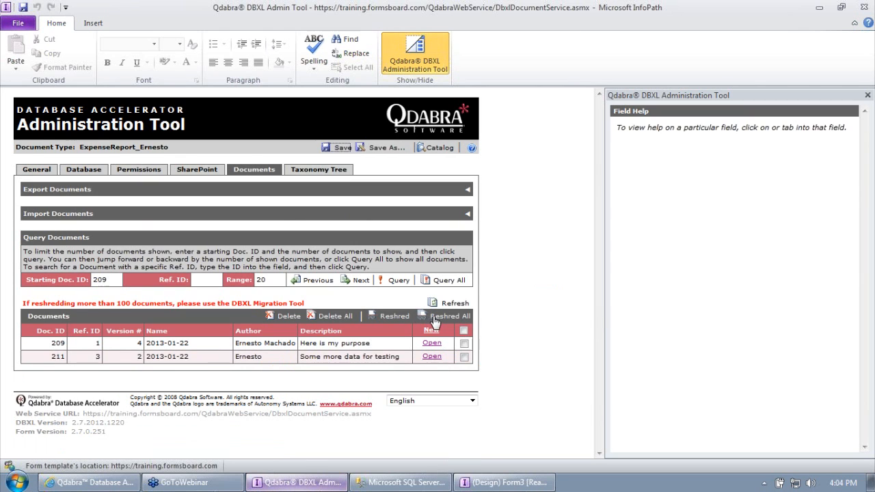
click(433, 343)
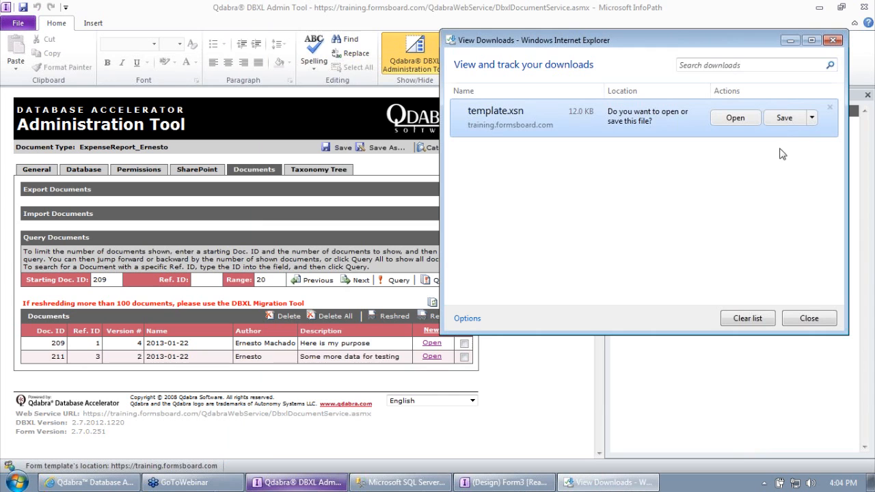
click(743, 117)
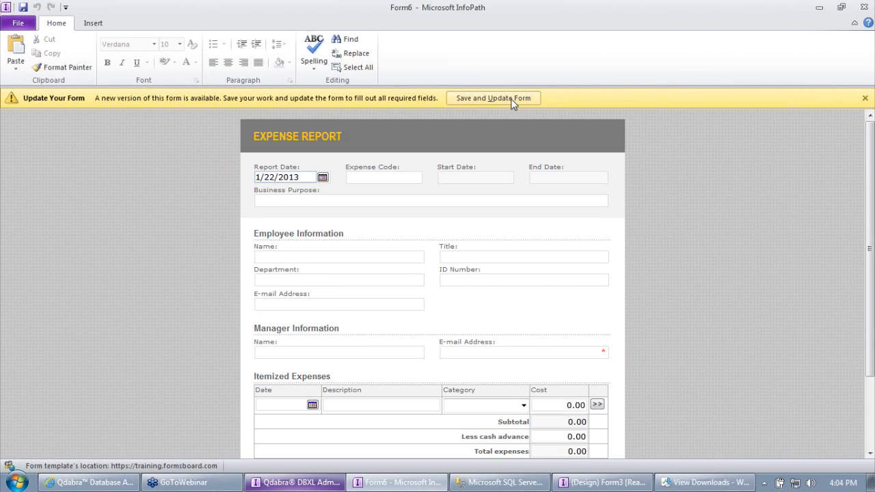
click(513, 101)
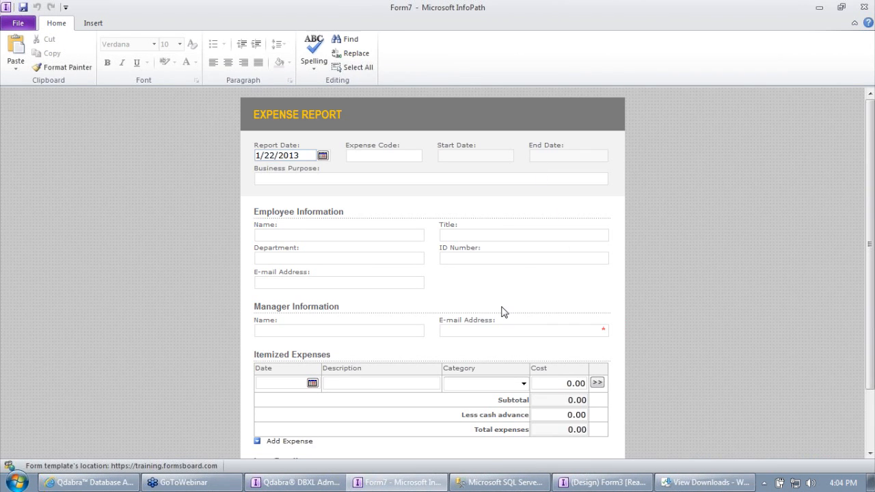
Step: Fill in only the manager's e-mail address and submit the expense report
click(520, 328)
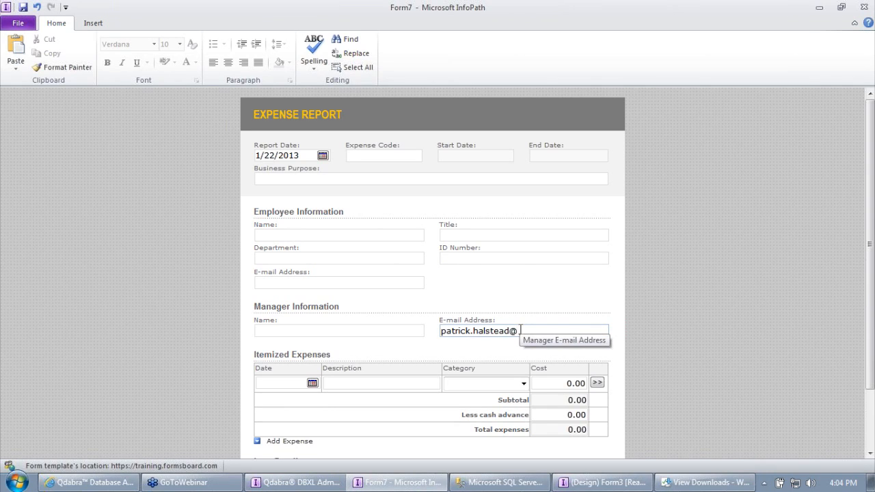
text(m)
key(Tab)
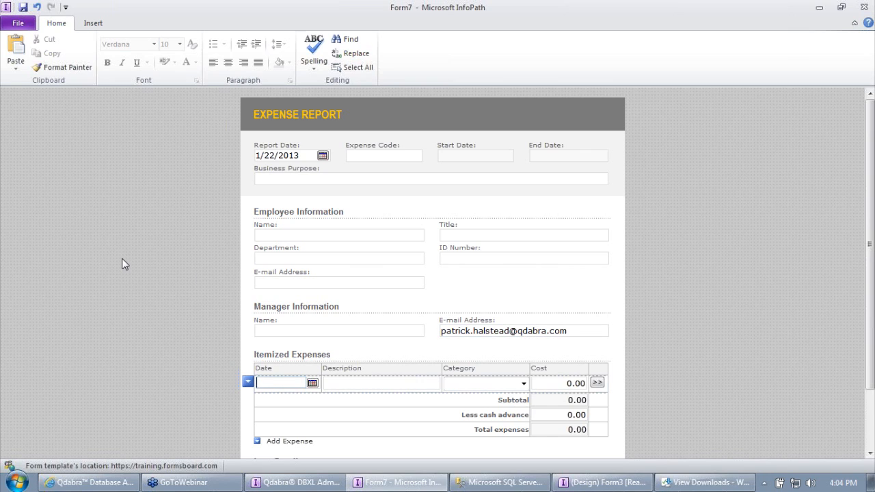
scroll(123, 260, down, 4)
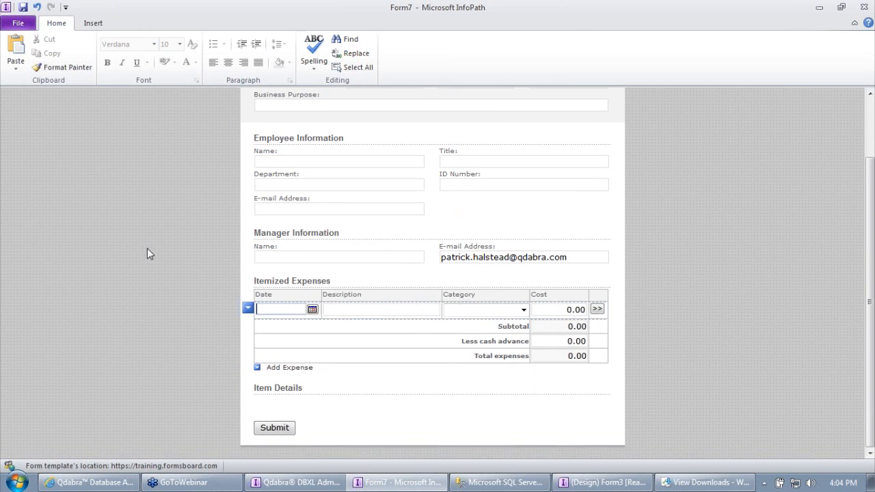
scroll(146, 252, up, 3)
scroll(187, 345, down, 3)
scroll(292, 377, up, 3)
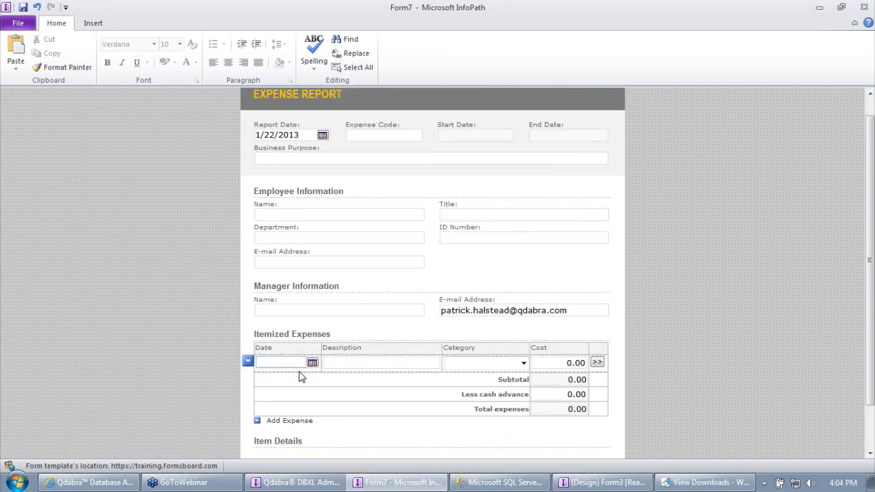
scroll(299, 374, down, 3)
click(275, 428)
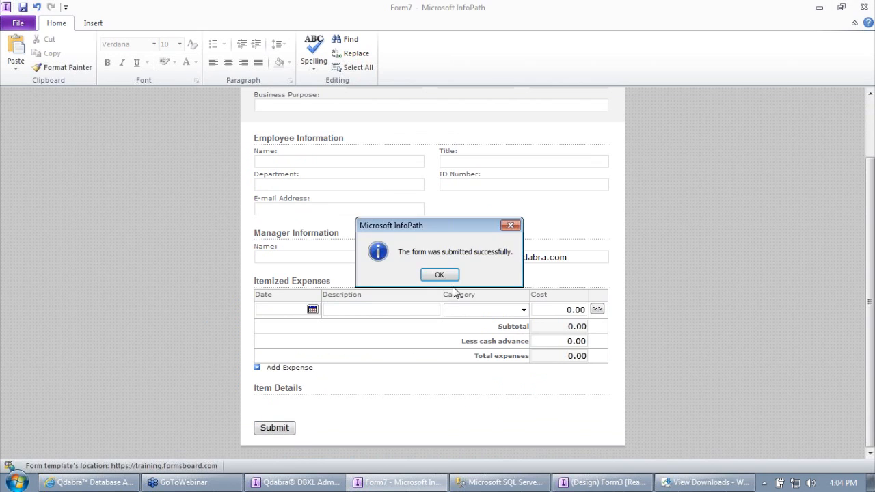
click(439, 276)
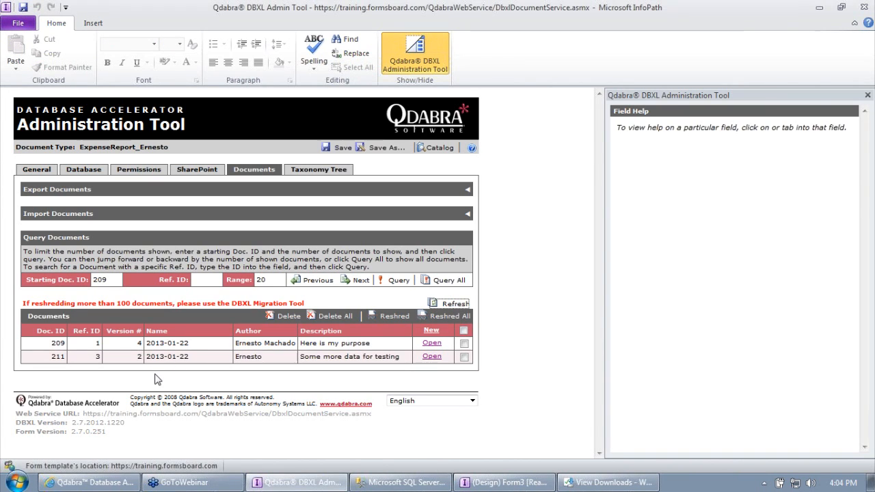
Step: Refresh the document list and rerun the SQL query to look for report 212
drag(148, 370, 220, 372)
click(220, 371)
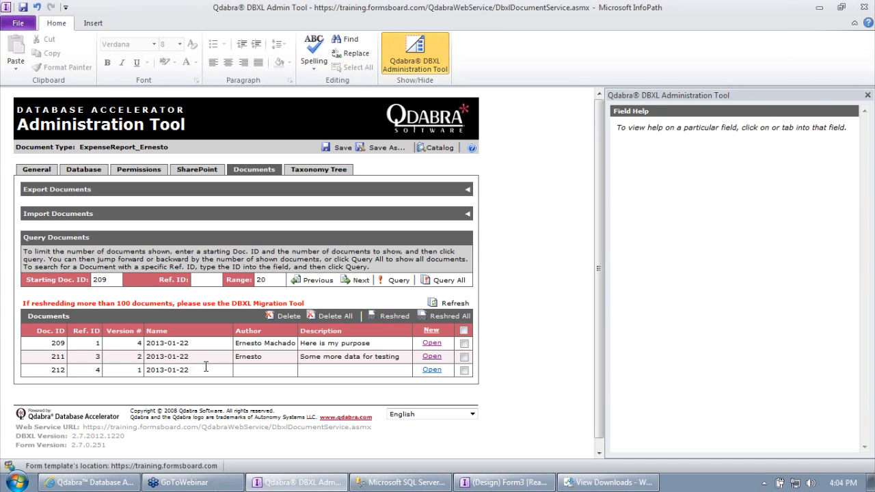
click(400, 482)
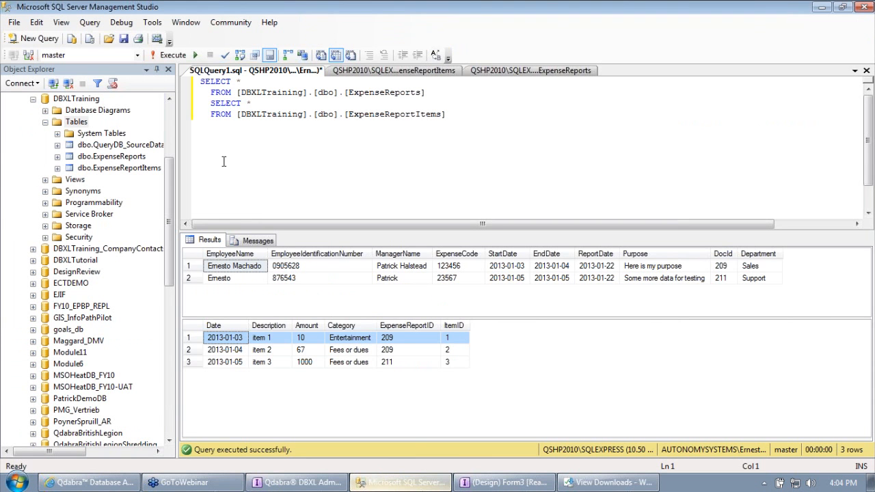
click(168, 56)
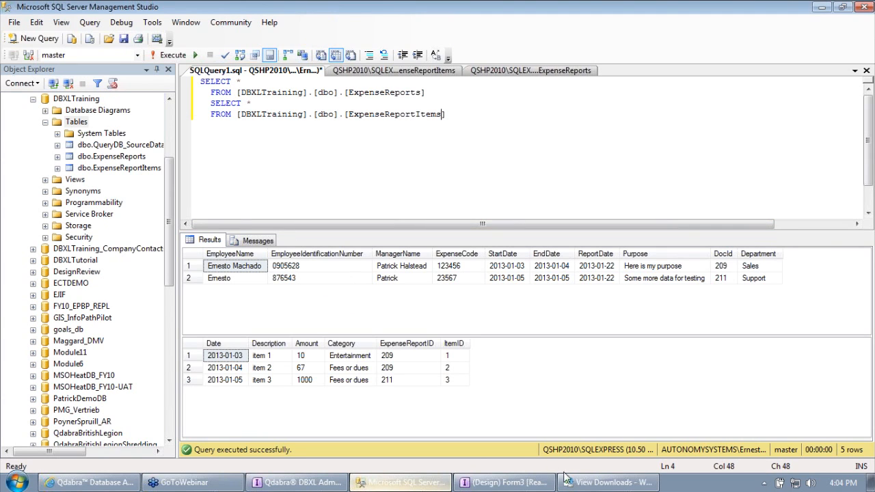
click(590, 482)
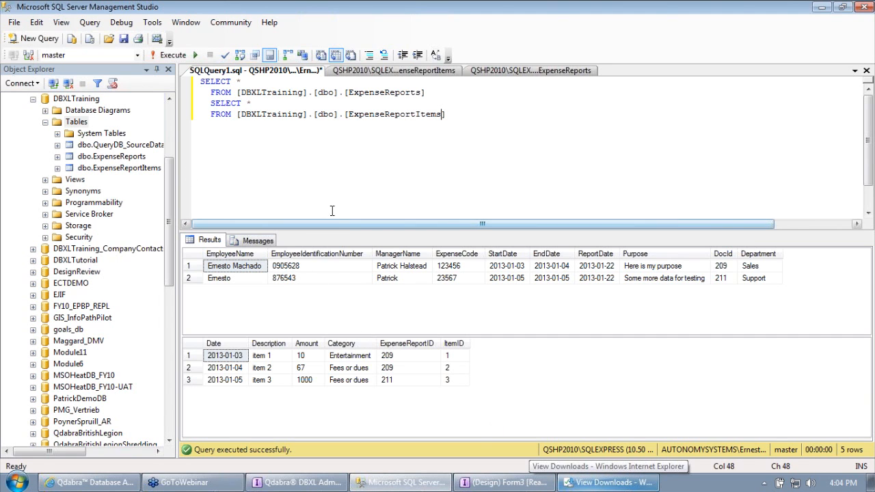
click(168, 55)
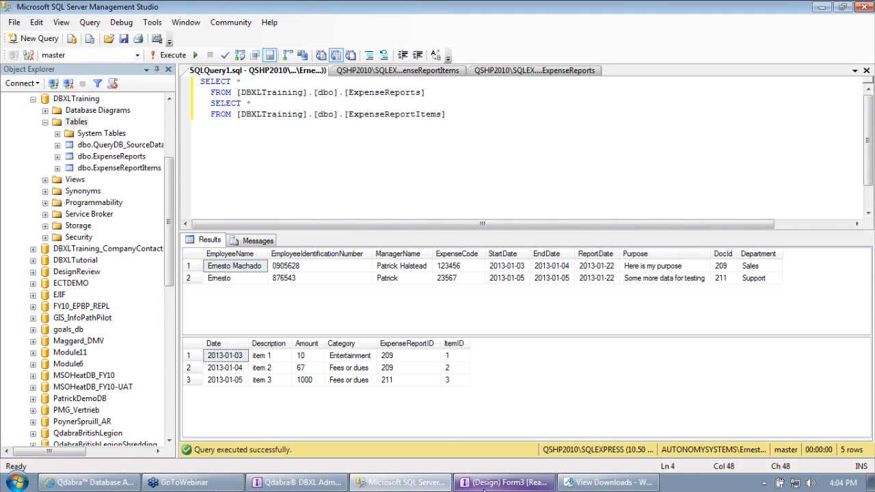
click(335, 486)
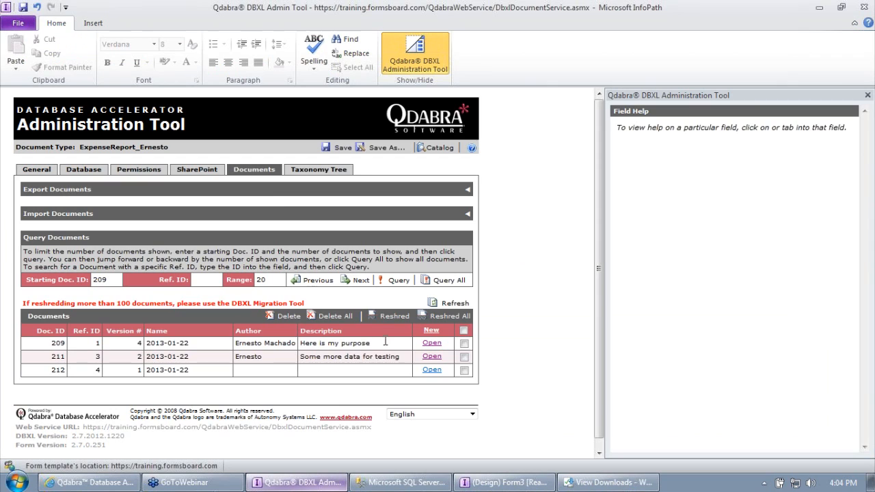
Step: Reshred document 212, dismiss the Purpose-cannot-be-NULL errors, and close Design Form3
click(464, 370)
click(395, 316)
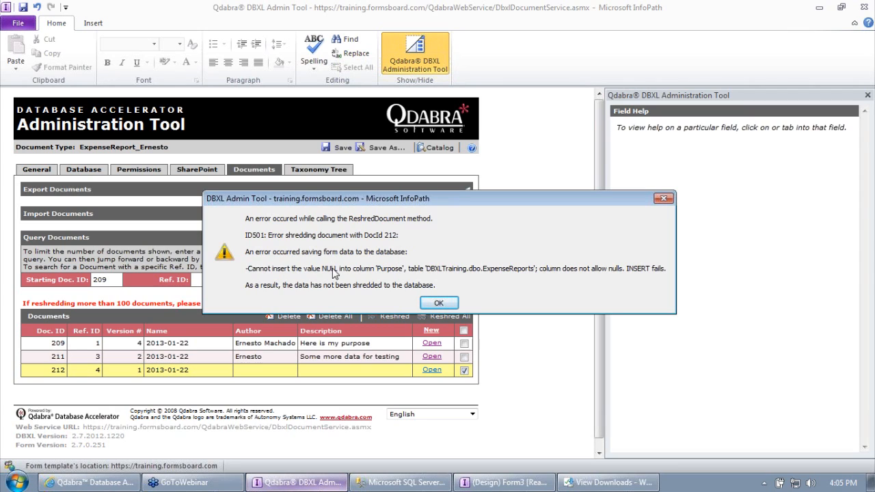
click(436, 306)
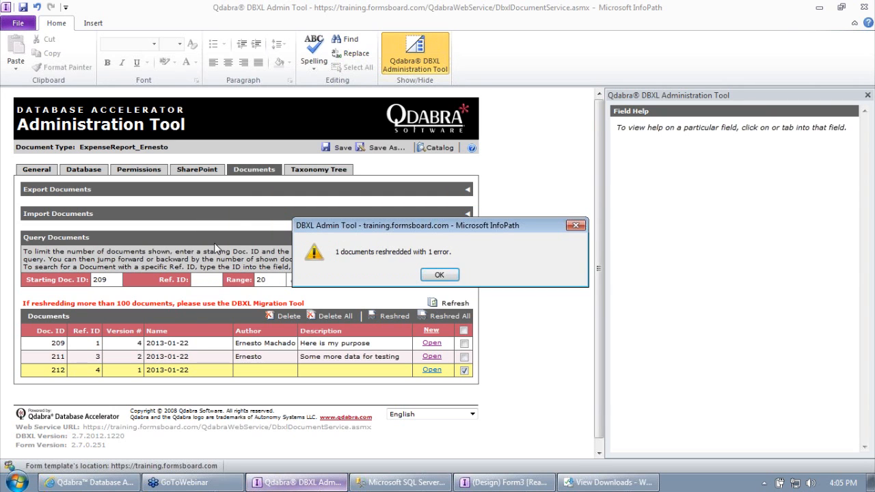
click(439, 279)
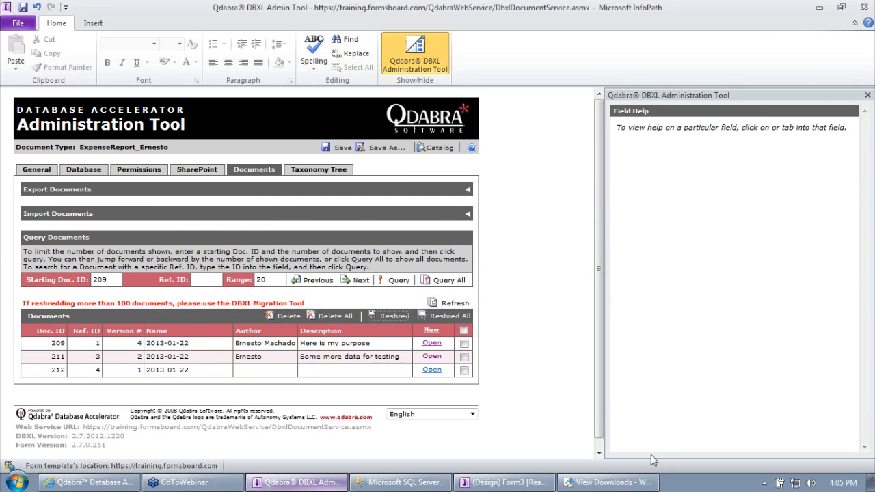
click(506, 482)
click(758, 12)
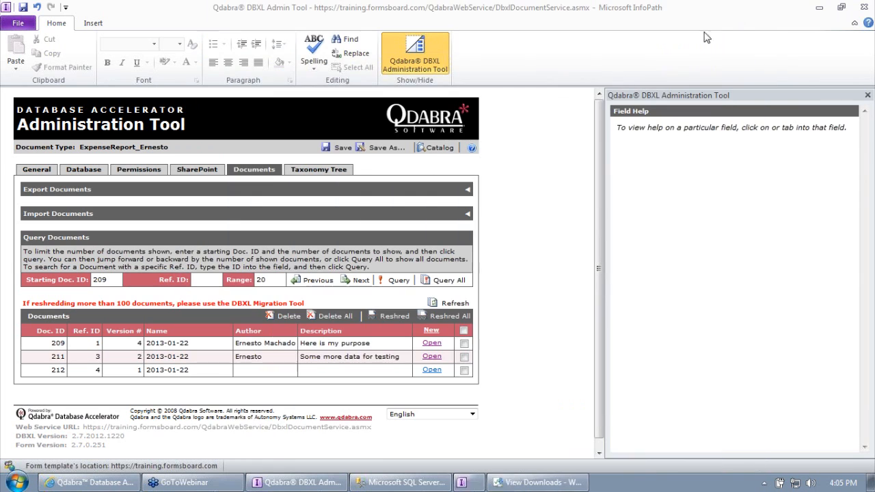
Step: Attach Lab 2 - ExpenseReport.xsn as the form template, save, and open it
click(36, 170)
right_click(80, 329)
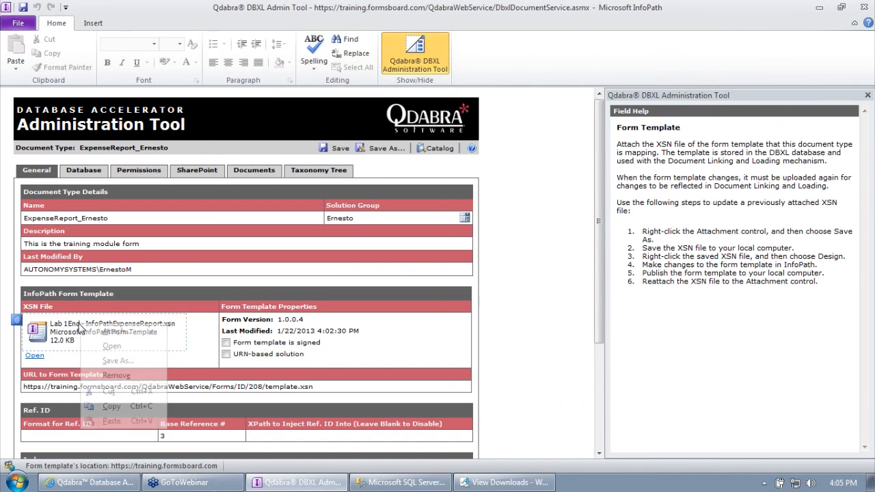
click(111, 331)
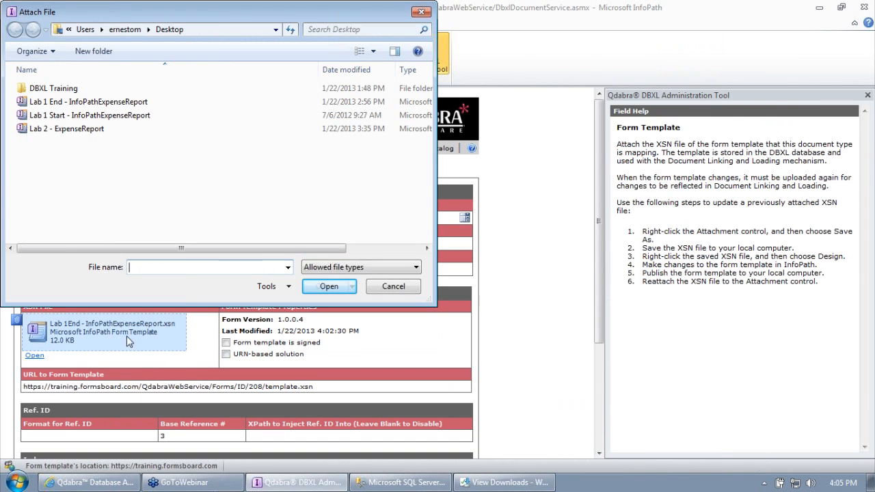
double_click(98, 130)
click(328, 154)
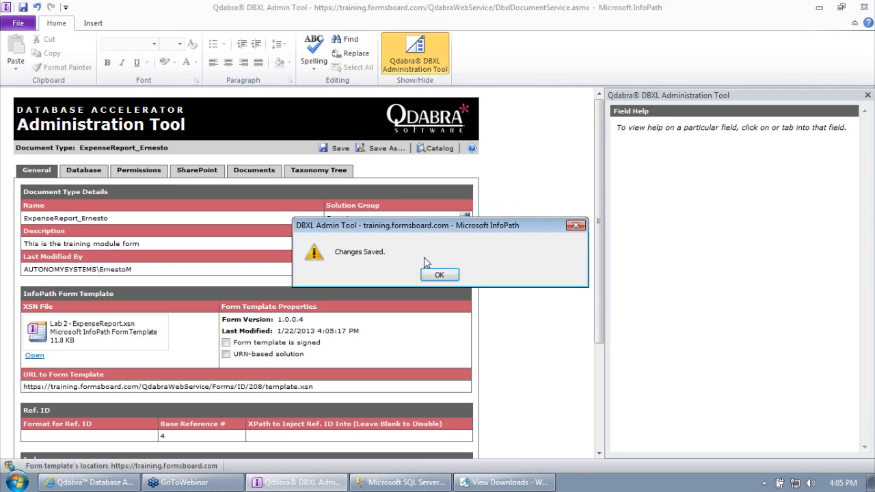
click(439, 275)
click(34, 356)
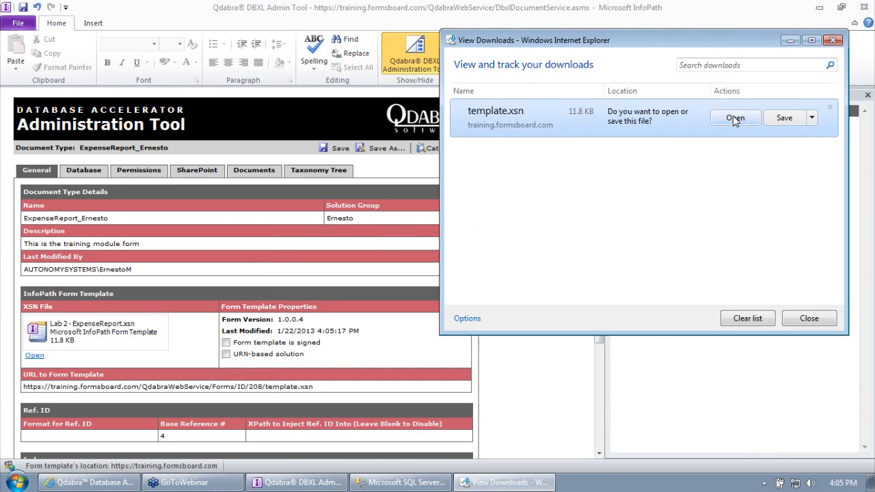
Step: Open the downloaded template as a new form and tab through its fields
click(735, 119)
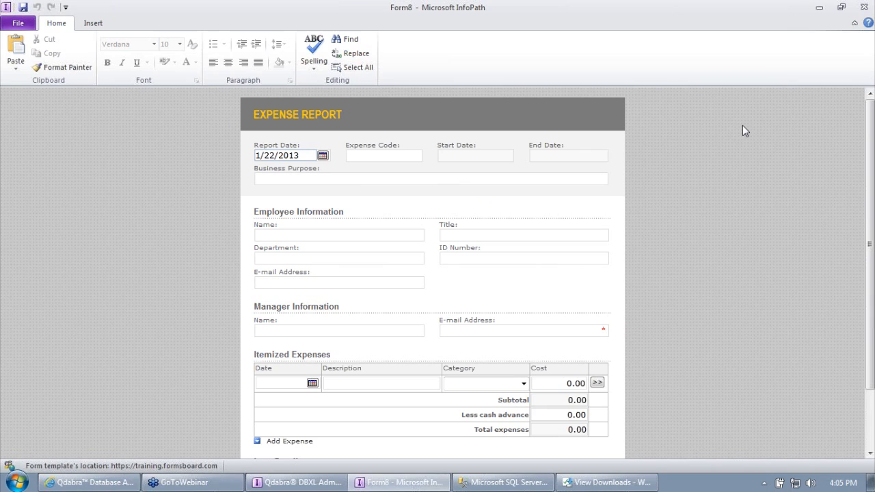
click(501, 175)
key(Tab)
key(Tab)
key(Tab)
key(Tab)
key(Tab)
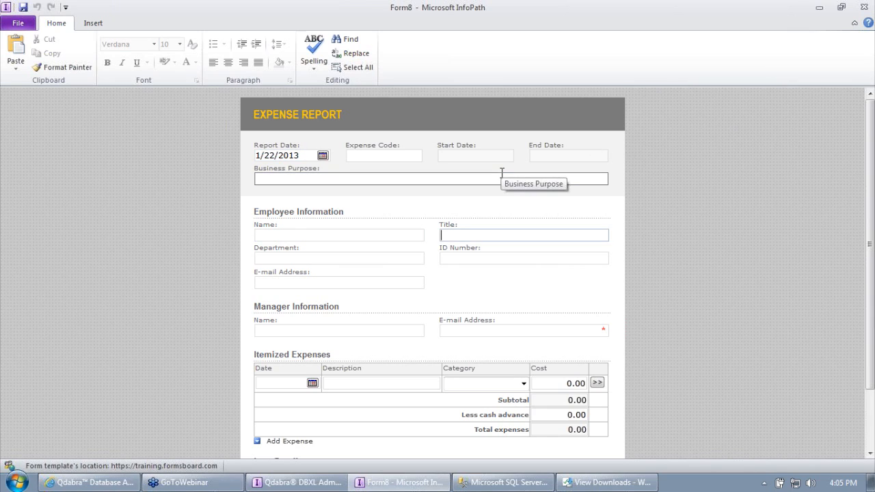
key(Tab)
key(Tab)
key(Tab)
key(Tab)
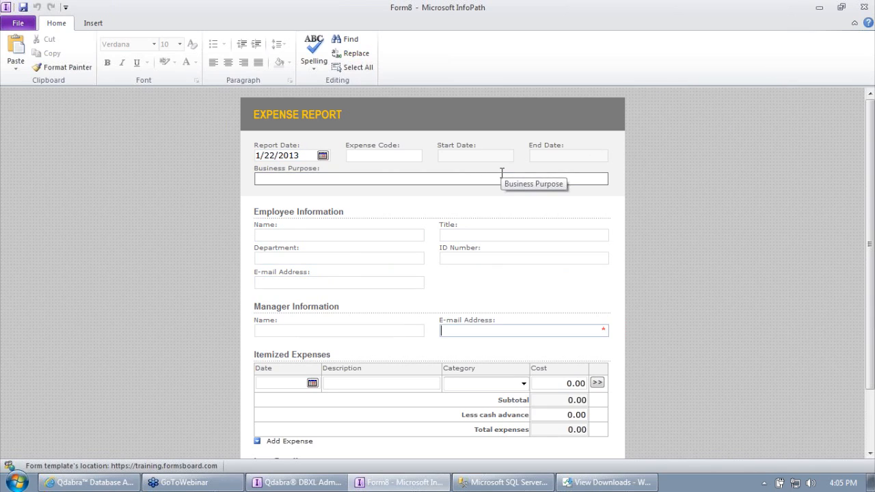
key(Tab)
key(Tab)
key(Tab)
key(Tab)
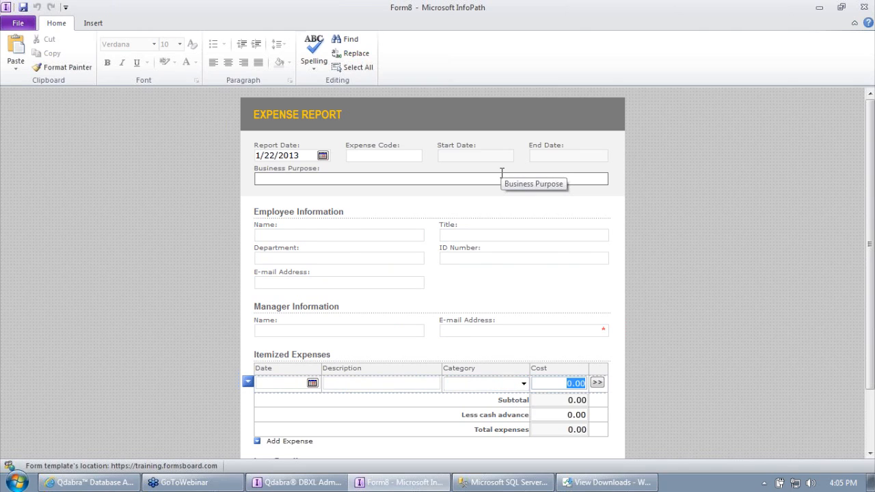
key(Tab)
key(Tab)
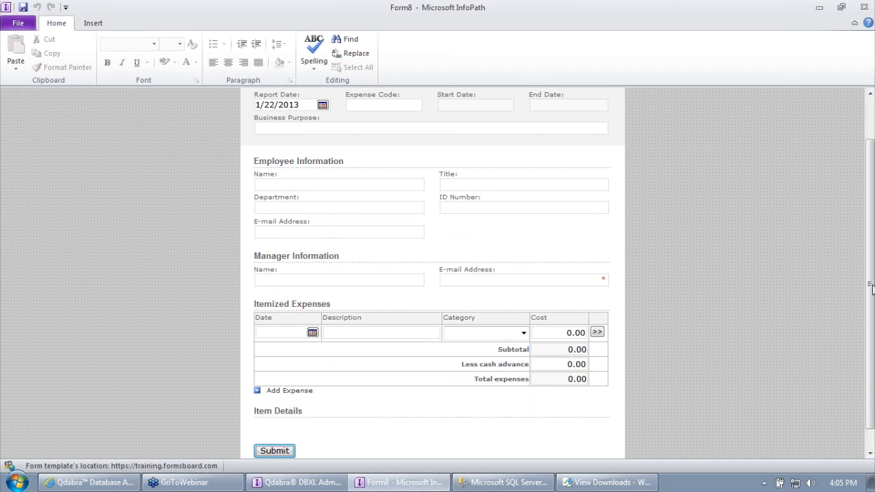
drag(872, 287, 873, 191)
Step: Set report date 1/18/2013, expense date 1/12/2013, and type test text in Business Purpose
click(348, 157)
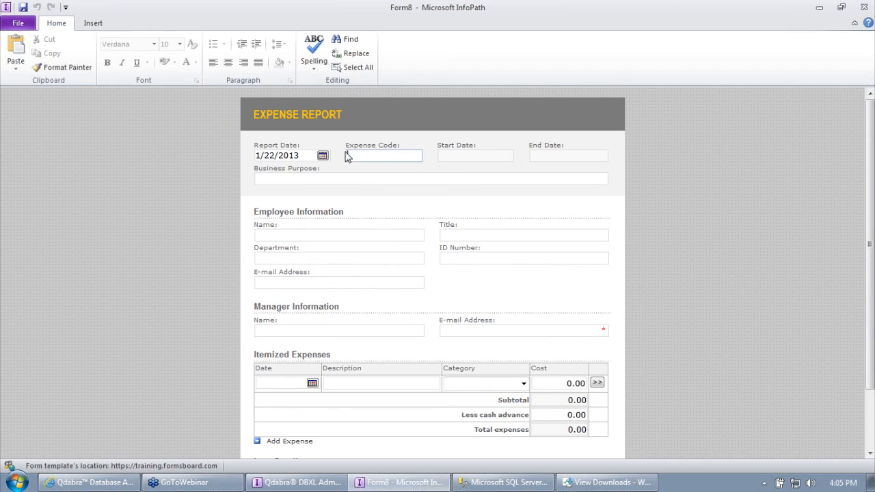
click(323, 156)
click(297, 213)
click(312, 383)
click(294, 407)
click(348, 236)
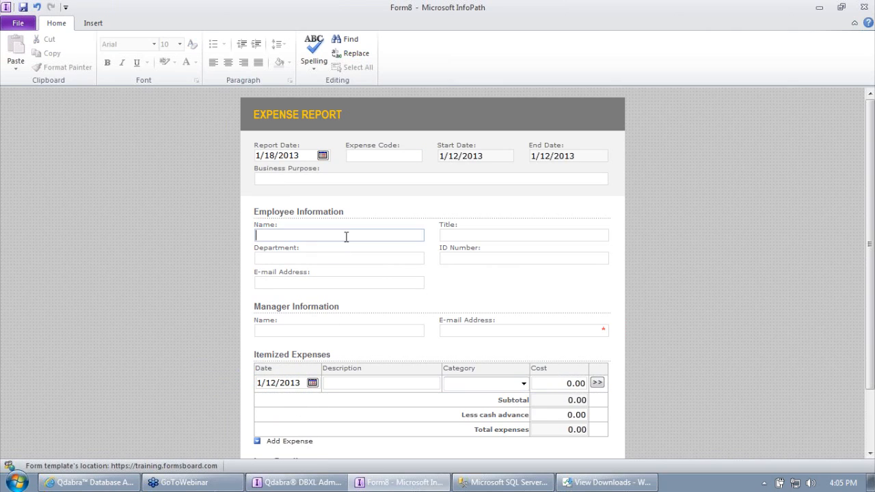
click(350, 179)
text(lkh;lkj;ljl)
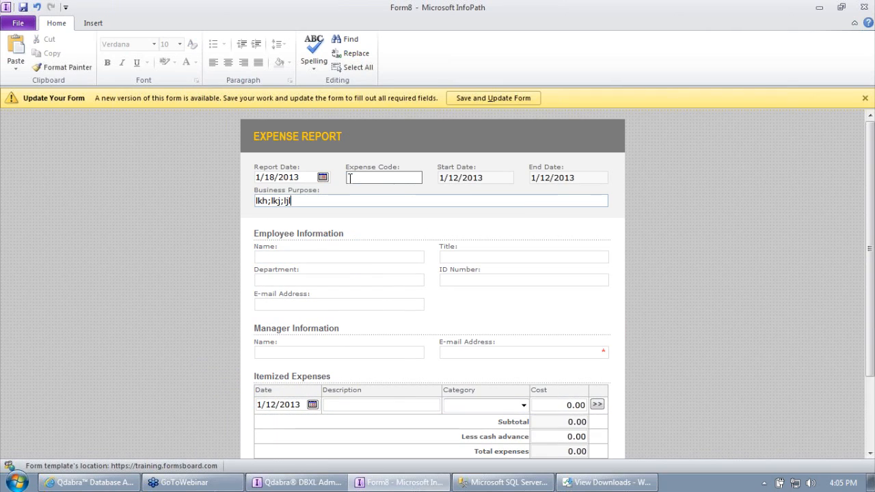
Step: Close Form8 without saving and open document 212 from the Documents list
click(863, 7)
click(439, 274)
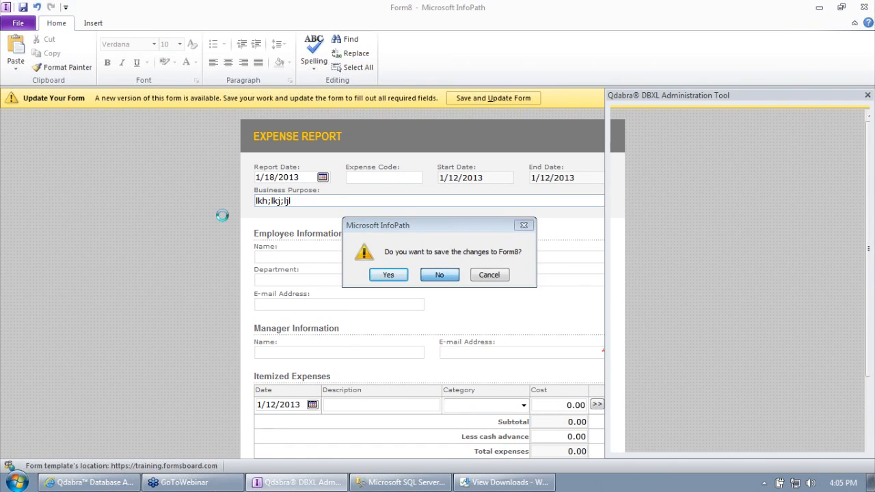
click(253, 170)
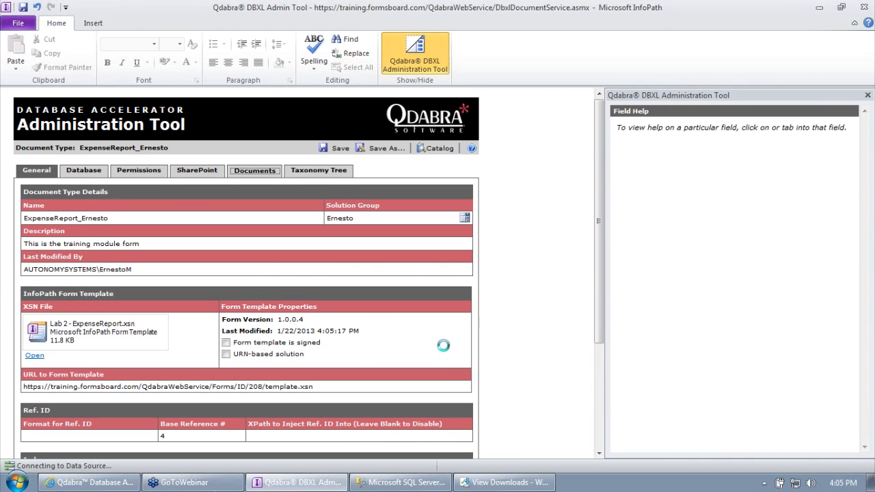
click(432, 370)
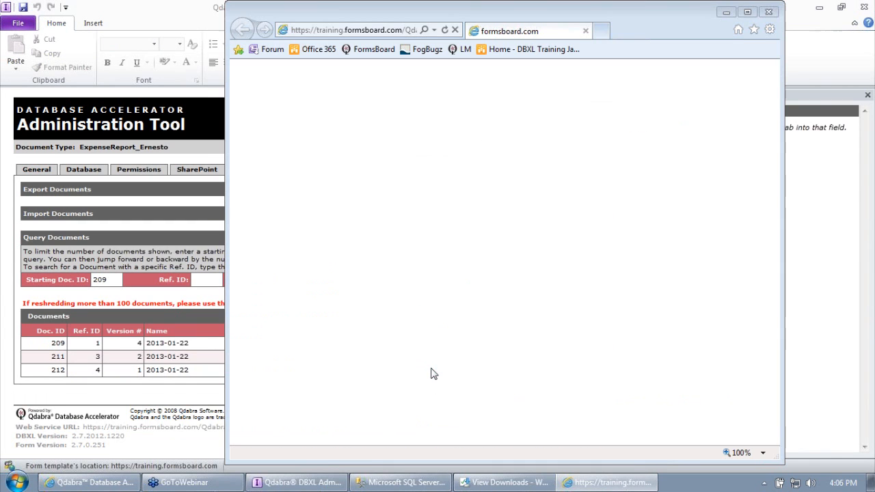
Step: Open the 2013-01-22 form, enter business purpose 'this is a pur', submit, and cancel the e-mail
click(397, 216)
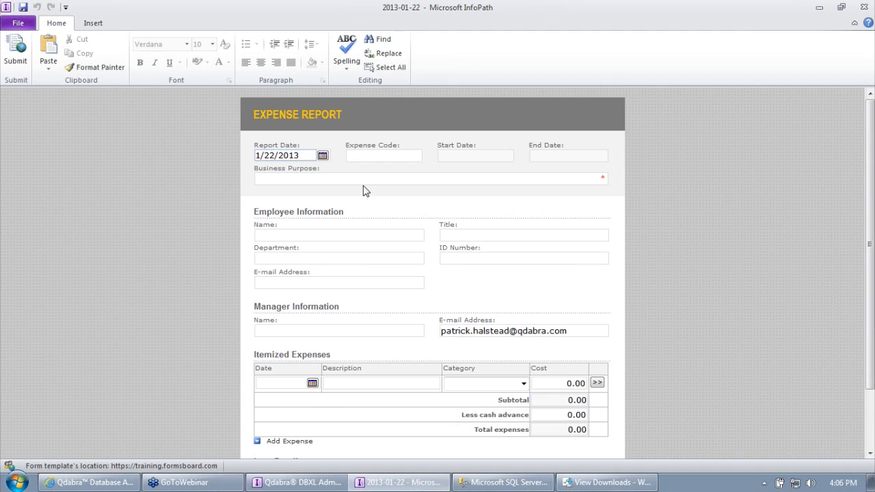
click(542, 181)
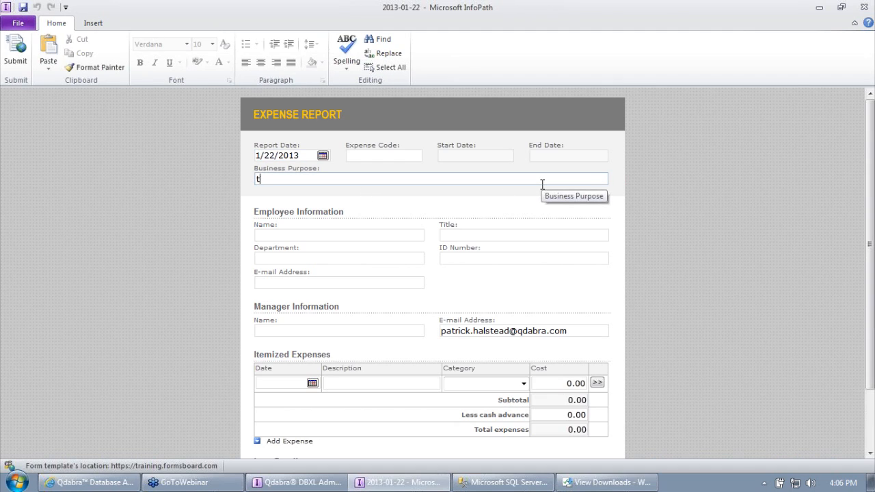
text(this is a purpose)
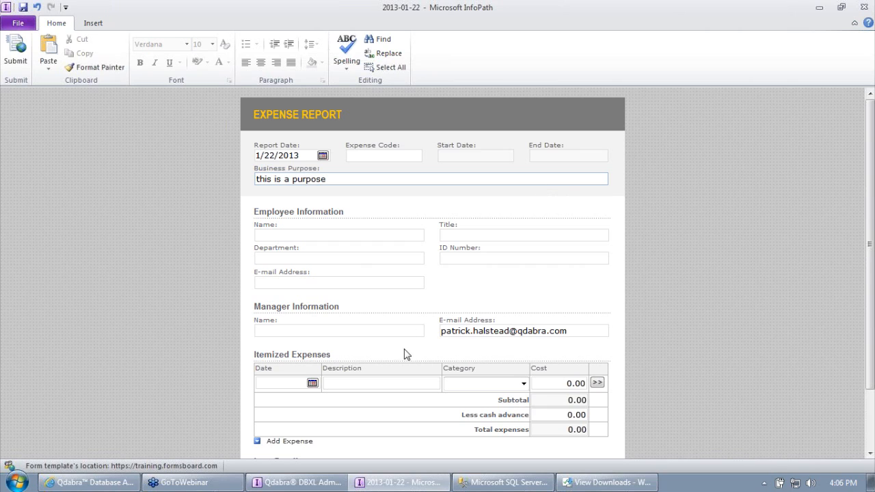
drag(866, 323, 870, 402)
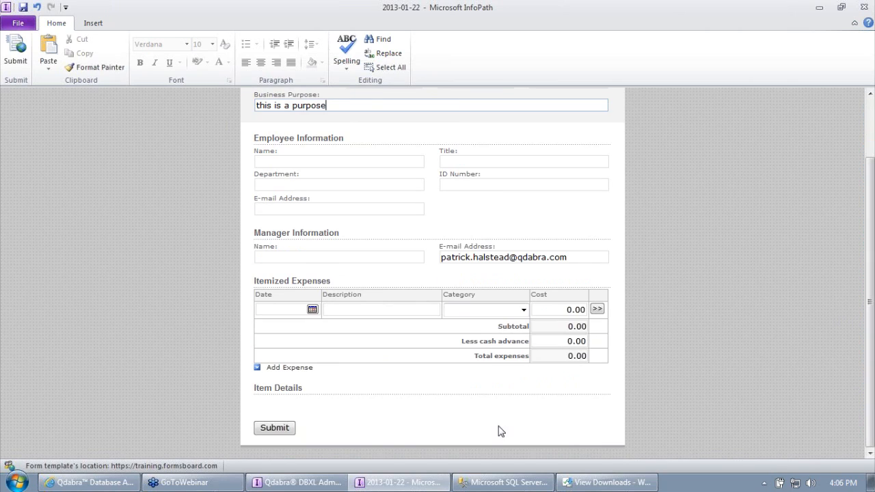
click(281, 428)
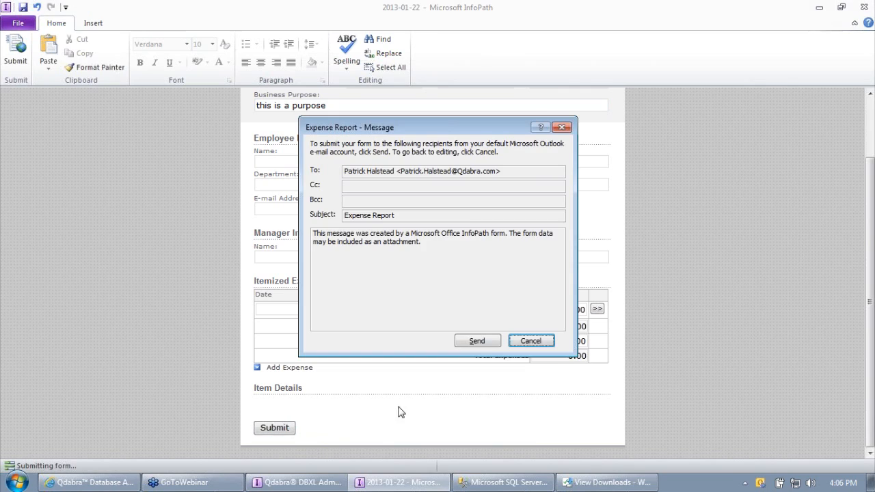
click(532, 341)
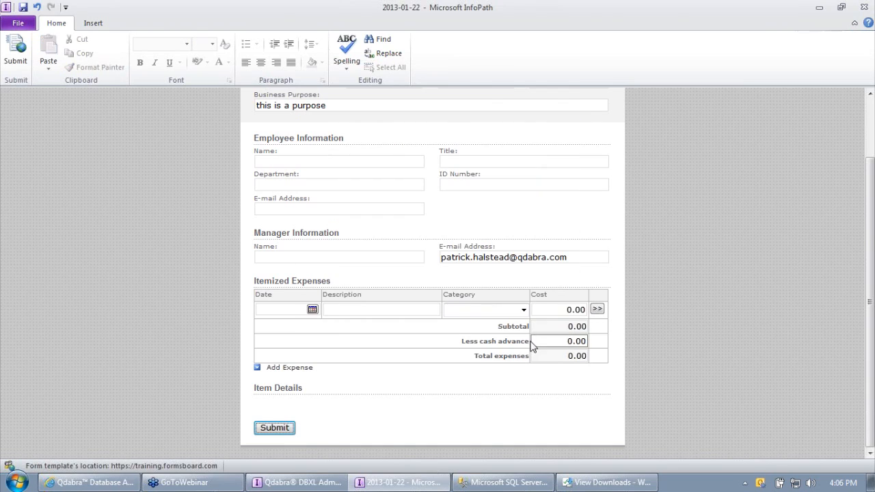
Step: Close the form without saving, close the downloads window and show the desktop
click(5, 7)
click(28, 99)
click(438, 277)
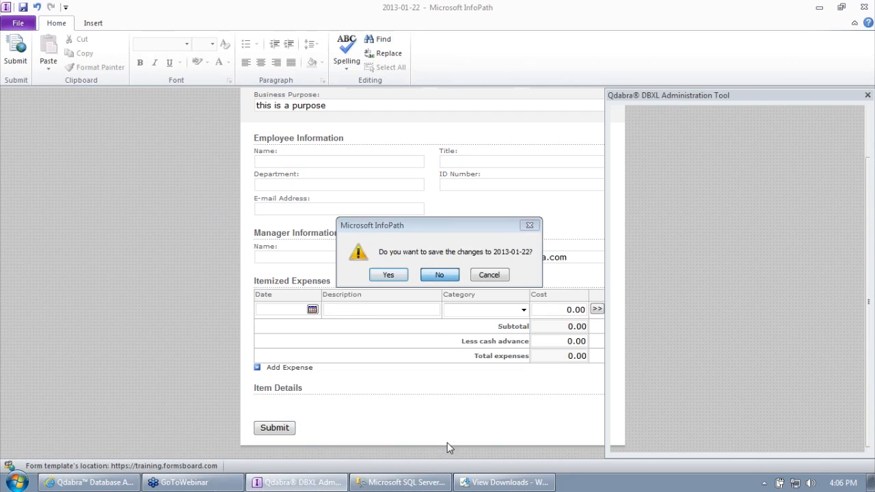
click(504, 481)
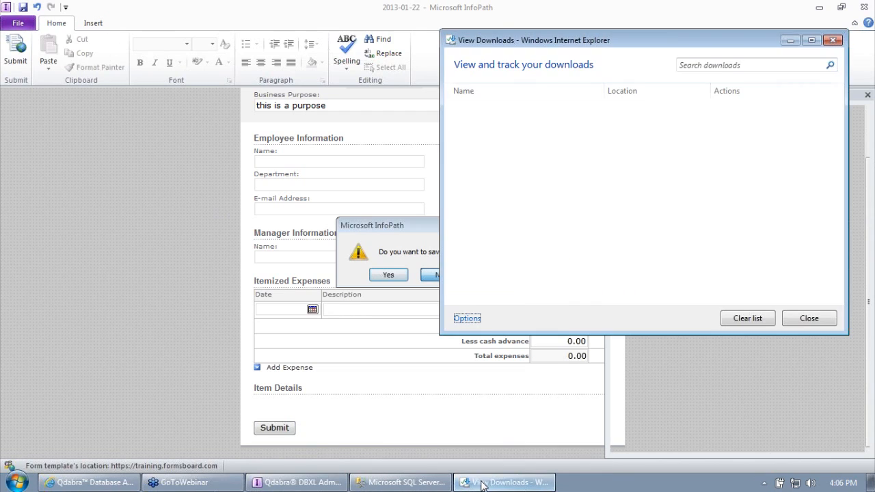
click(833, 41)
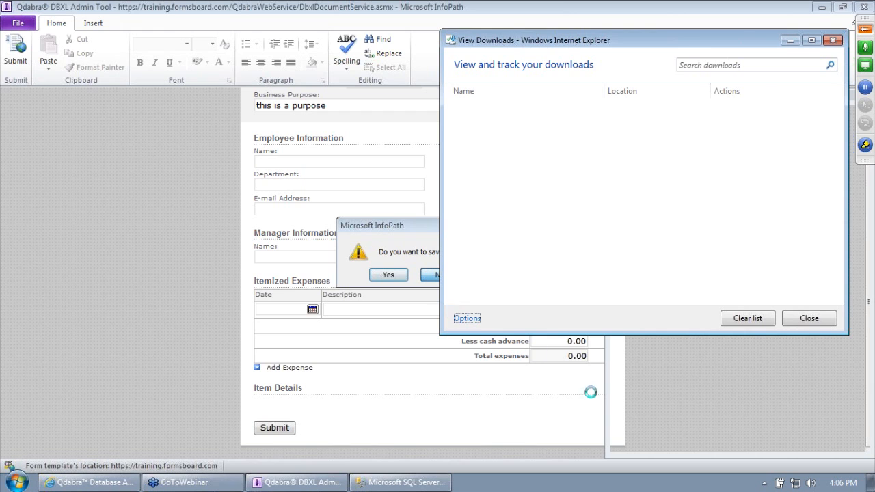
click(870, 484)
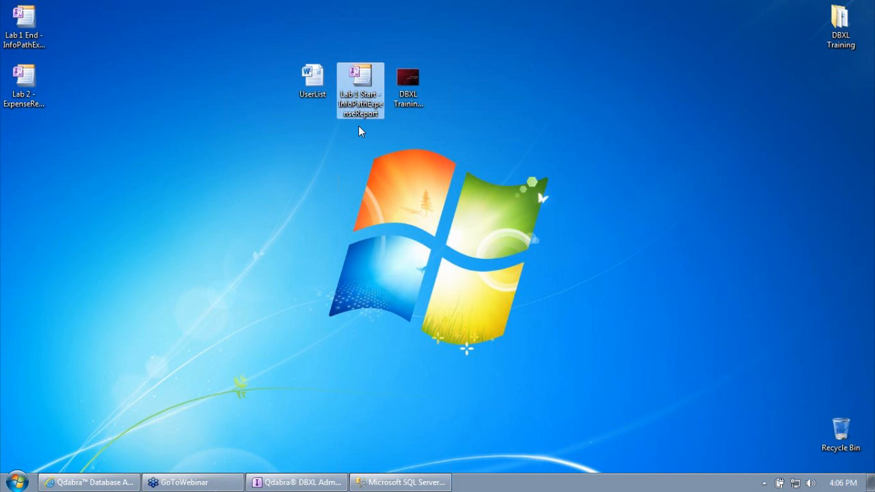
Step: Open the Lab 1 End template in InfoPath Designer
click(323, 481)
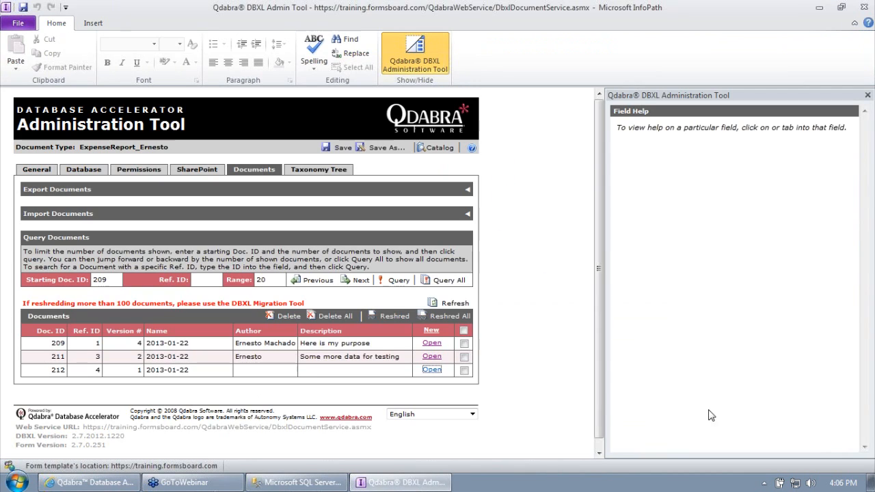
click(870, 487)
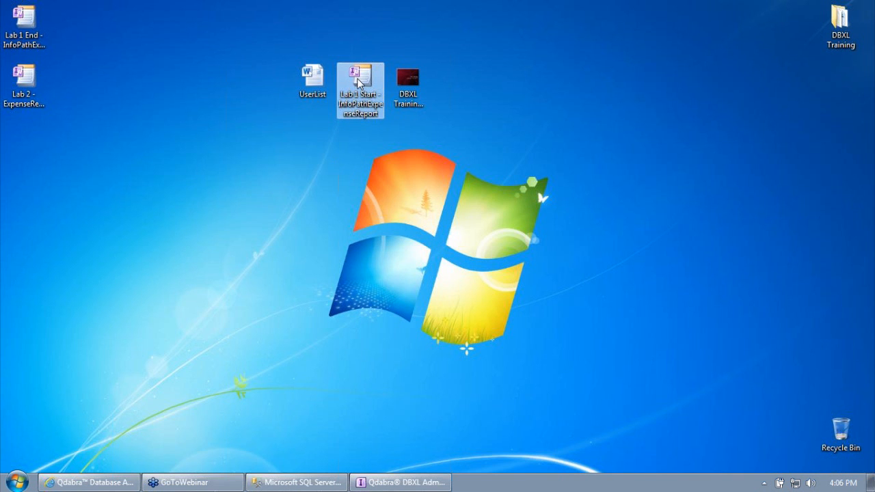
right_click(29, 42)
click(56, 68)
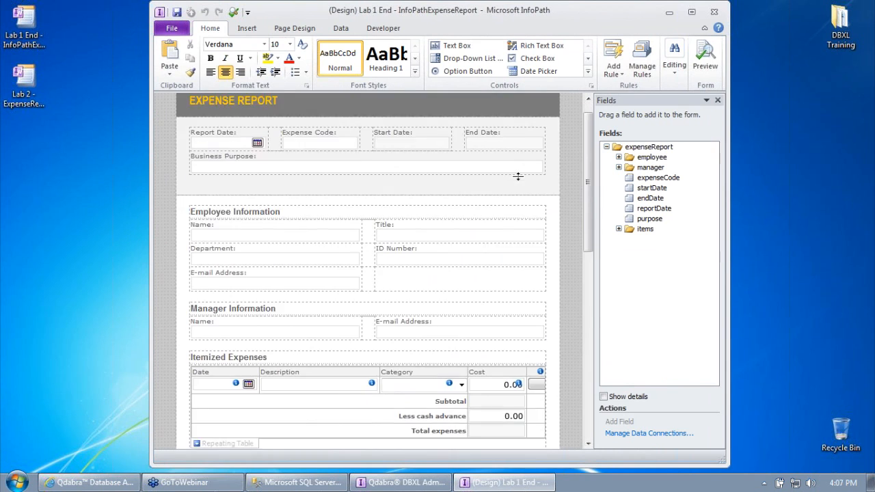
Step: Check the Submit button's submit options, leaving them unchanged
scroll(392, 293, down, 15)
click(255, 410)
right_click(257, 413)
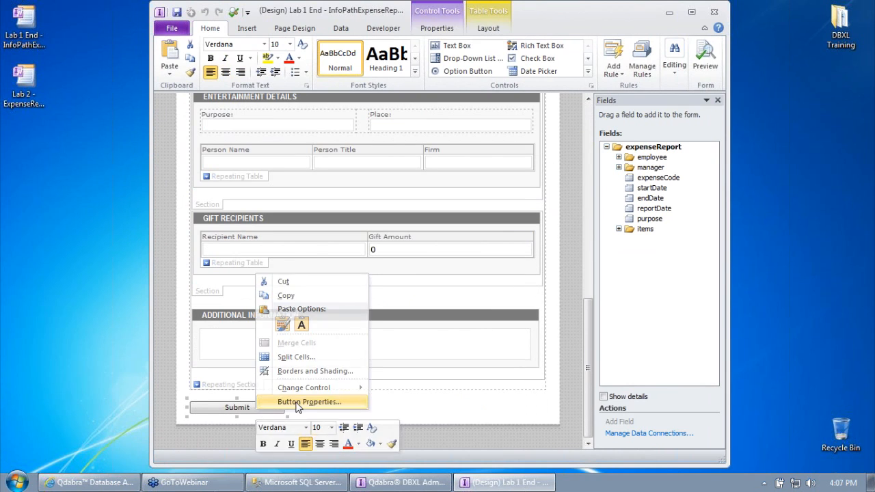
click(298, 402)
click(381, 260)
click(535, 333)
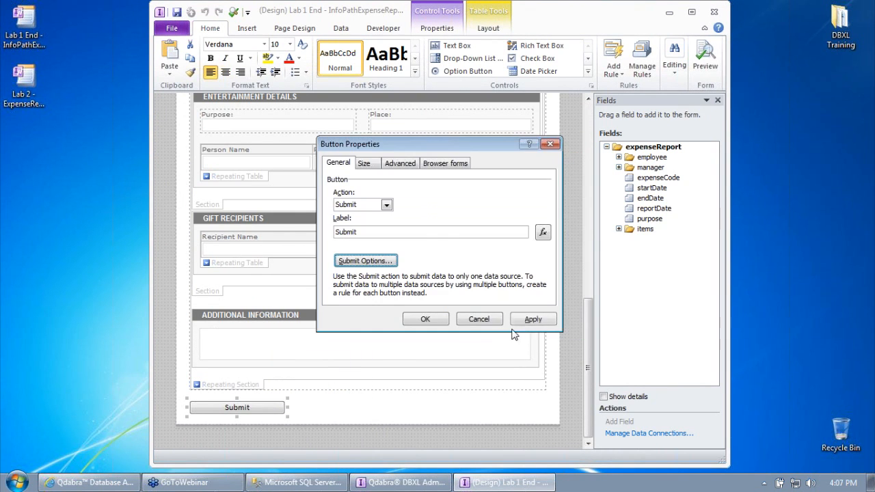
click(480, 320)
Step: Review the Business Purpose text box's display options and close them without changes
scroll(393, 150, up, 10)
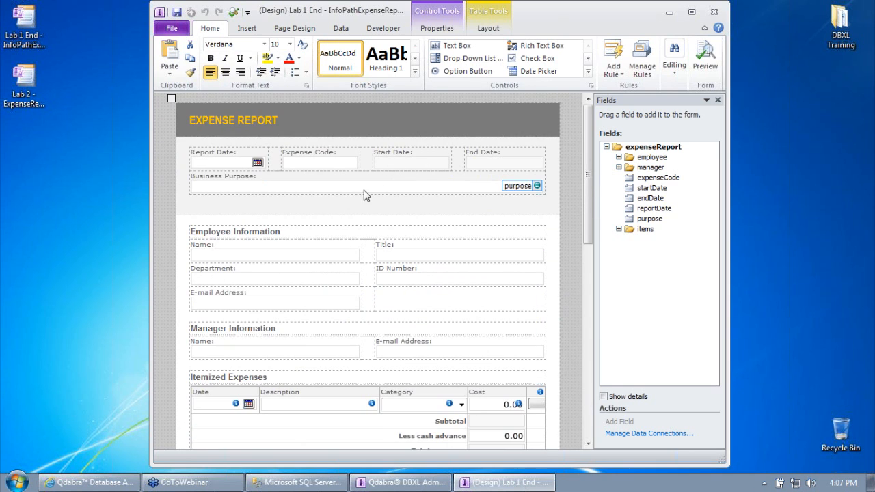
click(360, 193)
right_click(360, 193)
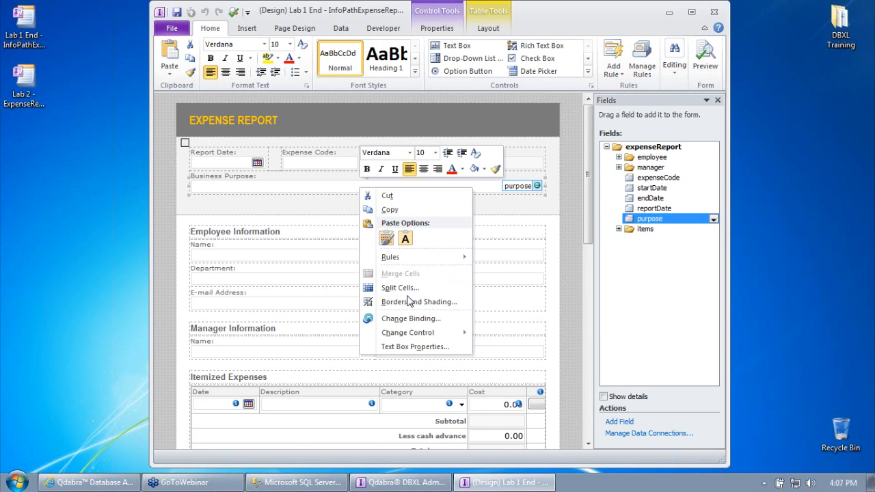
click(413, 345)
click(361, 130)
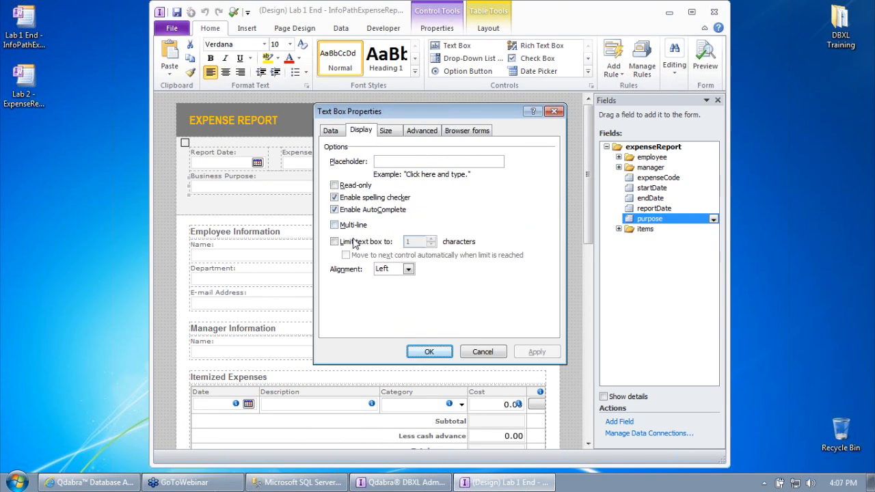
click(346, 198)
click(346, 210)
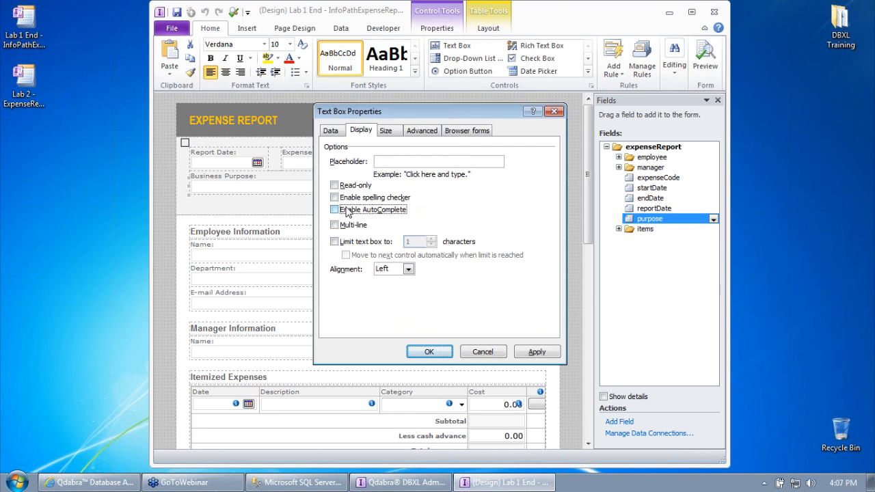
click(496, 349)
Step: Set the purpose field to Cannot be blank, then save and close the template
right_click(646, 219)
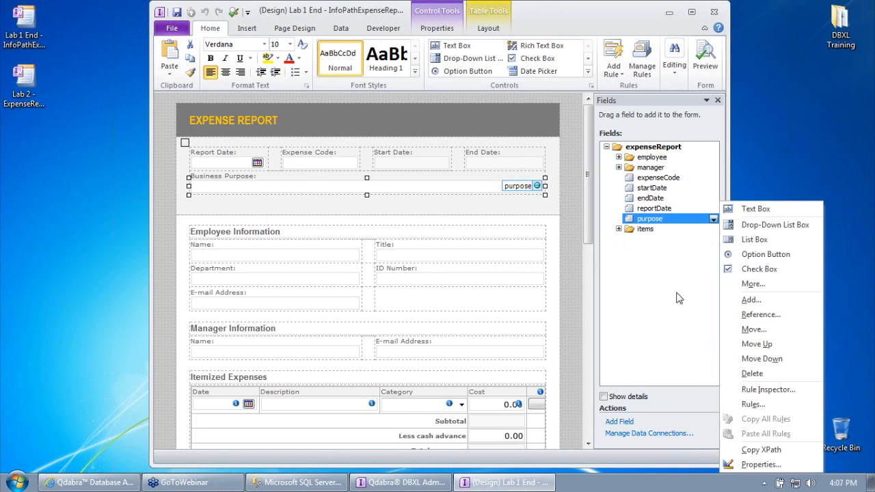
click(745, 464)
click(338, 290)
click(461, 344)
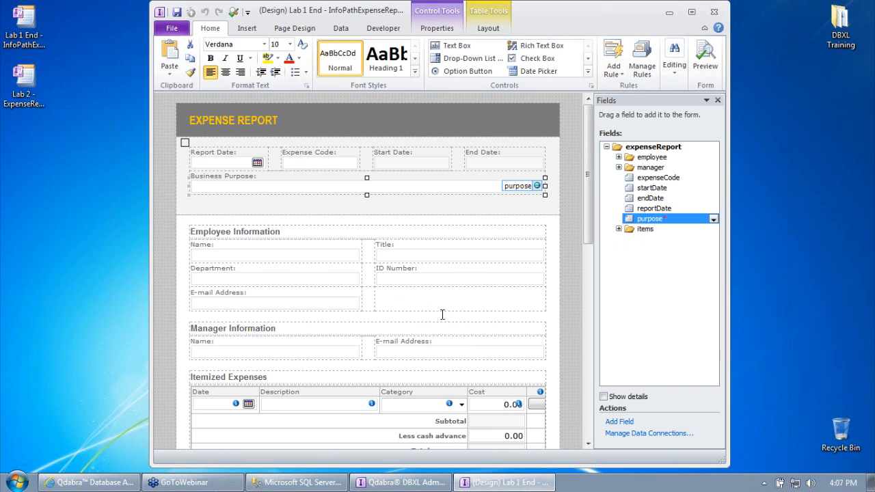
click(177, 15)
click(714, 11)
click(373, 479)
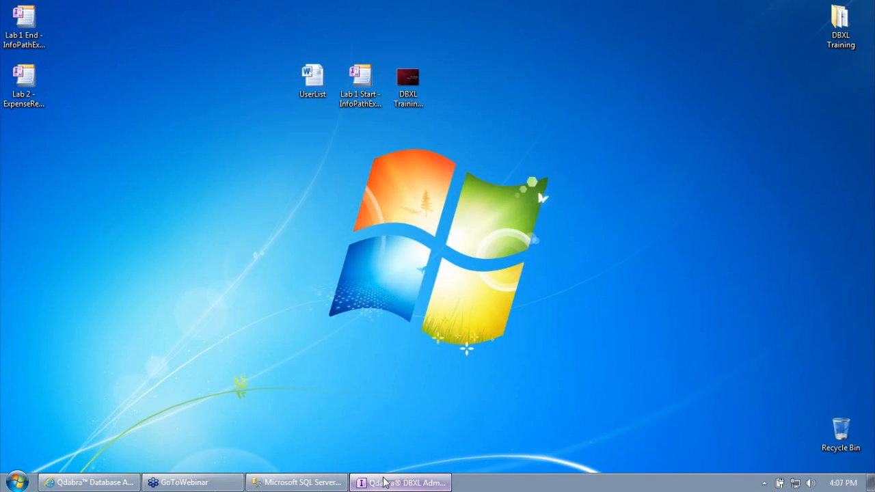
Step: Attach Lab 1 End - InfoPathExpenseReport.xsn as the form template (version 1.0.0.5) and open it
click(36, 170)
right_click(98, 329)
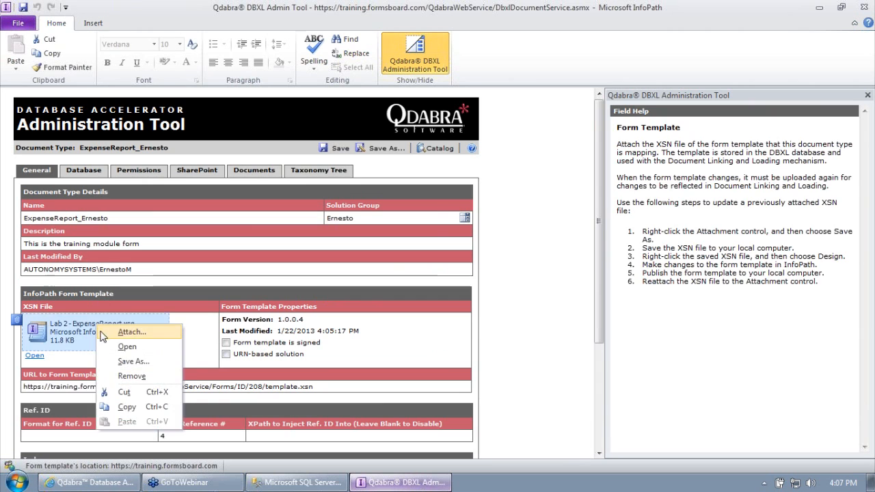
click(126, 336)
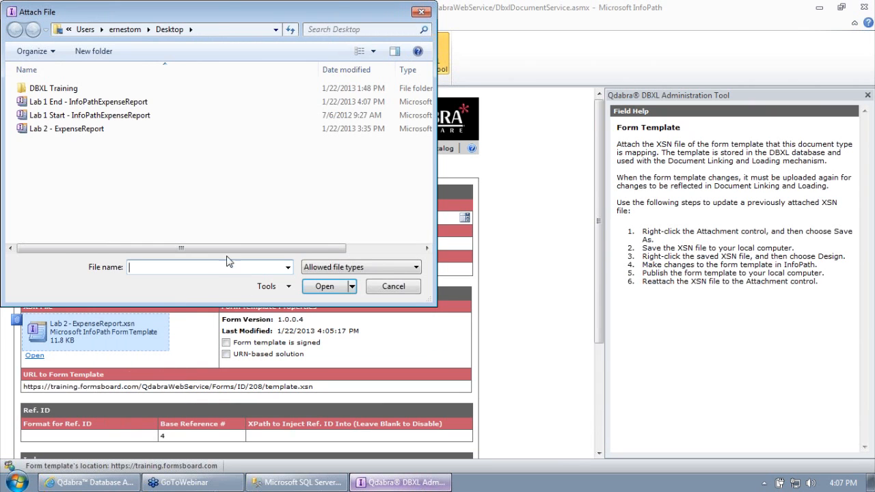
double_click(85, 101)
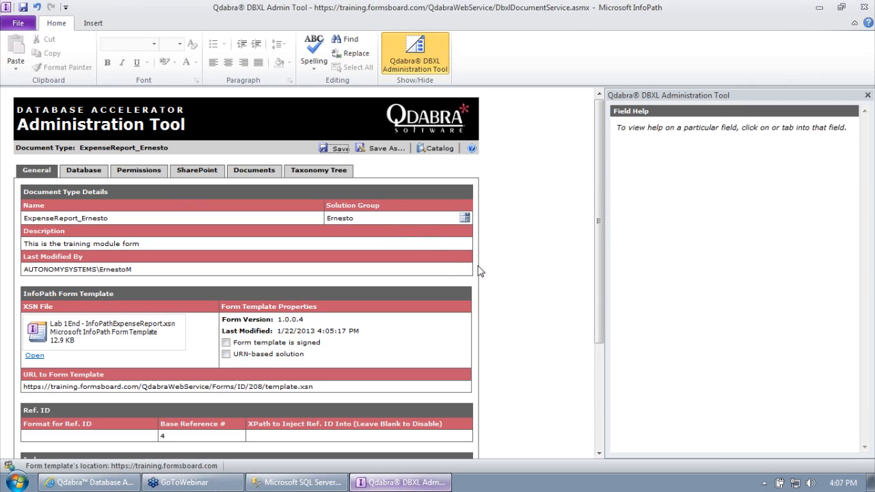
click(436, 274)
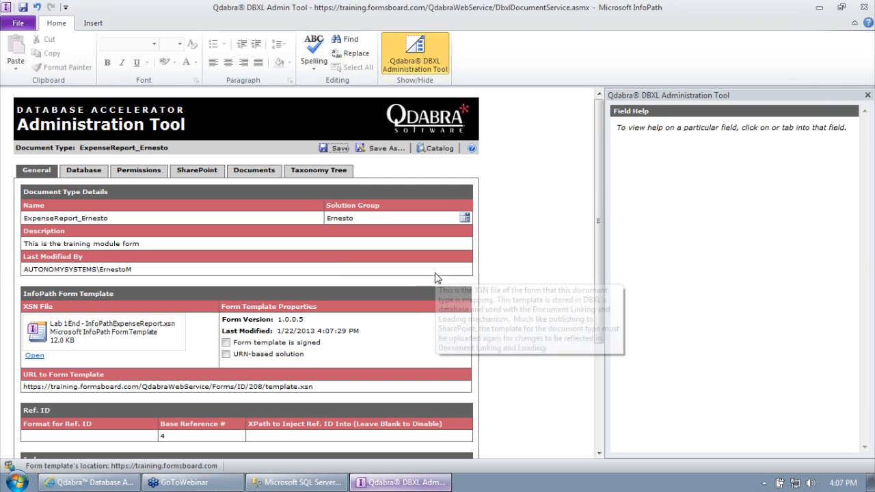
click(34, 356)
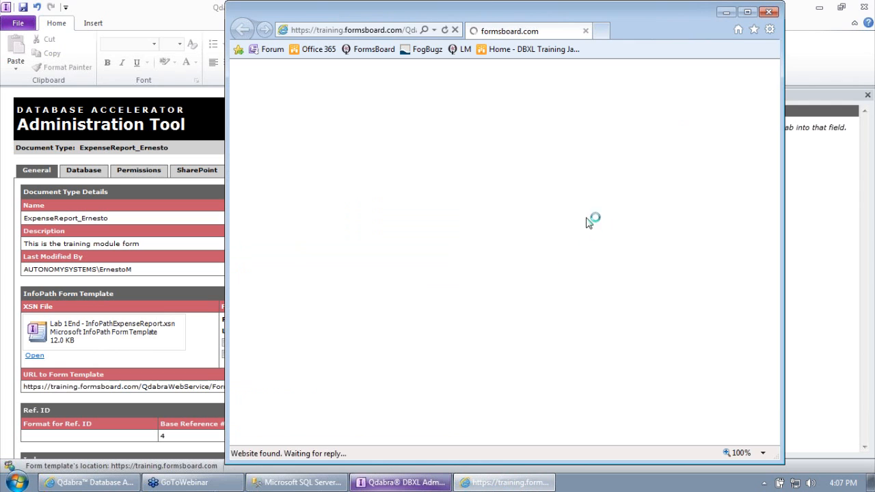
Step: Start Form9 from the template and fill Business Purpose, Name, Title, Department and ID Number with test text
click(750, 119)
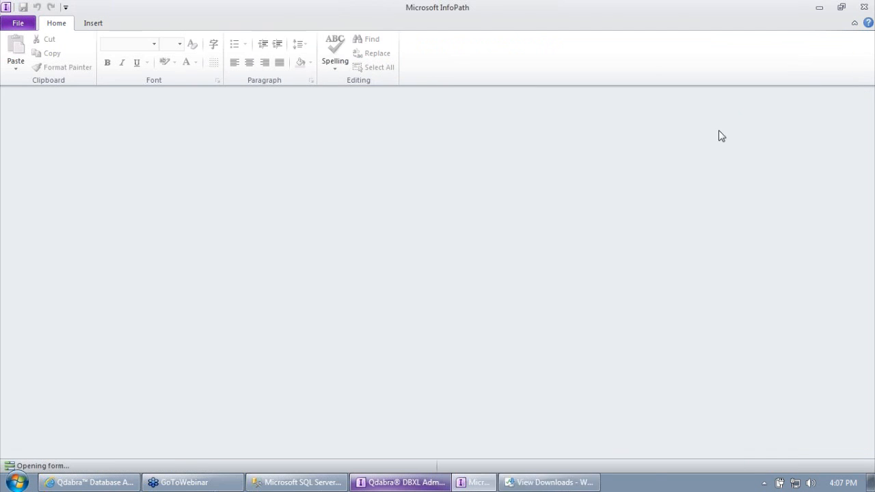
key(Tab)
key(Tab)
text(wegwergerg)
key(Tab)
text(wgrwg)
key(Tab)
text(wrgerwggr)
key(Tab)
text(wrgethtkiylo;)
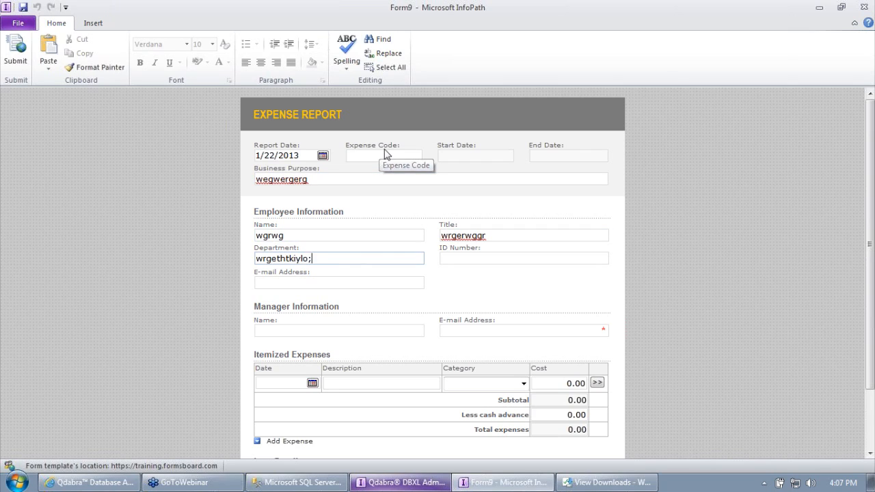
key(Tab)
text(sdfdfhjhl)
key(Tab)
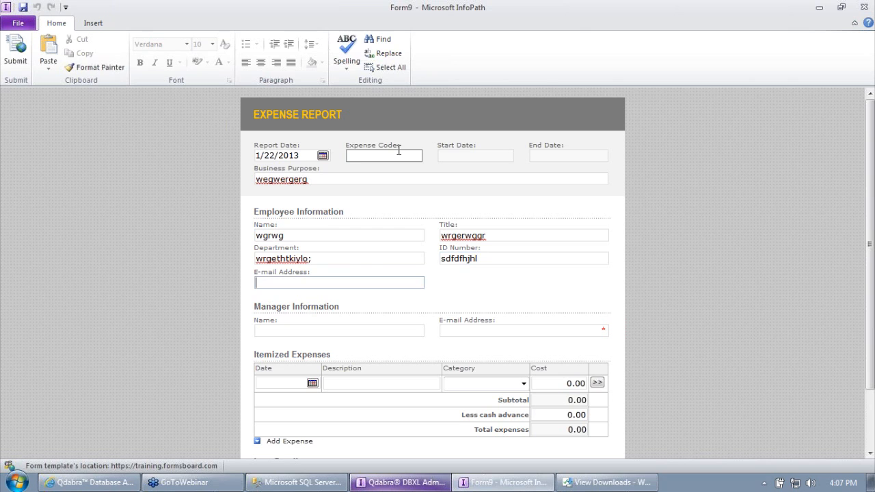
Step: Set the Report Date to the 11th, close Form9 unsaved, and show the Documents list
click(322, 155)
click(301, 198)
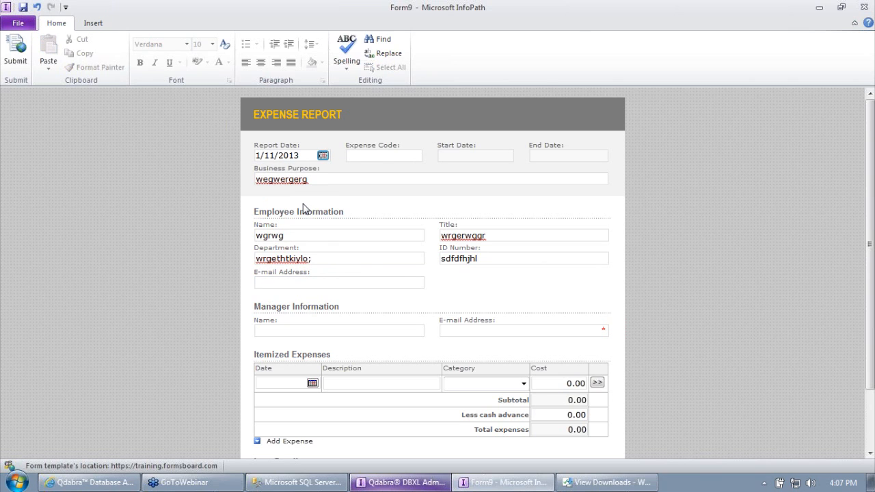
click(538, 97)
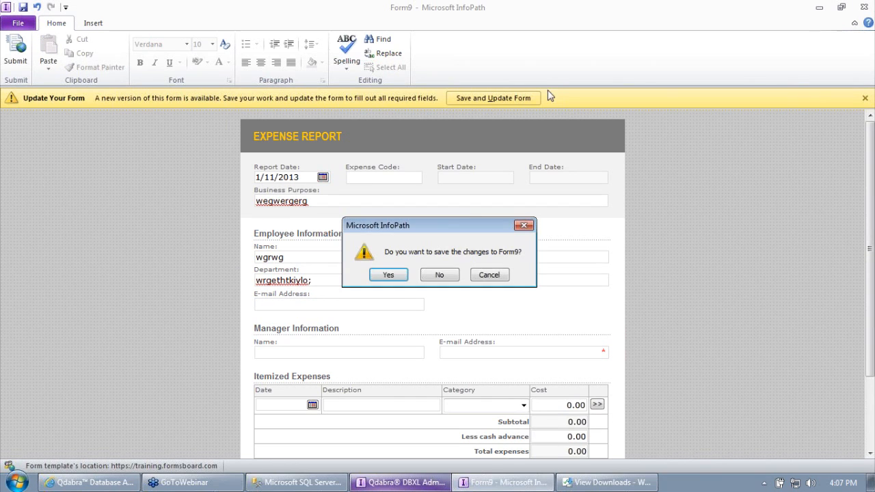
click(440, 274)
click(269, 171)
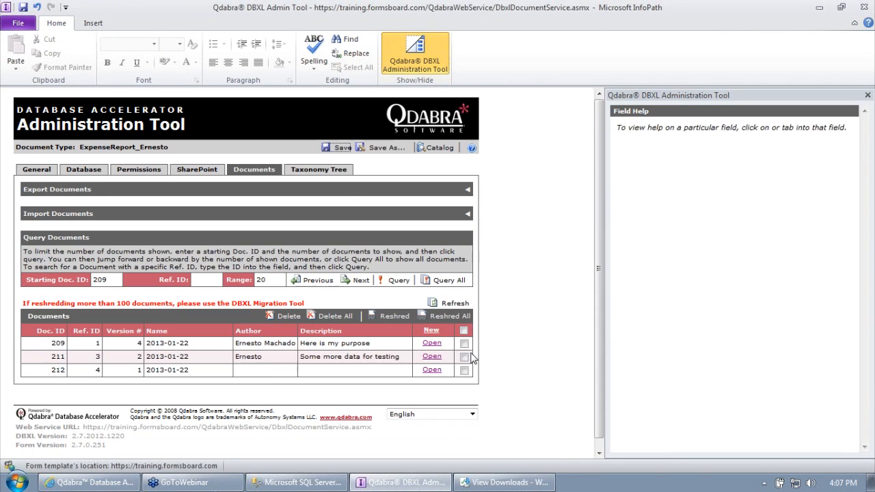
Step: Open document 212, submit it with business purpose 'purpose', and close it unsaved
click(441, 372)
click(417, 213)
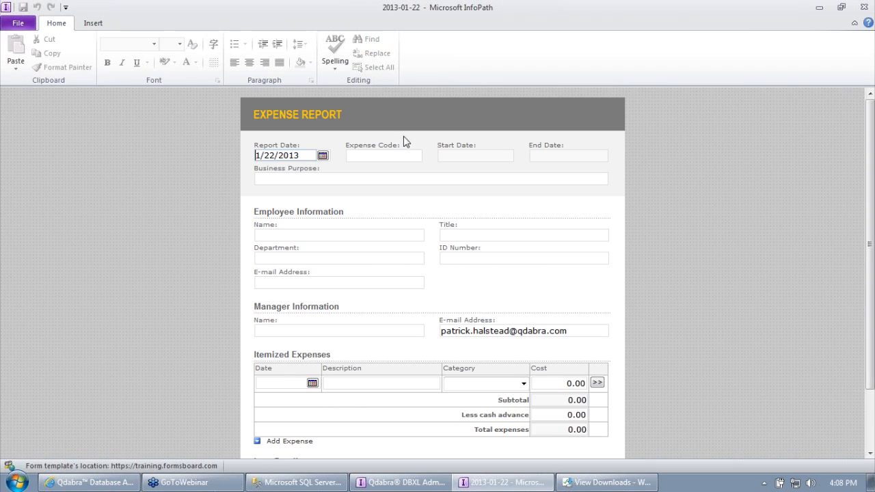
click(338, 181)
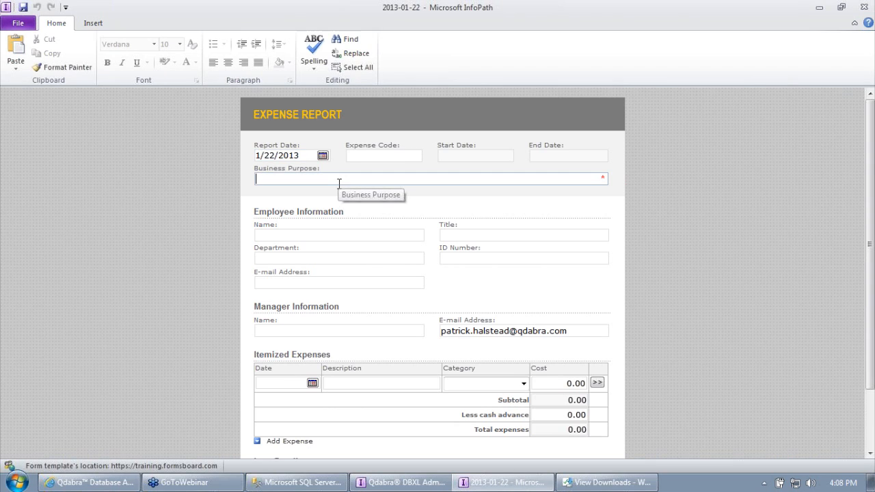
text(purpose)
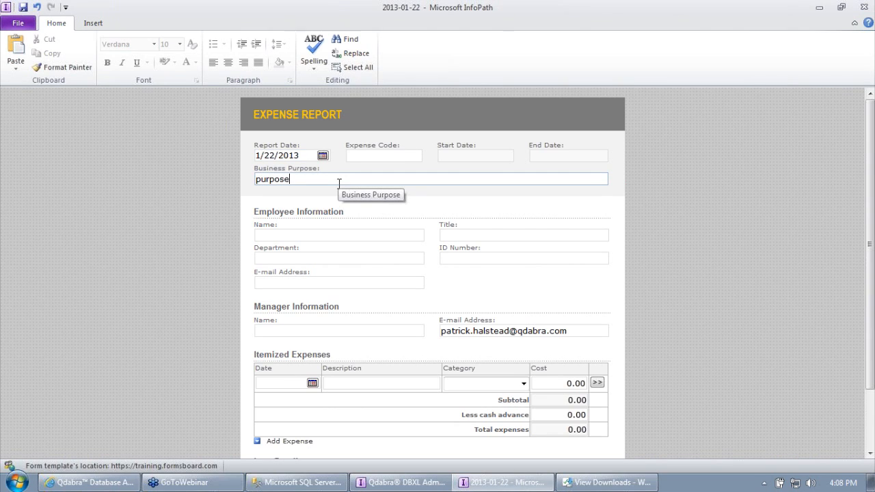
scroll(338, 183, down, 2)
click(264, 425)
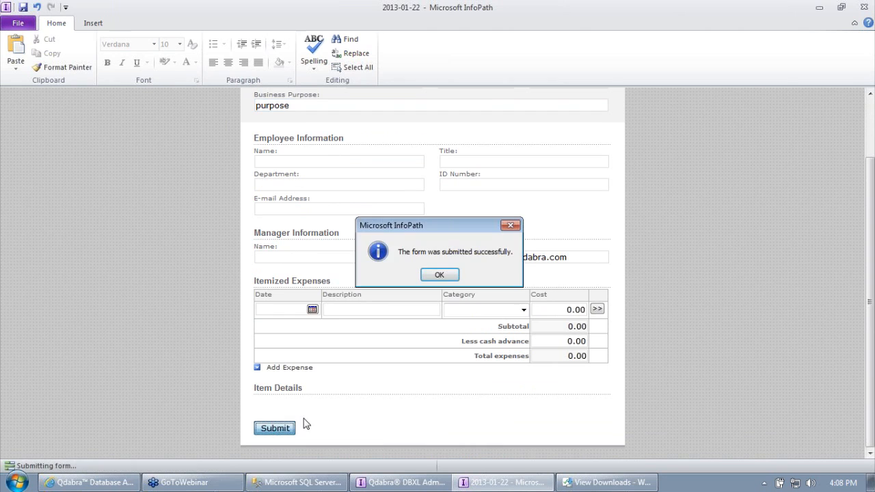
key(Return)
click(457, 272)
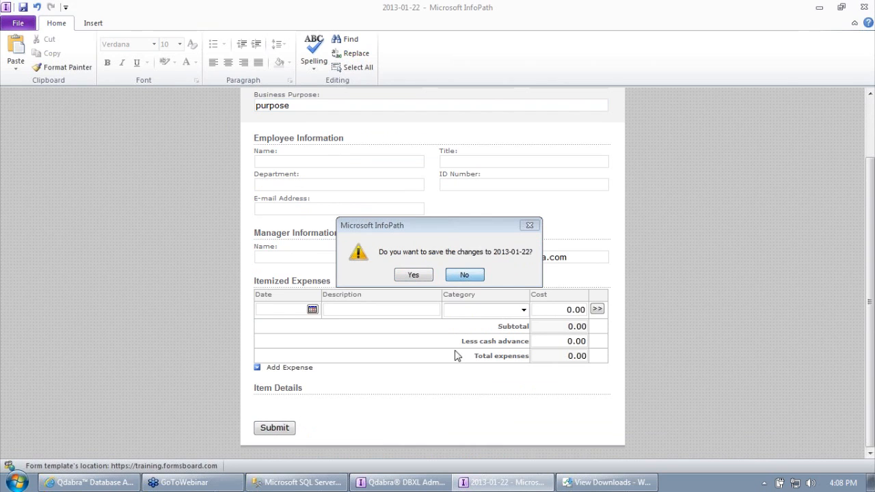
click(307, 483)
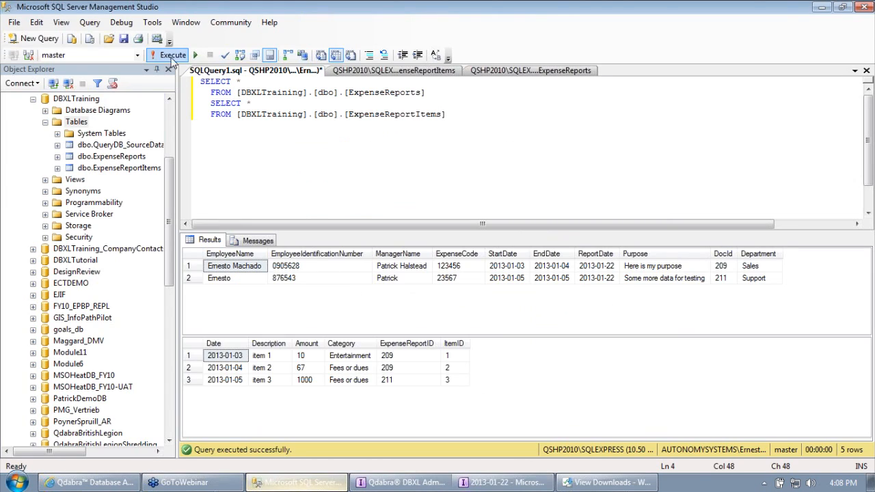
Step: Rerun the query and inspect the new DocId 212 row values in both result tables
click(171, 56)
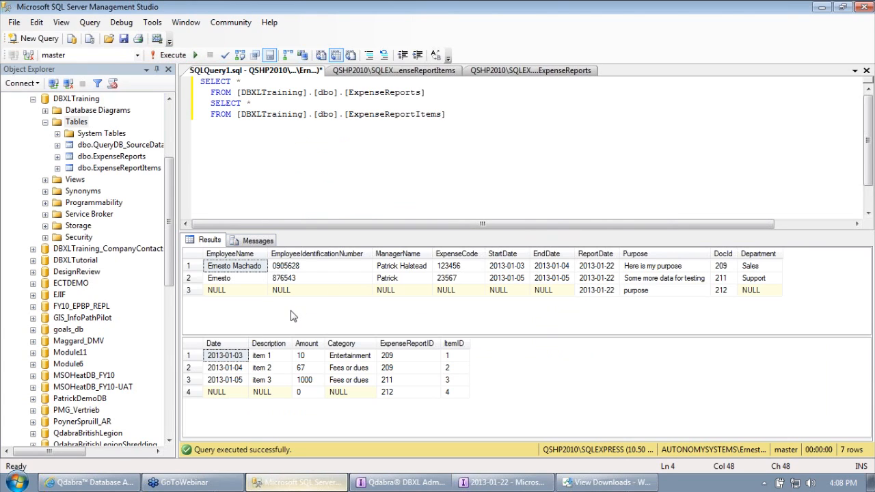
click(192, 290)
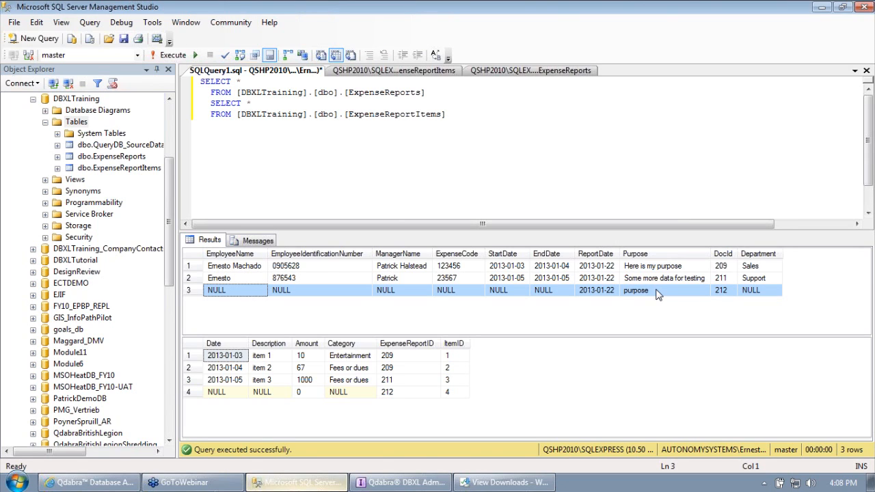
click(656, 292)
click(759, 291)
click(726, 293)
click(226, 292)
click(306, 300)
click(394, 294)
click(468, 294)
click(552, 292)
click(773, 296)
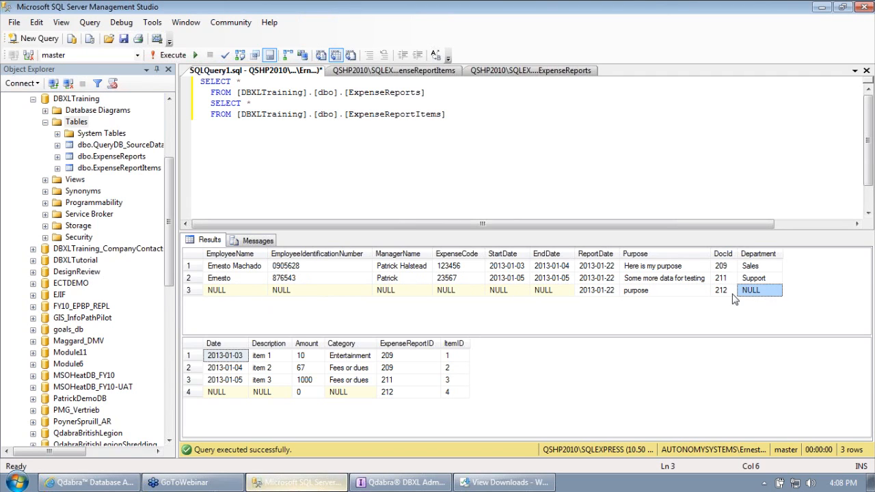
click(266, 397)
click(347, 395)
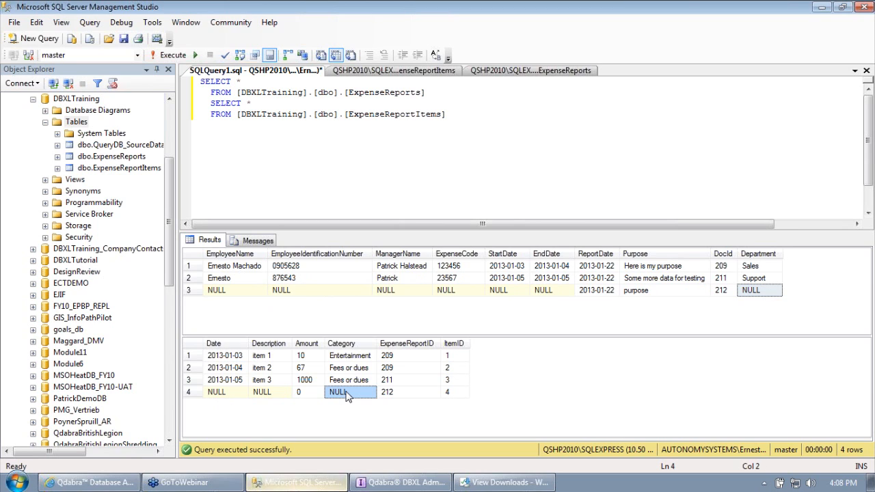
Step: Close the downloads window, select the new rows in both results, and return to DBXL
click(504, 482)
click(833, 40)
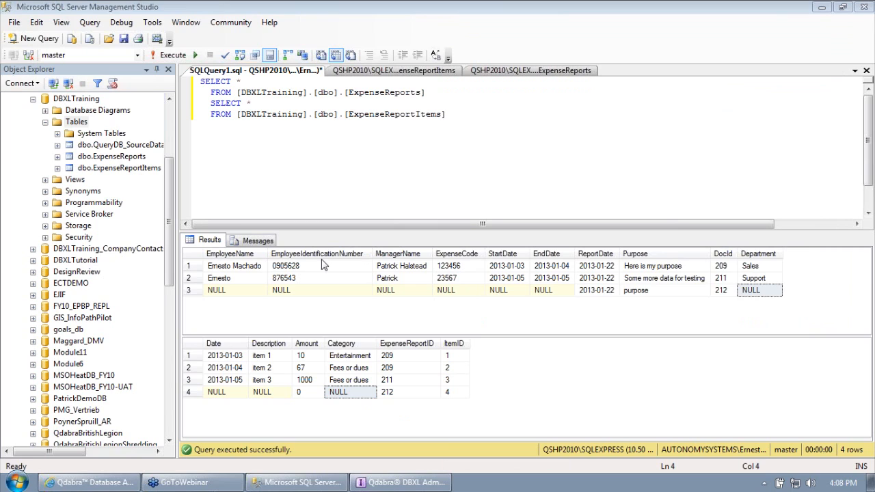
click(202, 291)
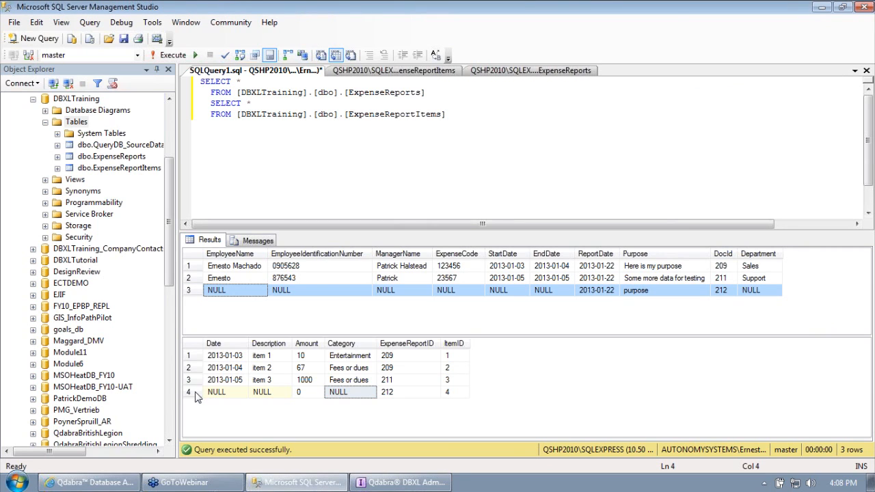
click(197, 395)
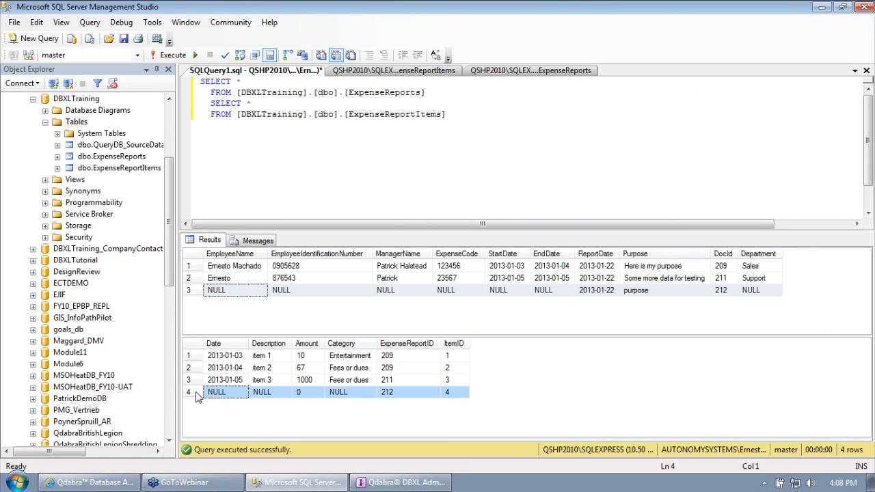
click(429, 488)
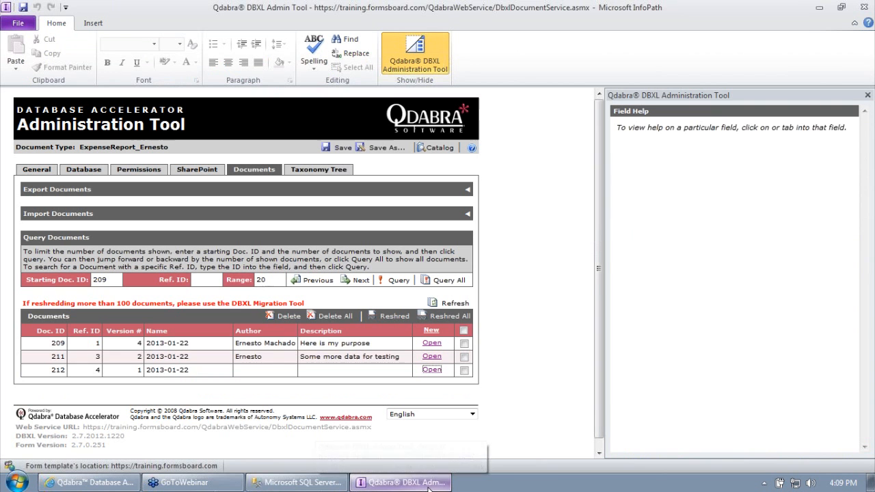
Step: Expand the ExpenseReports (10 columns) and ExpenseReportItems (4 columns) mappings on the Database tab
click(82, 171)
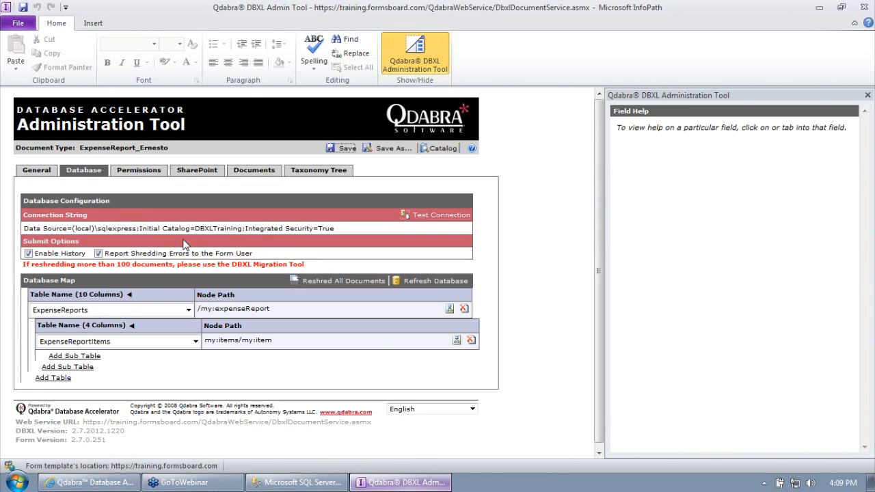
click(128, 295)
drag(603, 233, 599, 329)
click(129, 351)
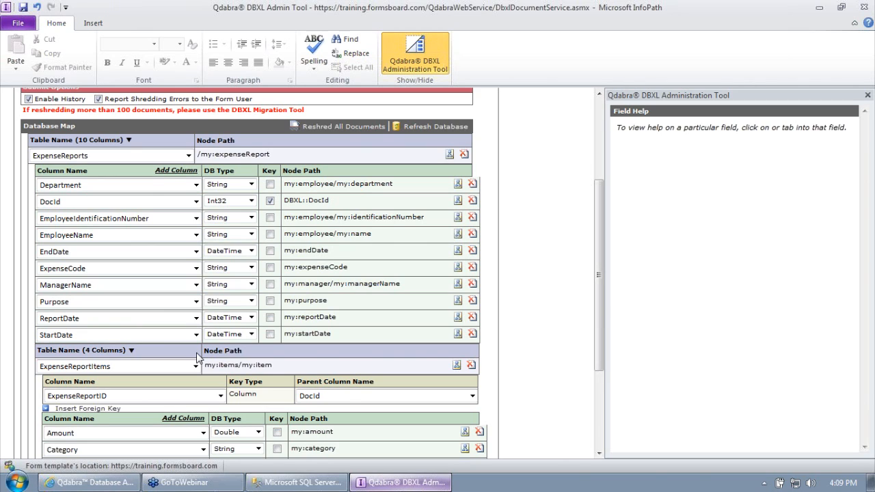
Step: Append the filter [my:amount > 0] to the ExpenseReportItems node path my:items/my:item
click(288, 153)
text([)
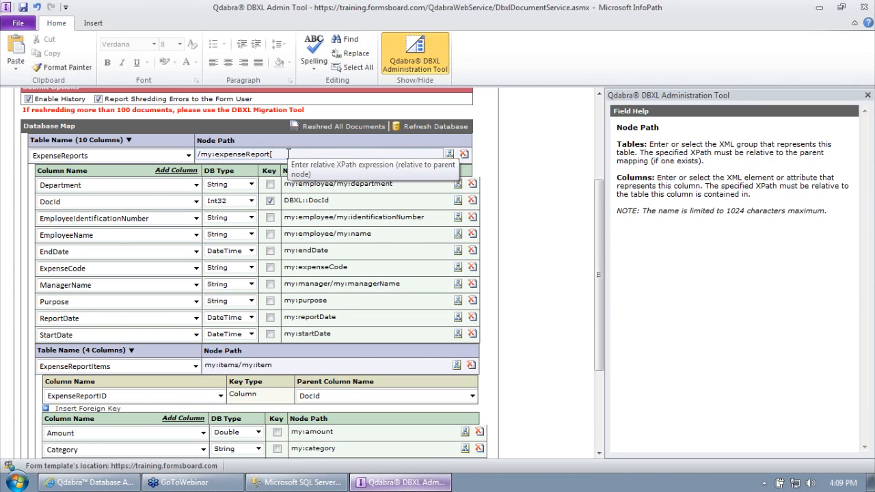
key(BackSpace)
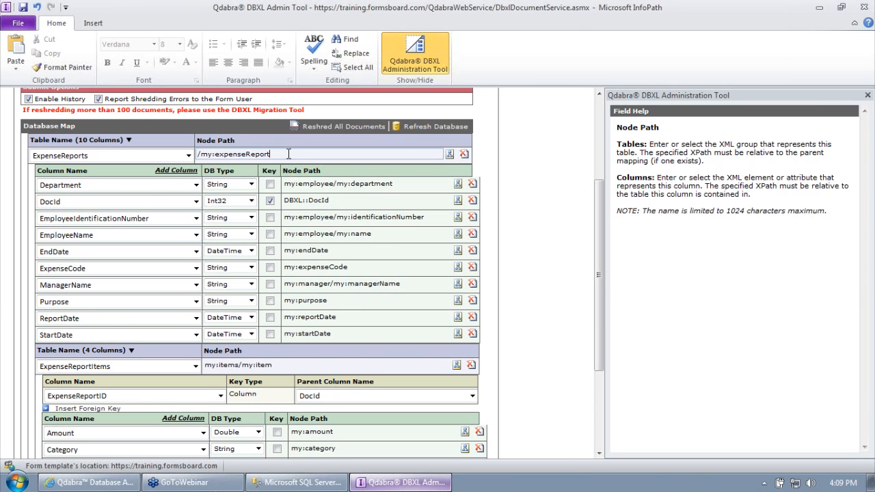
scroll(602, 310, down, 2)
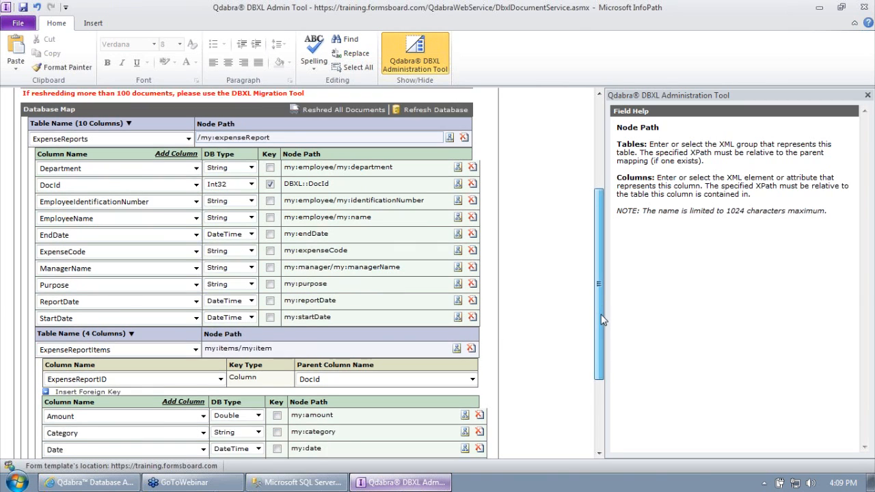
click(333, 315)
text([)
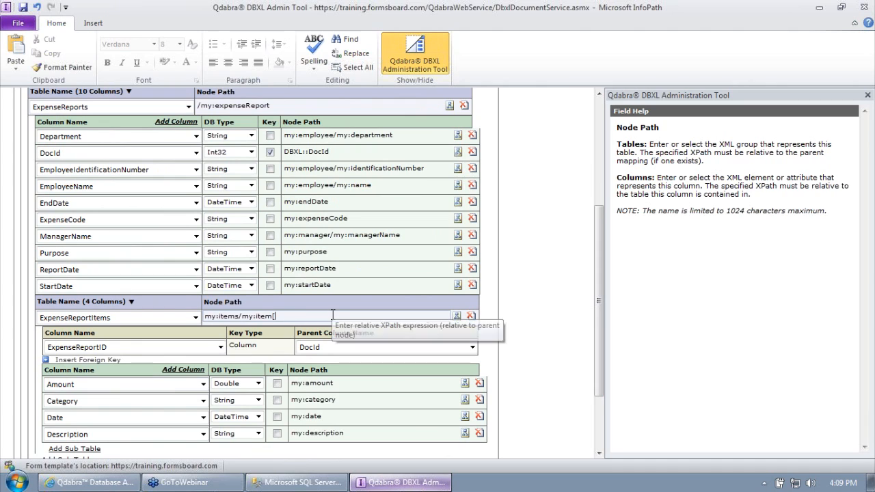
text(my:moun)
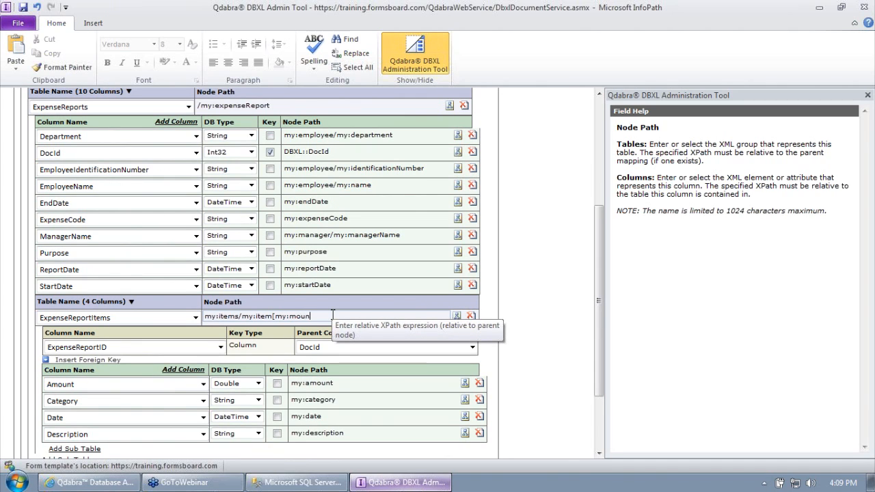
key(BackSpace)
key(BackSpace)
key(BackSpace)
key(BackSpace)
text(amount > 0)
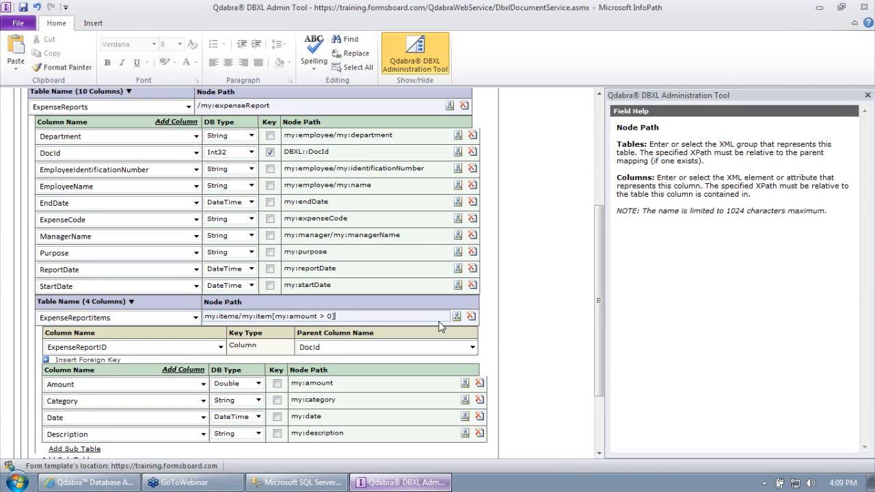
scroll(598, 256, up, 1)
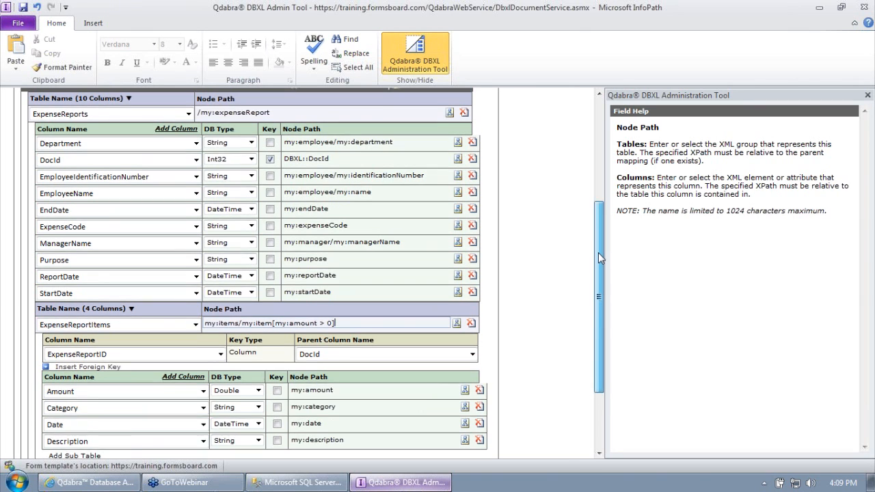
Step: Filter the ExpenseReports node path with the copied employee name path: [my:employee/my:name !=""]
click(313, 129)
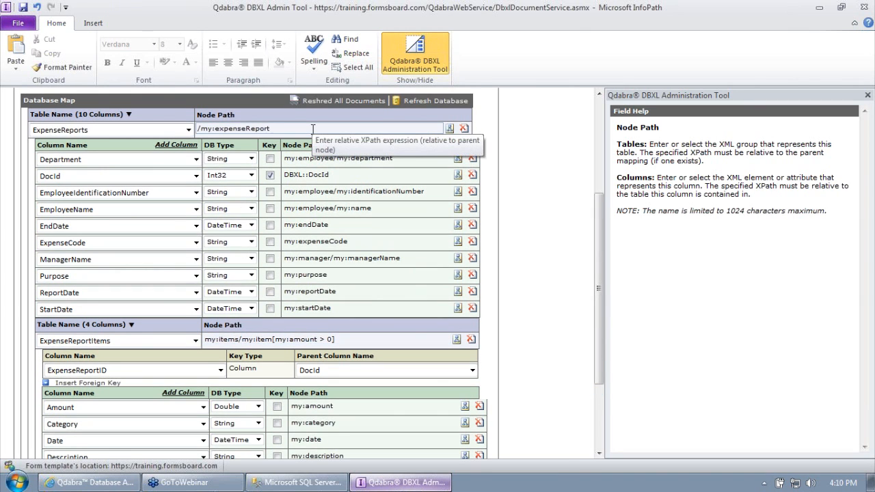
text([])
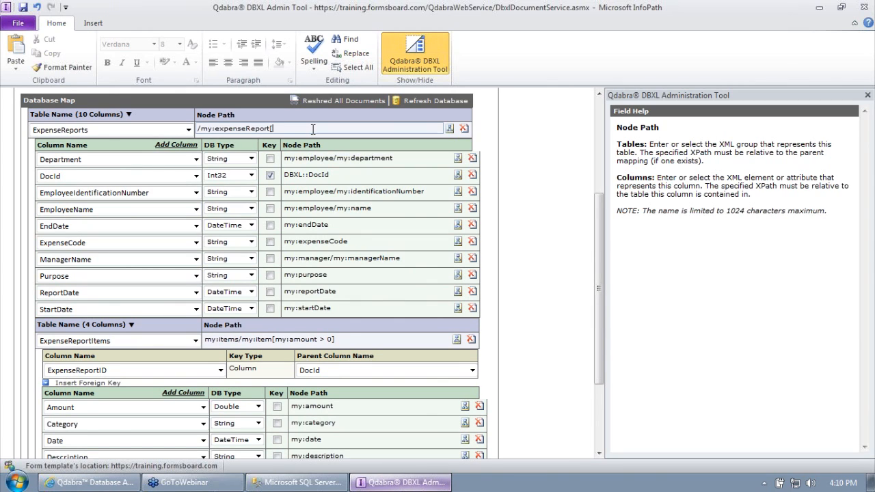
click(383, 208)
triple_click(383, 209)
key(ctrl+c)
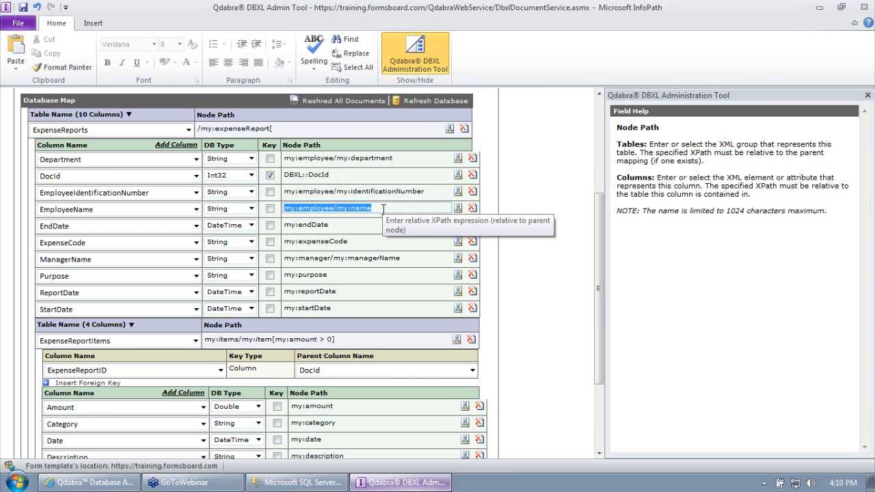
click(324, 128)
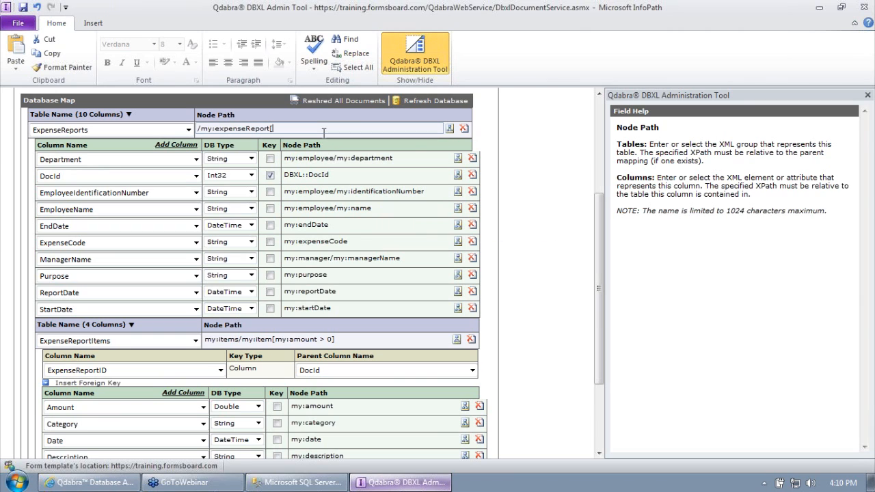
key(ctrl+v)
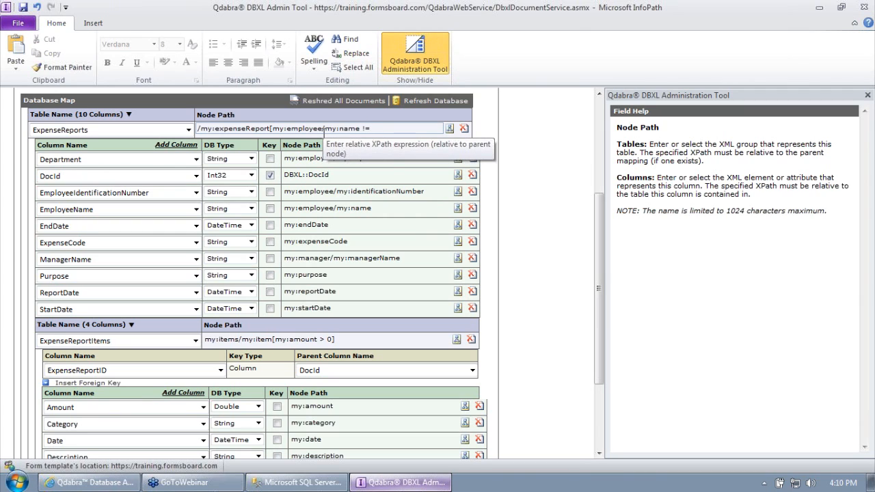
text(!="")
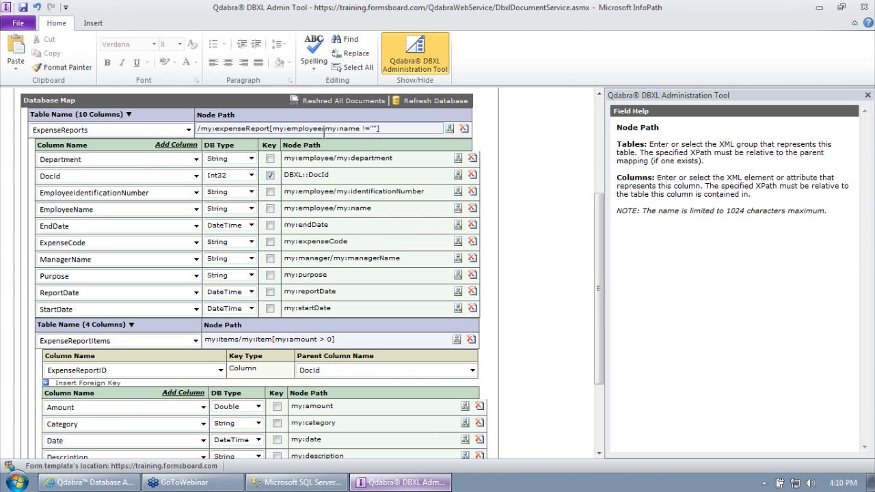
scroll(412, 224, up, 1)
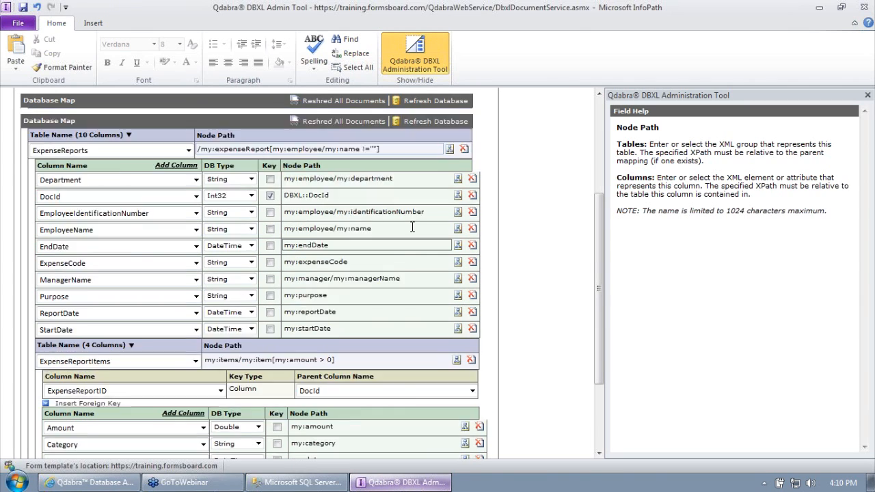
scroll(413, 220, down, 1)
drag(380, 128, 273, 137)
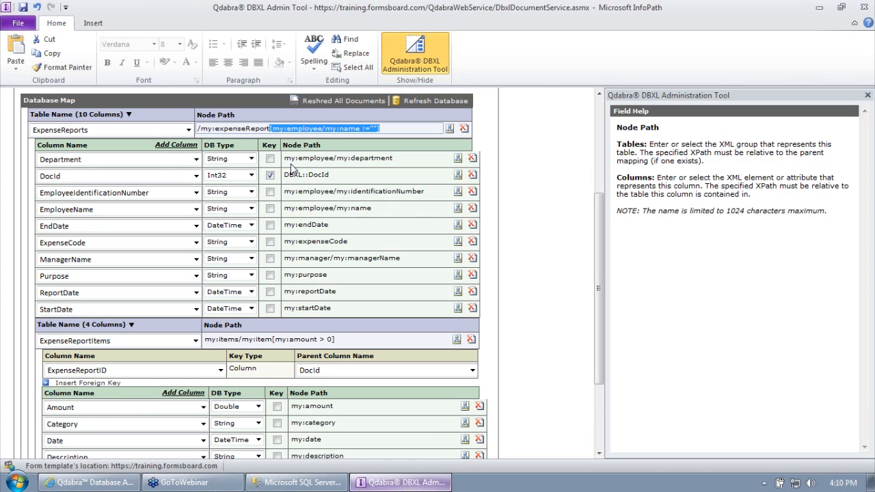
Step: Recheck the ExpenseReportItems path, keeping its my:amount > 0 comparison intact
click(350, 337)
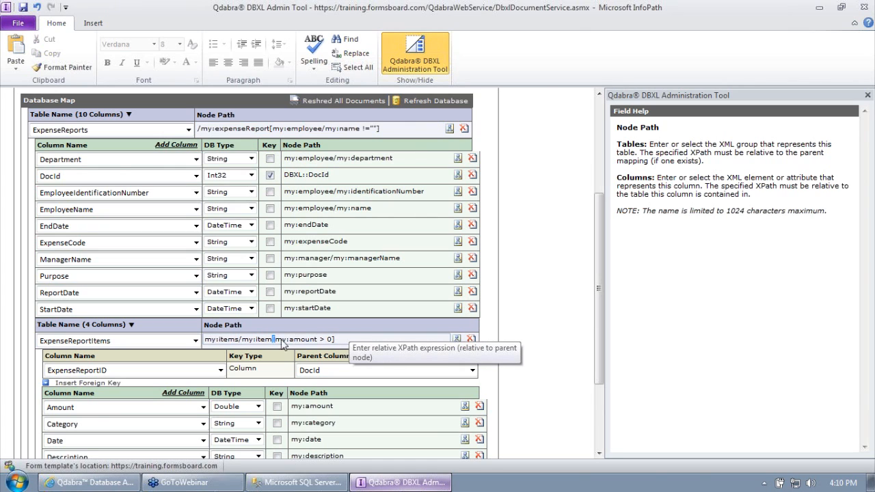
drag(273, 340, 361, 339)
click(562, 330)
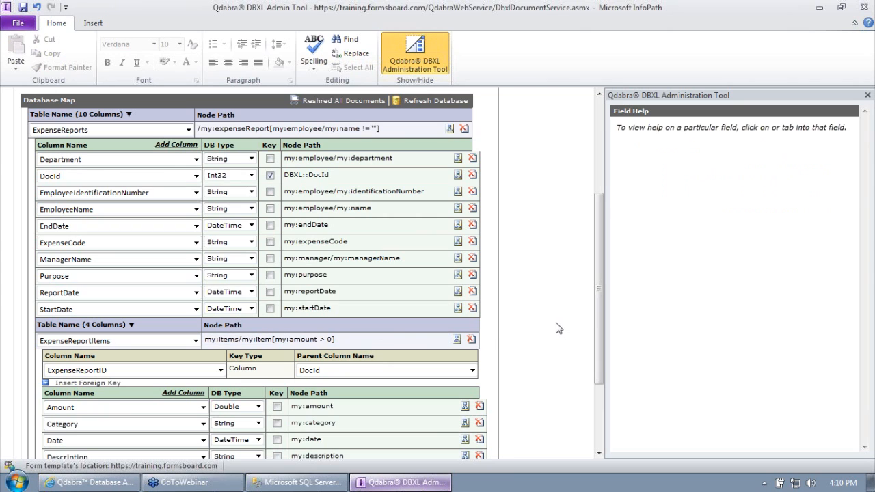
click(317, 342)
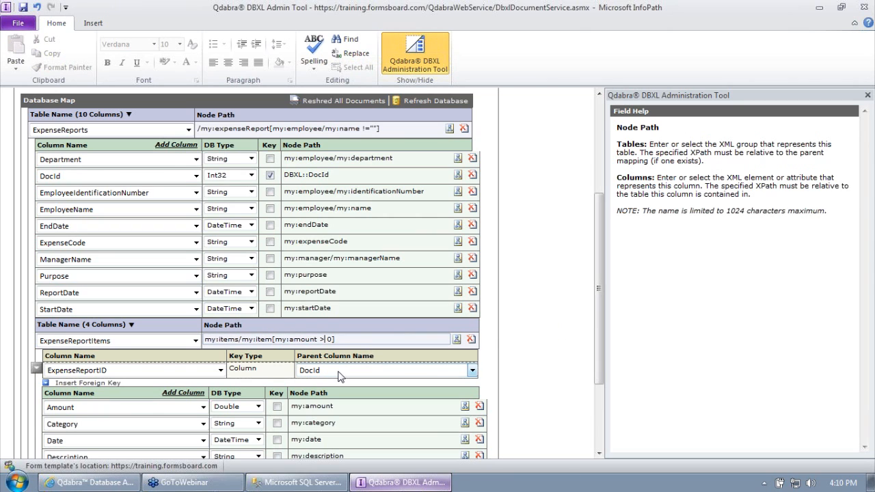
key(BackSpace)
text(=)
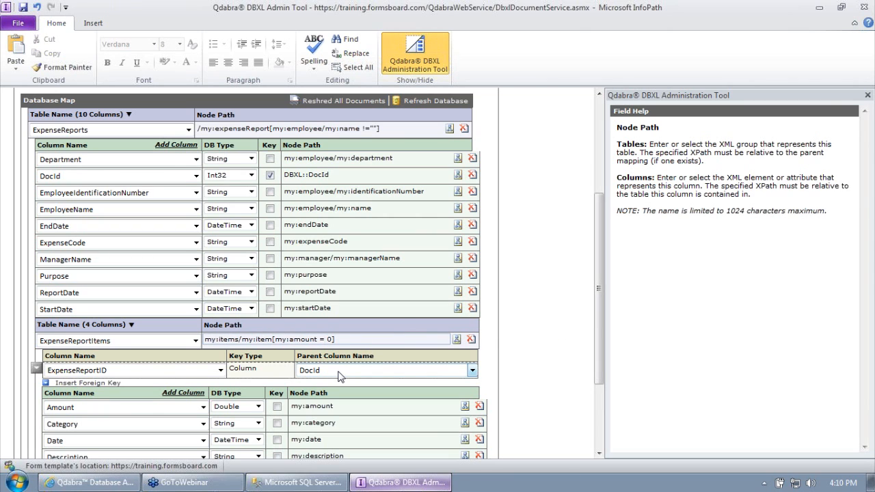
key(BackSpace)
text(>)
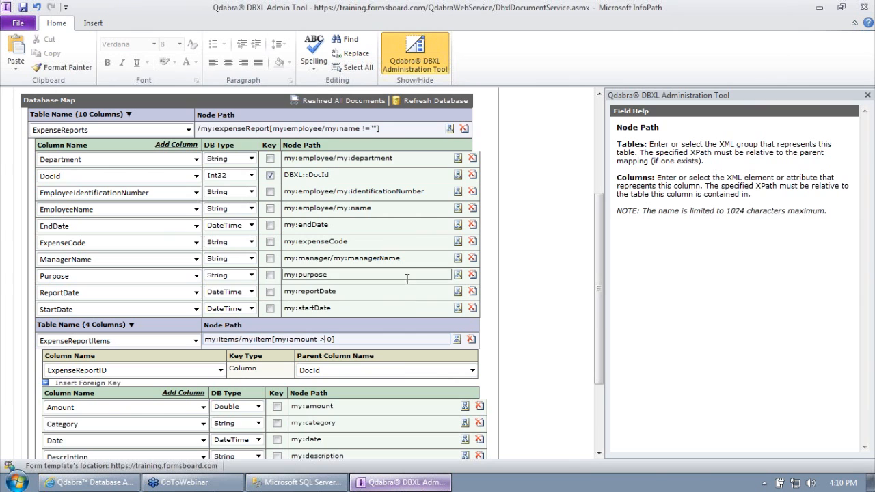
scroll(407, 277, up, 5)
Step: Save both filtered mappings and reshred all documents, confirming each prompt
click(344, 149)
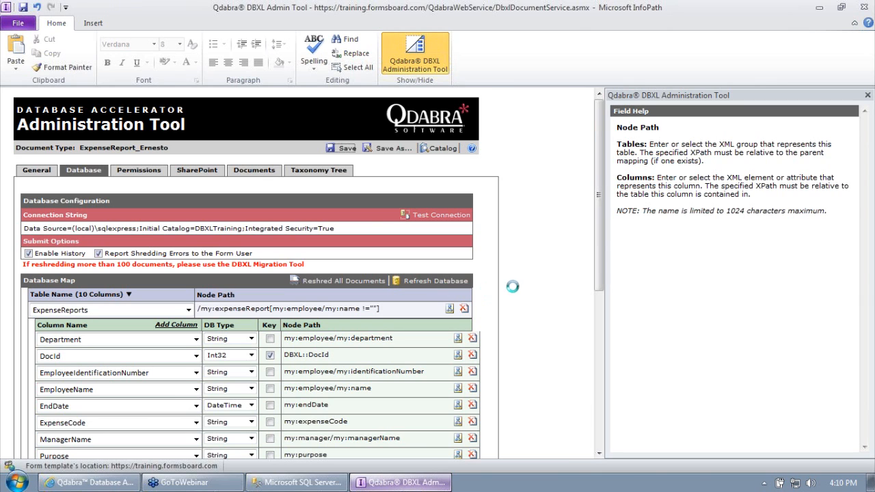
click(438, 279)
click(320, 285)
click(414, 275)
click(448, 276)
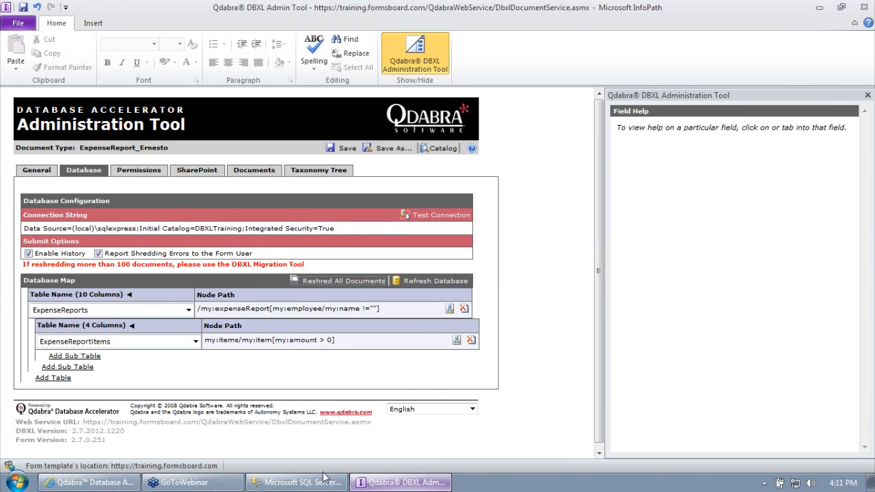
click(322, 480)
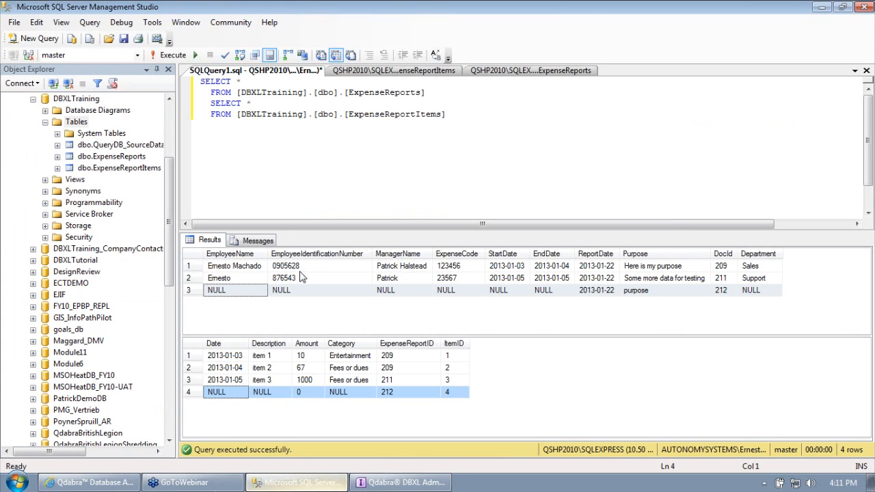
Step: Rerun the expense table queries to confirm the NULL report row and zero-amount item are gone
click(189, 292)
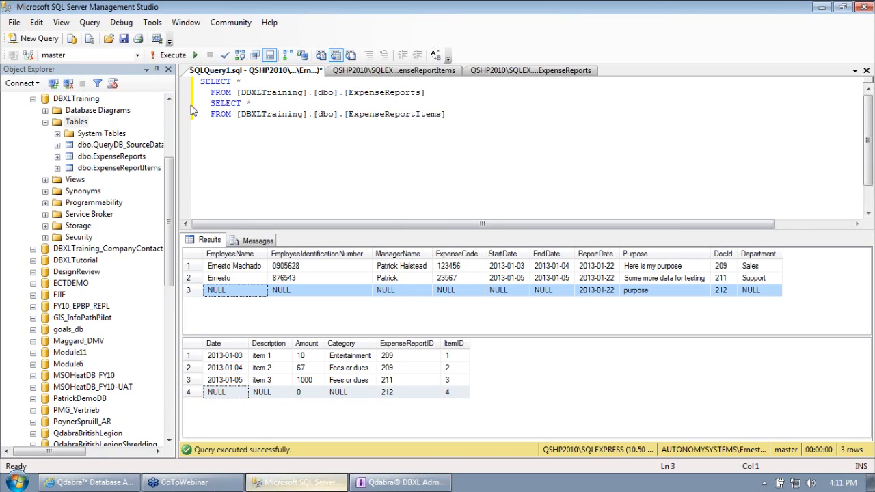
click(174, 61)
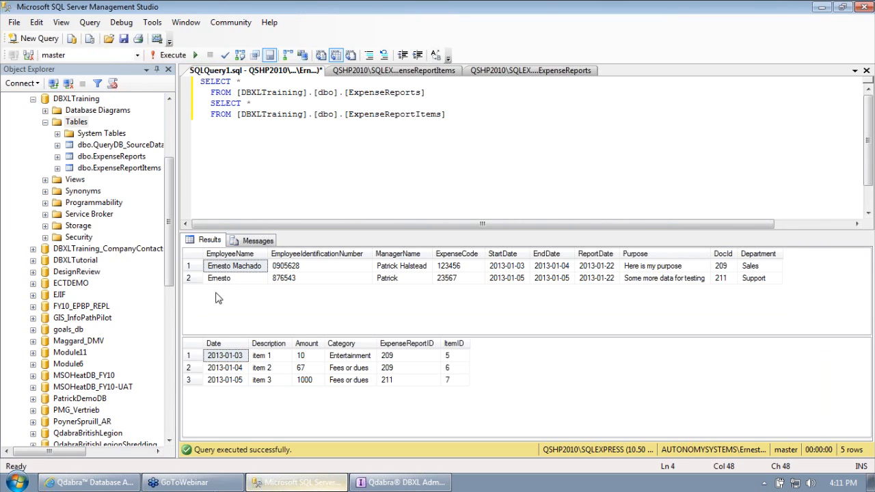
click(400, 482)
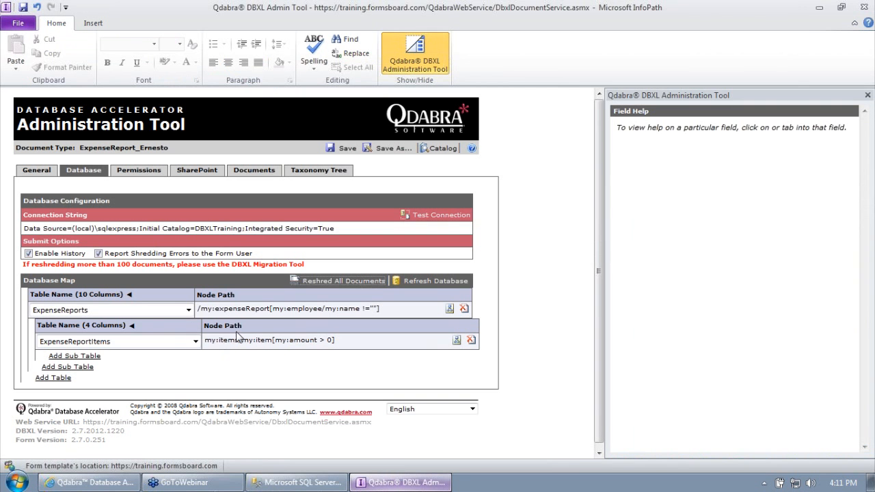
drag(277, 309, 380, 312)
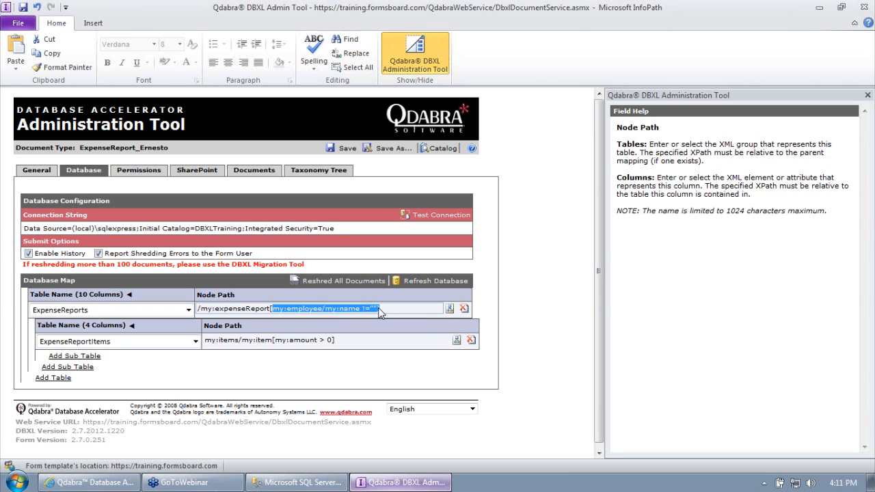
click(130, 326)
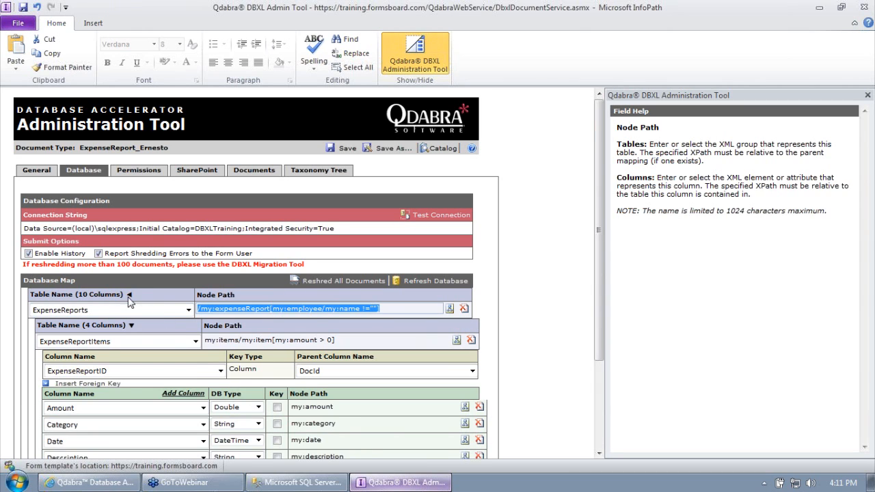
click(128, 295)
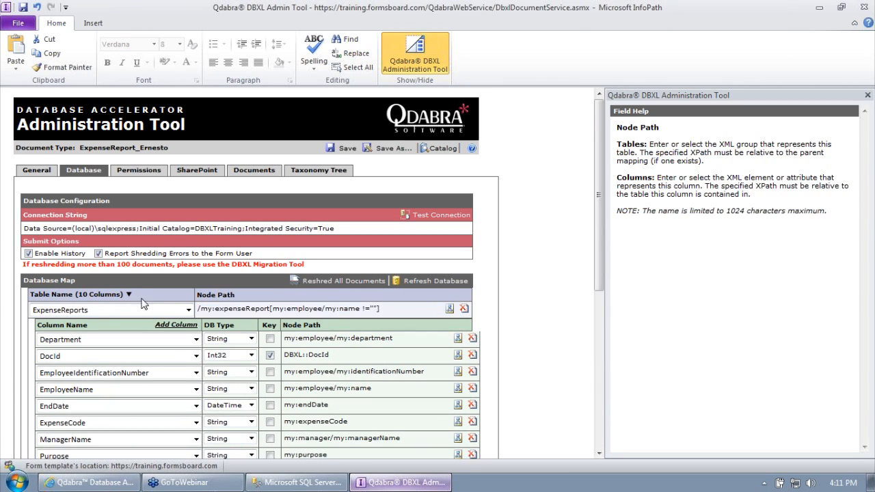
click(457, 338)
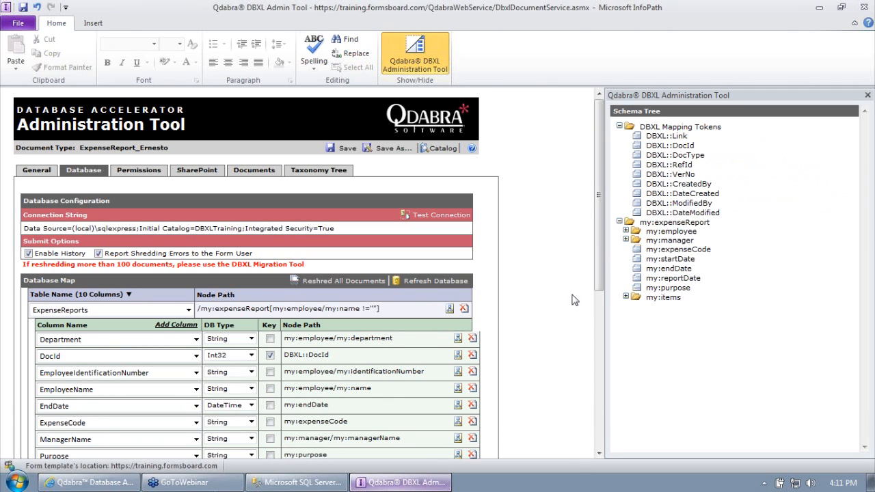
click(693, 146)
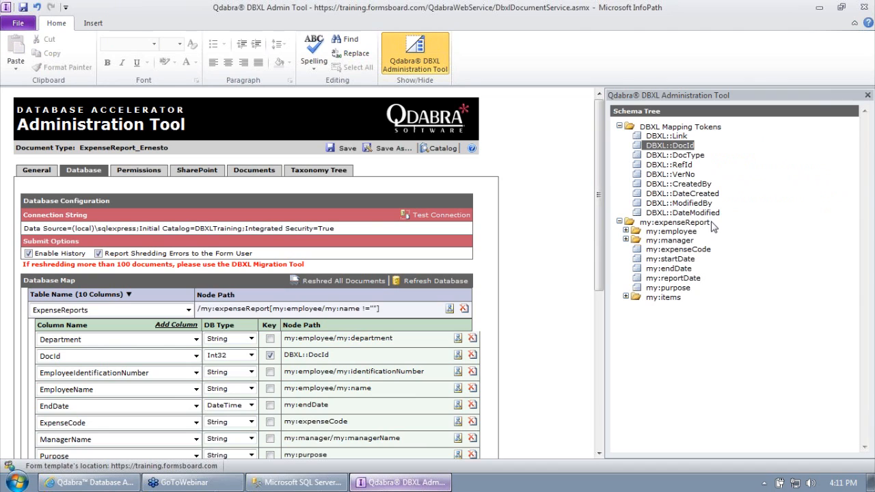
drag(351, 356, 256, 353)
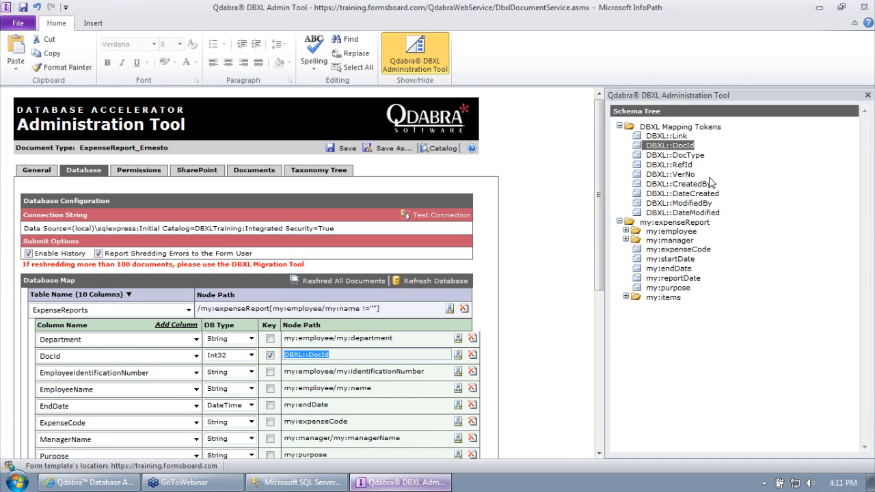
click(682, 137)
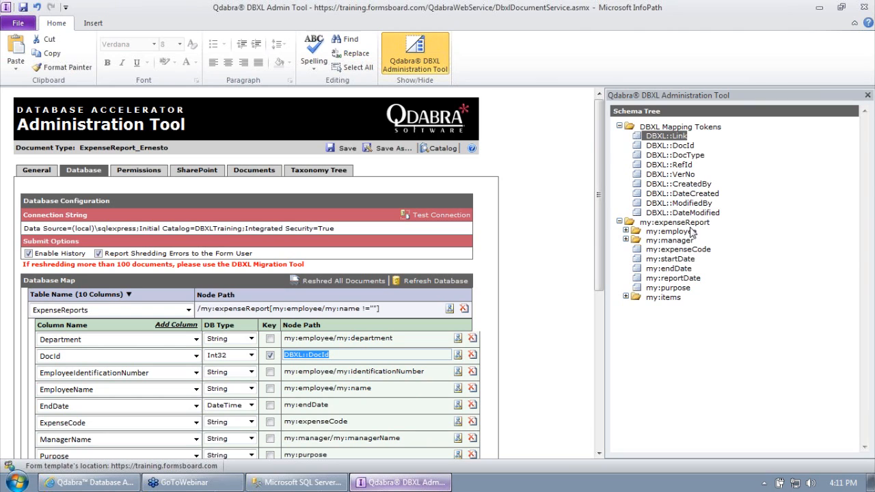
click(677, 156)
click(681, 165)
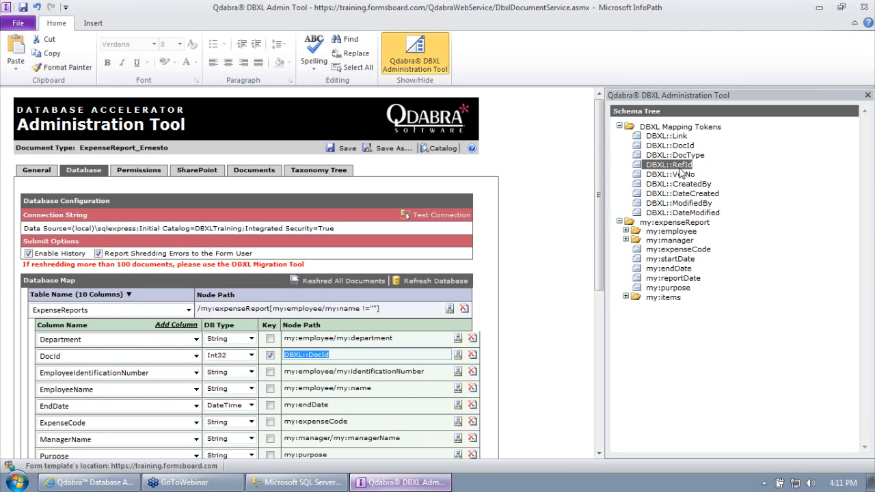
click(689, 175)
click(693, 186)
click(697, 194)
click(702, 203)
click(705, 213)
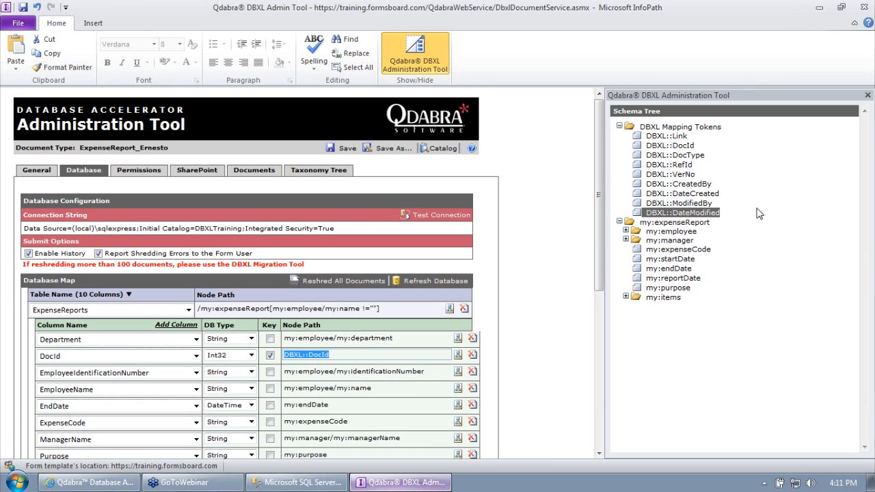
click(674, 175)
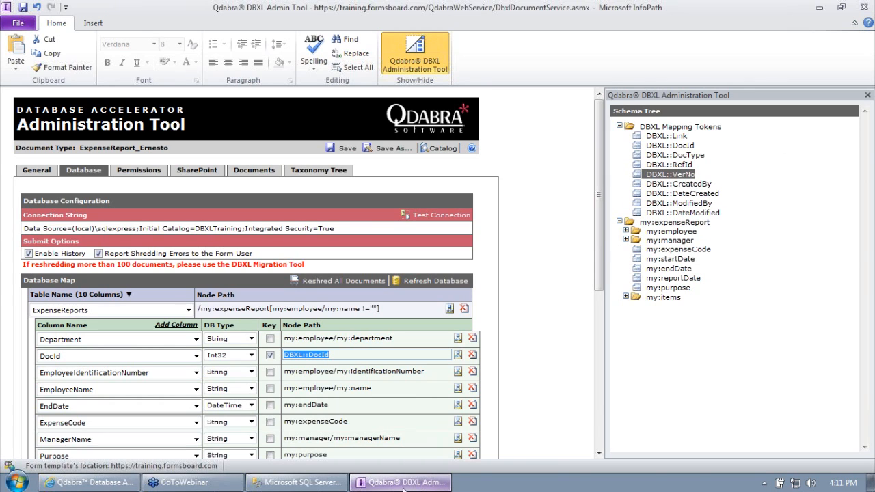
click(255, 172)
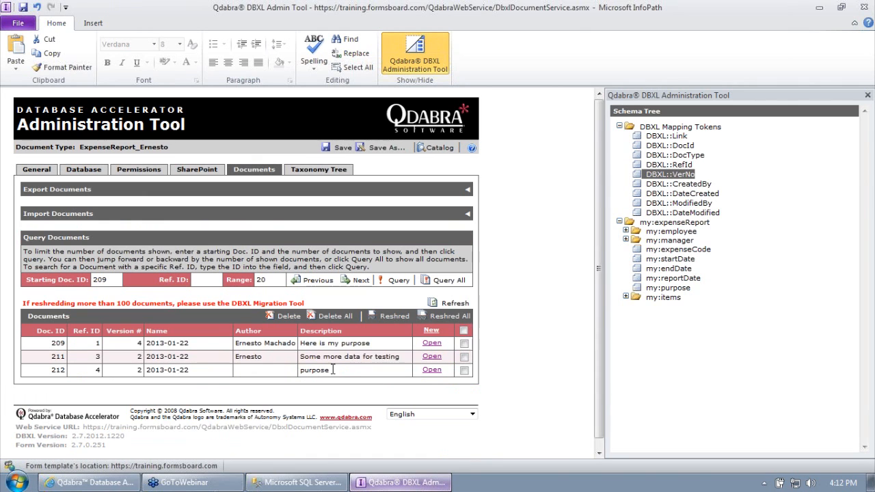
double_click(138, 369)
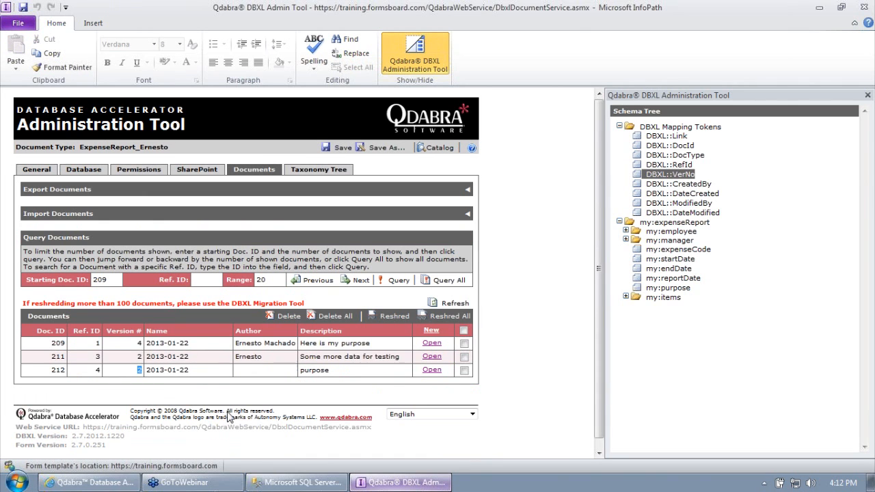
click(689, 164)
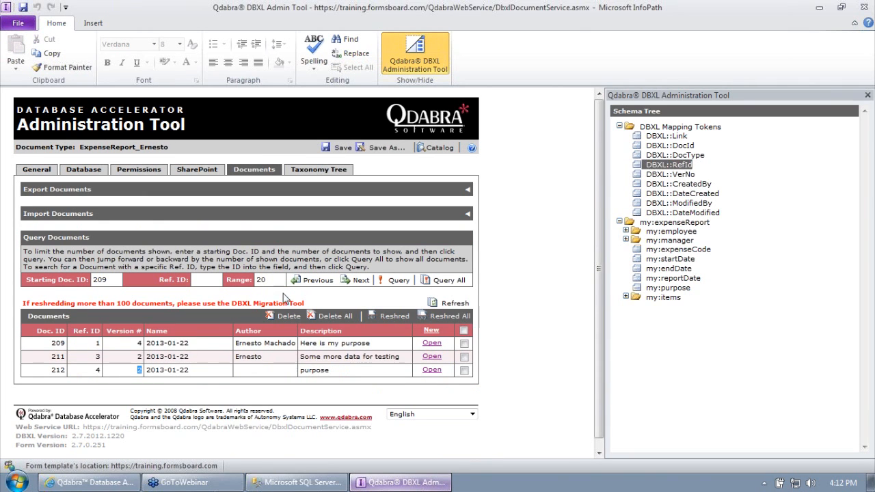
double_click(98, 370)
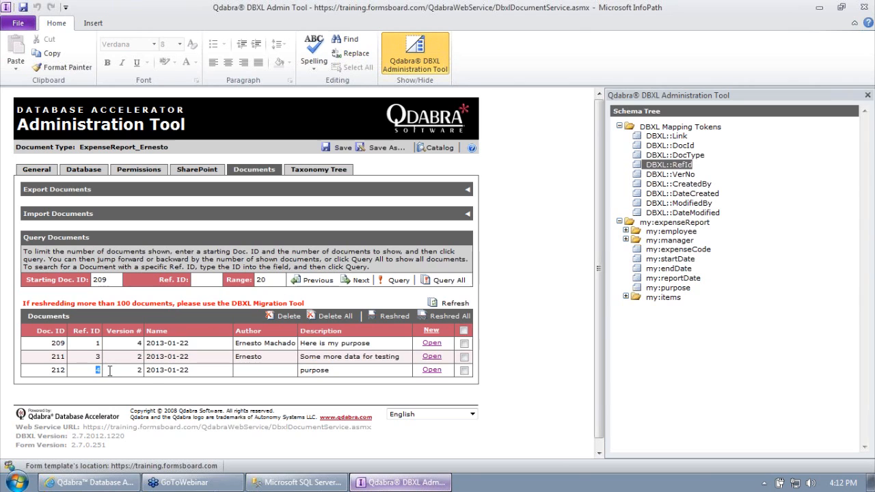
click(90, 174)
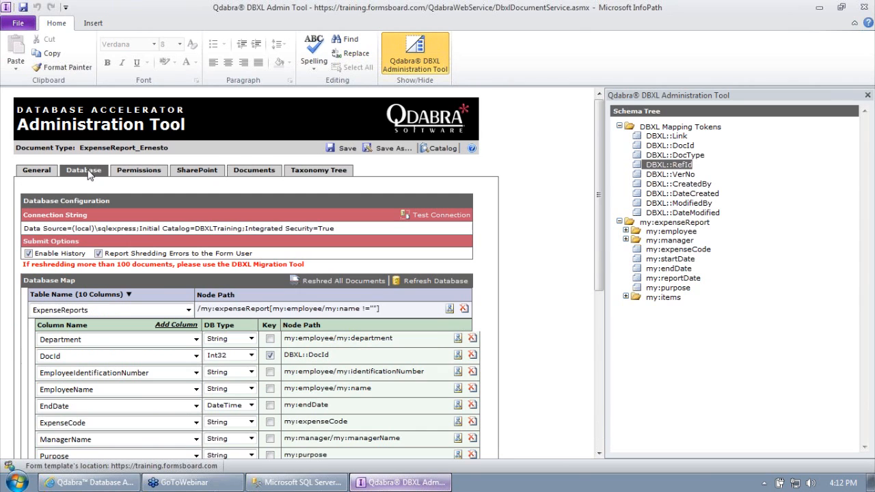
click(702, 156)
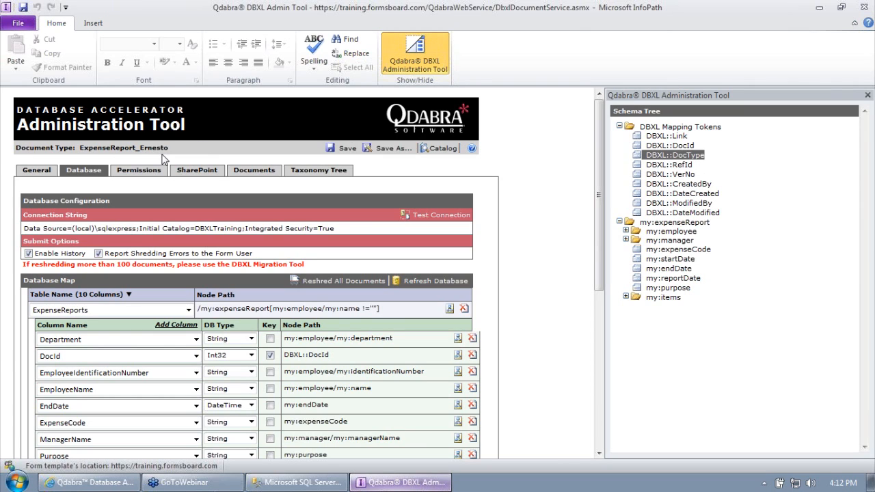
Step: Review the DBXL::CreatedBy, DateCreated, ModifiedBy, DateModified and Link tokens in the Schema Tree
click(707, 186)
click(708, 194)
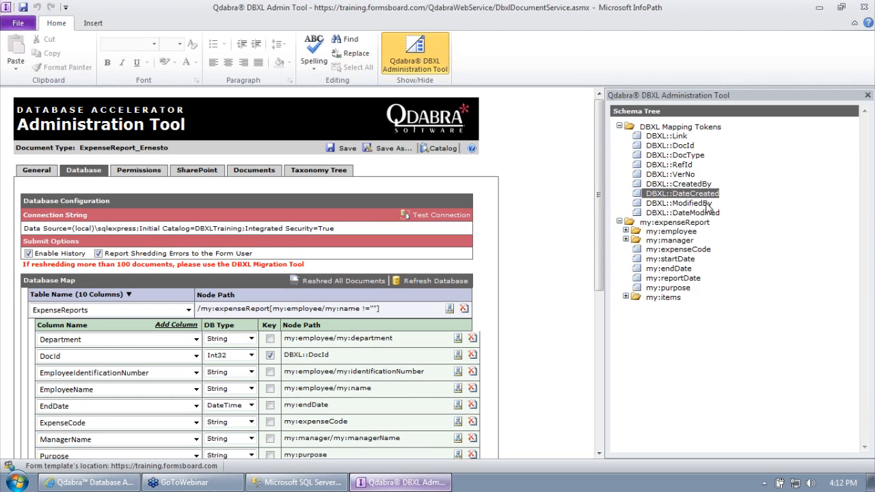
click(709, 204)
click(709, 213)
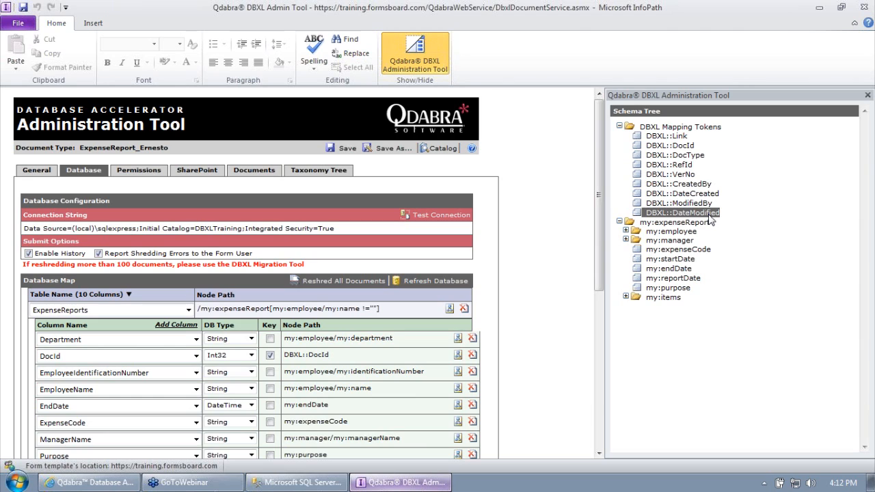
click(676, 138)
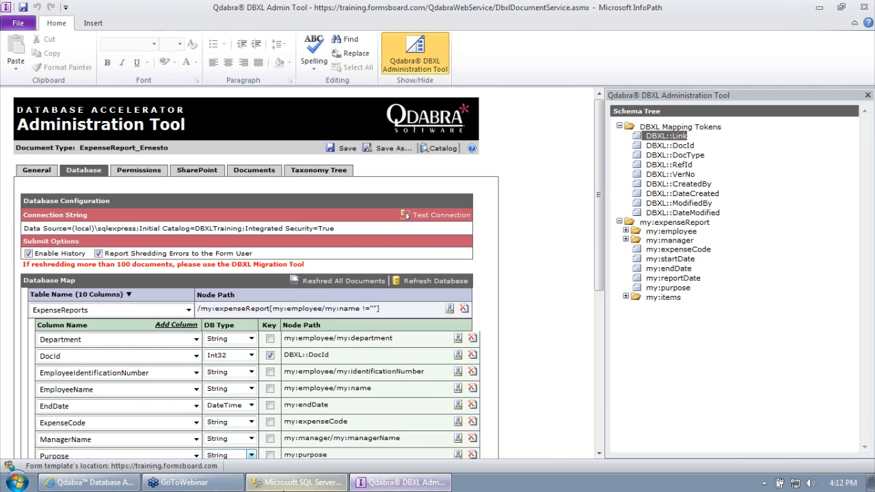
click(297, 482)
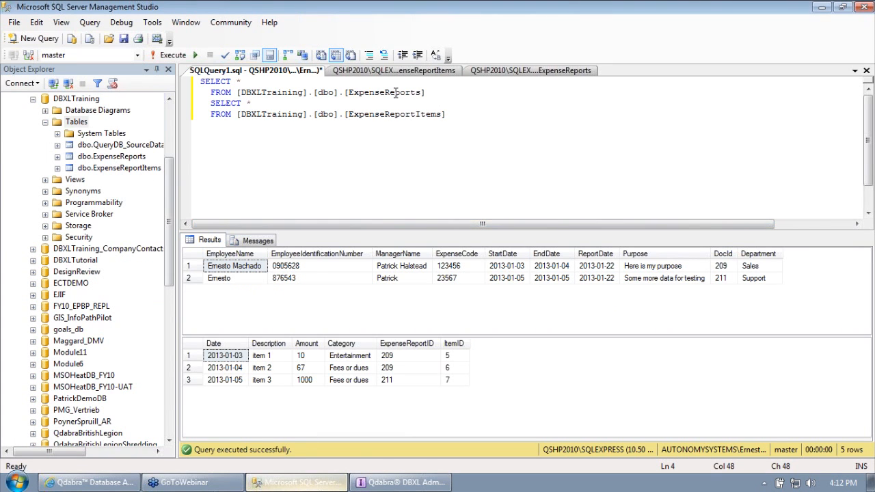
Step: Add a nullable DBXLUrl column of type nvarchar(200) to the ExpenseReports table design
click(423, 71)
click(482, 71)
click(205, 225)
text(DBXL)
key(Tab)
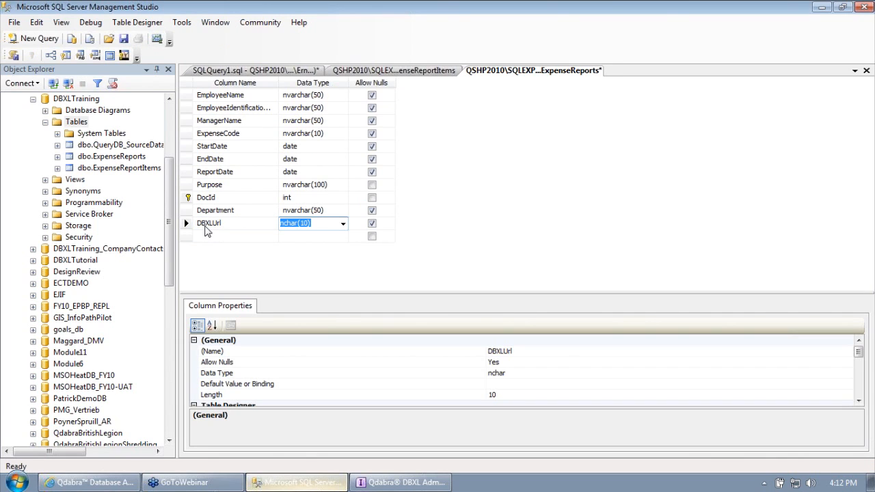
text(nvarchar(50))
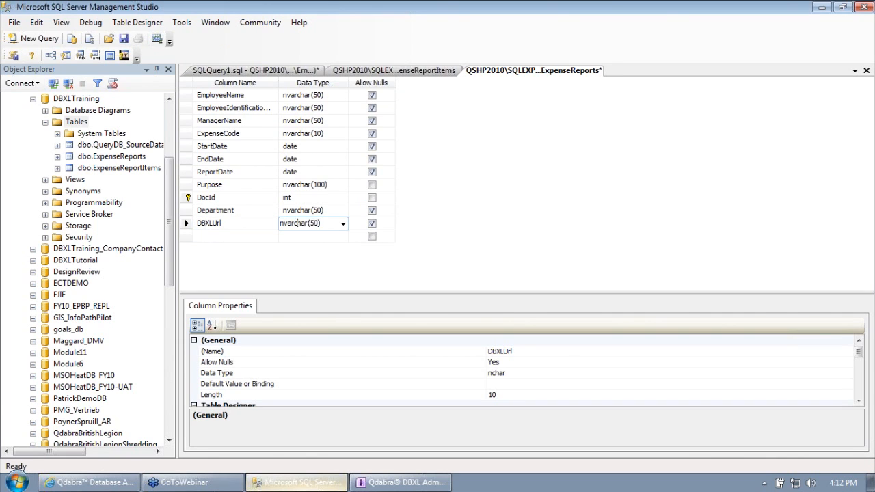
text(20)
key(Tab)
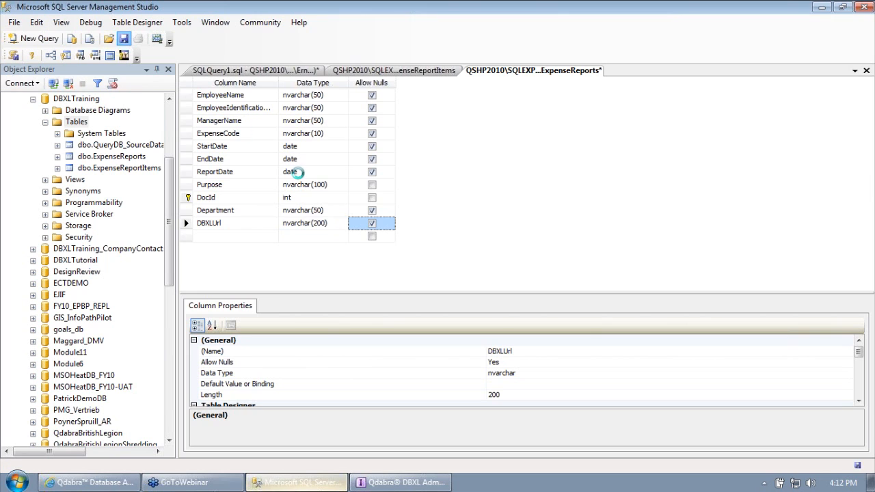
click(400, 482)
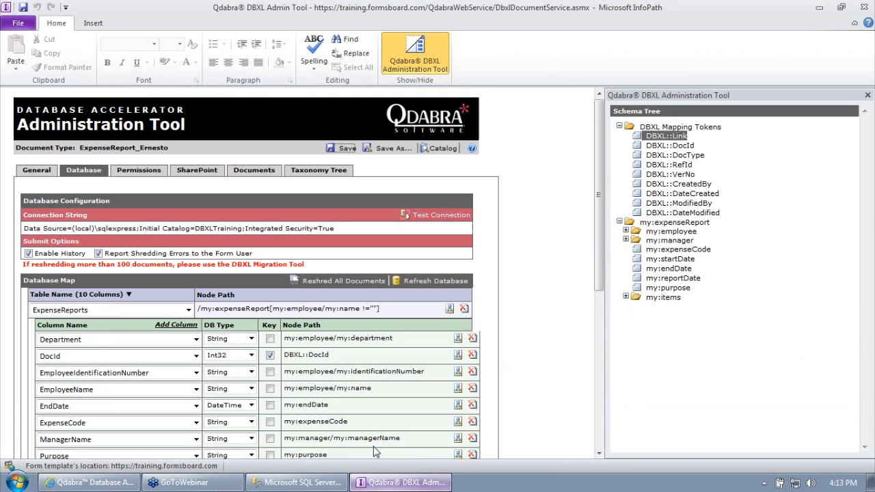
Step: Refresh the database and add a DBXLUrl column mapped to DBXL::Link in ExpenseReports
scroll(159, 274, down, 3)
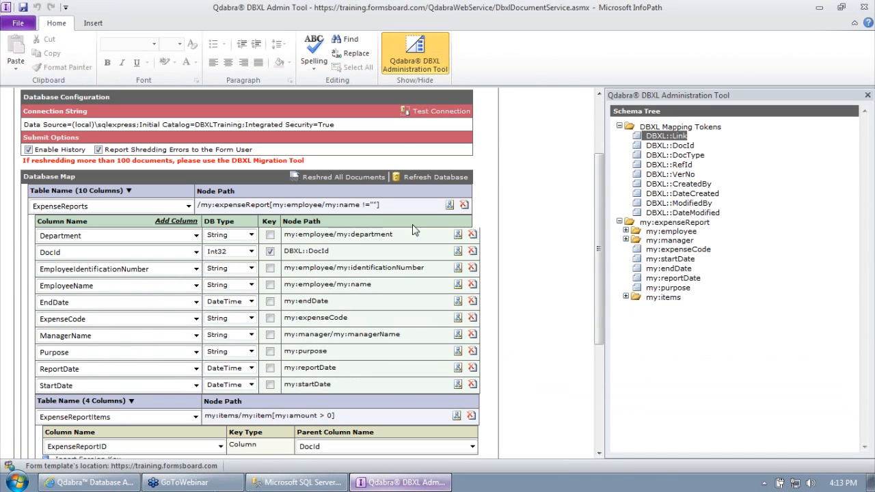
click(438, 186)
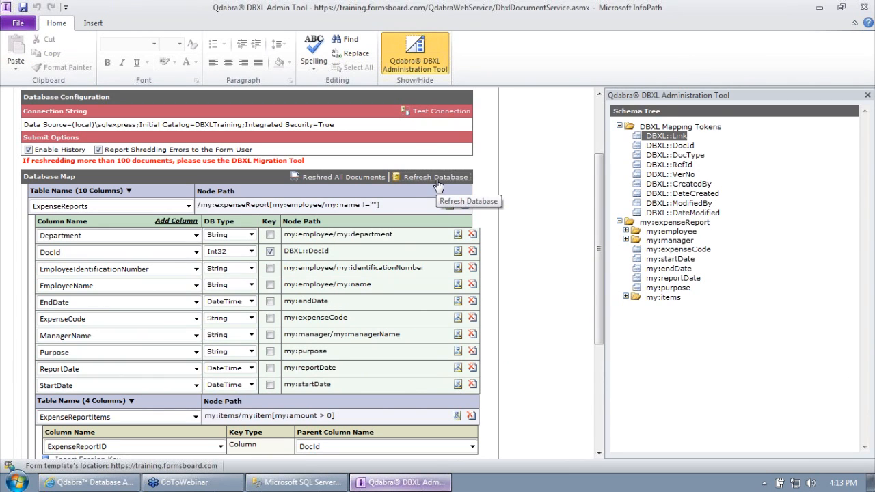
click(176, 221)
click(106, 404)
click(69, 417)
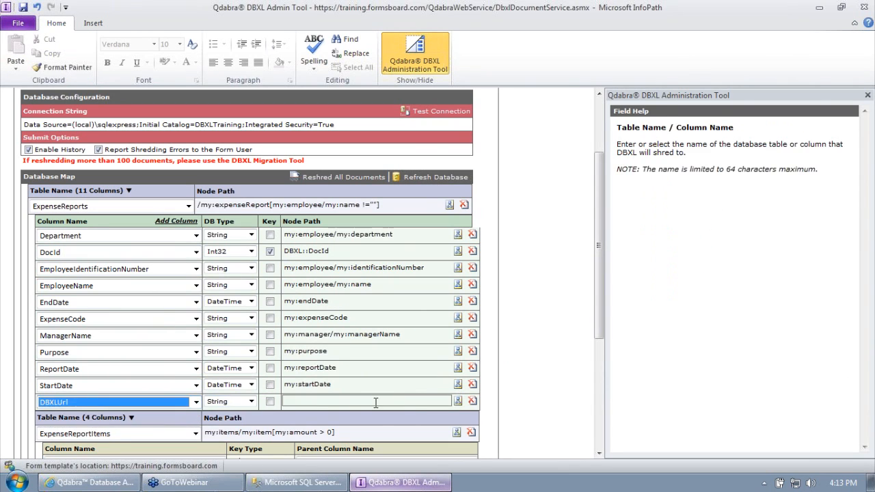
click(457, 402)
click(672, 137)
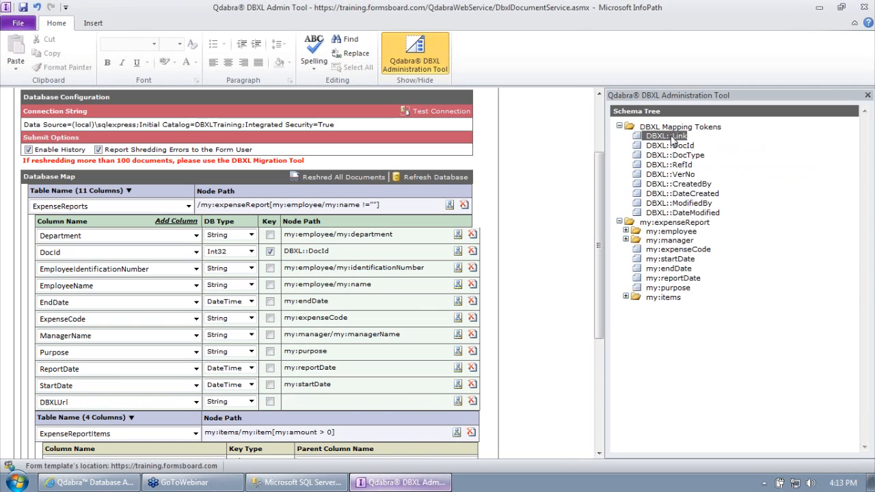
double_click(672, 137)
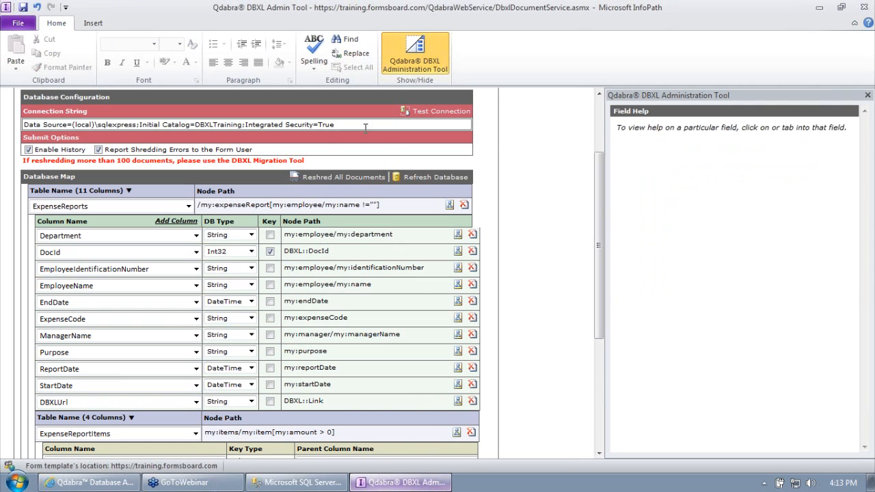
Step: Save the mapping and reshred all documents successfully
scroll(521, 148, up, 2)
click(344, 96)
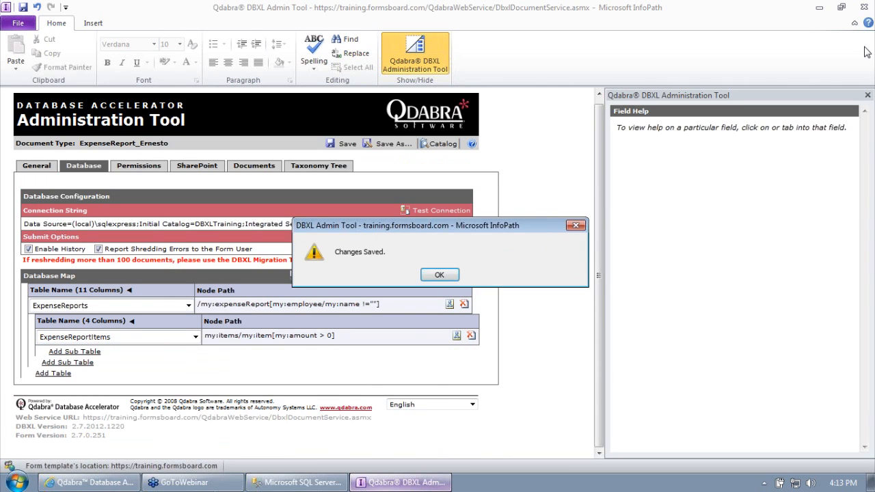
click(441, 275)
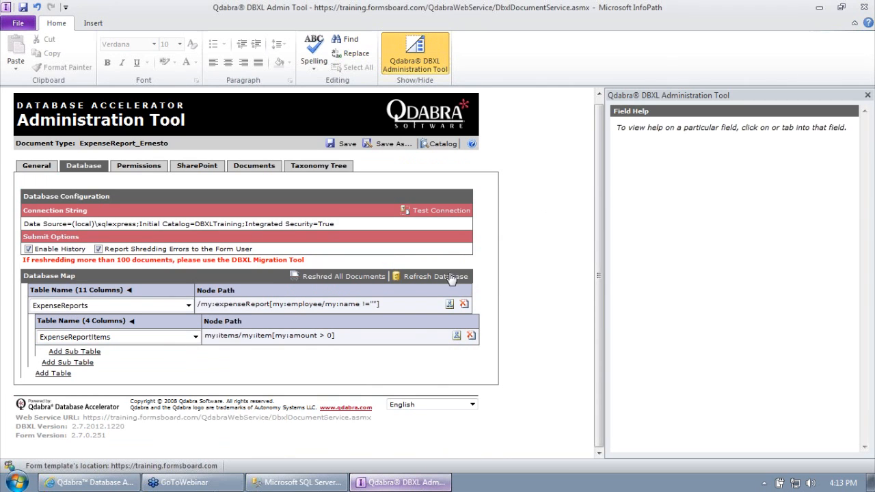
click(326, 278)
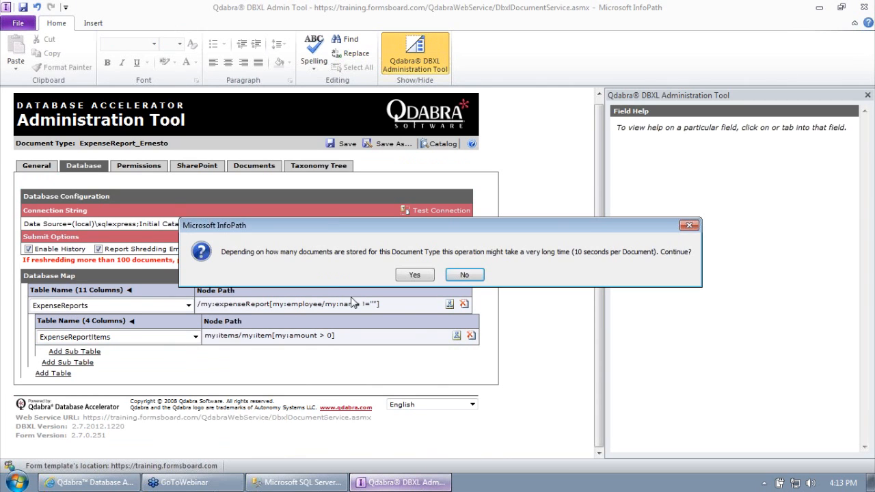
click(421, 274)
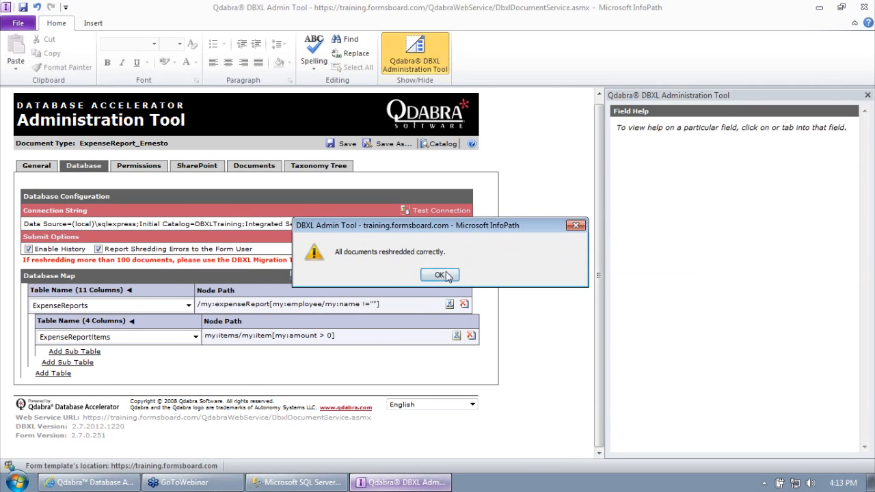
click(439, 275)
click(297, 482)
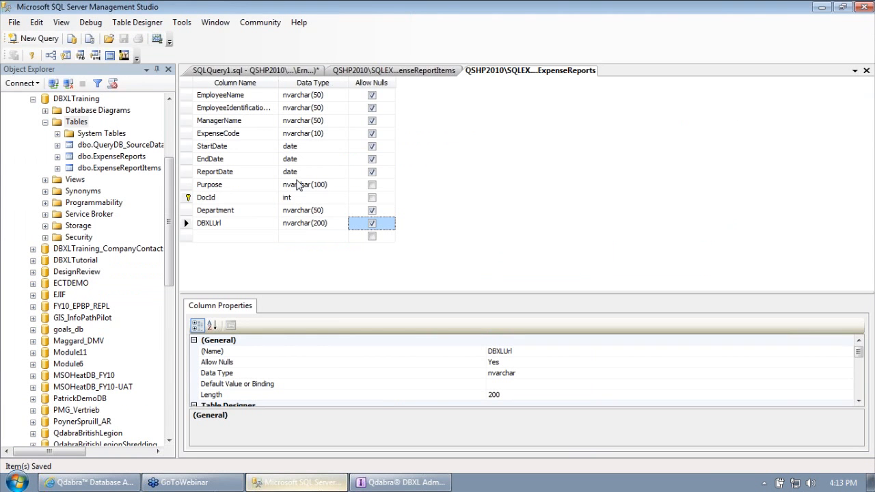
Step: Rerun the expense queries and widen DBXLUrl to read the links for DocIds 209 and 211
click(276, 84)
click(271, 71)
click(292, 115)
click(168, 55)
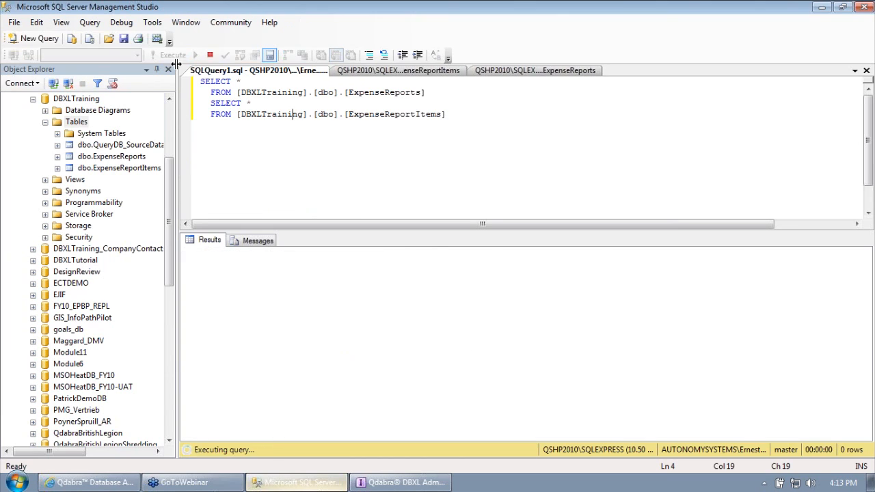
drag(753, 333, 842, 334)
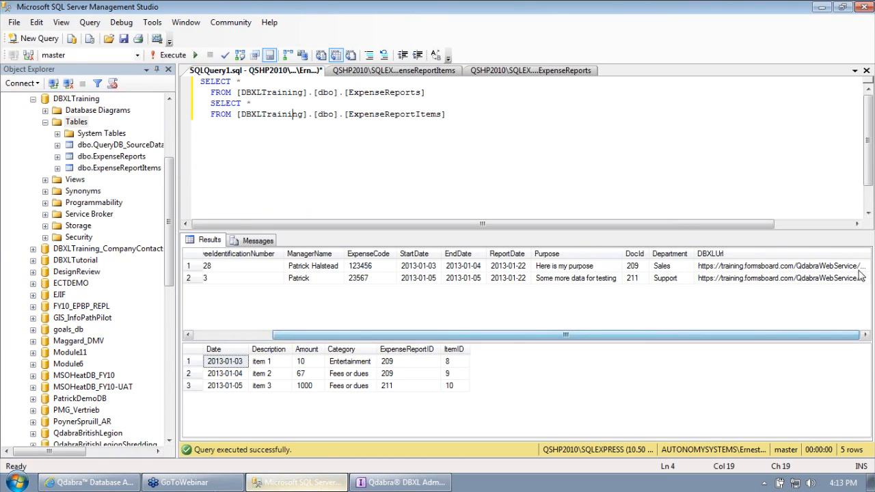
double_click(871, 253)
drag(742, 335, 874, 334)
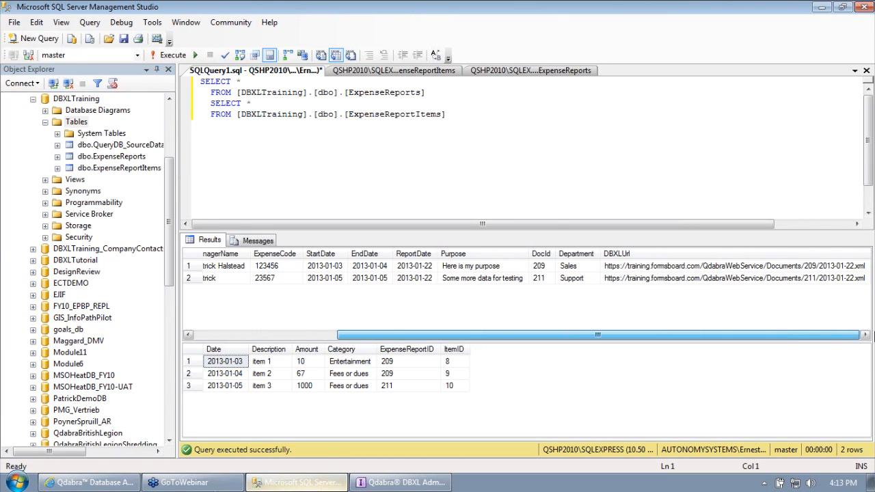
click(805, 268)
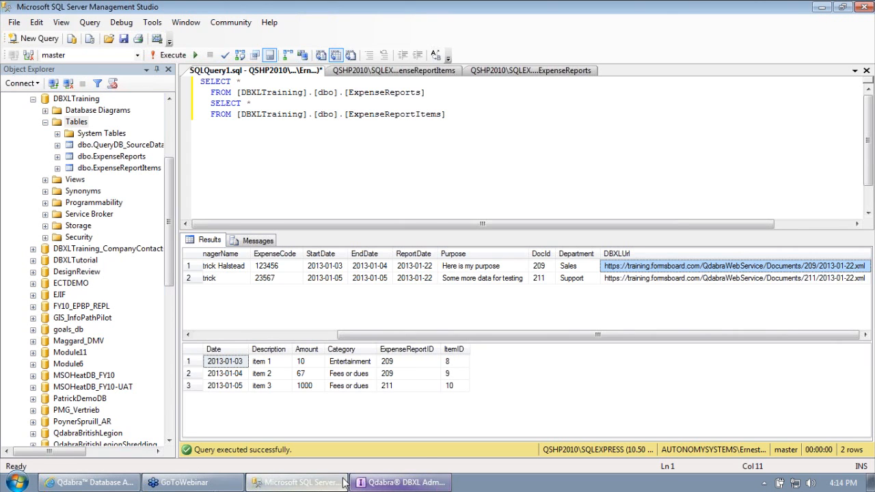
click(379, 476)
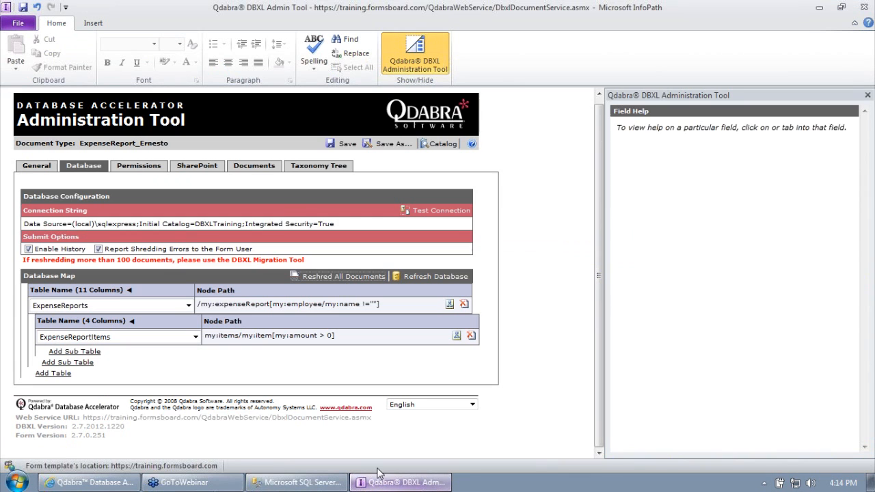
Step: Load the Documents tab of stored documents, then return to the SQL query results
click(257, 166)
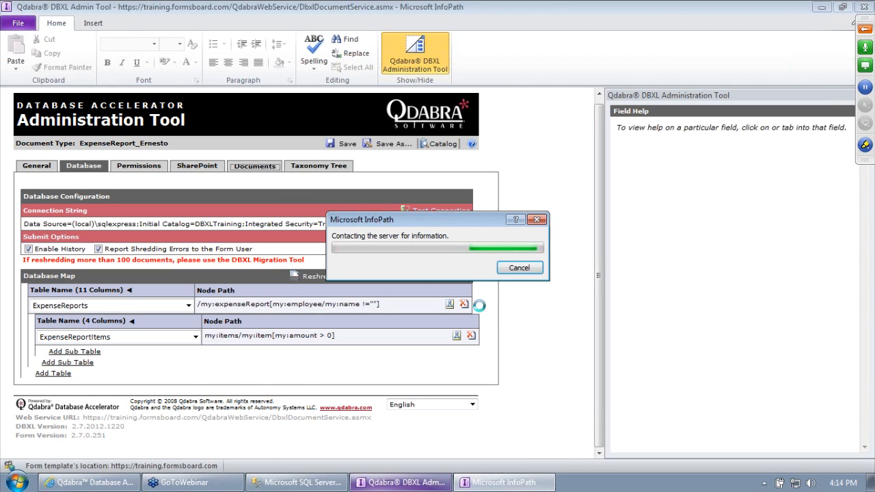
click(297, 482)
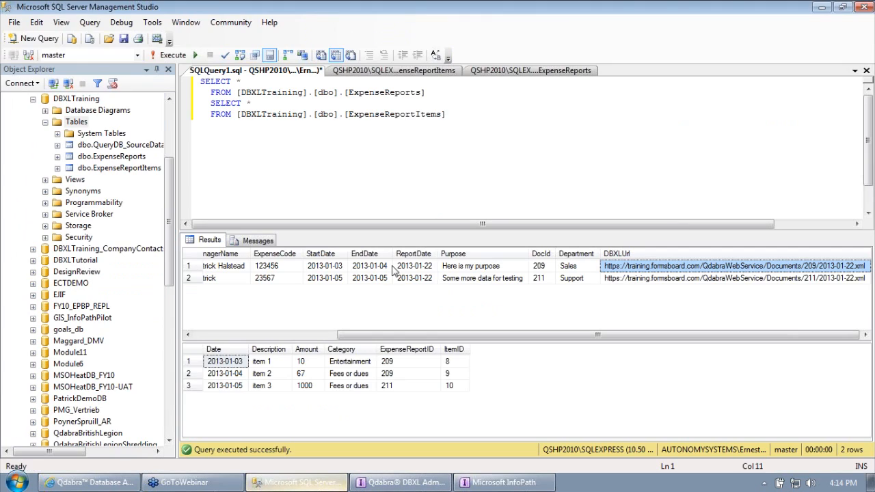
Step: Inspect the ExpenseReports column types, noting ManagerName and ExpenseCode's nvarchar(10) limit
click(408, 74)
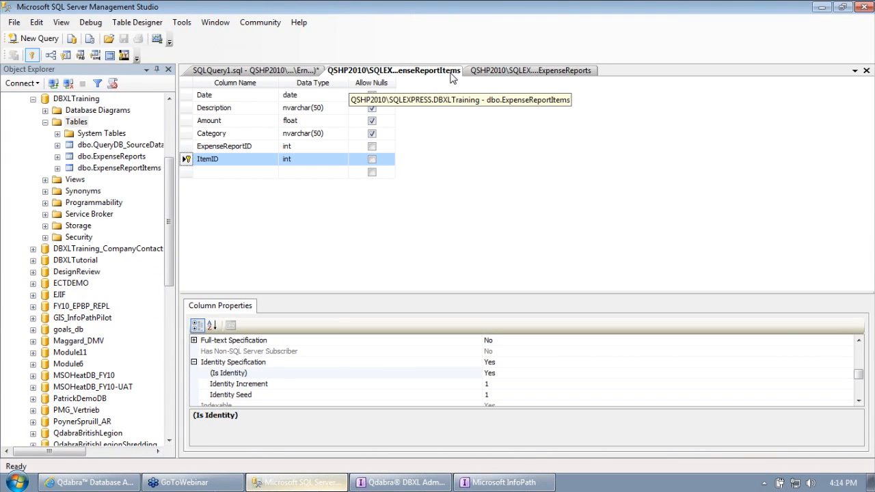
click(526, 70)
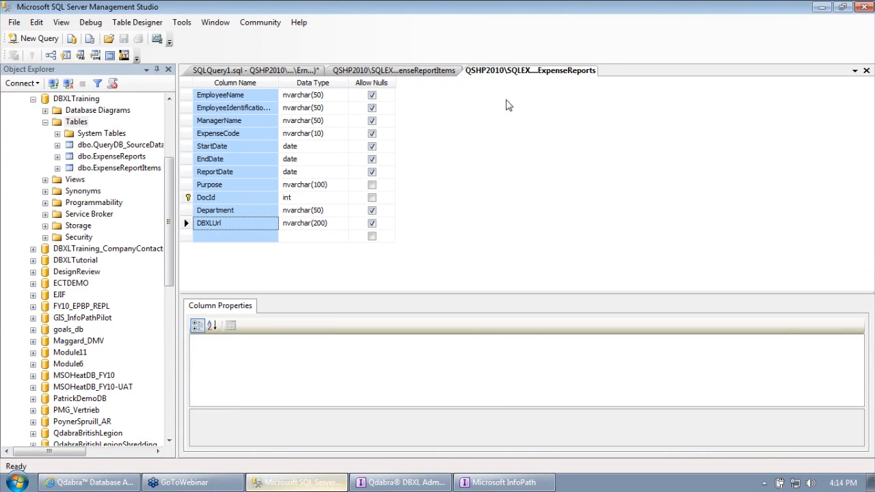
click(347, 121)
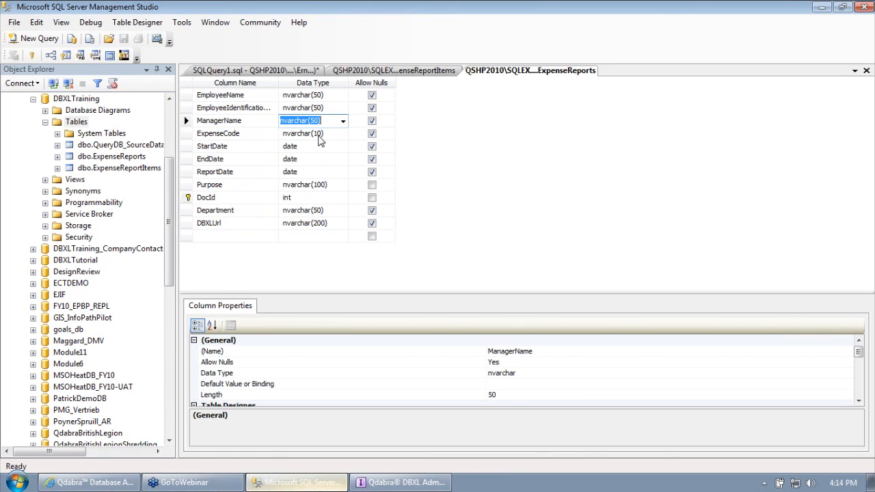
click(319, 136)
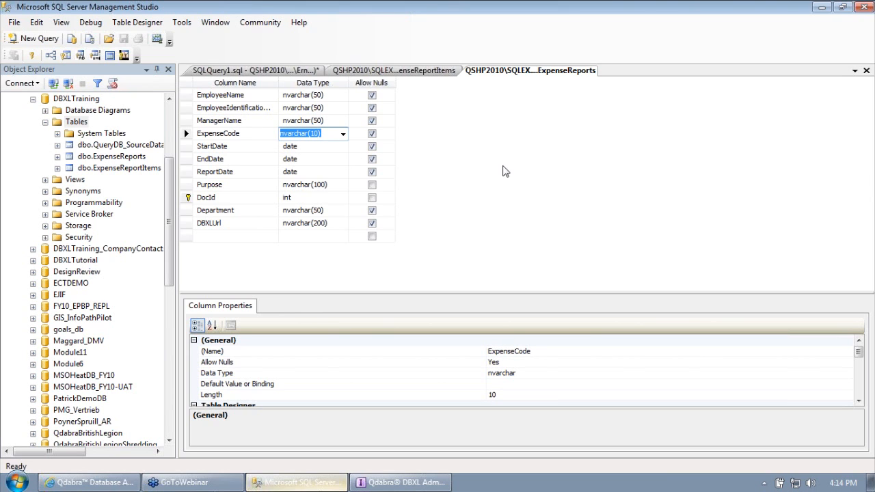
click(428, 483)
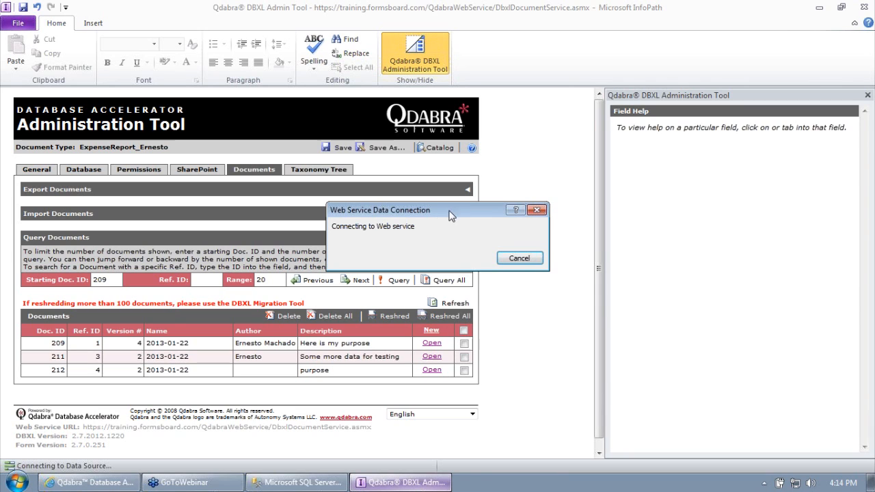
Step: Accept the security certificate alert and open an expense form from the Documents list
drag(452, 214, 328, 233)
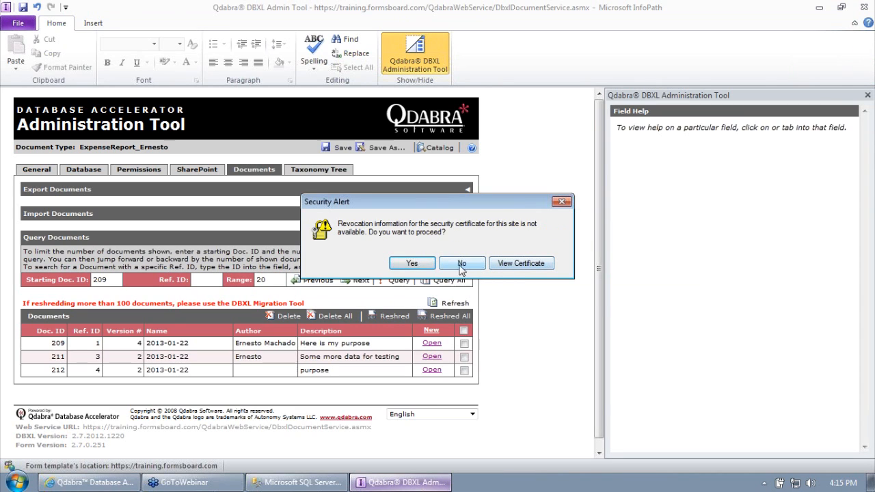
click(412, 264)
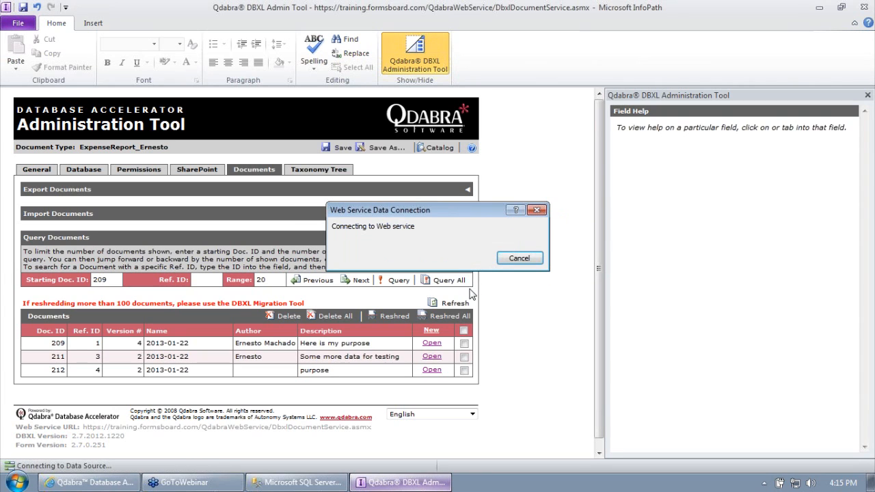
click(431, 343)
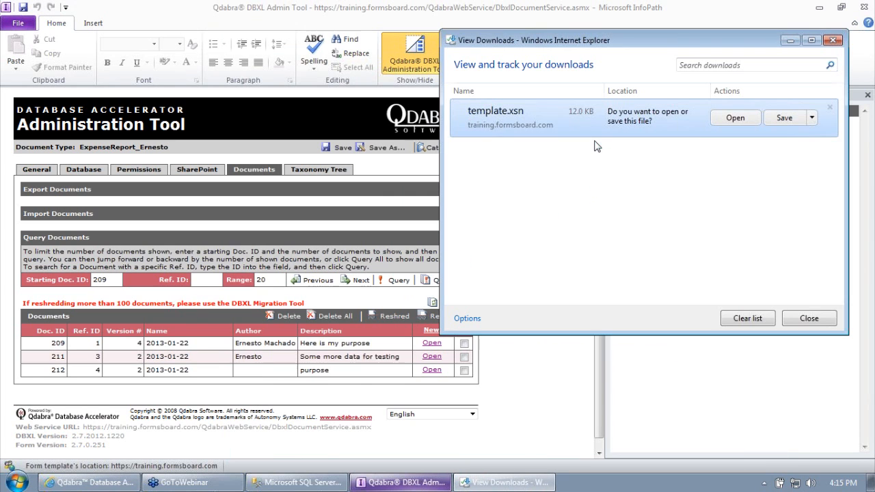
Step: Fill Form10 with purpose 'fill out purpose' and a manager e-mail, then close it unsaved
click(726, 117)
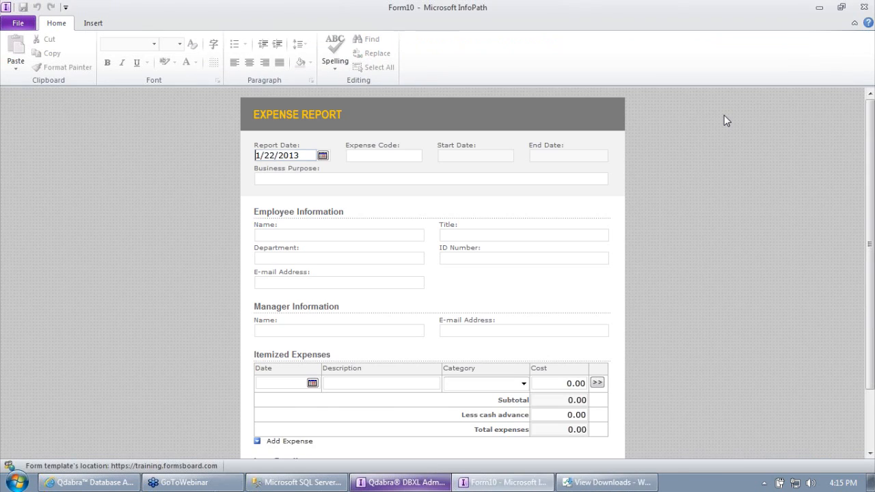
click(509, 182)
text(fill out purpose)
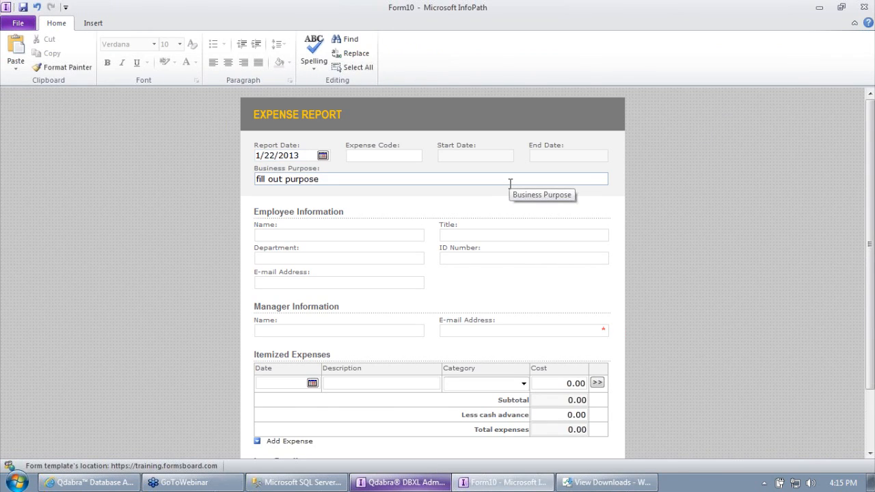
key(Tab)
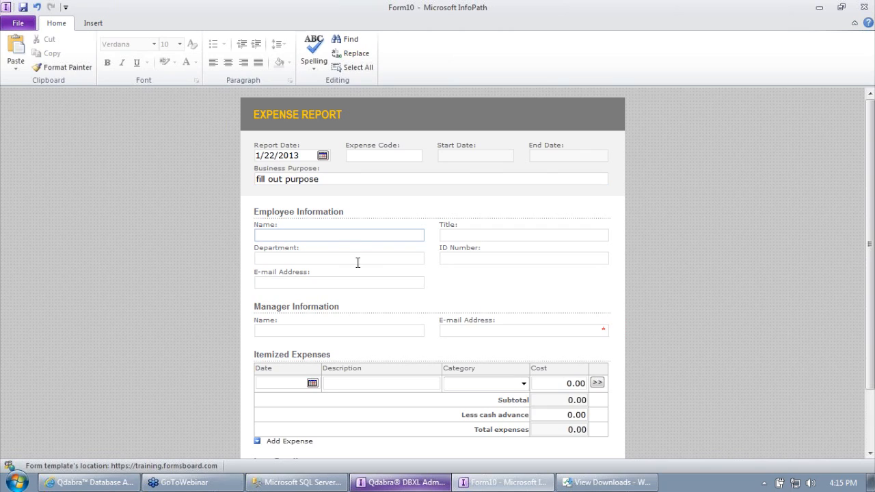
click(488, 334)
text(email)
key(Tab)
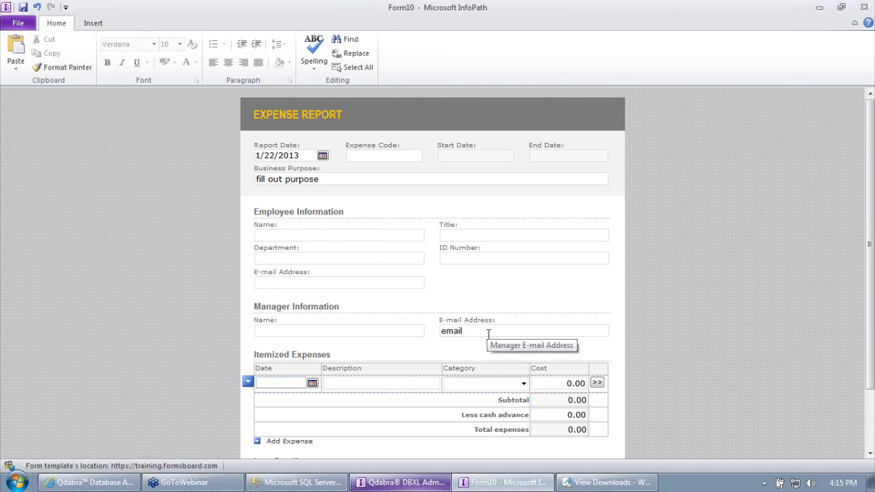
click(396, 156)
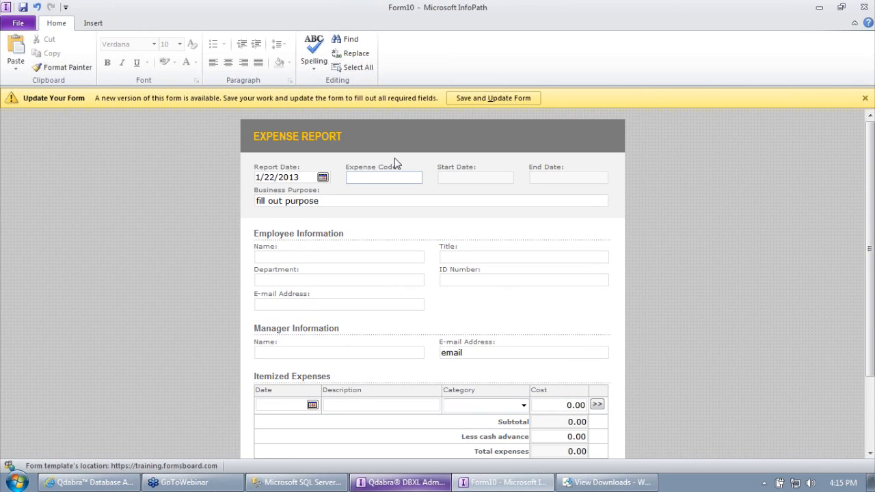
click(480, 99)
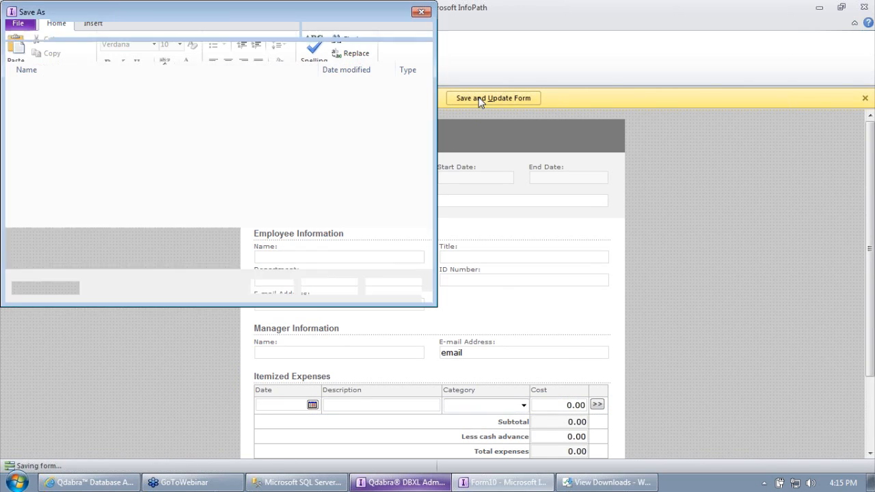
click(395, 286)
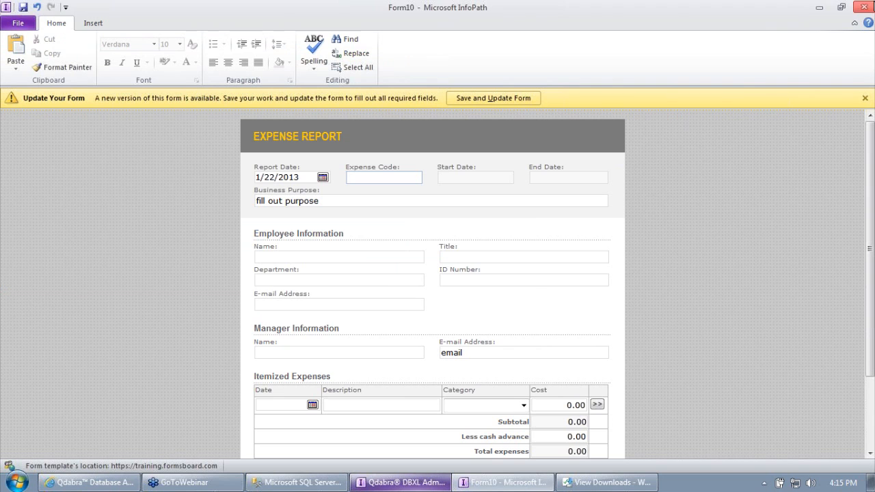
click(447, 276)
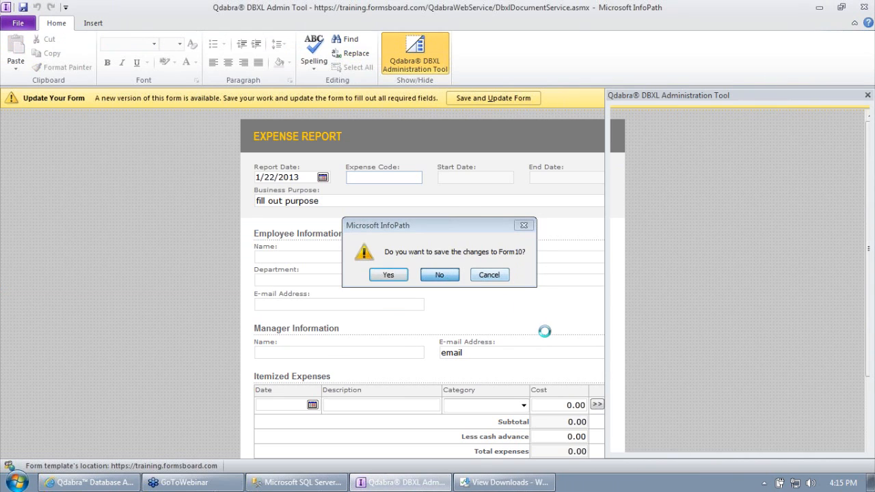
click(449, 328)
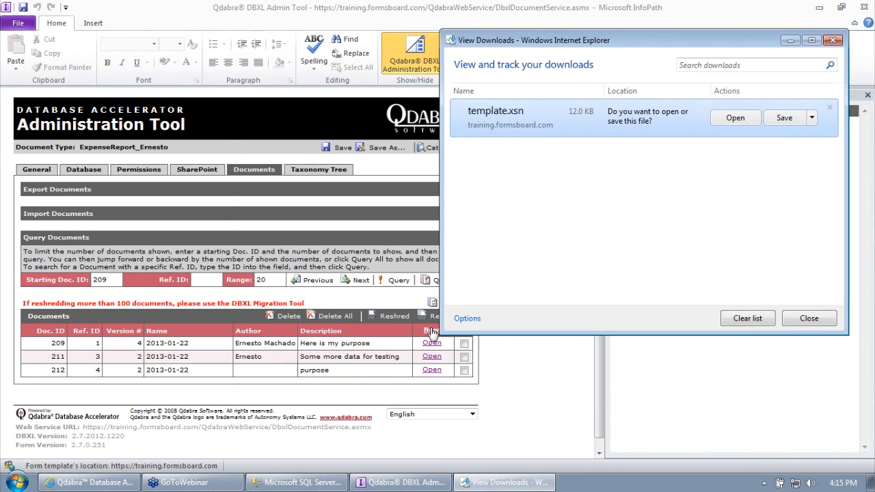
click(735, 119)
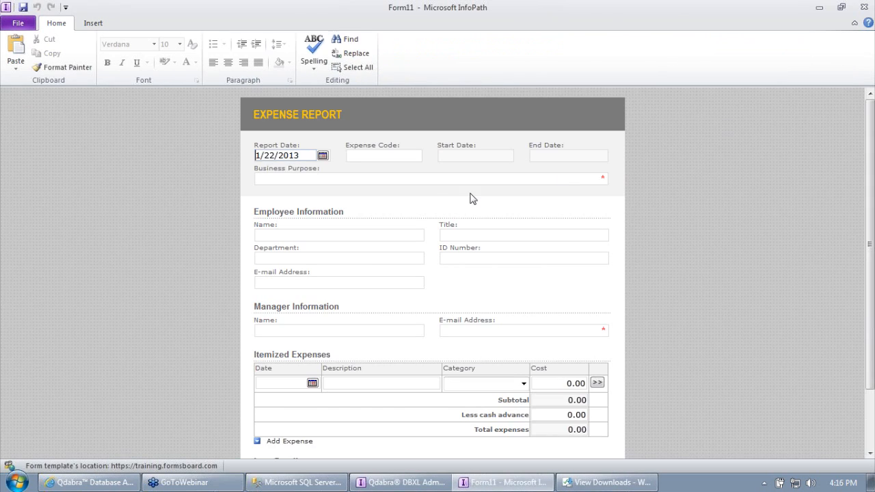
click(424, 179)
text(purpose)
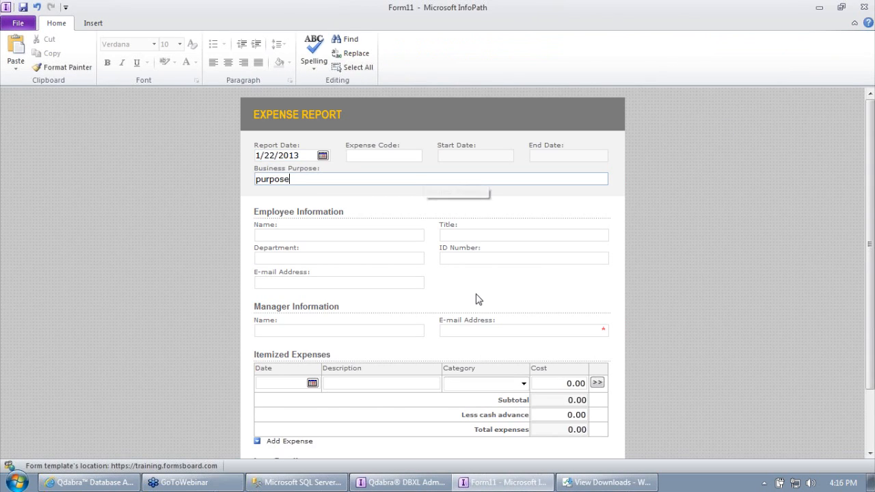
click(481, 331)
text(email)
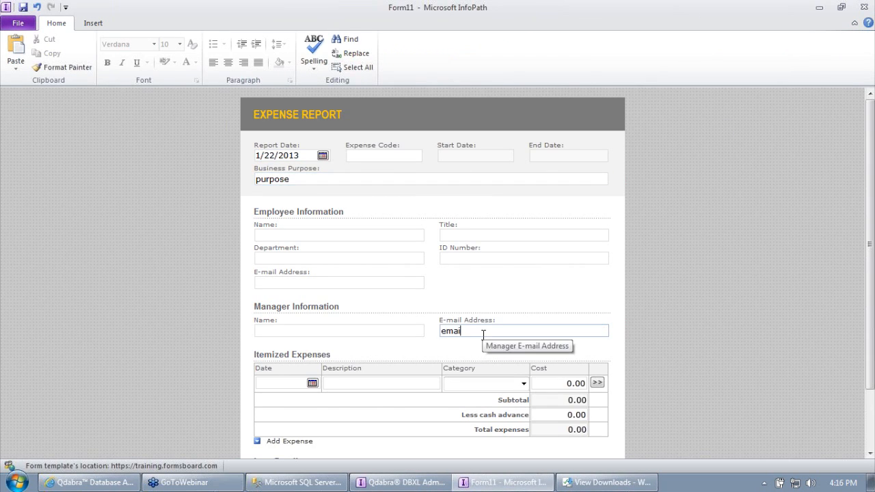
click(379, 155)
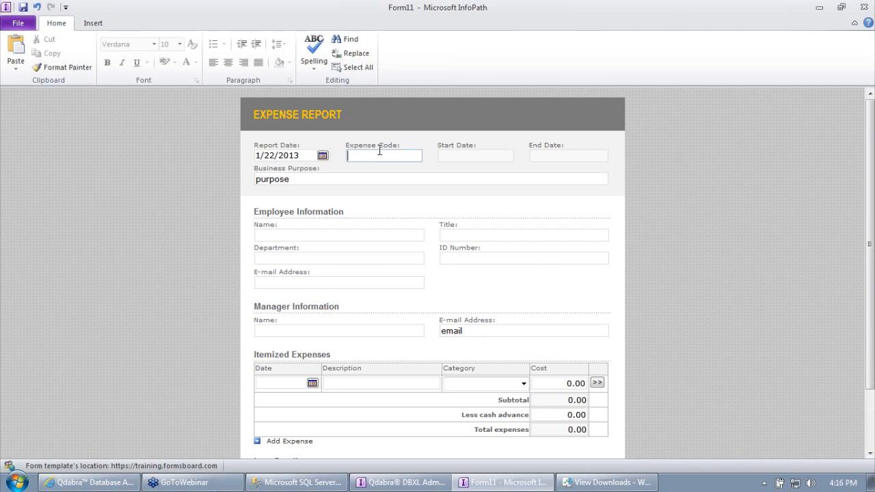
text(123456)
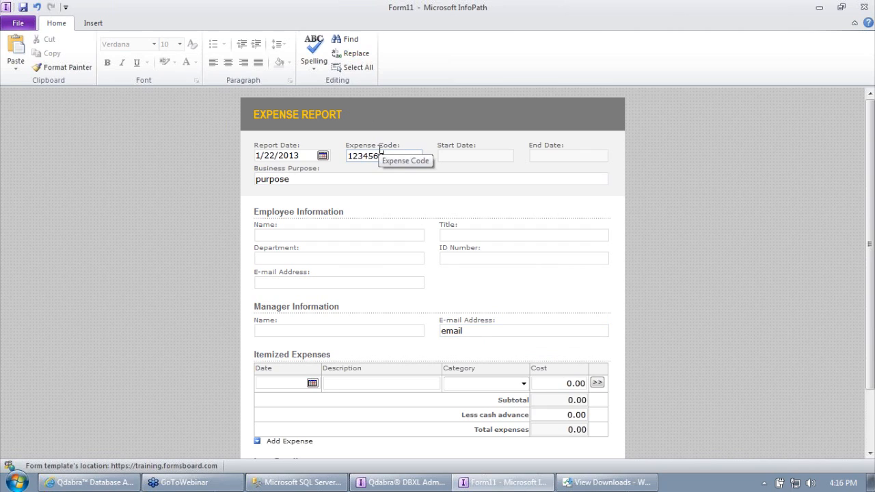
text(789)
text(123)
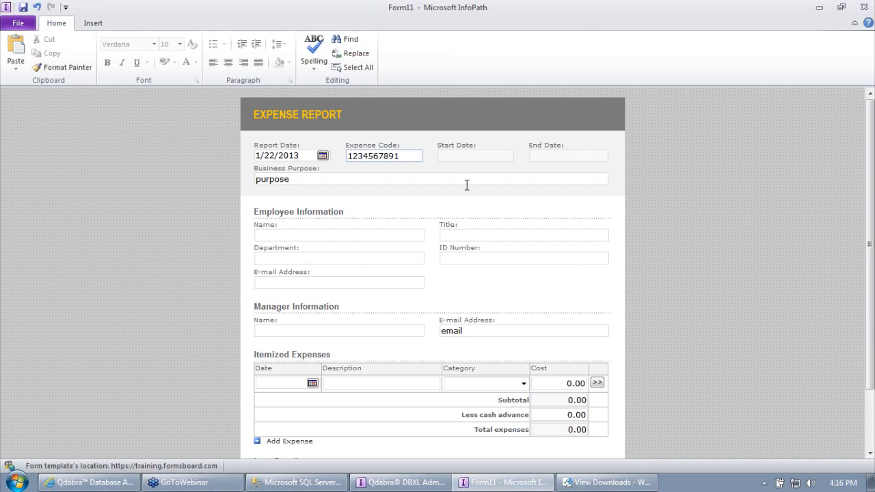
text(4)
Step: Submit the form and dismiss the success confirmation
scroll(438, 403, down, 2)
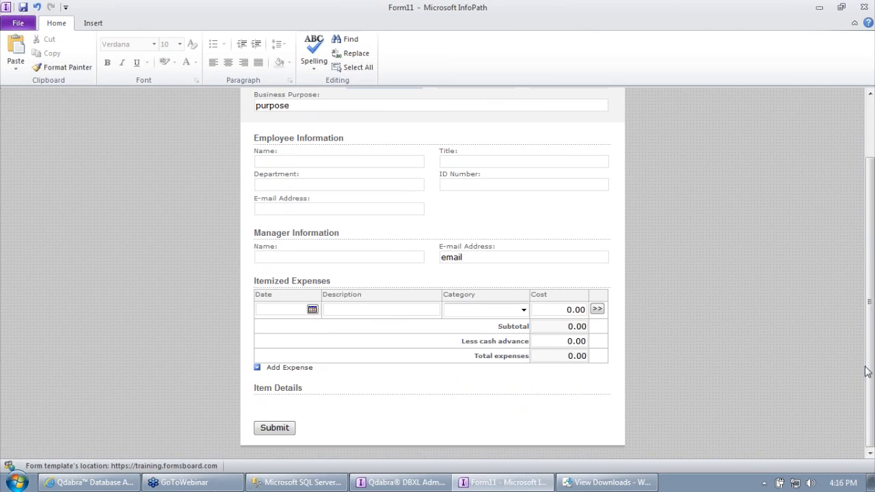
click(262, 426)
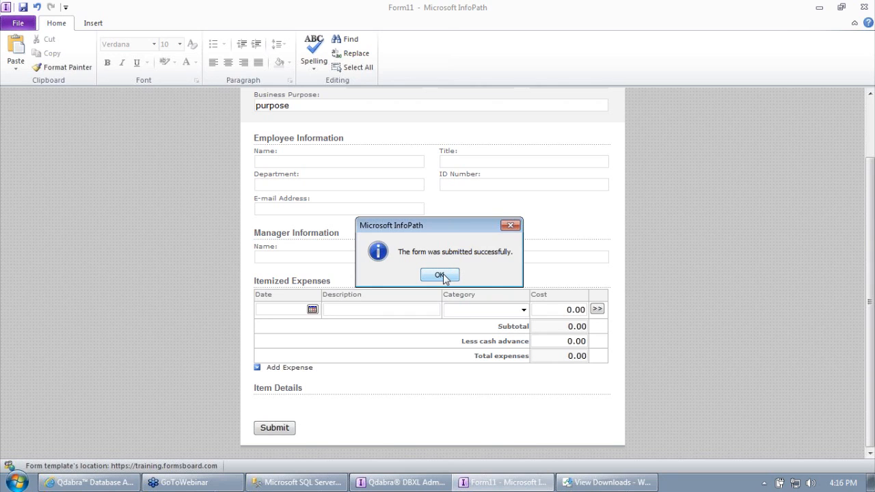
click(445, 275)
Step: Refresh the document list and reshred the new document 213
click(454, 305)
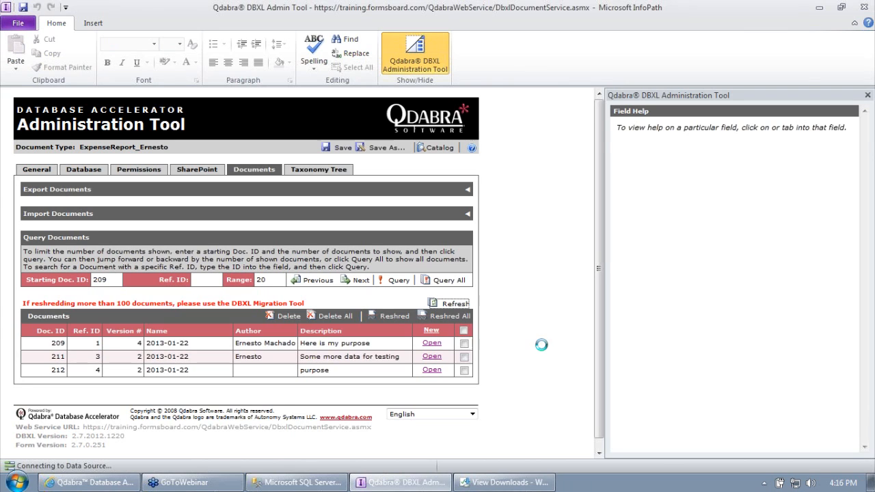
click(464, 386)
click(389, 319)
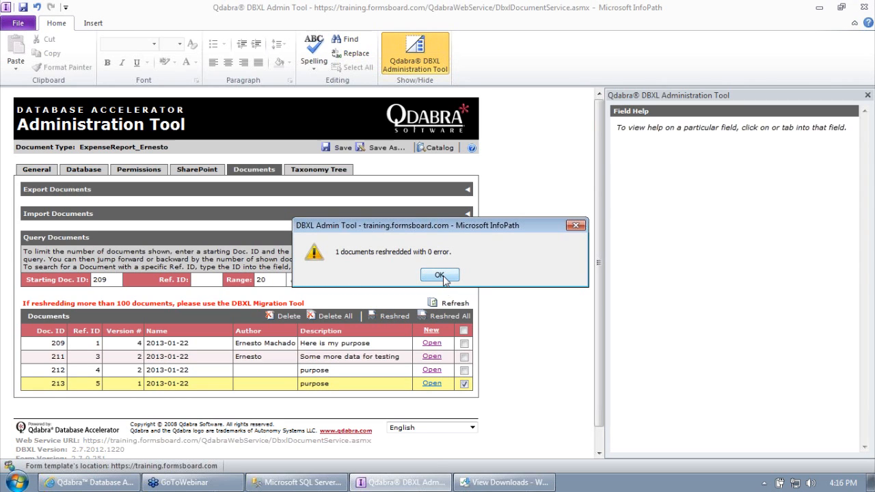
click(440, 276)
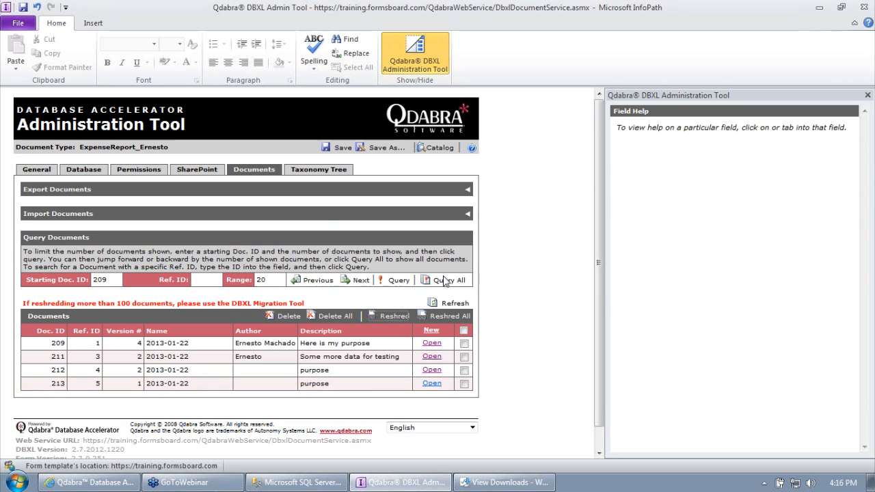
Step: Check the ReportDate column's data type in SQL Server Management Studio
click(307, 483)
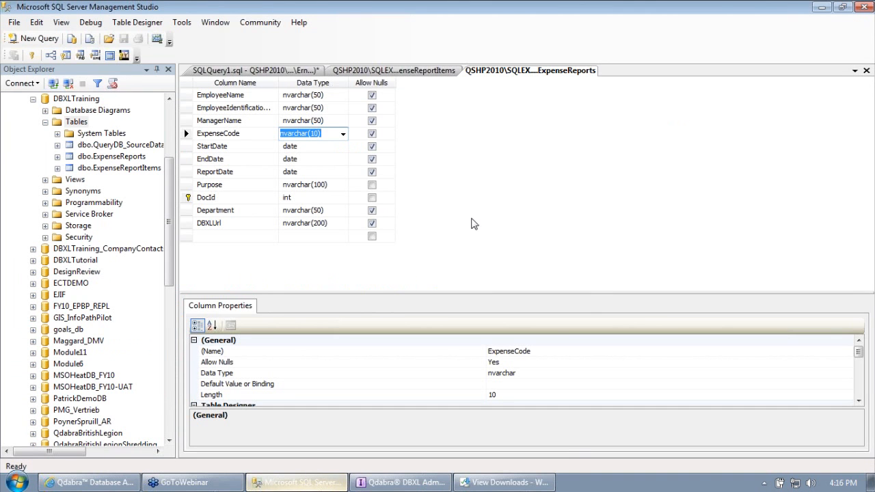
click(319, 172)
click(512, 482)
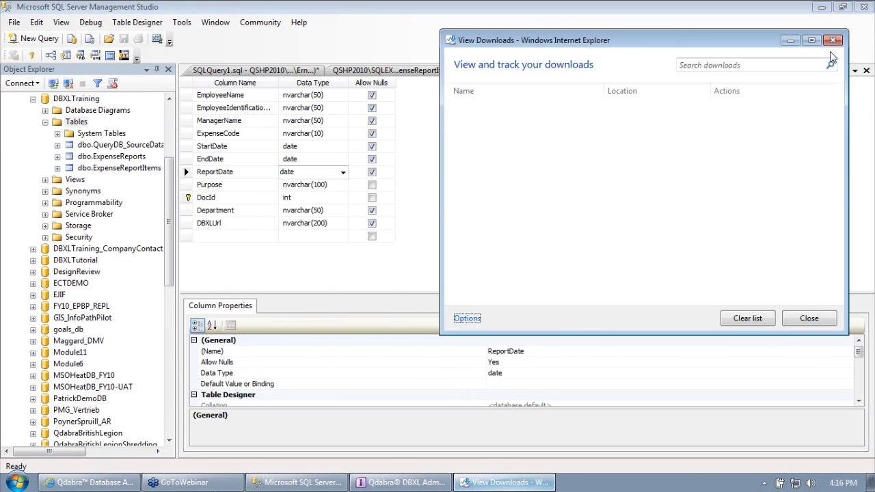
click(833, 40)
click(402, 481)
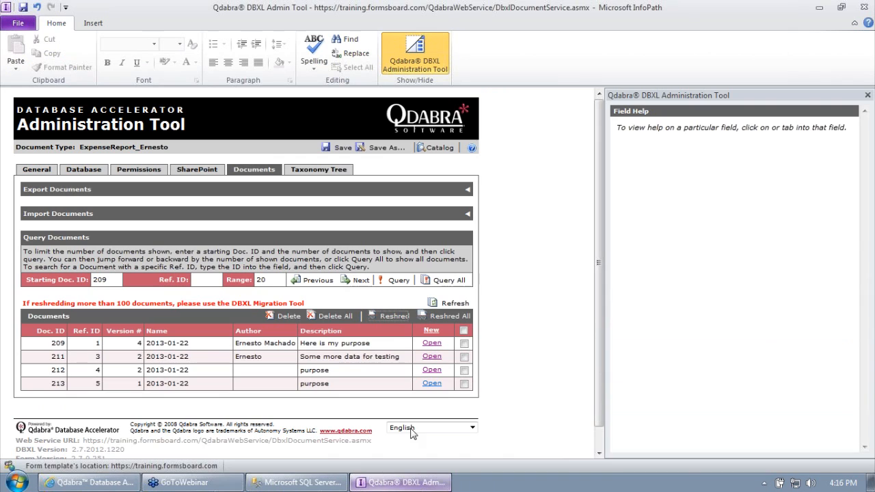
Step: Open document 213 as the downloaded 2013-01-22.xml form
click(431, 384)
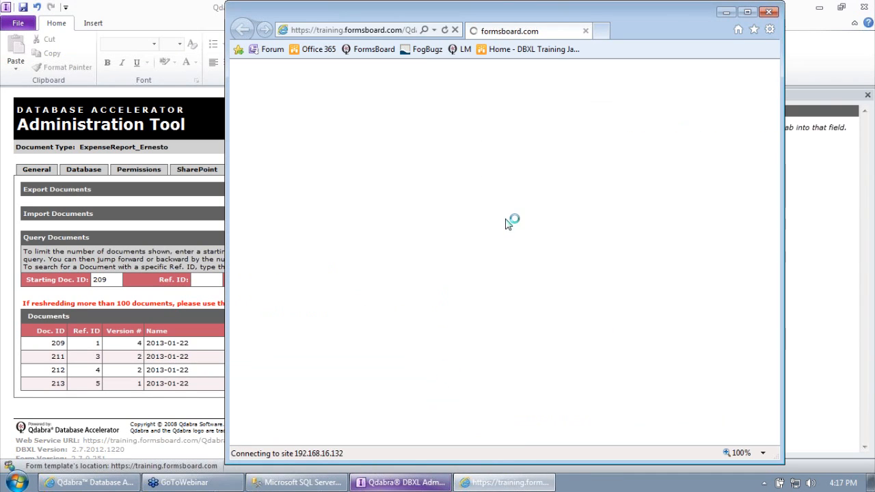
click(426, 203)
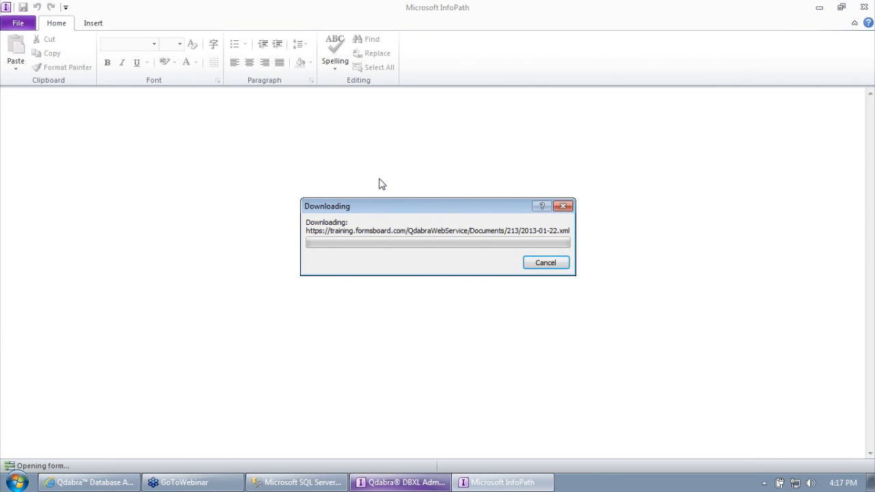
click(312, 483)
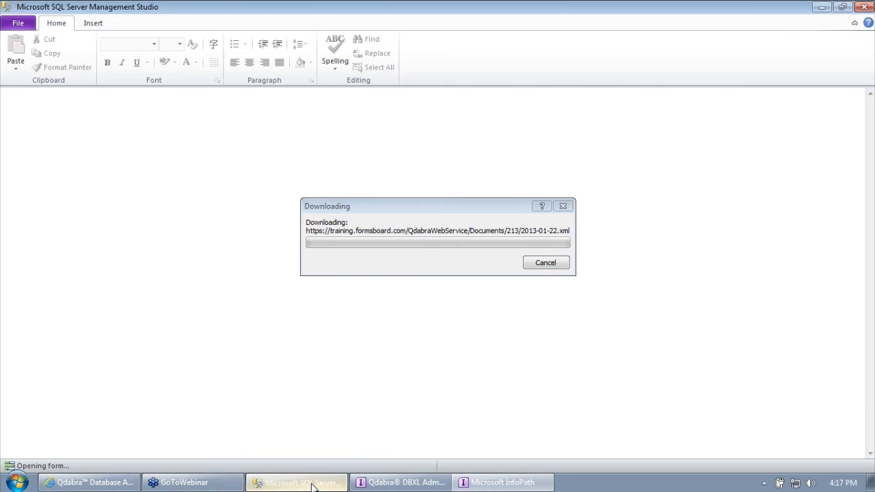
Step: Execute SQLQuery1.sql again after the connection error, then minimize SSMS
click(274, 71)
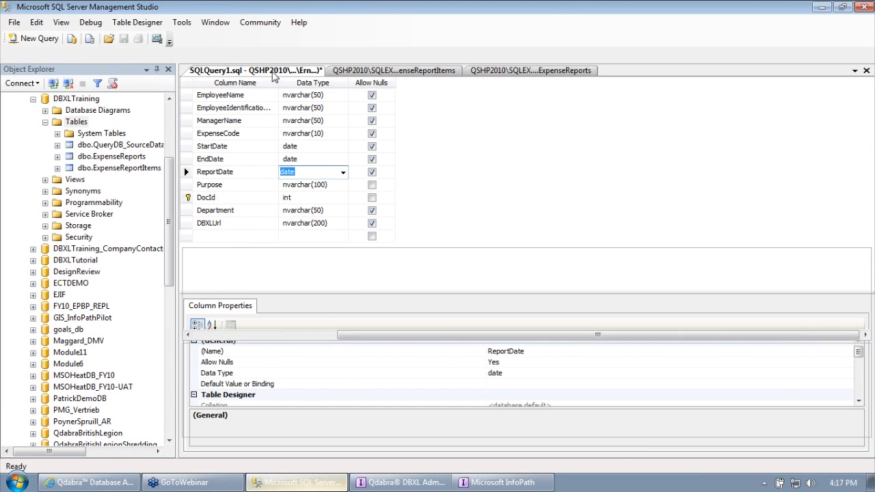
click(162, 55)
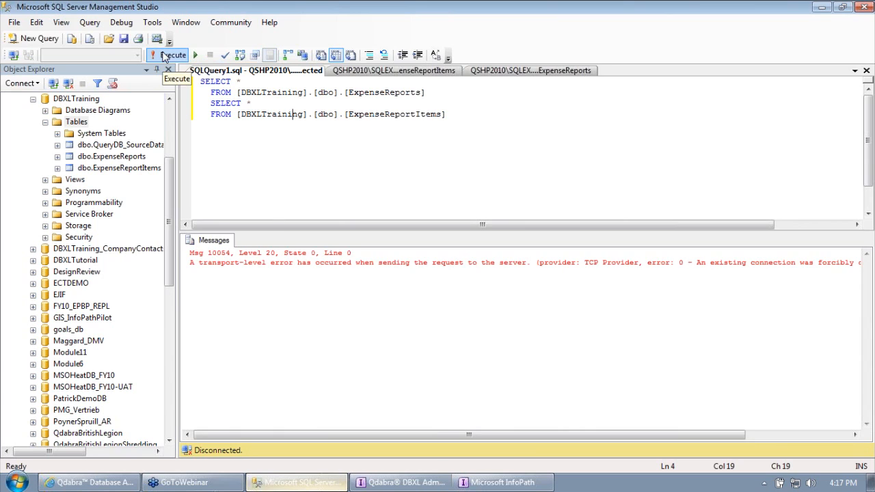
click(164, 54)
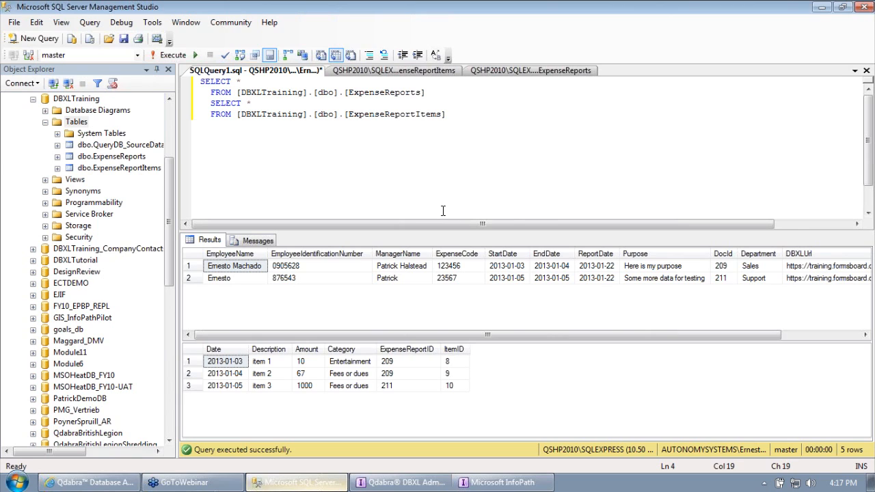
click(823, 8)
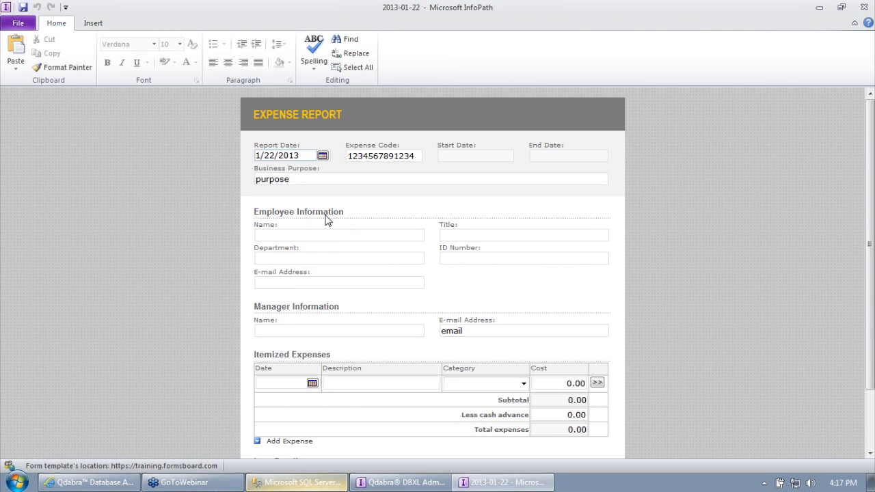
Step: Enter 'Ernesto' as the Employee Name on form 2013-01-22
click(326, 233)
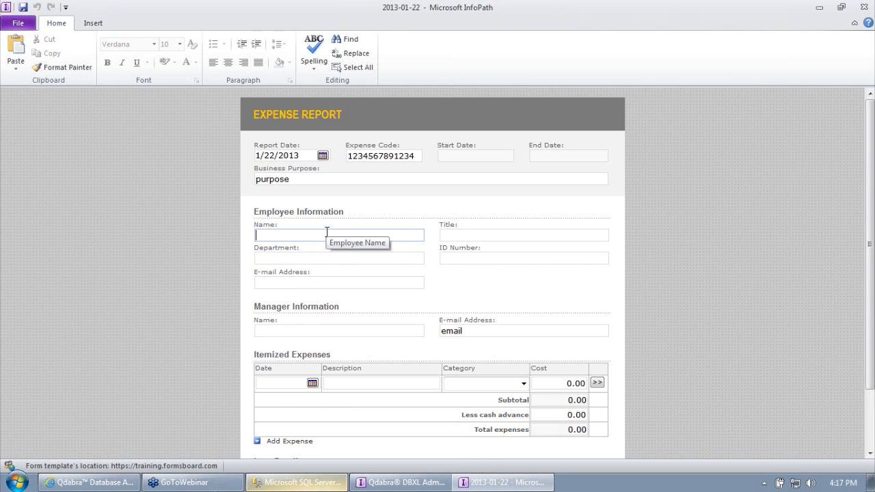
text(Ernesto)
click(683, 307)
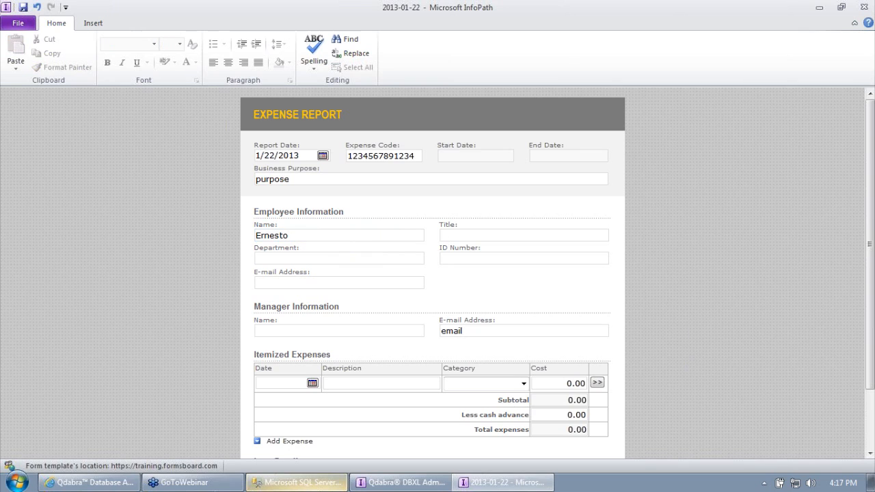
drag(869, 355, 870, 414)
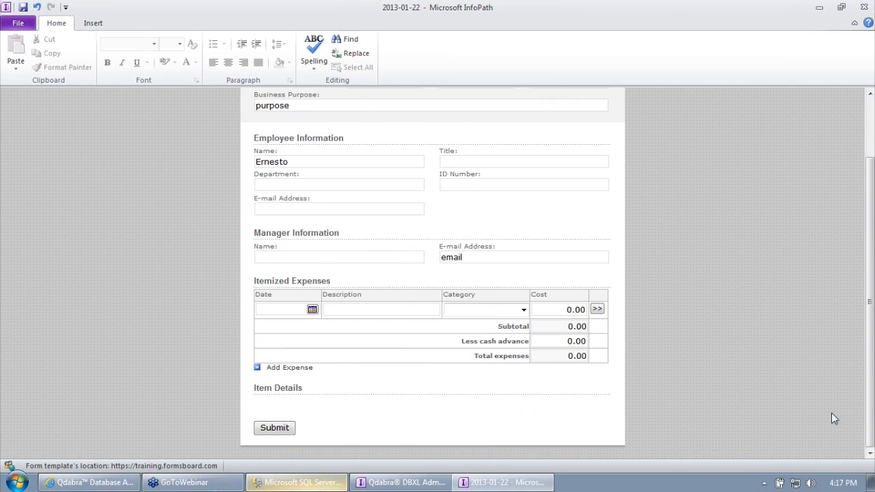
Step: Submit the form without saving a copy, then reshred document 213 again
click(275, 426)
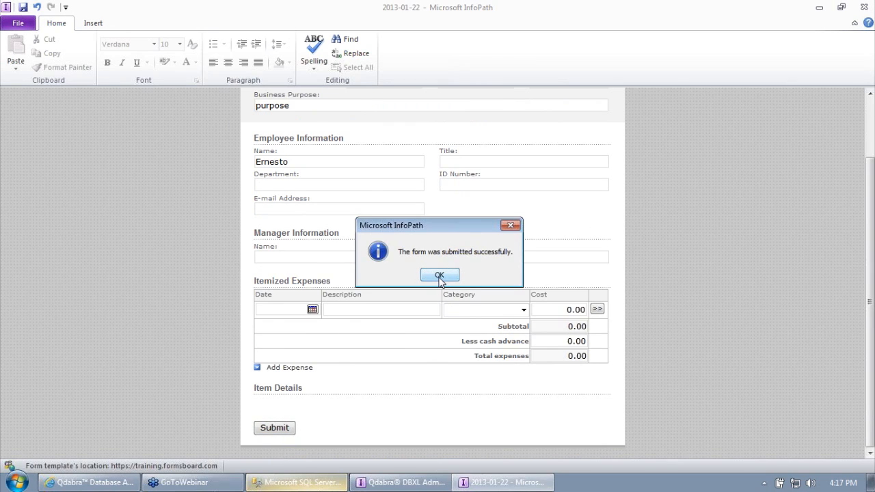
click(439, 276)
click(463, 275)
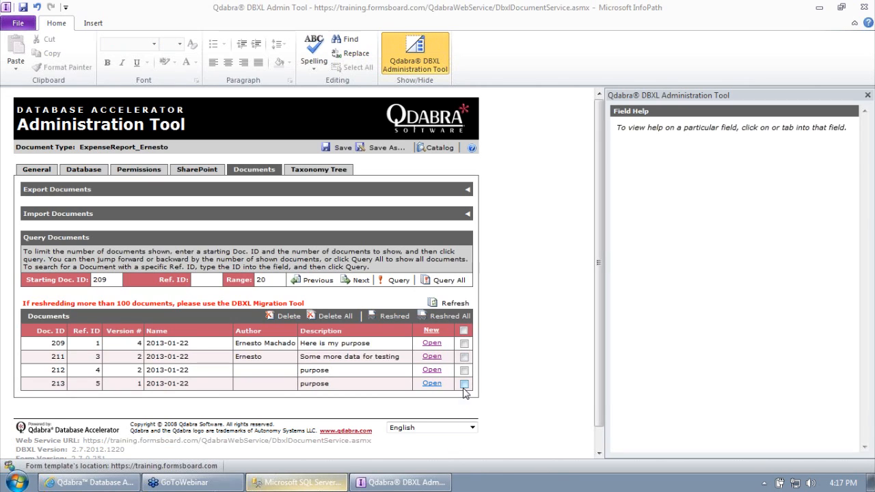
click(464, 385)
click(394, 316)
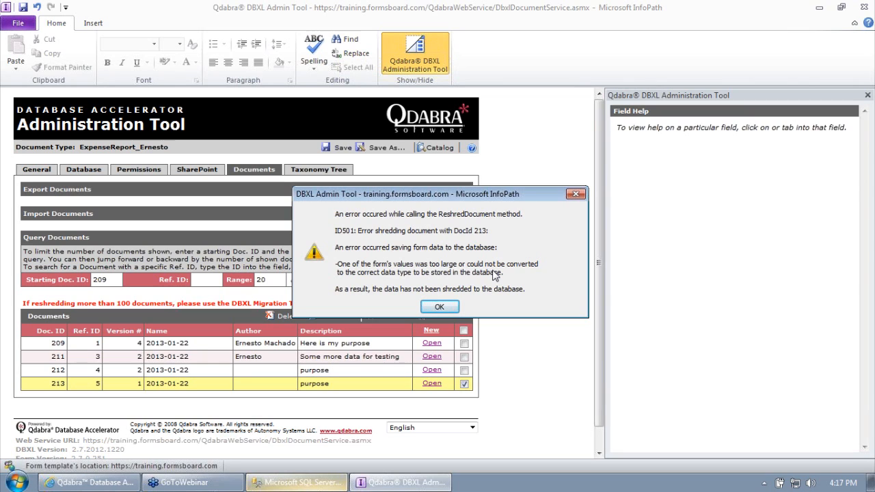
Step: Dismiss the shredding error dialogs and rerun the expense queries in SSMS
click(441, 308)
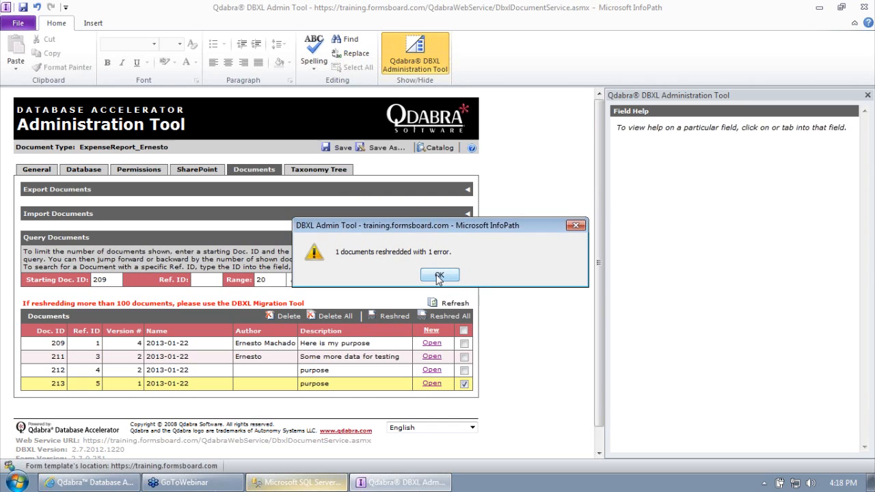
click(438, 277)
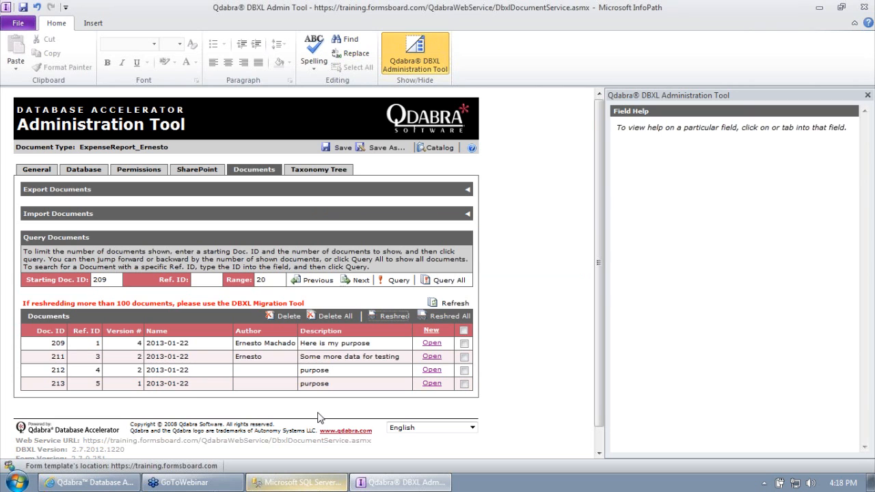
click(287, 482)
click(171, 55)
click(377, 482)
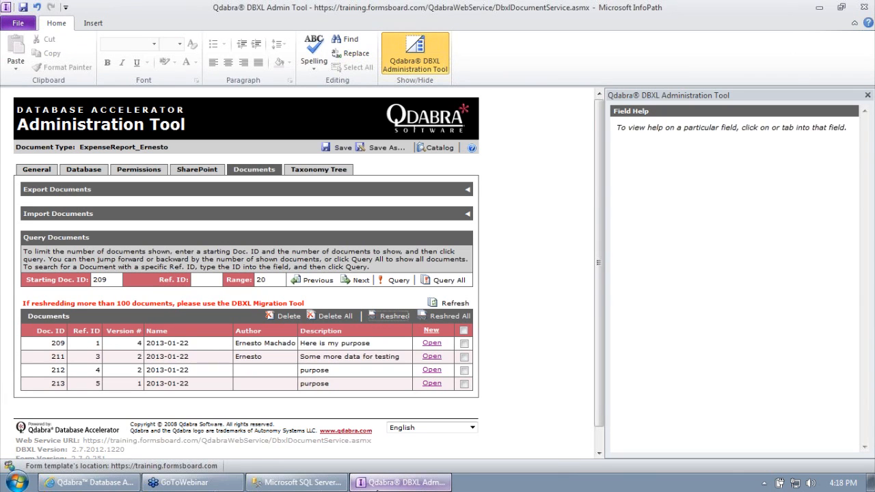
Step: Enable 'Report Shredding Errors to the Form User' on the Database tab
click(77, 171)
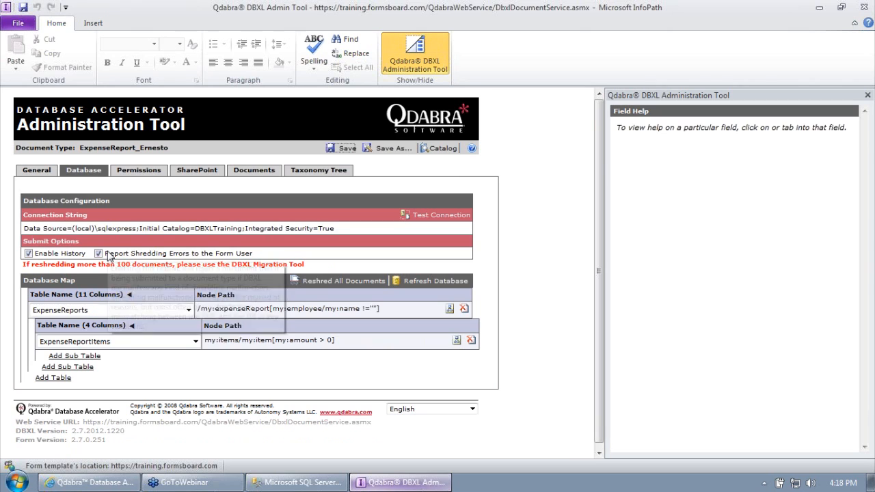
mouse_move(156, 260)
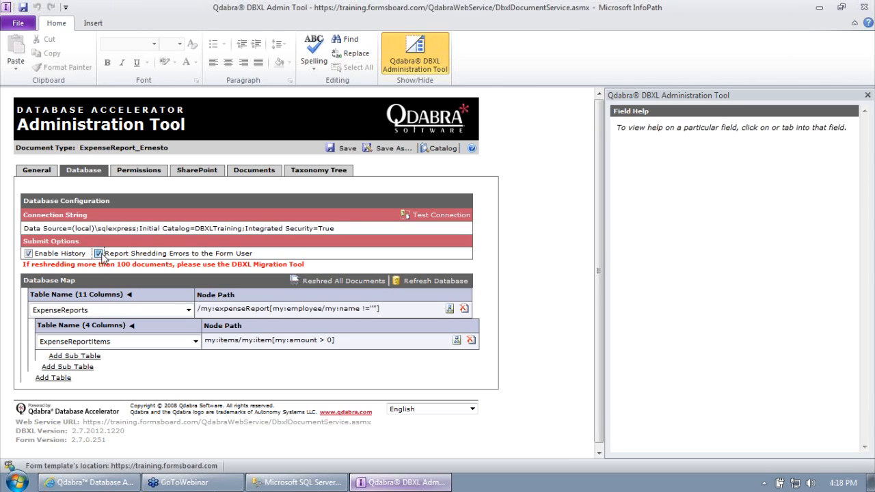
click(98, 253)
click(99, 254)
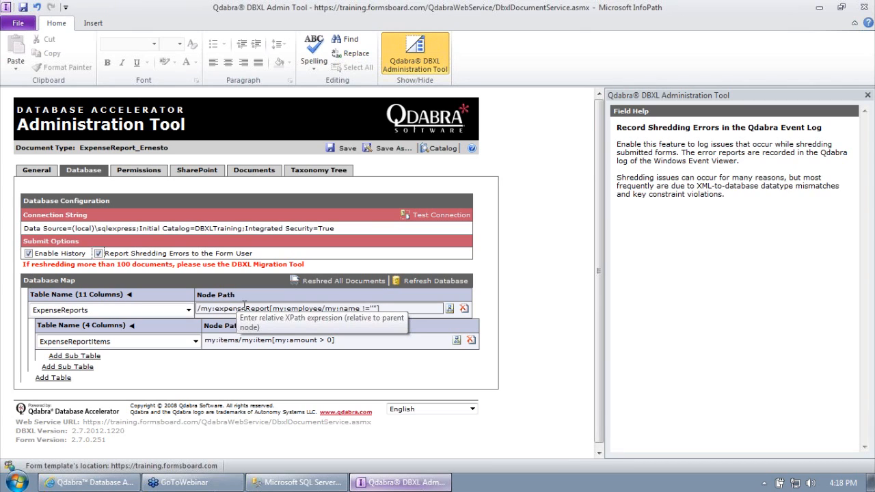
click(28, 171)
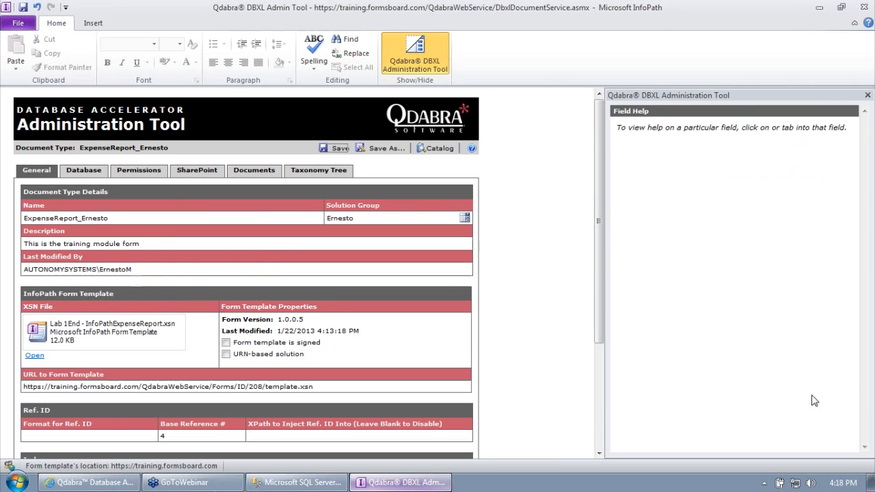
Step: Open the Lab 1 End form template in InfoPath Designer, maximized
key(super+d)
right_click(360, 90)
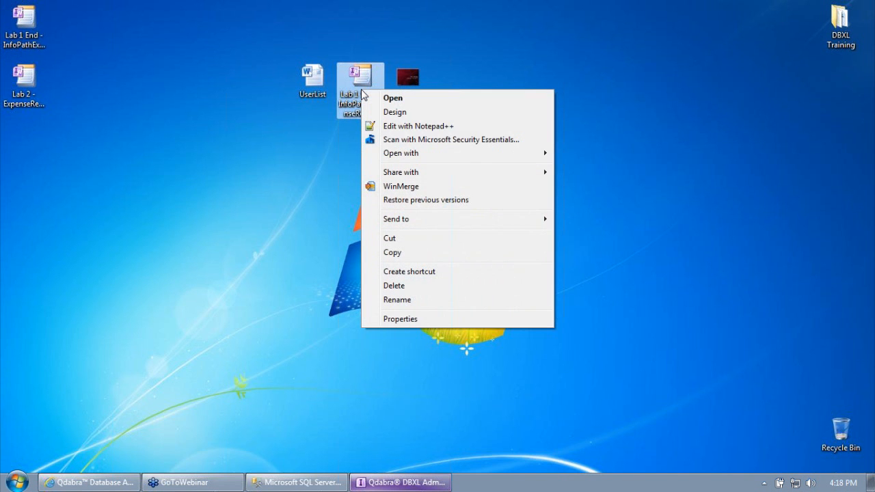
click(359, 113)
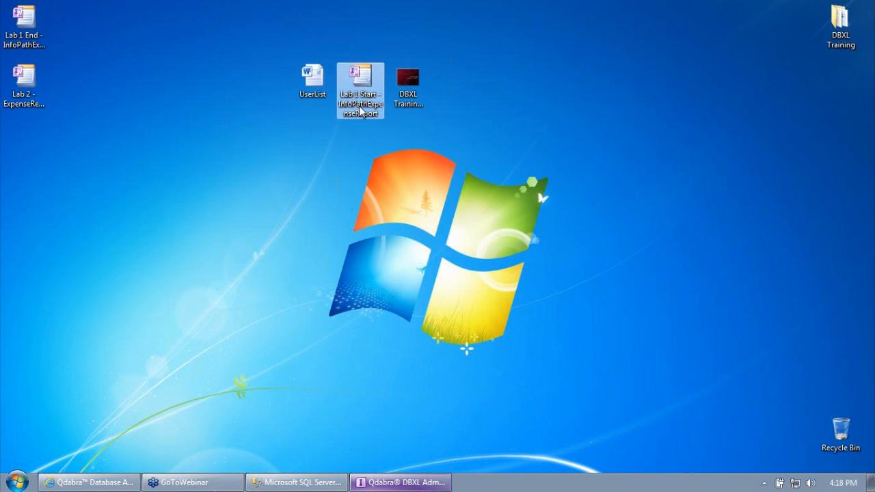
click(31, 22)
right_click(22, 29)
click(59, 55)
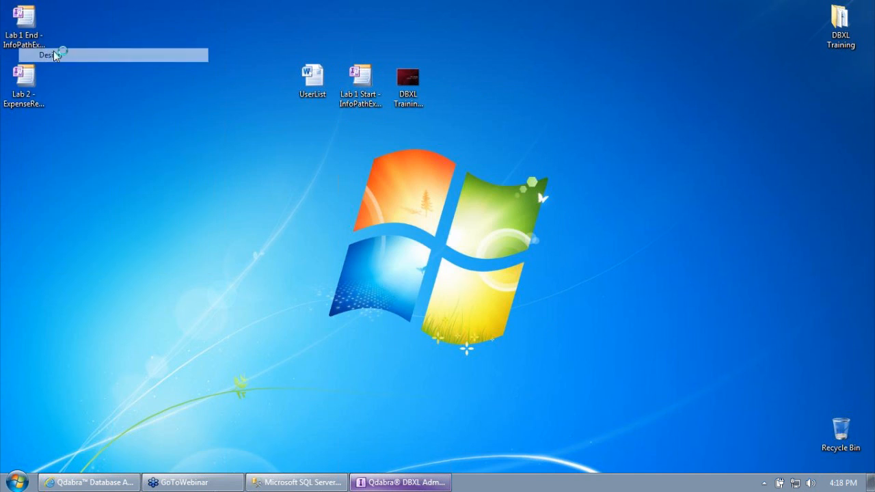
double_click(293, 23)
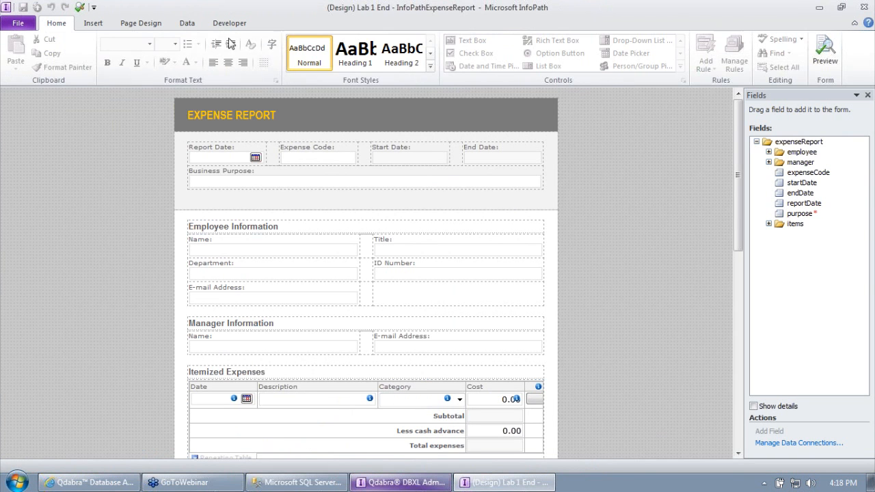
Step: Change the DbxlSubmit connection's web service URL to DbxlDocumentServiceEx.asmx
click(188, 26)
click(315, 55)
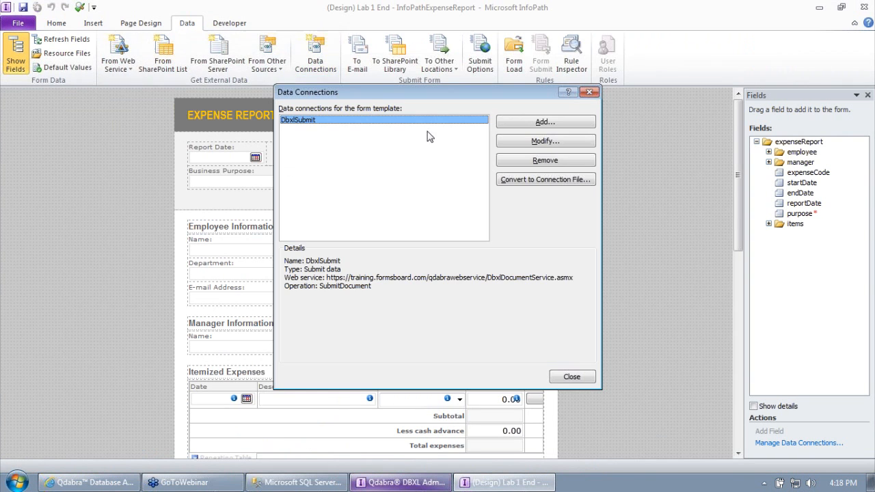
click(517, 146)
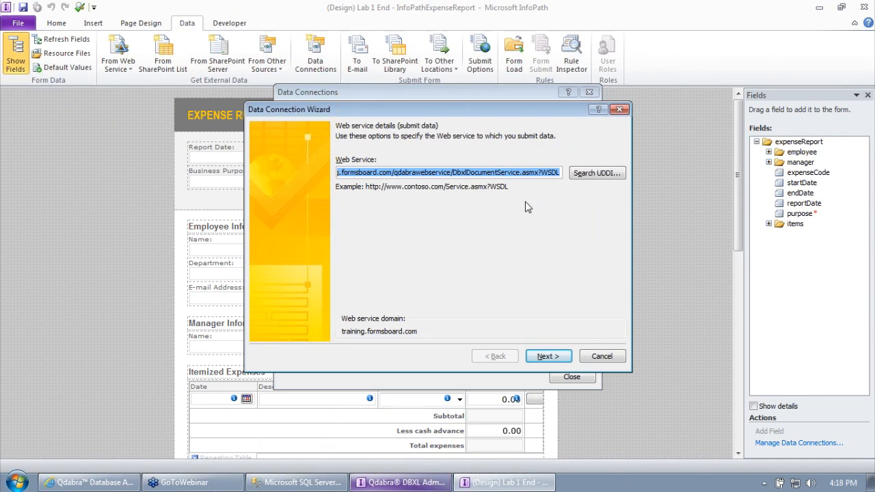
drag(506, 172, 283, 161)
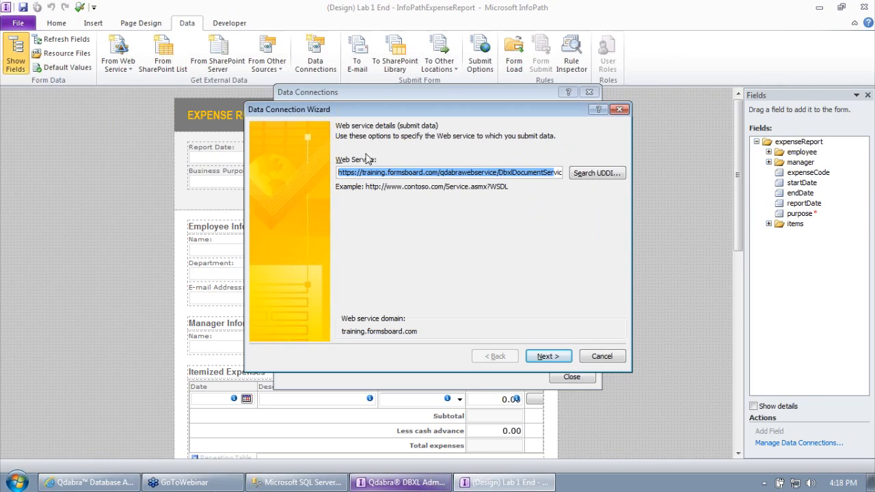
drag(461, 171, 762, 171)
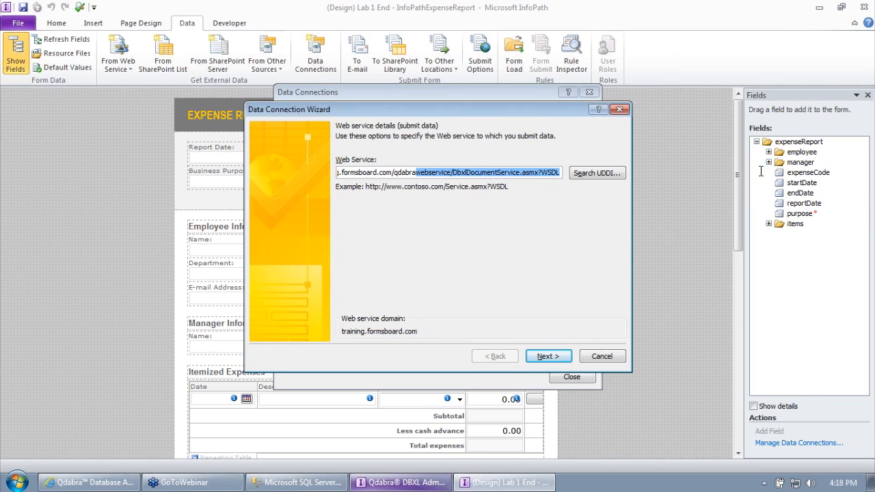
click(521, 174)
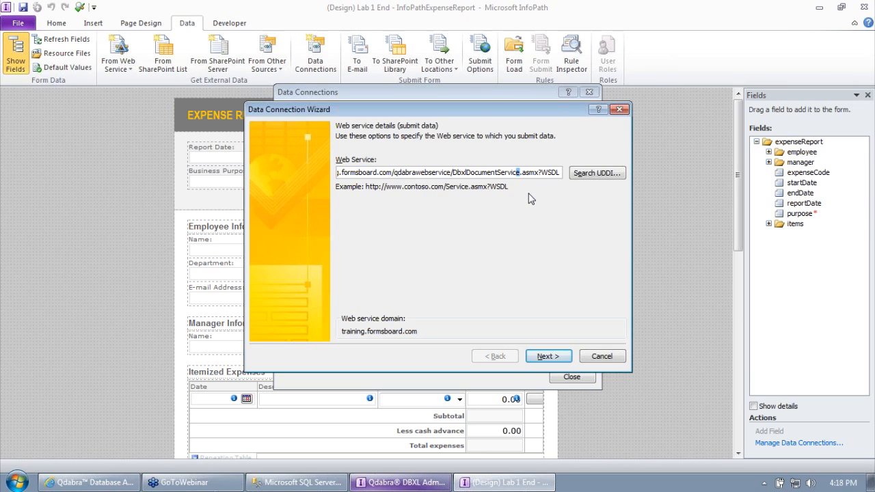
key(shift+Left)
key(shift+Left)
key(shift+Left)
key(shift+Left)
key(shift+Left)
key(shift+Left)
key(shift+Left)
key(shift+Left)
key(shift+Left)
key(shift+Left)
key(shift+Left)
key(shift+Left)
key(shift+Left)
key(shift+Left)
key(shift+Left)
key(shift+Left)
key(shift+Left)
key(Right)
text(Ex)
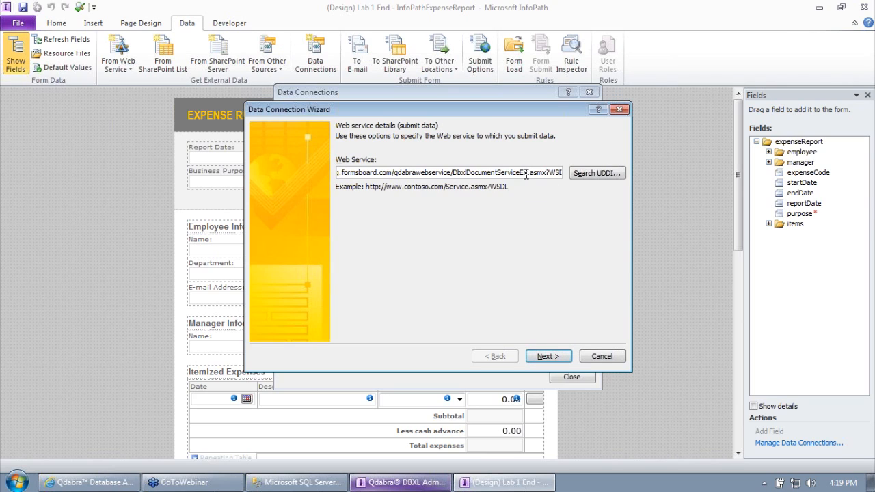
Step: Review the SubmitDocument parameter mappings, finish the wizard and close Data Connections
click(547, 351)
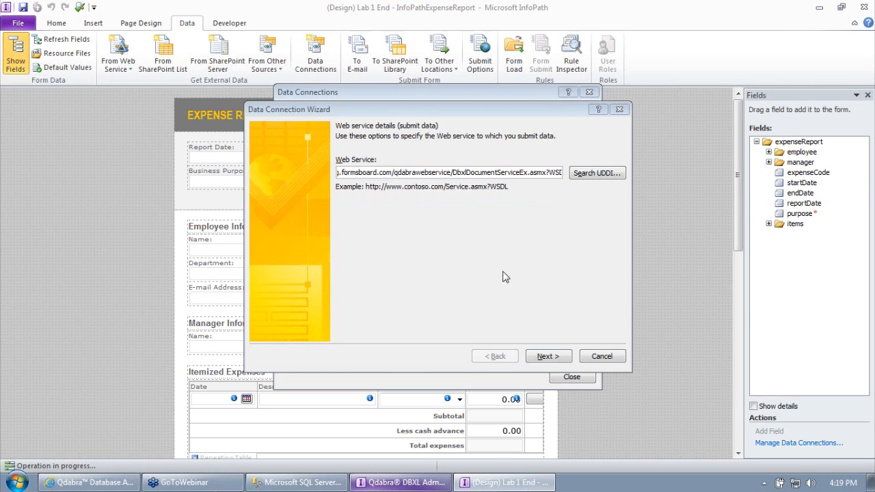
click(549, 357)
click(547, 193)
click(553, 205)
scroll(551, 204, down, 1)
click(551, 195)
click(551, 205)
scroll(552, 205, down, 1)
click(552, 205)
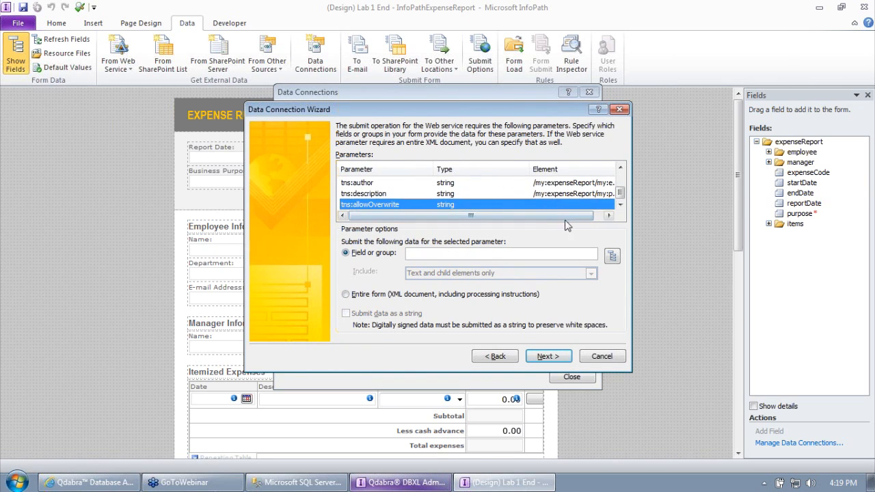
scroll(566, 219, up, 3)
click(548, 357)
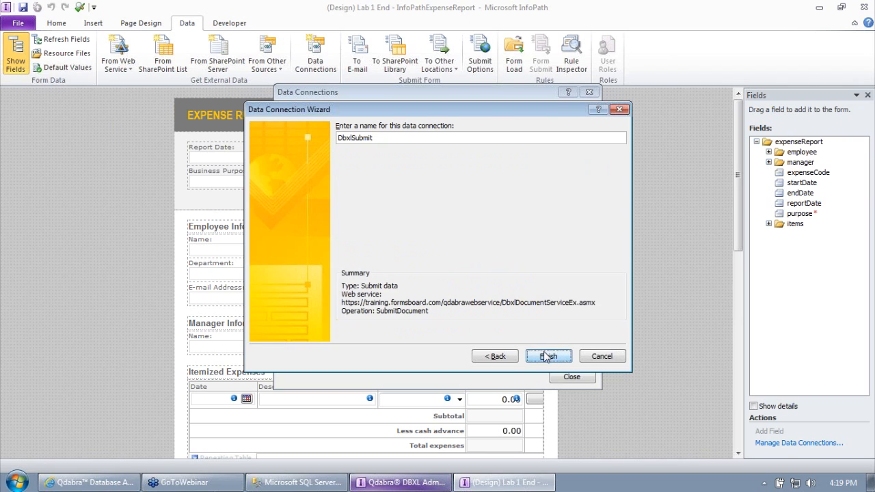
click(547, 356)
key(Escape)
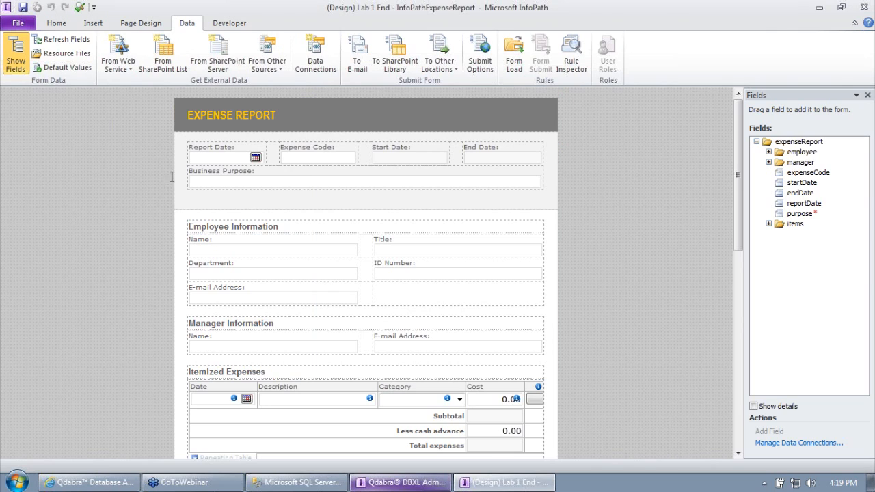
Step: Attach the Lab 1 End file as the document type's template and save
click(392, 485)
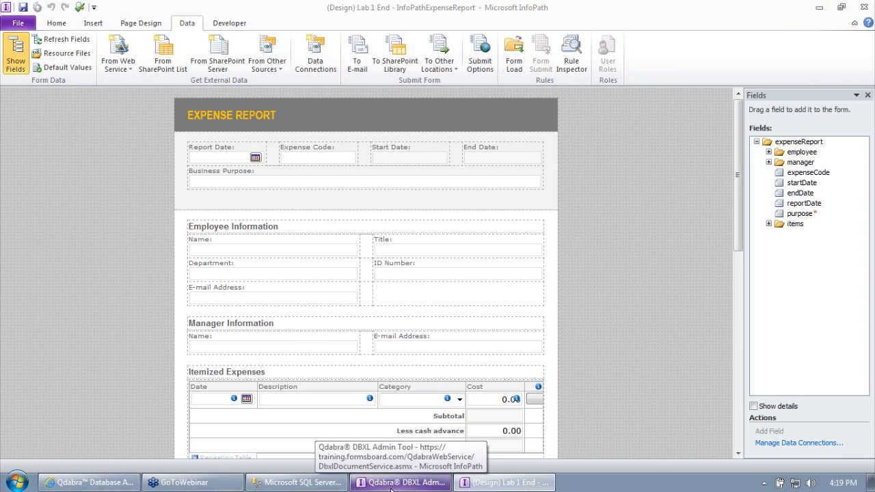
right_click(78, 328)
click(113, 337)
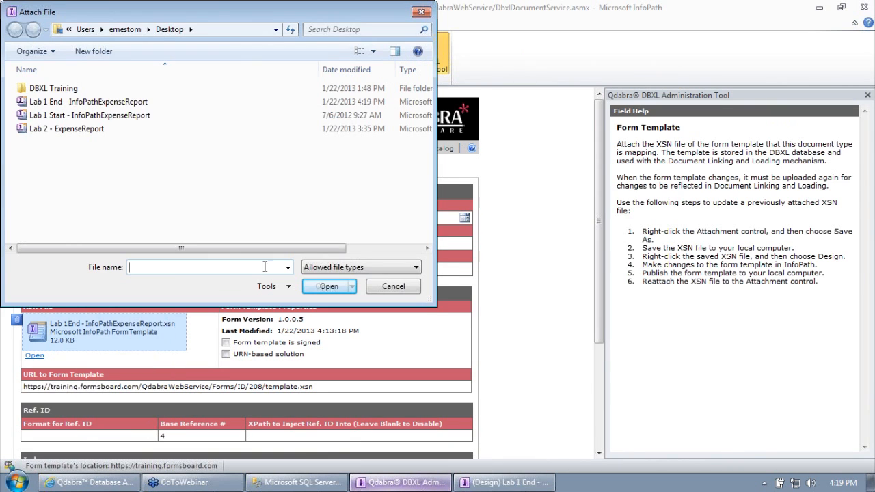
double_click(110, 103)
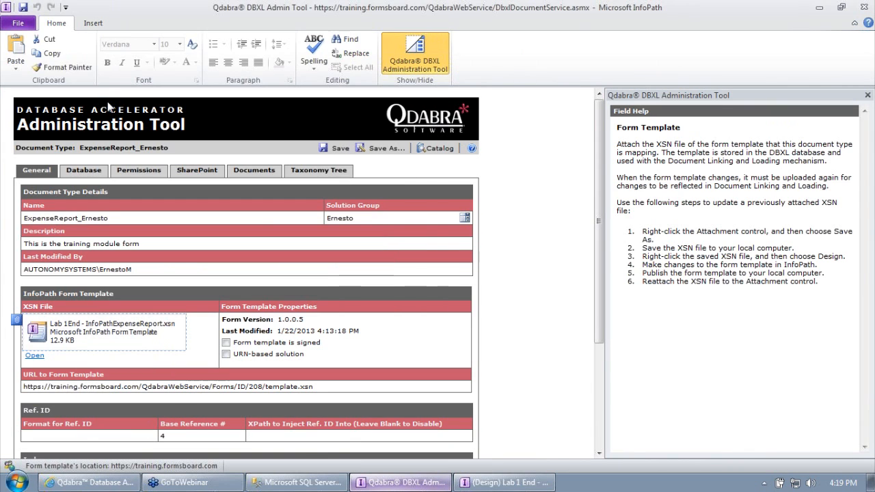
click(335, 148)
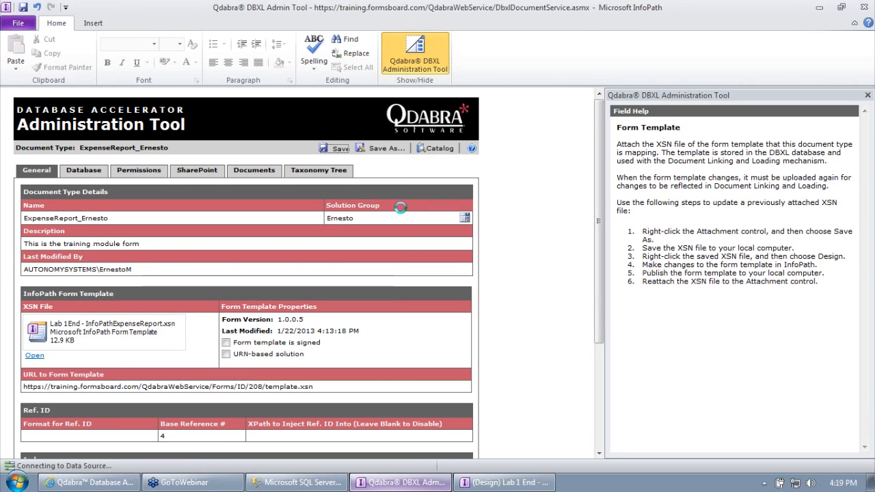
Step: Acknowledge the version 1.0.0.6 save and open document 213 from the Documents list
click(429, 272)
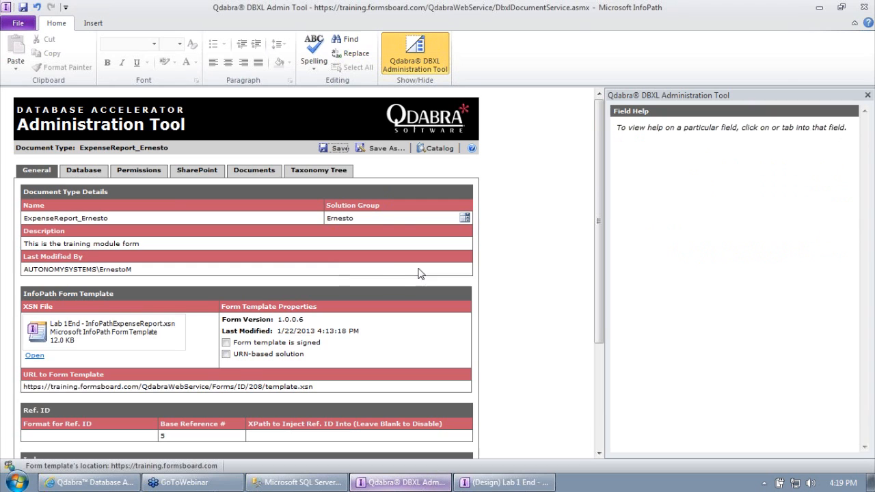
click(259, 174)
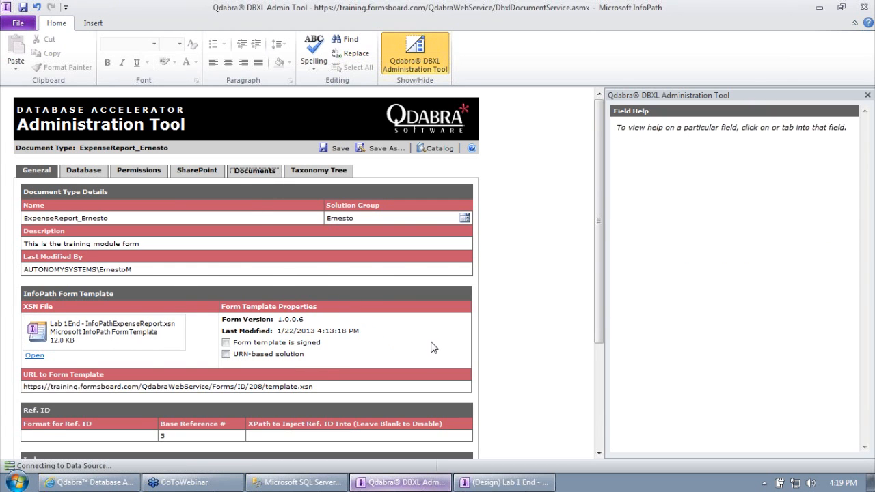
click(463, 383)
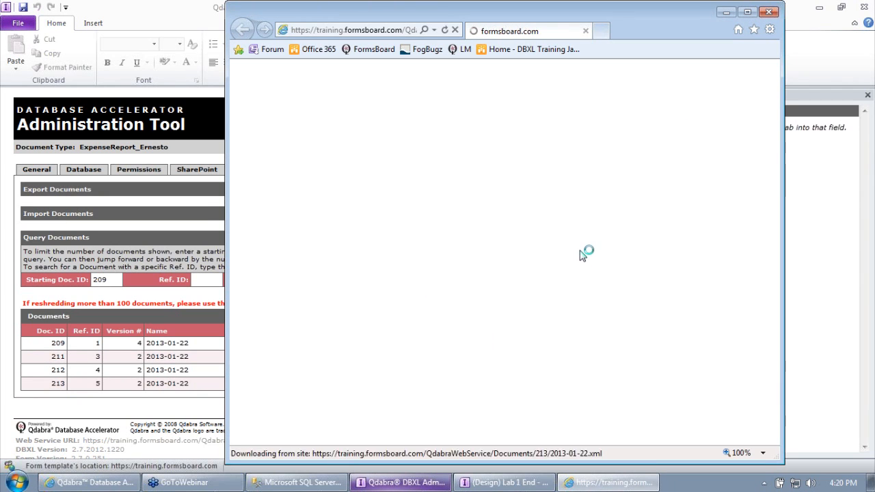
Step: Open 2013-01-22.xml, submit it to DBXL and dismiss the success message
click(404, 213)
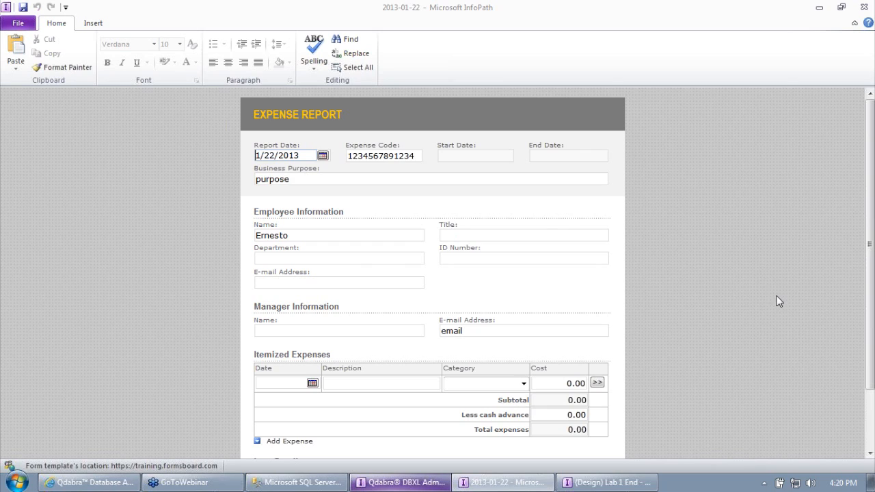
scroll(779, 302, down, 3)
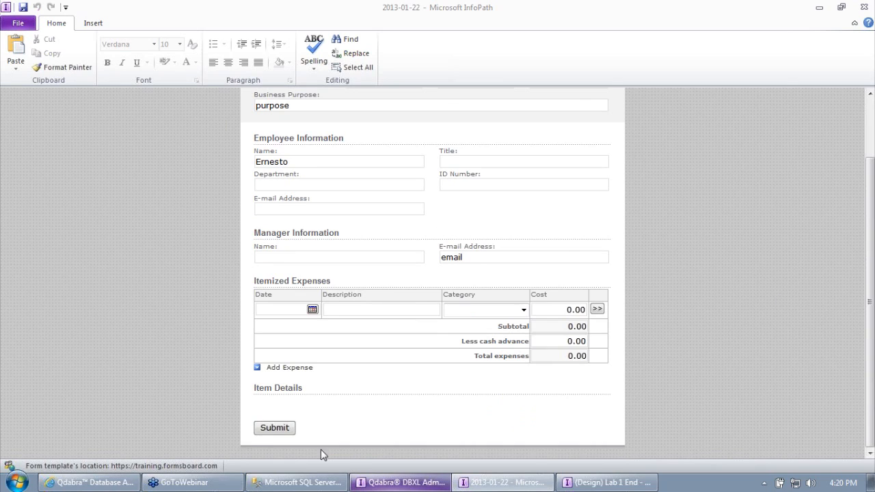
click(275, 428)
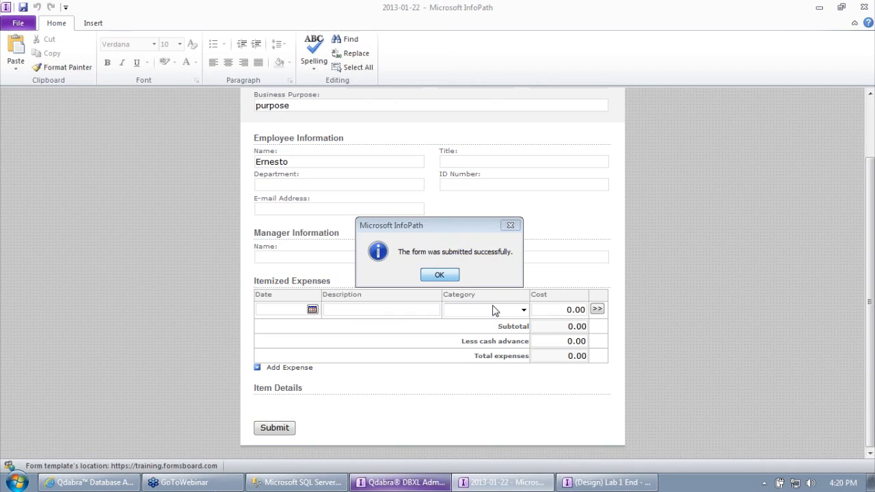
key(Return)
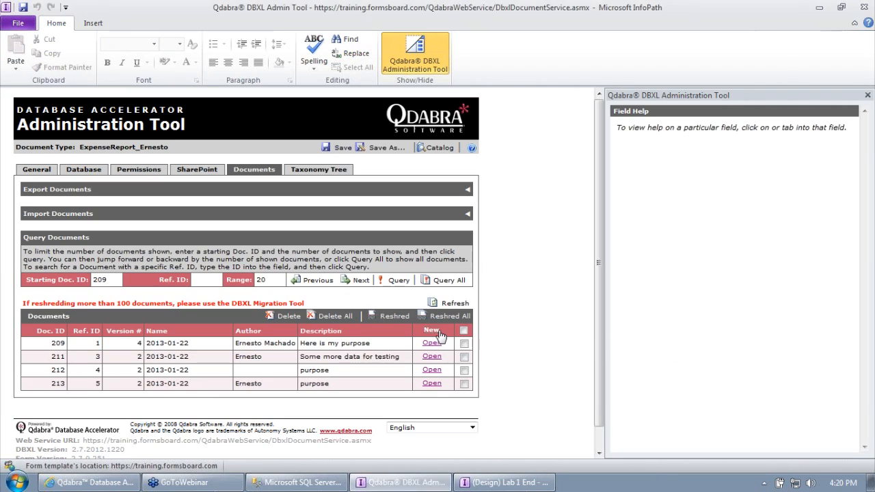
Step: Open a new blank expense form and set the Report Date to 1/4/2013
click(438, 332)
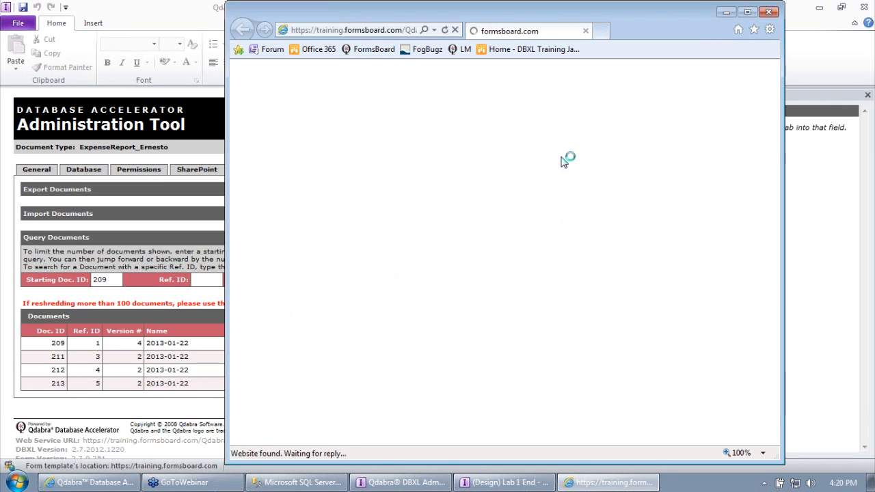
click(718, 118)
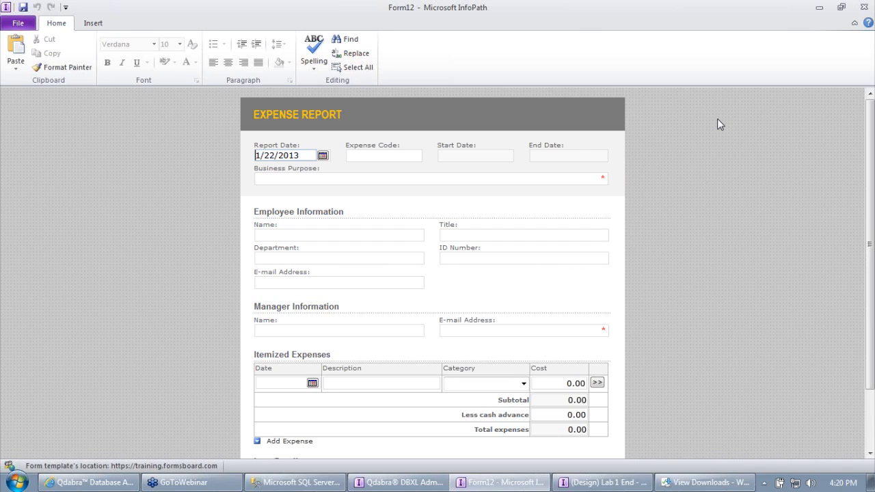
click(322, 177)
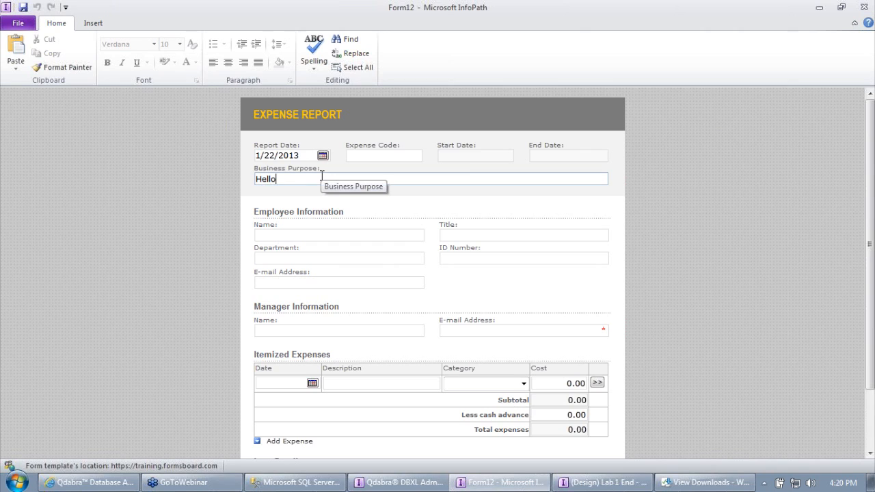
key(Tab)
click(322, 177)
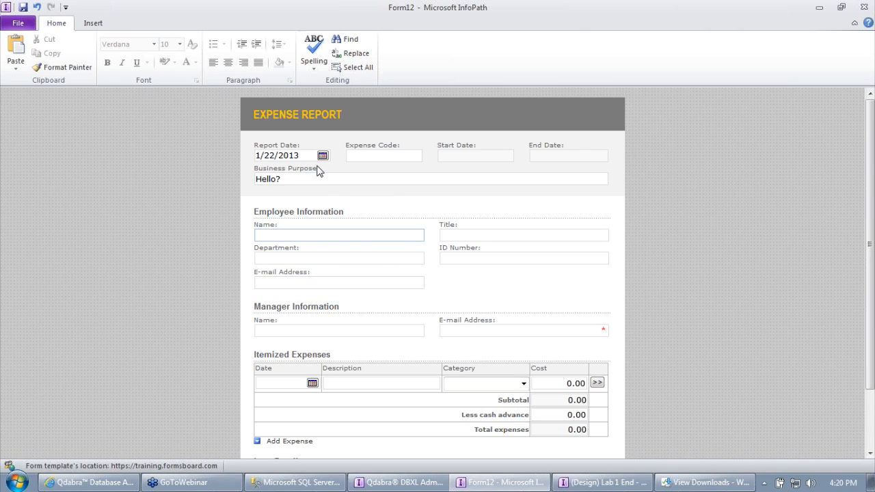
click(323, 157)
click(300, 192)
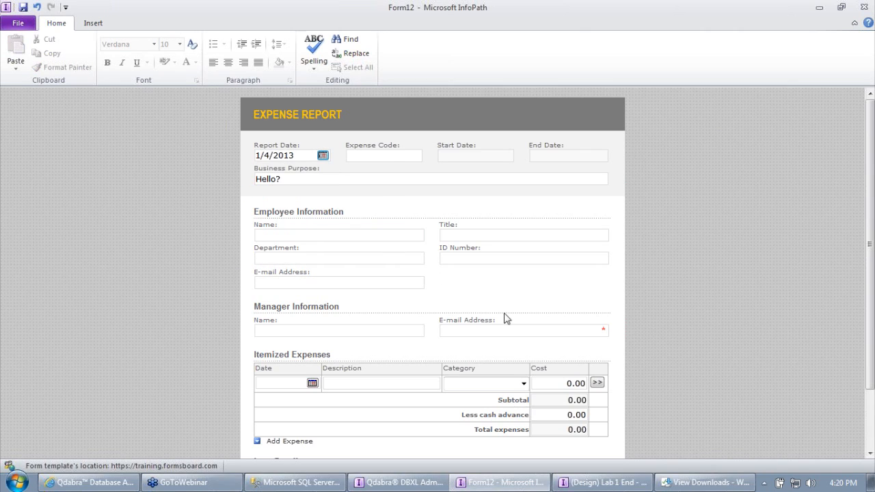
Step: Add an Office supplies expense dated 1/2/2013 and enter 'd' as the employee name
click(524, 384)
click(471, 353)
click(312, 383)
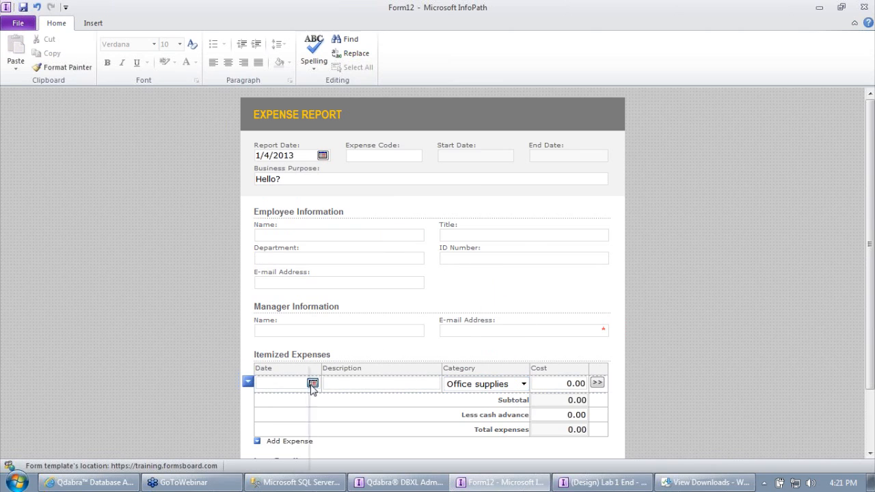
click(249, 398)
click(335, 234)
text(d)
key(Tab)
key(Tab)
key(Tab)
key(Tab)
key(Tab)
key(Tab)
key(Tab)
key(Tab)
key(Tab)
key(Tab)
key(Tab)
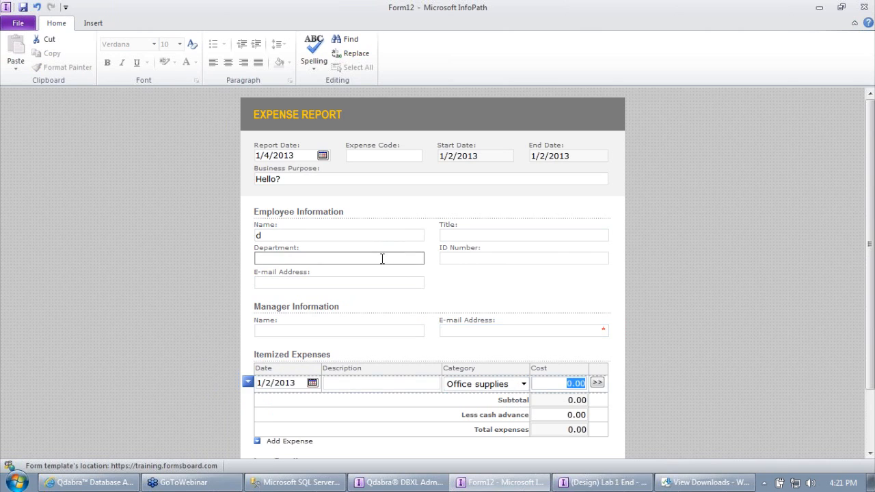
Step: Enter 'rgeg' as the employee's Title
key(Tab)
key(Tab)
key(Tab)
key(Tab)
key(Tab)
key(Tab)
key(Tab)
key(Tab)
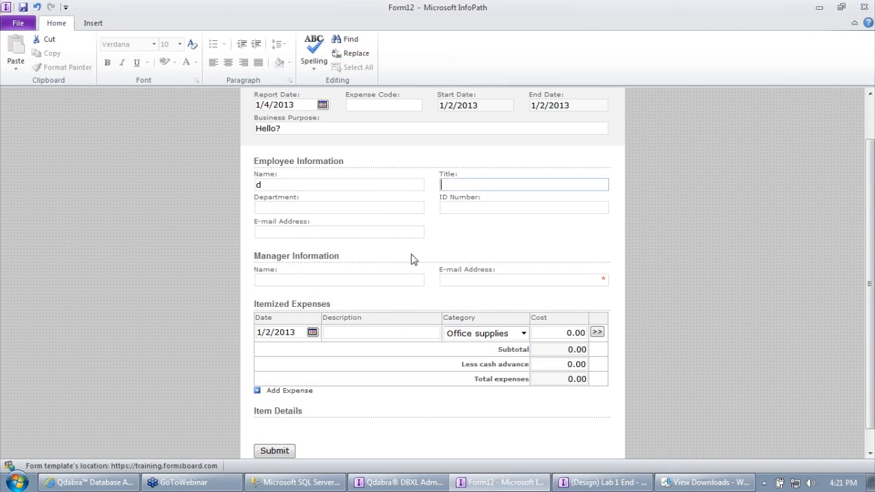
scroll(294, 410, up, 2)
click(366, 154)
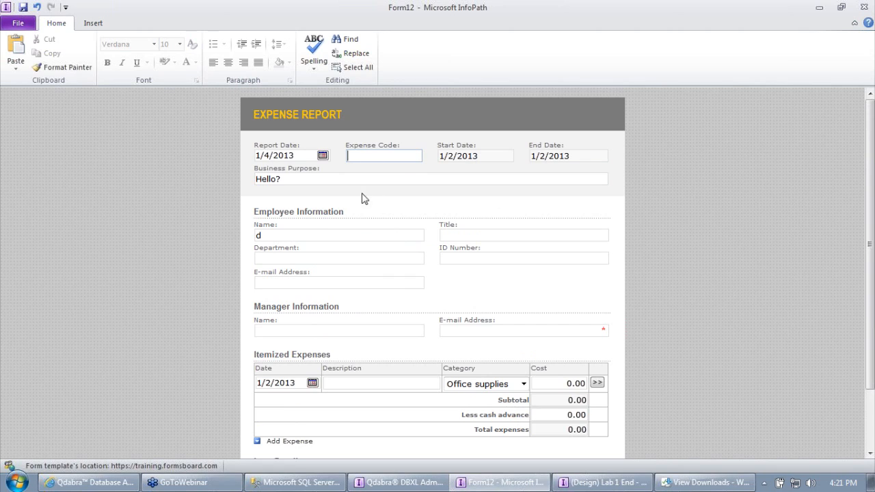
click(463, 235)
text(rgeg)
key(Tab)
key(Tab)
key(Tab)
key(Tab)
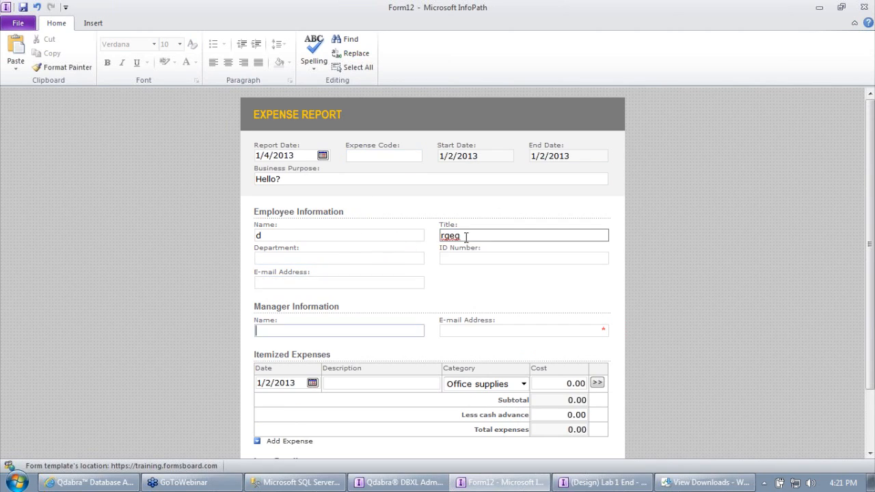
Step: Close the Downloads window and discard Form12 without saving
click(704, 482)
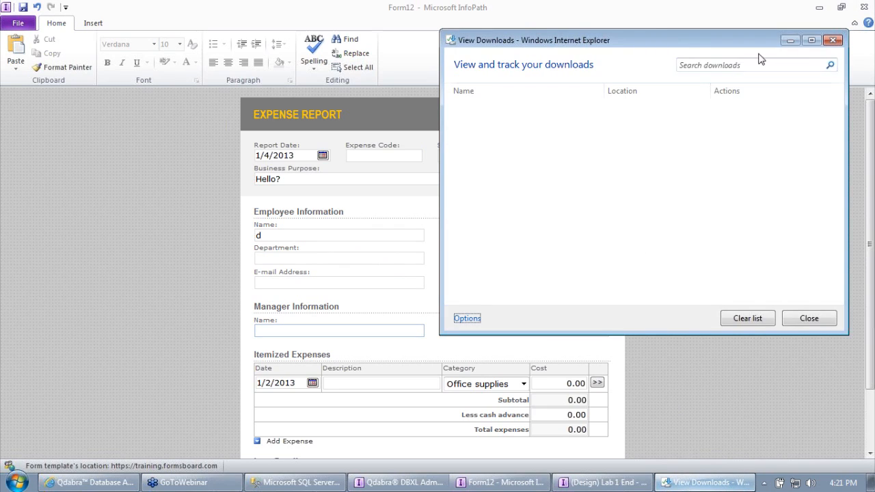
click(831, 39)
click(380, 157)
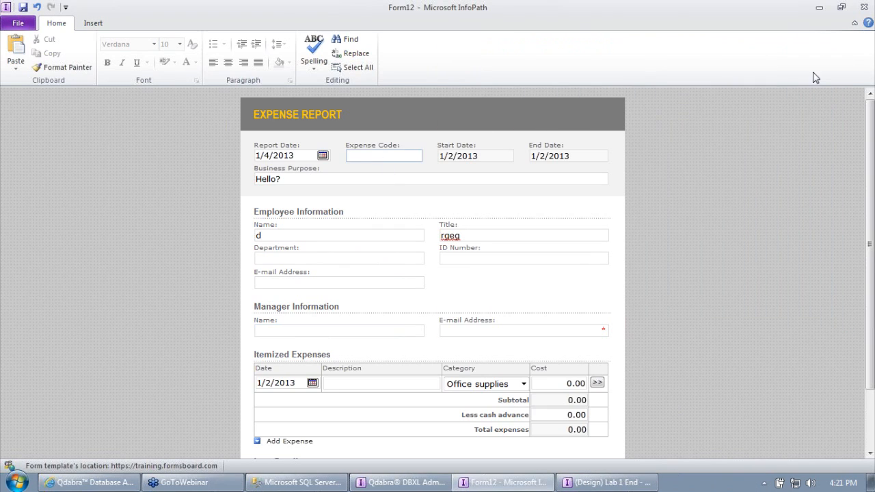
click(863, 6)
click(448, 274)
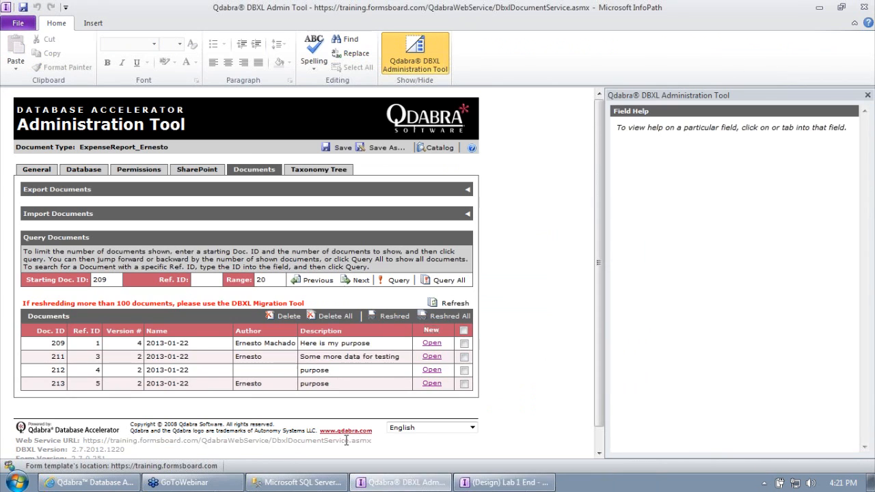
Step: Launch InfoPath Filler and select the ExpenseReport_unmodified template
click(7, 484)
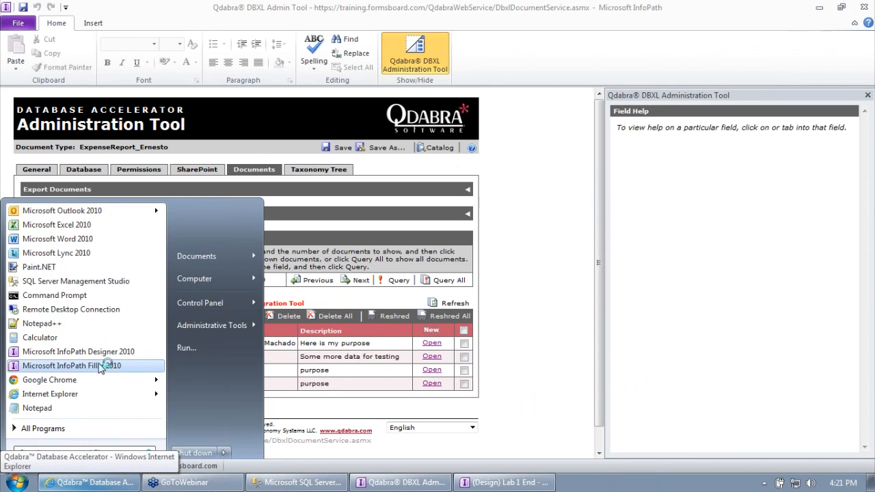
click(68, 309)
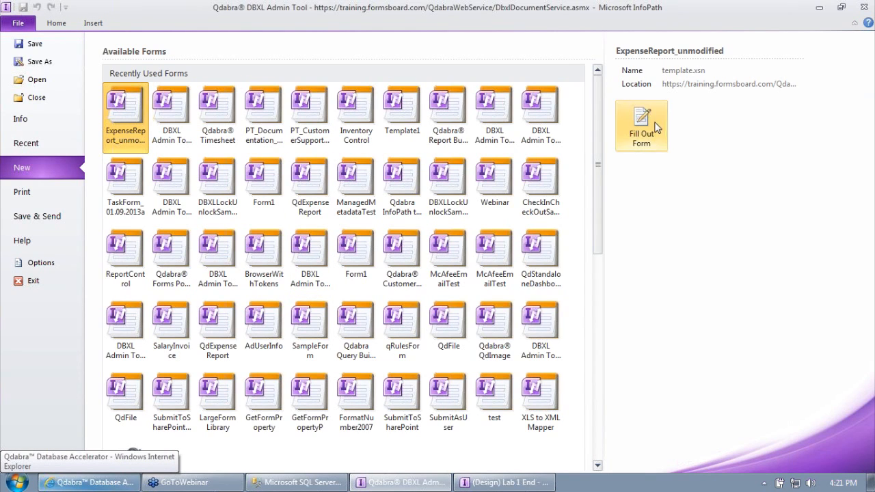
click(170, 116)
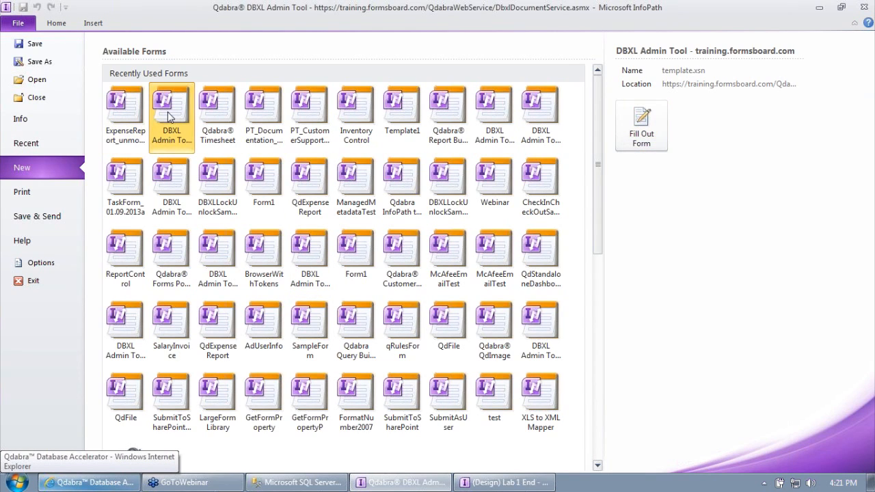
click(137, 116)
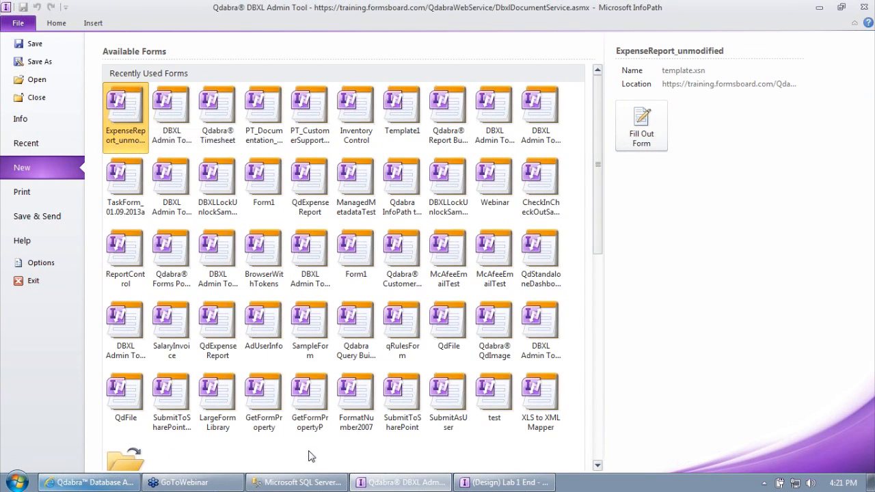
Step: Check the document type's general details in the DBXL Admin Tool, showing form version 1.0.0.6
click(460, 482)
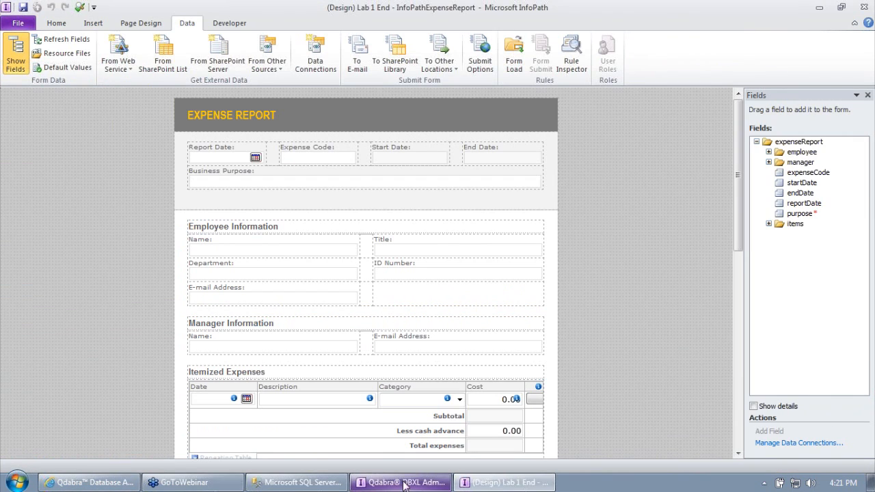
click(462, 483)
click(403, 483)
click(56, 23)
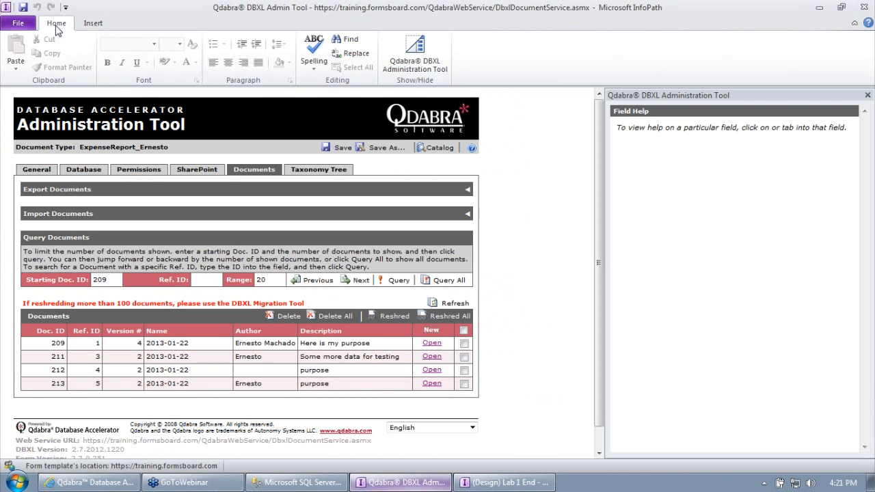
click(37, 169)
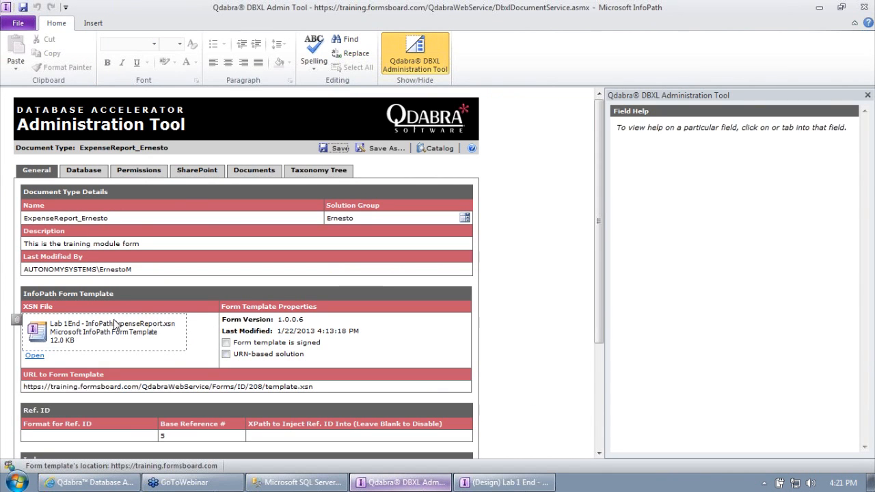
click(20, 24)
click(50, 25)
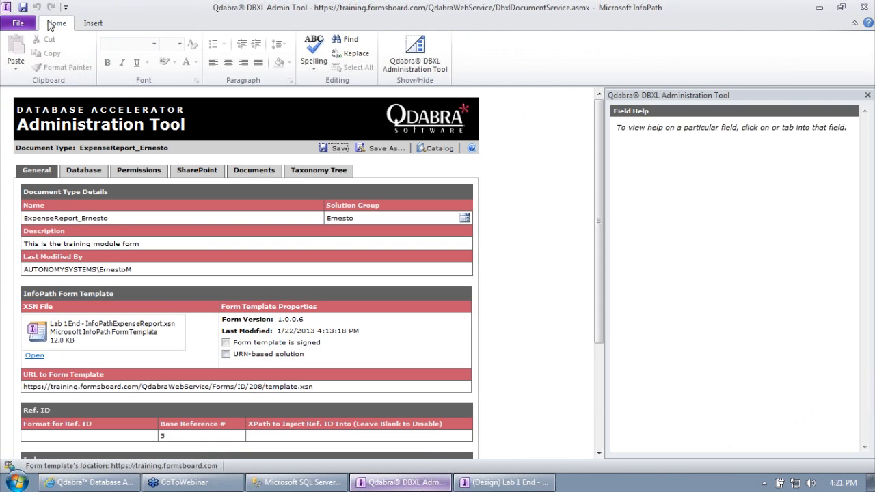
Step: Relaunch InfoPath Filler and browse the available forms gallery
click(18, 483)
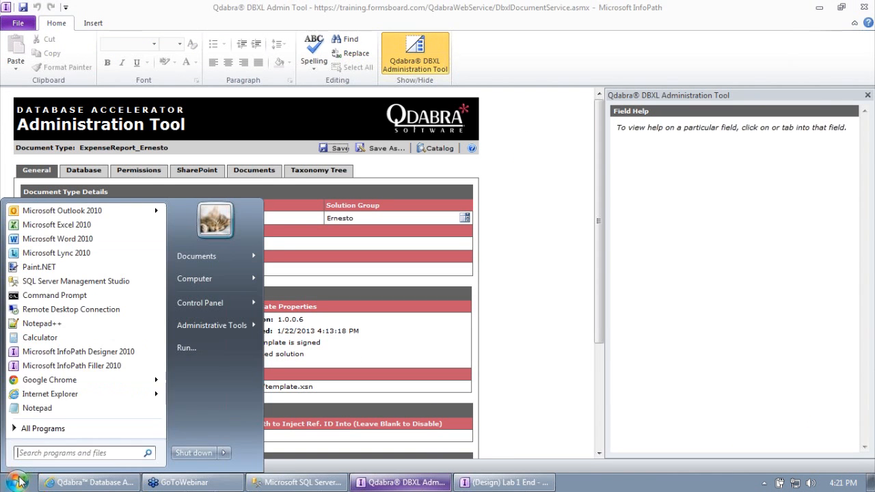
click(82, 371)
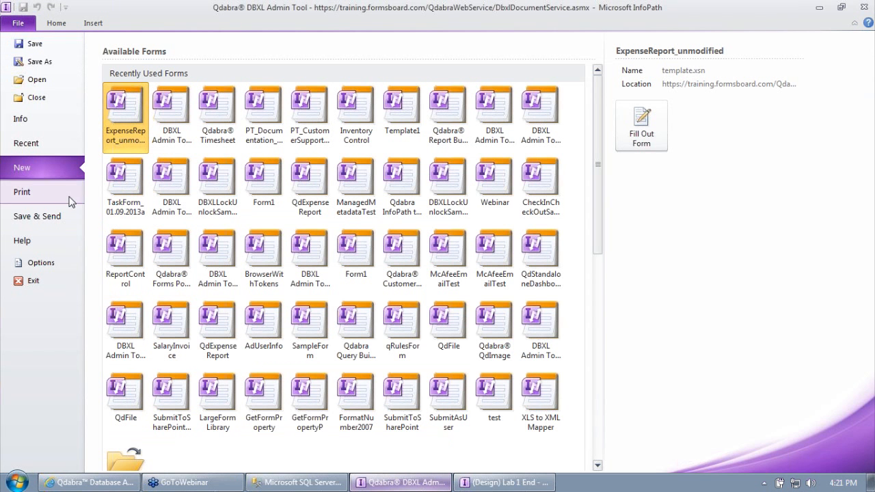
click(57, 147)
click(43, 160)
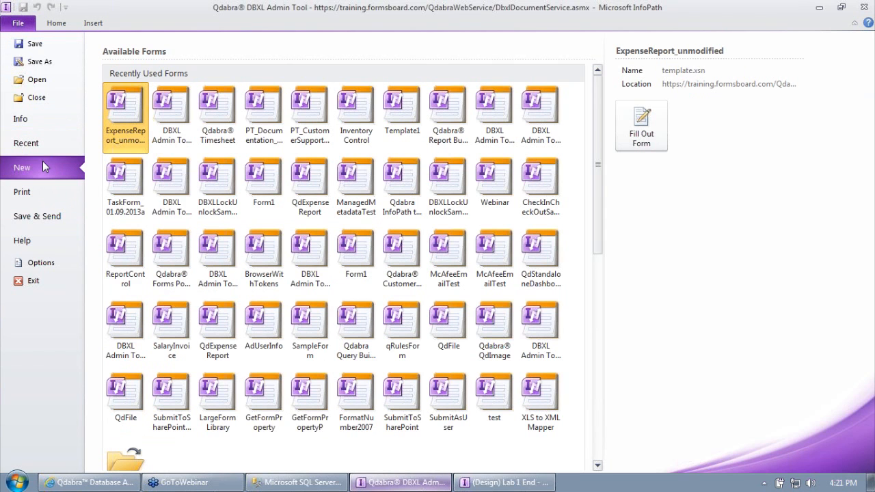
scroll(188, 228, down, 3)
scroll(188, 228, down, 6)
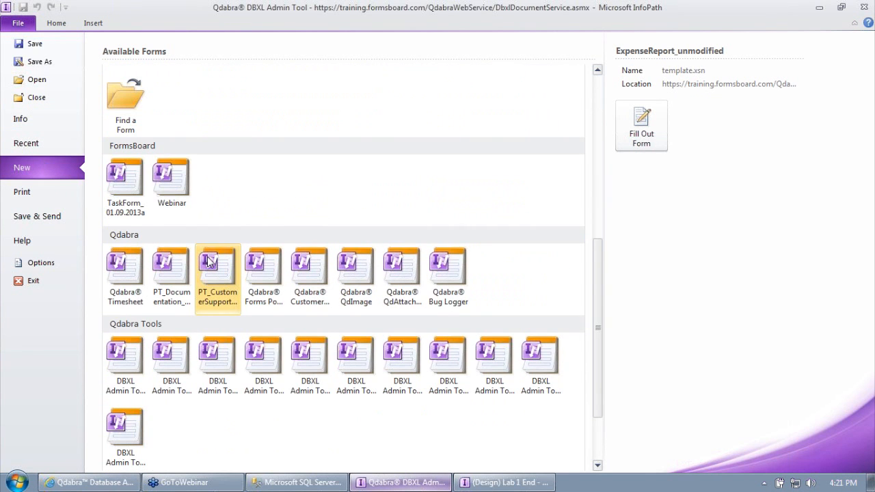
scroll(263, 341, up, 9)
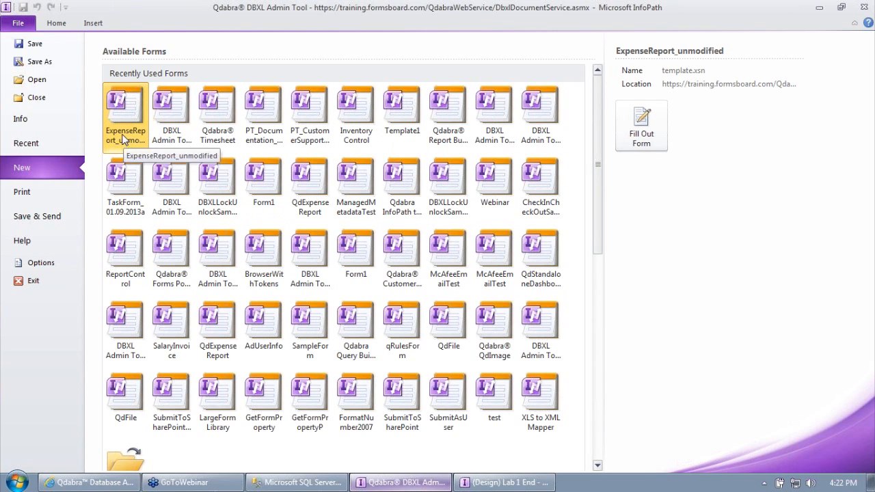
Step: Get the update of ExpenseReport_unmodified and fill out a new blank form from it
right_click(119, 104)
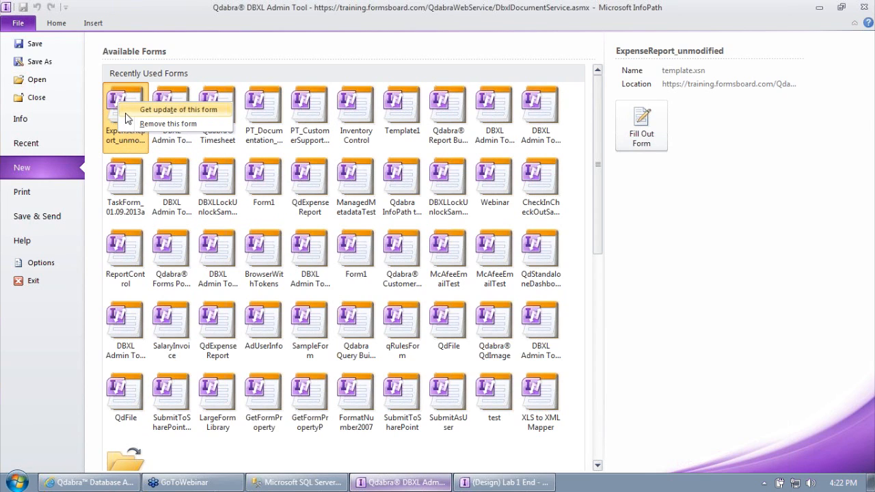
click(164, 110)
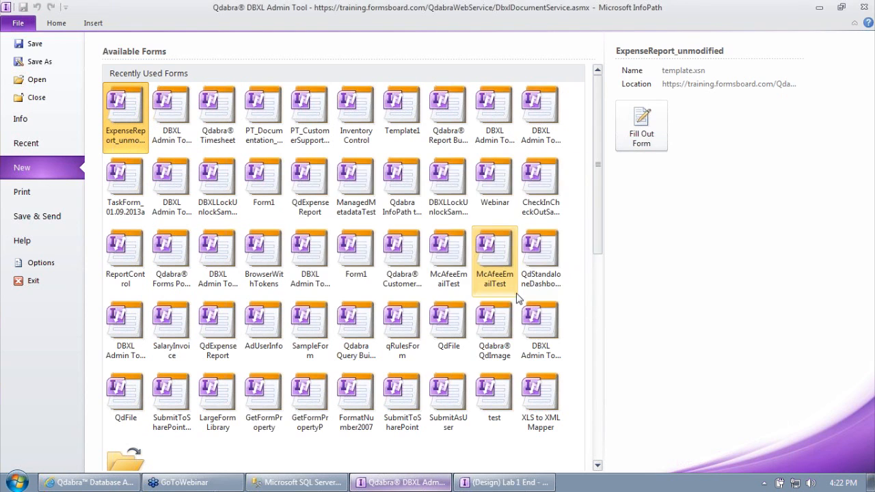
click(647, 127)
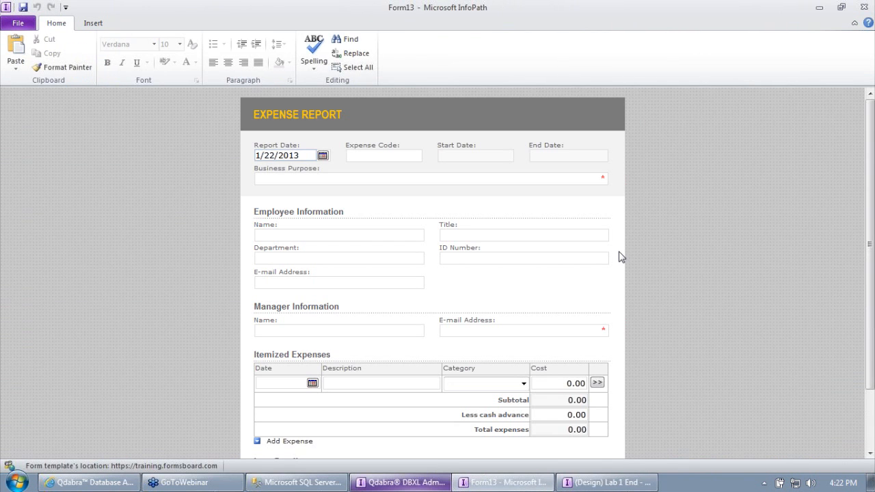
scroll(654, 294, down, 3)
scroll(654, 287, up, 3)
Step: Close Form13 and open stored document 213 in InfoPath from the Documents list
click(863, 6)
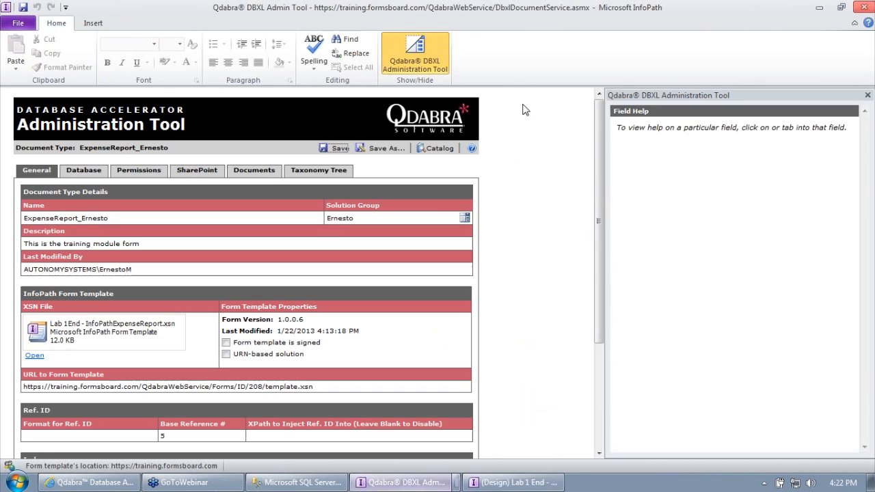
click(254, 170)
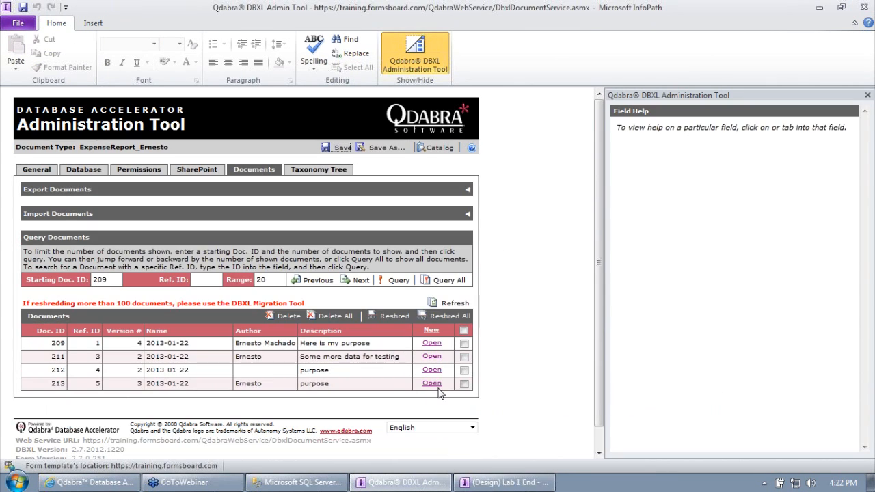
click(434, 384)
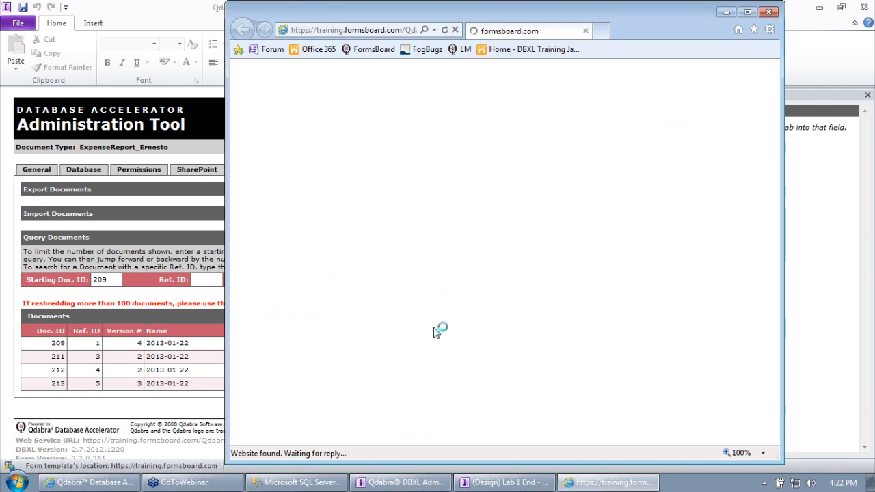
click(393, 219)
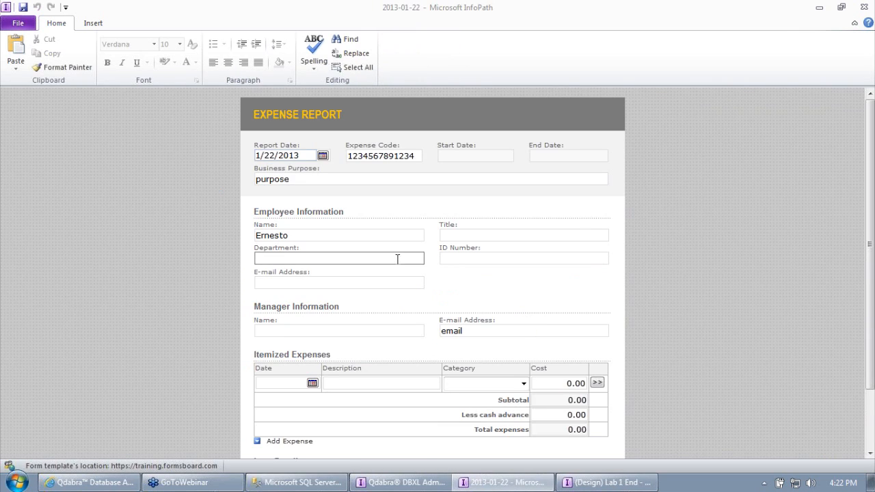
Step: Submit document 213's 2013-01-22 form successfully, then bring up the Lab 1 End designer
scroll(653, 333, down, 2)
click(275, 427)
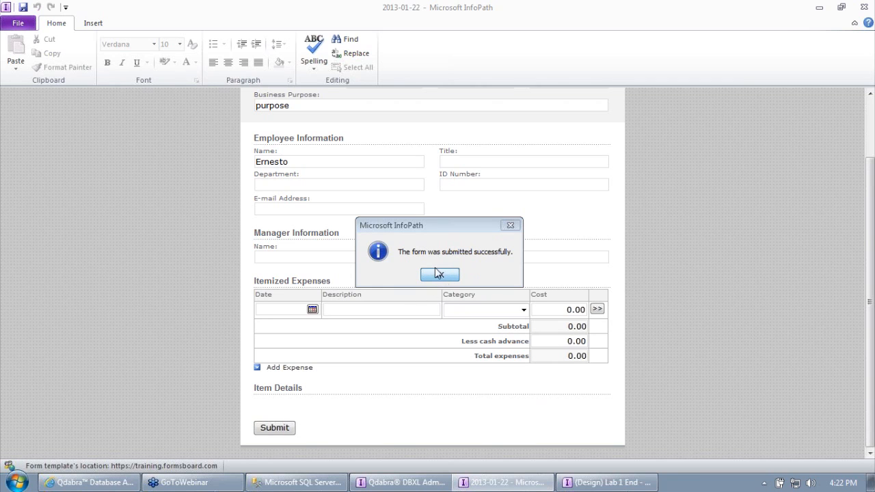
click(438, 274)
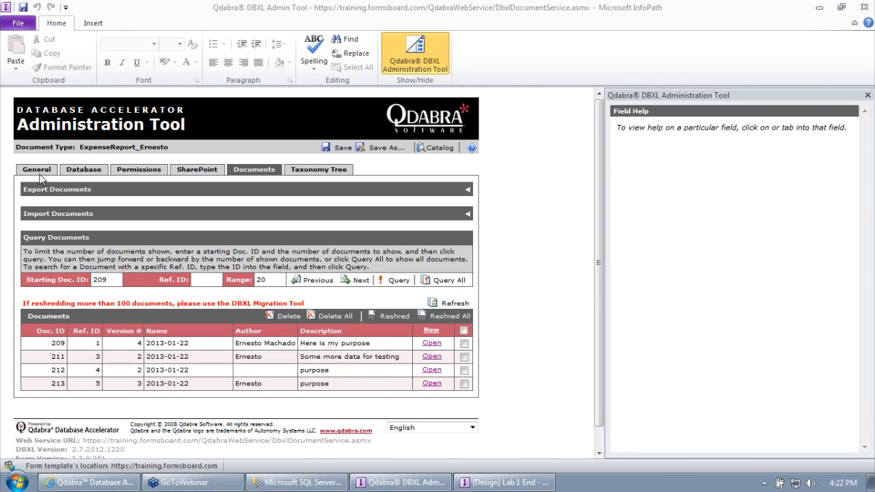
click(37, 170)
click(506, 482)
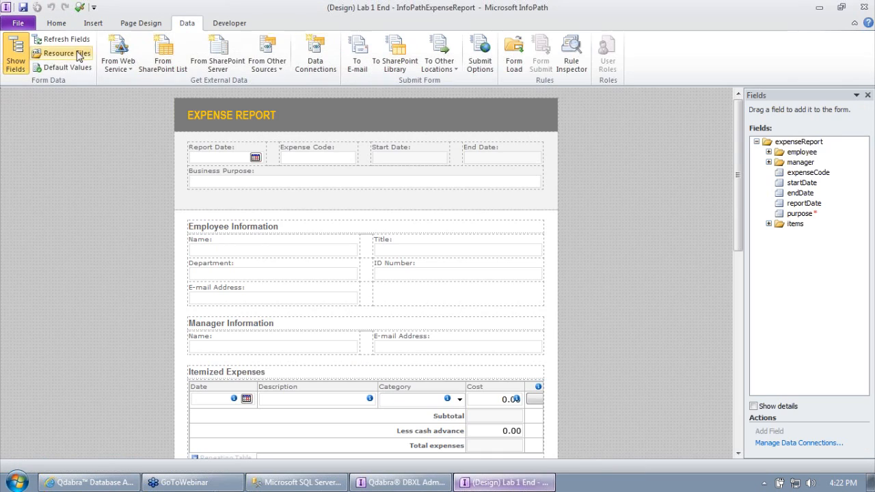
Step: Review the DbxlSubmit data connection, then save the template as Lab 2 - ExpenseReport, replacing the existing file
click(315, 55)
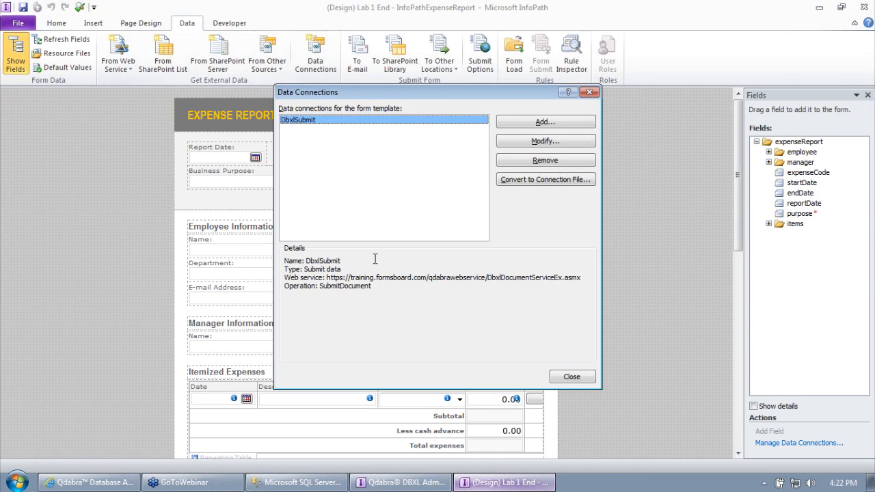
click(596, 278)
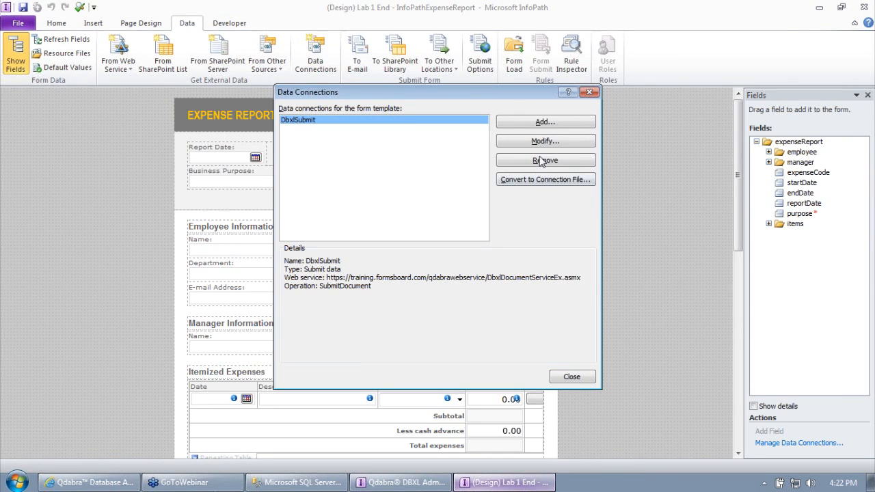
click(589, 92)
click(17, 23)
click(31, 45)
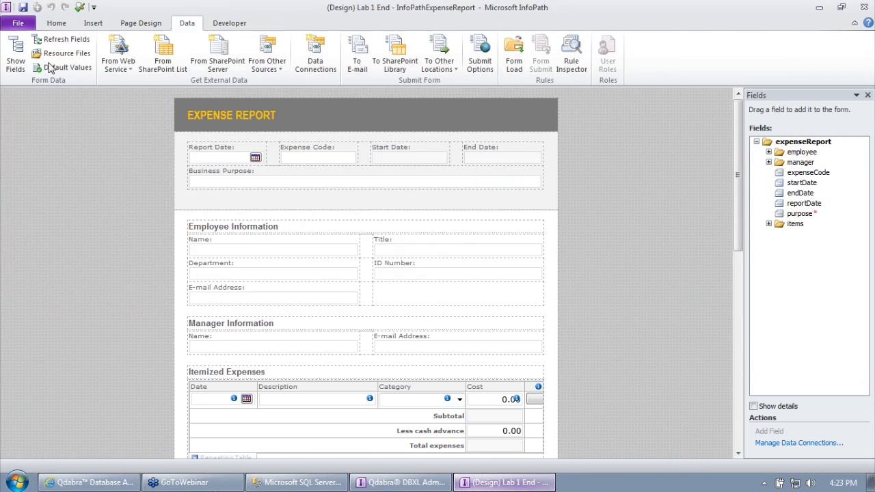
click(62, 129)
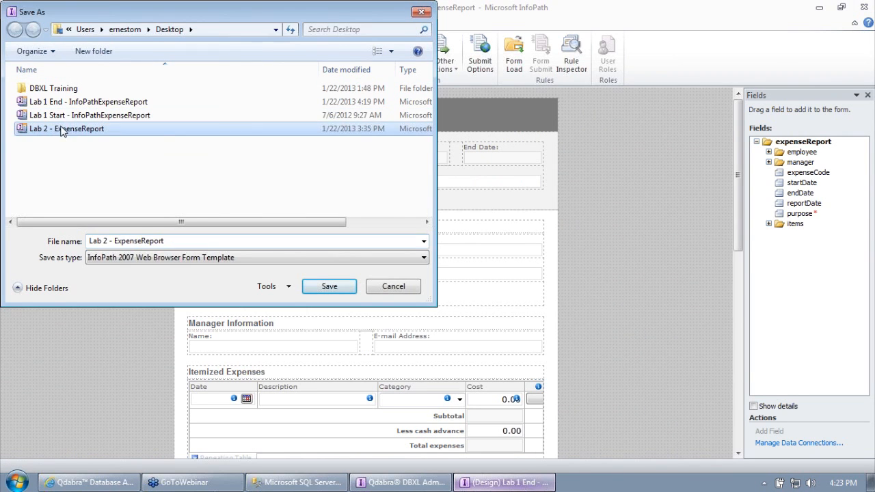
click(327, 285)
click(407, 276)
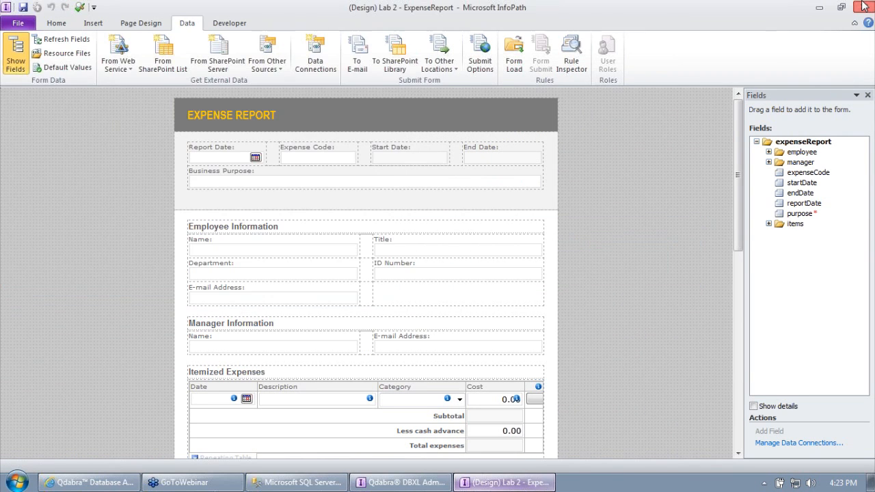
Step: Attach Lab 2 - ExpenseReport as the document type's XSN template and save it as version 1.0.0.7
click(864, 7)
right_click(102, 321)
click(144, 335)
double_click(86, 139)
click(325, 149)
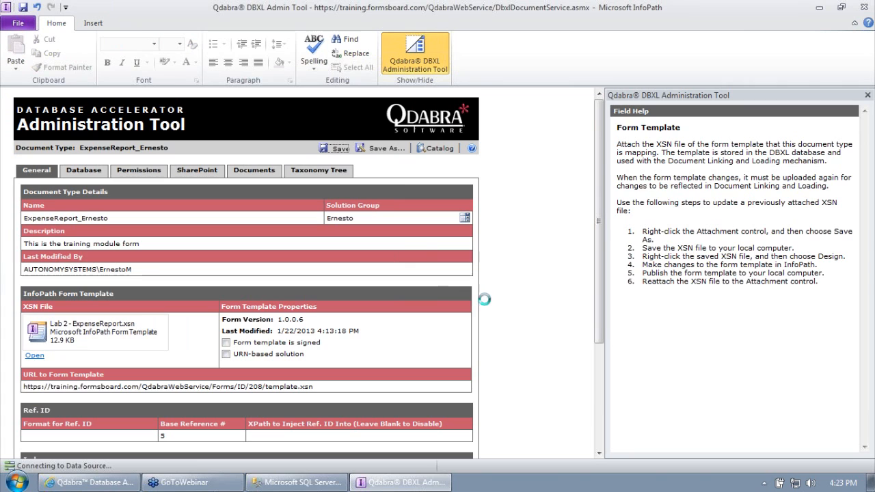
click(435, 279)
Step: Open the attached template.xsn as a new test form
click(34, 355)
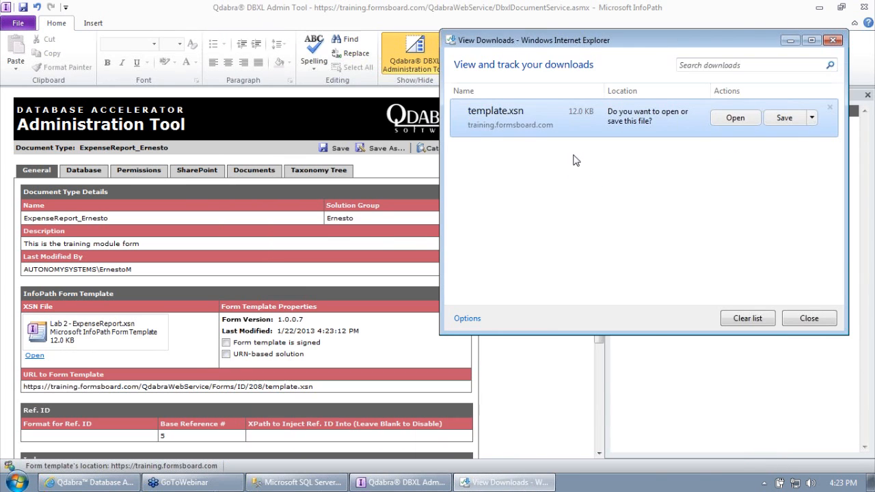
click(750, 119)
click(605, 481)
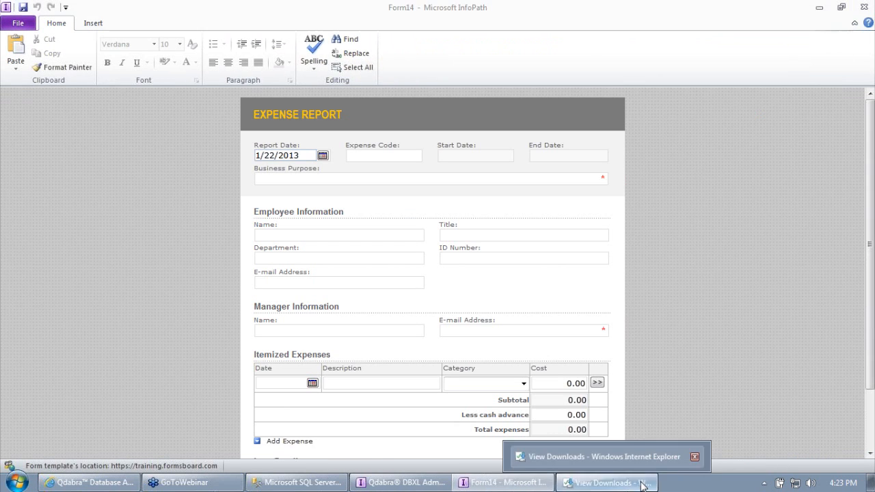
click(834, 34)
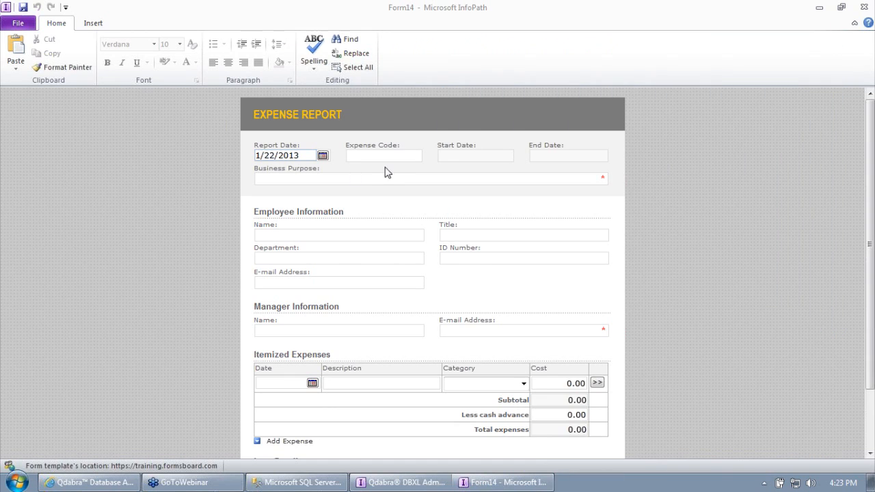
Step: Enter 'hello?' as the Business Purpose and pick a date for the expense row
click(402, 177)
key(Tab)
key(Tab)
key(Tab)
key(Tab)
key(Tab)
key(Tab)
key(Tab)
key(Tab)
click(316, 180)
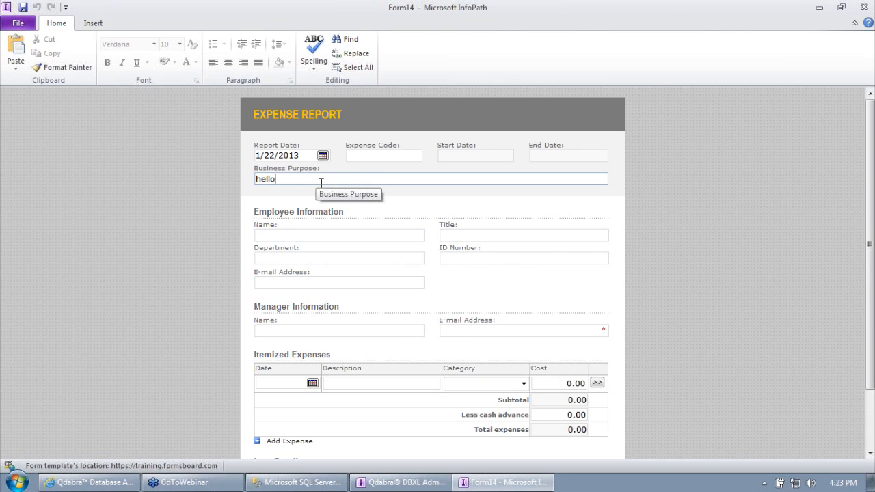
click(313, 383)
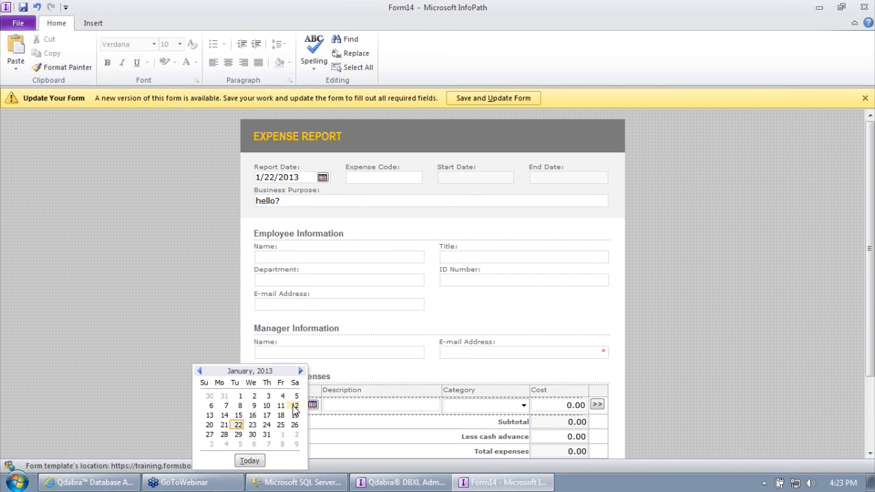
Step: Close the Form14 test draft without saving it
click(864, 7)
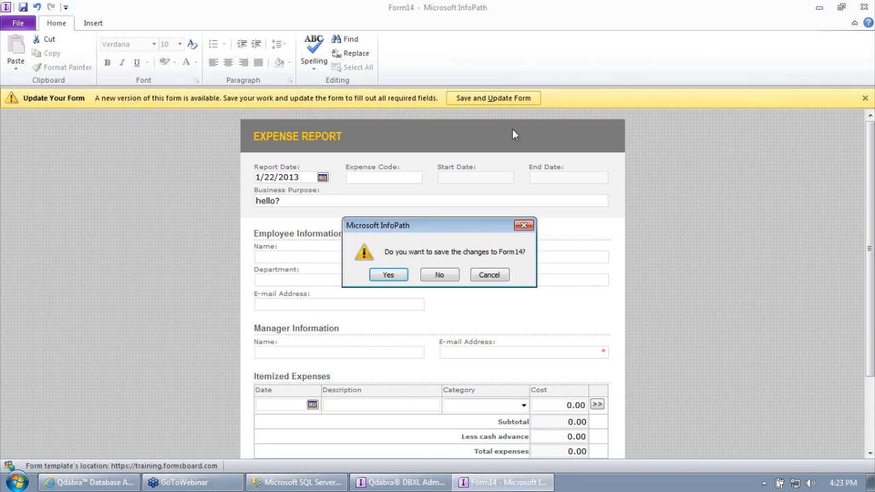
click(490, 275)
click(503, 100)
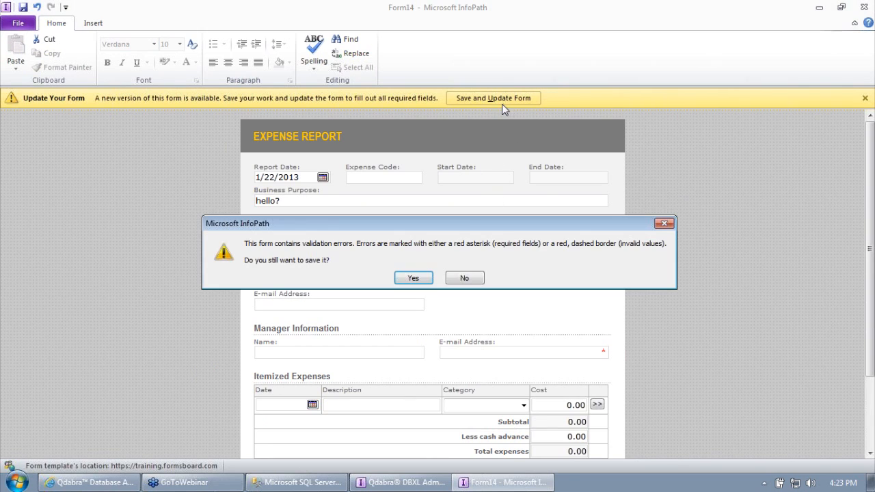
click(414, 278)
click(869, 5)
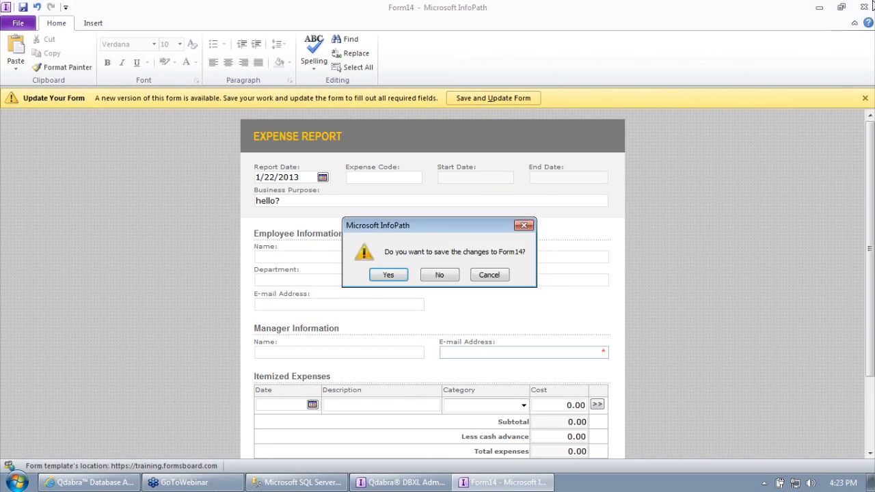
click(439, 274)
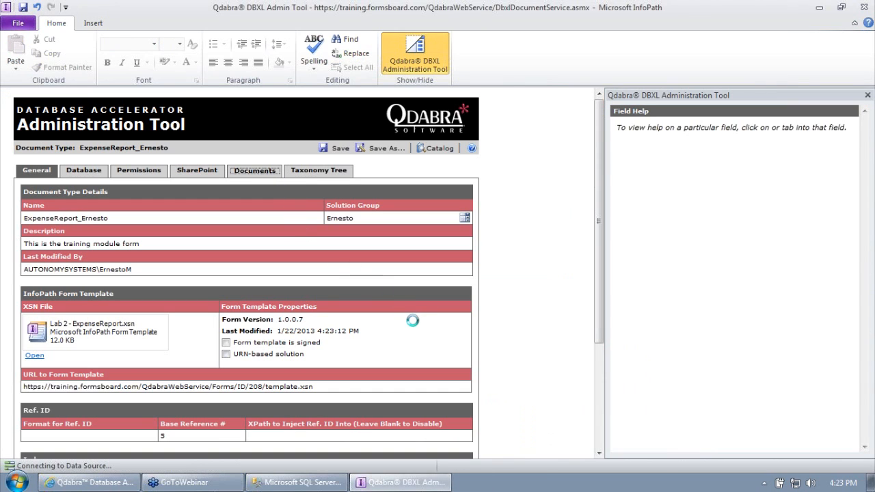
Step: Open stored document 213 in InfoPath and submit the 2013-01-22 expense form
click(432, 384)
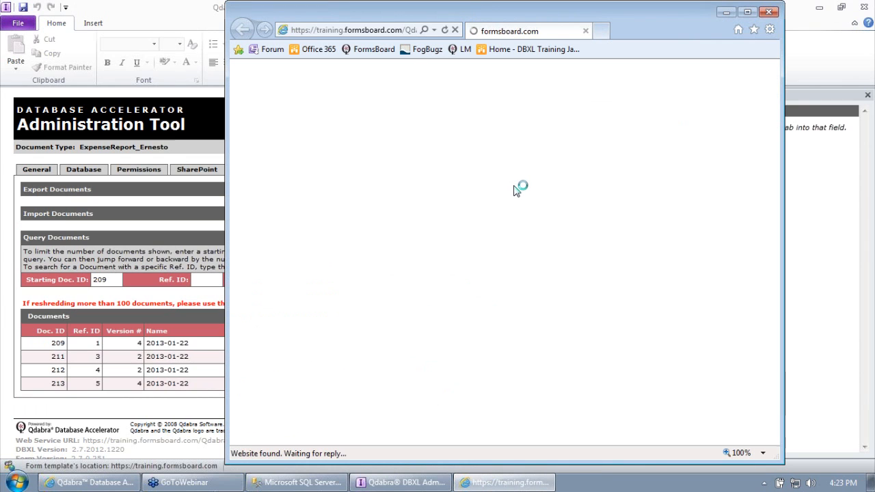
click(403, 208)
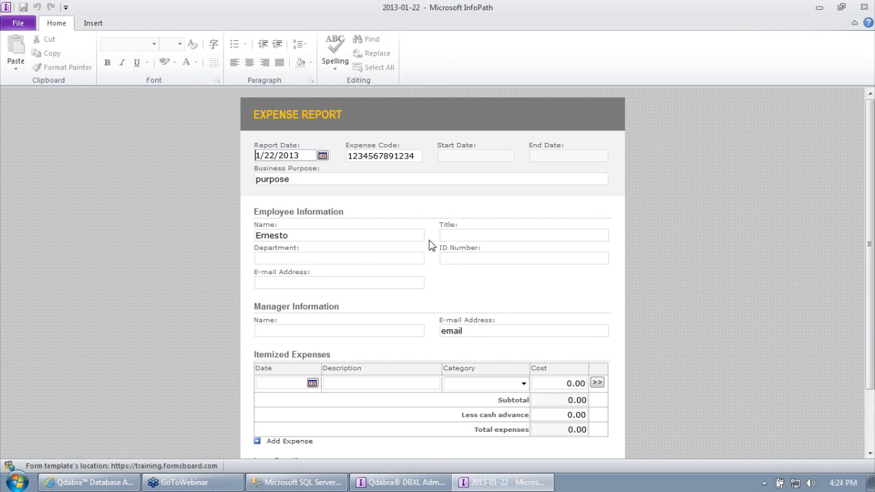
scroll(429, 244, down, 2)
click(260, 430)
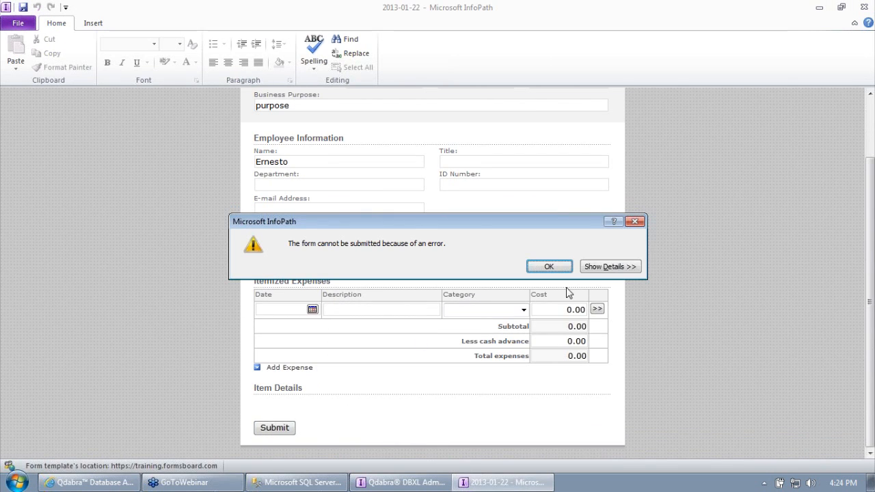
Step: Read the submit error details: a value was too large to shred into the database
click(610, 267)
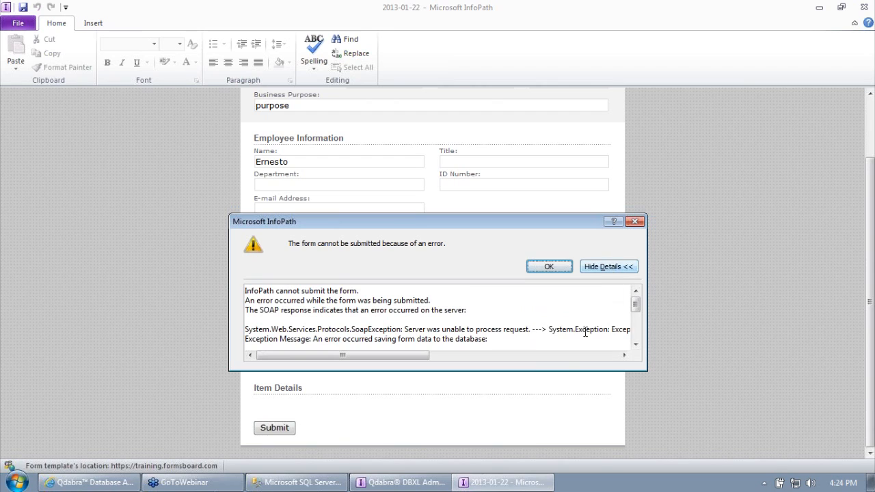
drag(420, 355, 372, 357)
drag(316, 339, 490, 339)
click(636, 344)
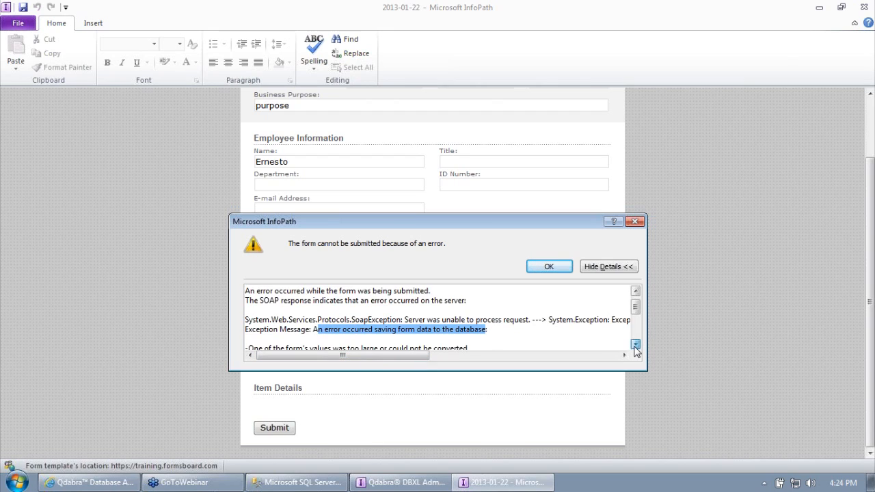
click(636, 346)
click(636, 345)
click(636, 345)
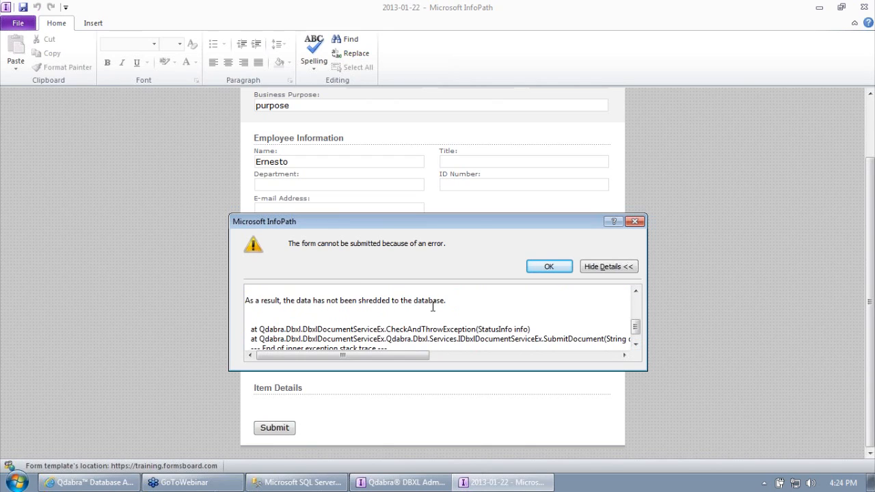
drag(635, 327, 639, 298)
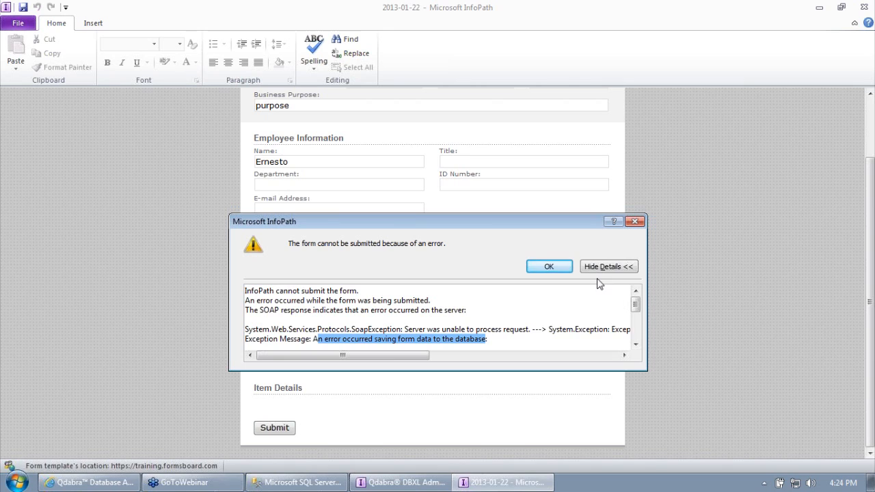
mouse_move(418, 359)
mouse_down()
mouse_move(410, 363)
mouse_move(442, 367)
mouse_move(414, 361)
mouse_up()
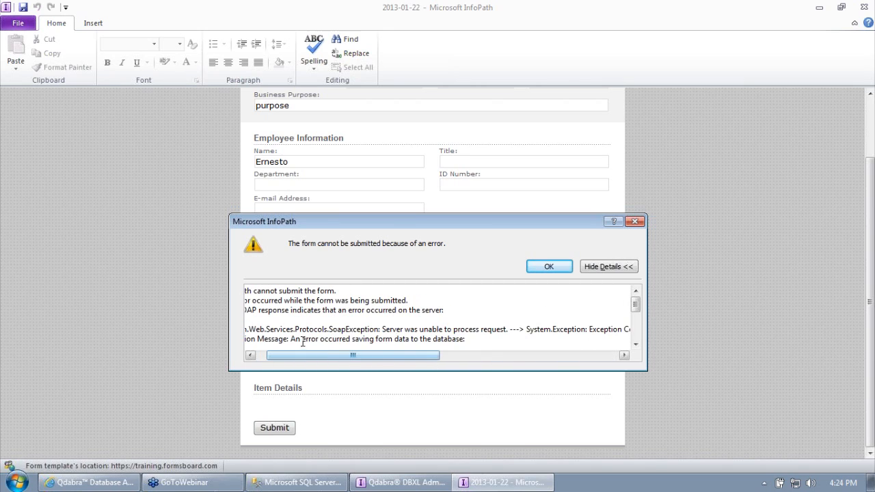
drag(356, 358, 290, 365)
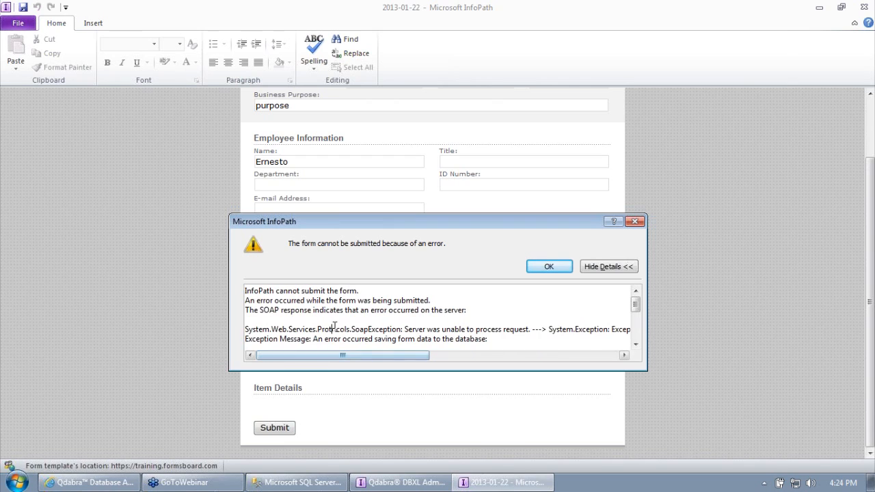
scroll(342, 327, down, 2)
drag(285, 305, 367, 304)
click(549, 266)
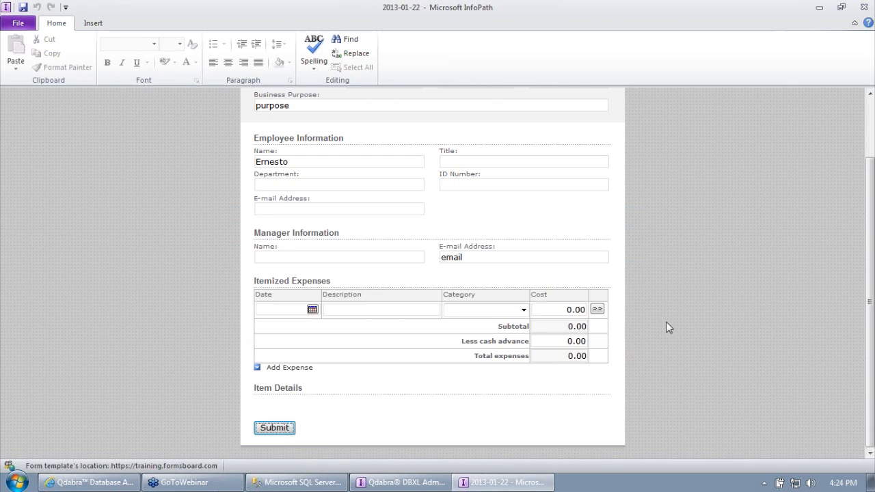
scroll(664, 320, up, 3)
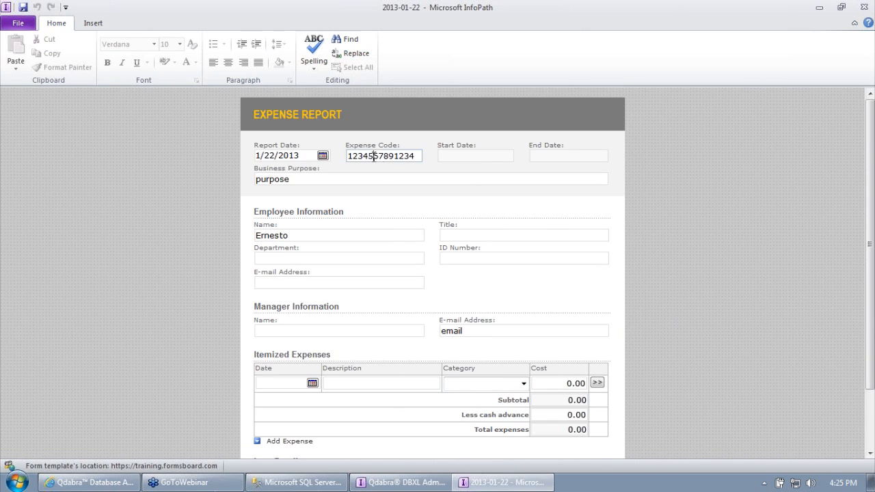
drag(347, 155, 393, 156)
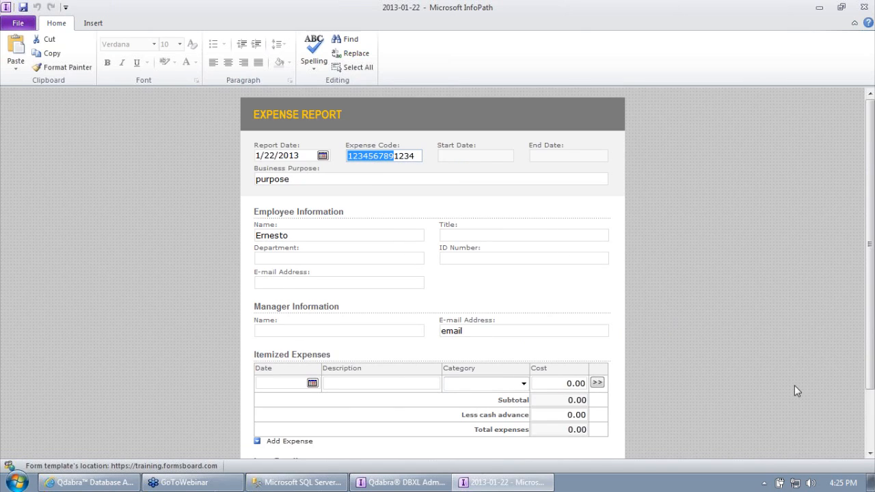
click(386, 155)
drag(387, 156, 415, 156)
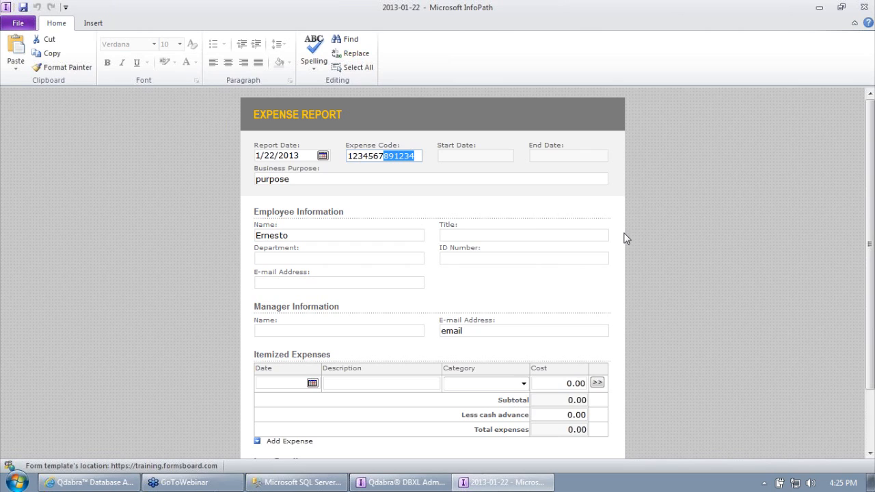
click(862, 7)
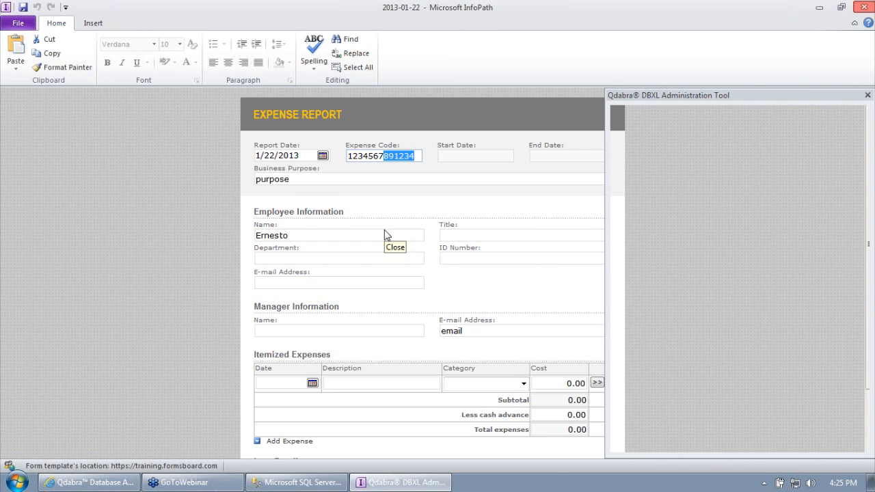